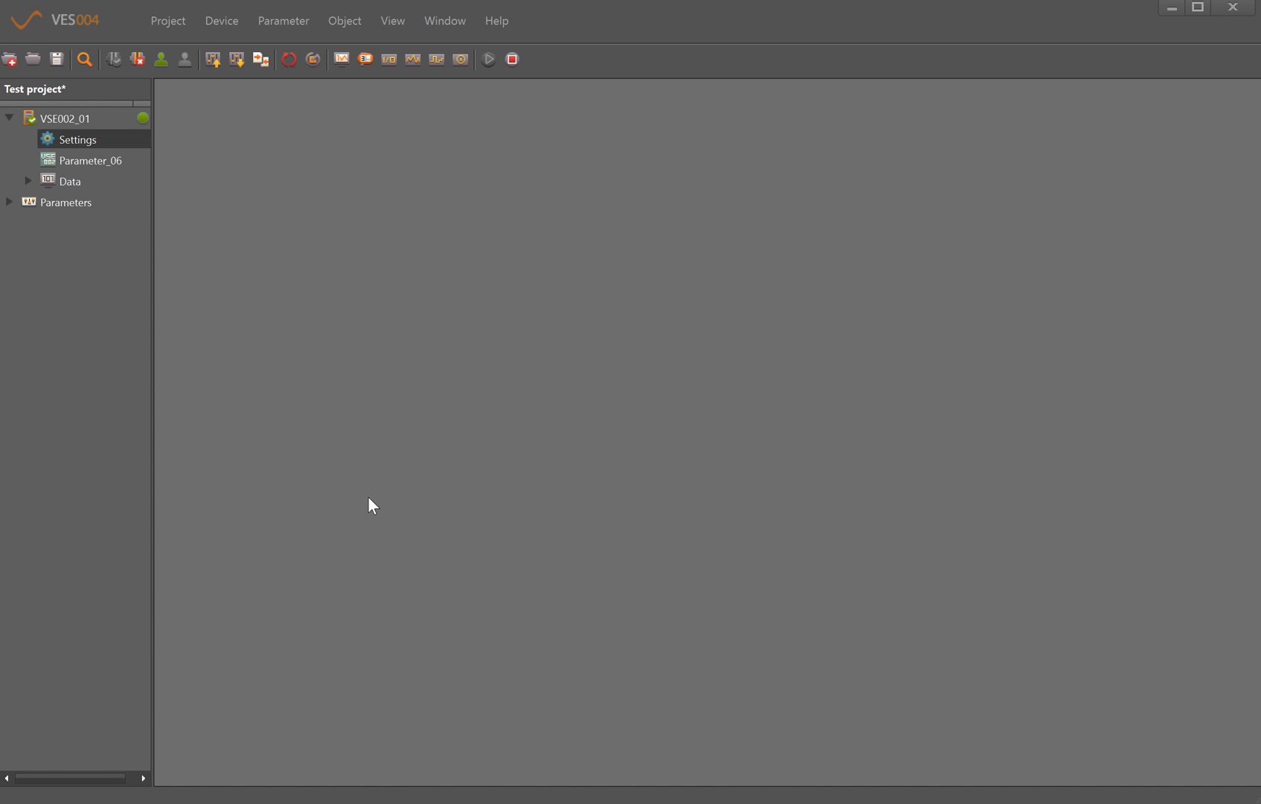
Step: Open Parameter_06 and review Supported devices and Documentation, filling in the Company field
{"action": "double_click", "coordinate": [75, 163]}
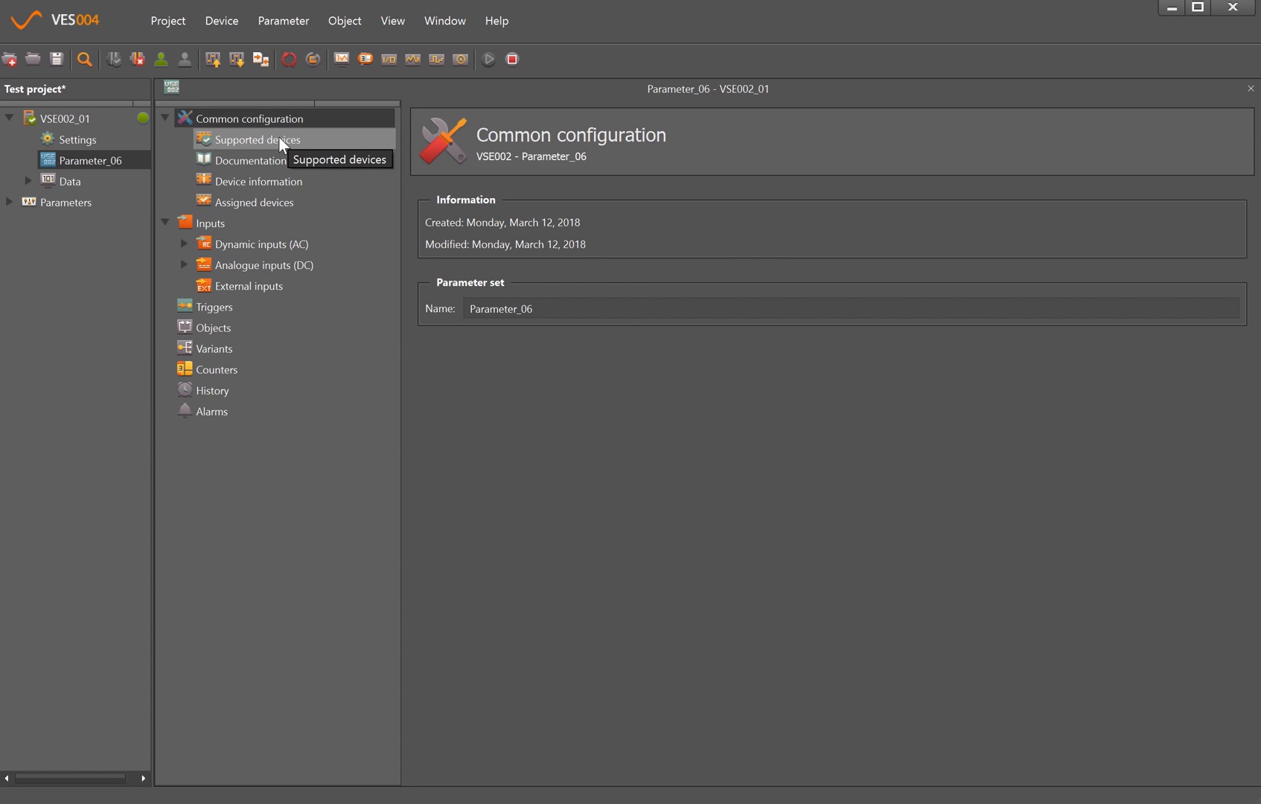
{"action": "left_click", "coordinate": [279, 137]}
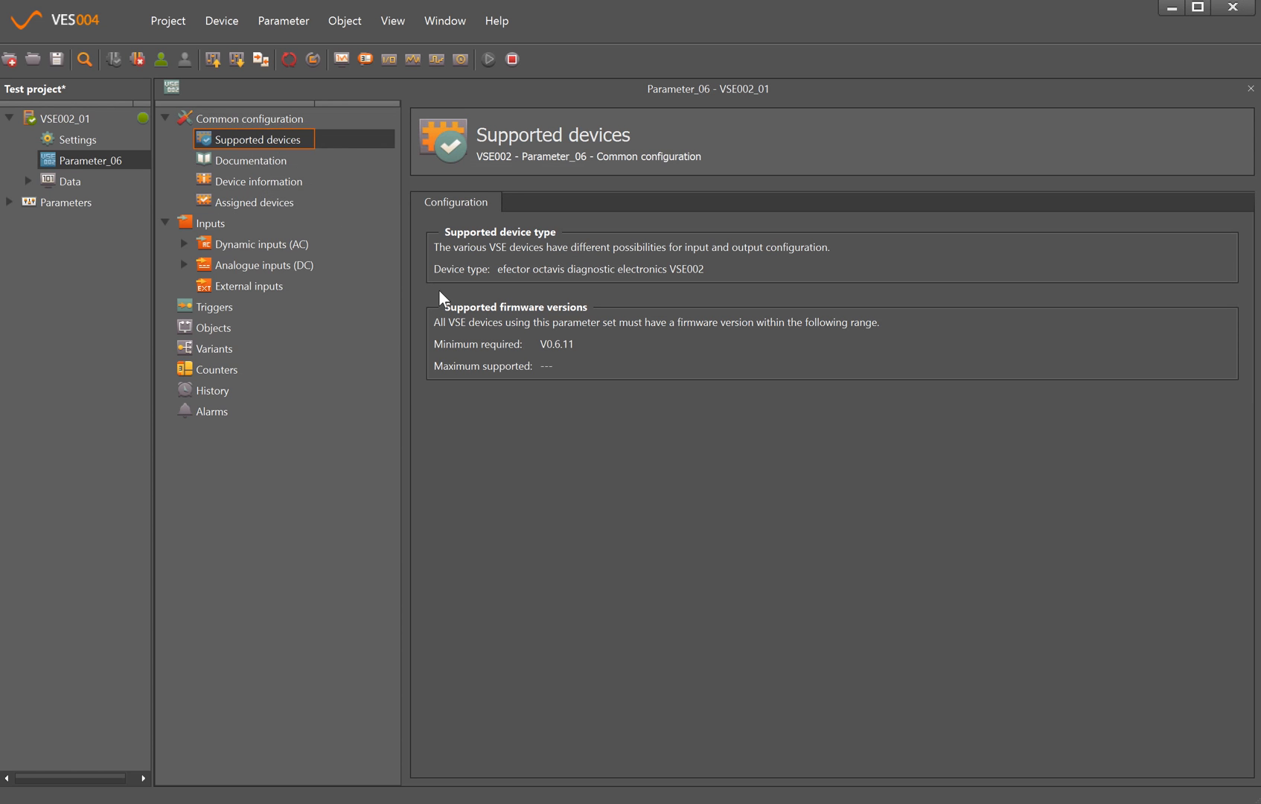
{"action": "left_click", "coordinate": [252, 161]}
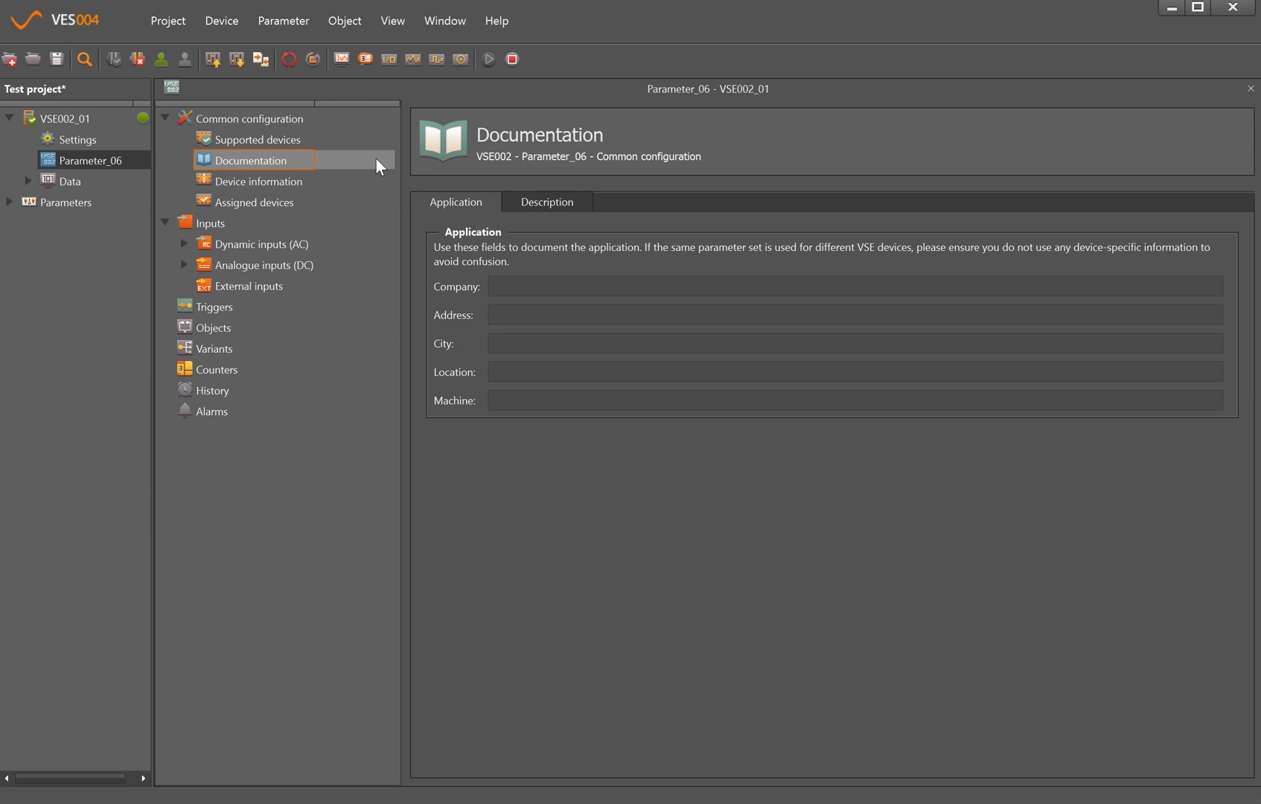
{"action": "left_click", "coordinate": [537, 287]}
{"action": "type", "text": "ifm electronic"}
{"action": "left_click", "coordinate": [548, 202]}
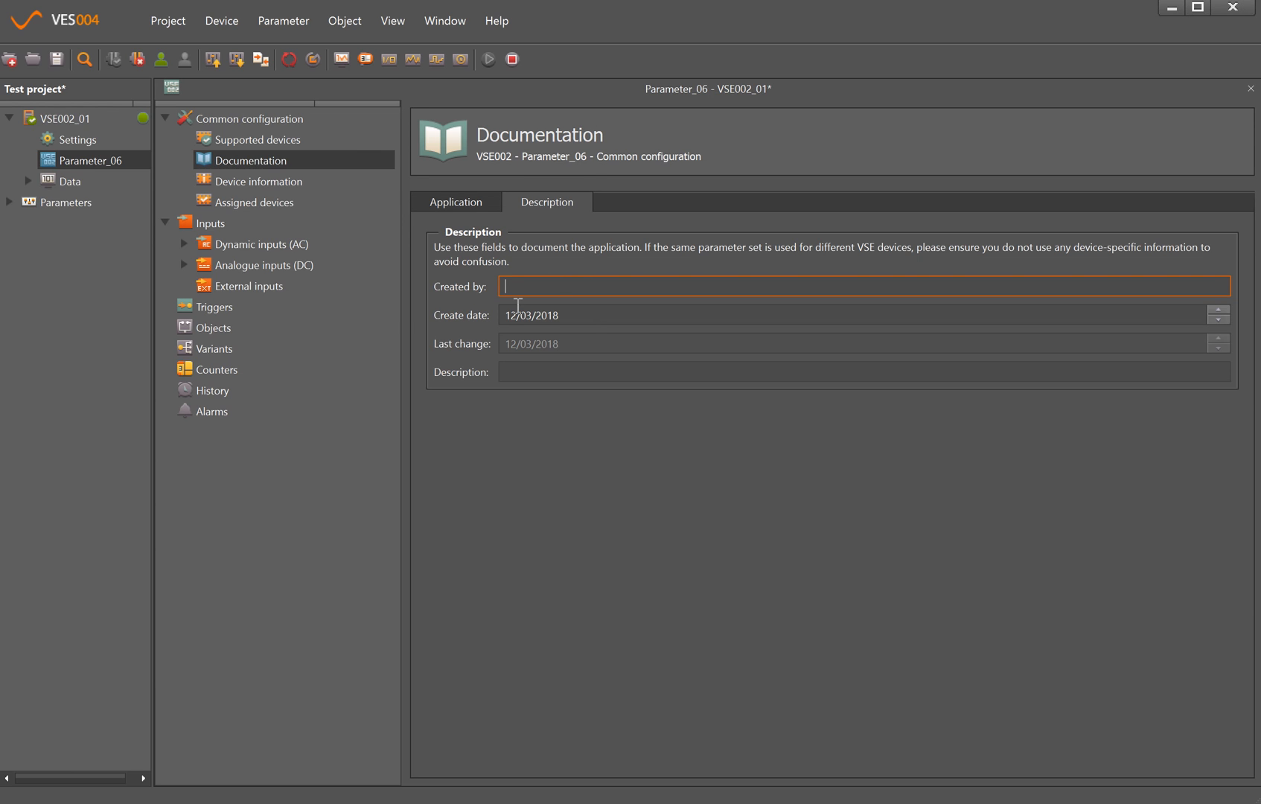
Step: Review Device information outputs and trigger dependencies, then show Assigned devices with VSE002_01
{"action": "left_click", "coordinate": [258, 180]}
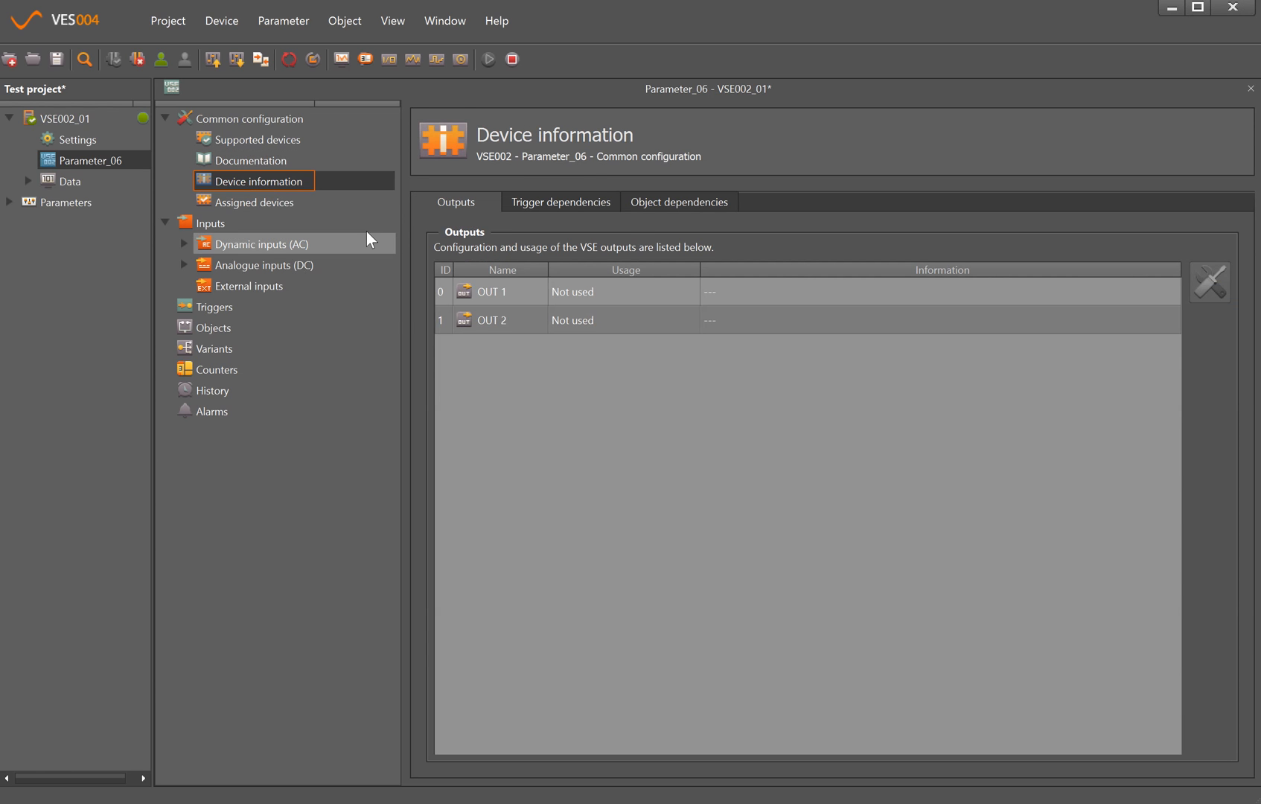
{"action": "left_click", "coordinate": [539, 201]}
{"action": "left_click", "coordinate": [454, 205]}
{"action": "left_click", "coordinate": [254, 202]}
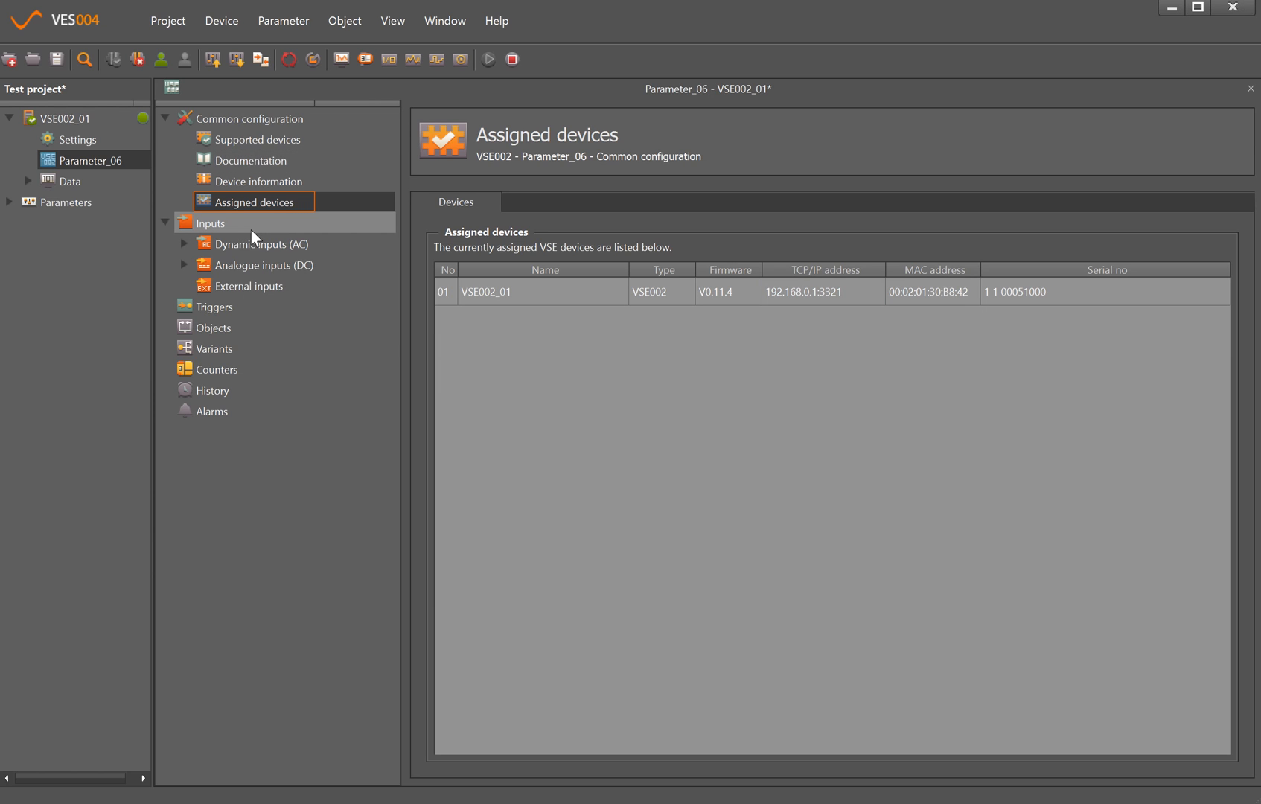
Step: Open Sensor 1 under Dynamic inputs (AC), toggling it active then confirming deactivation
{"action": "left_click", "coordinate": [184, 244]}
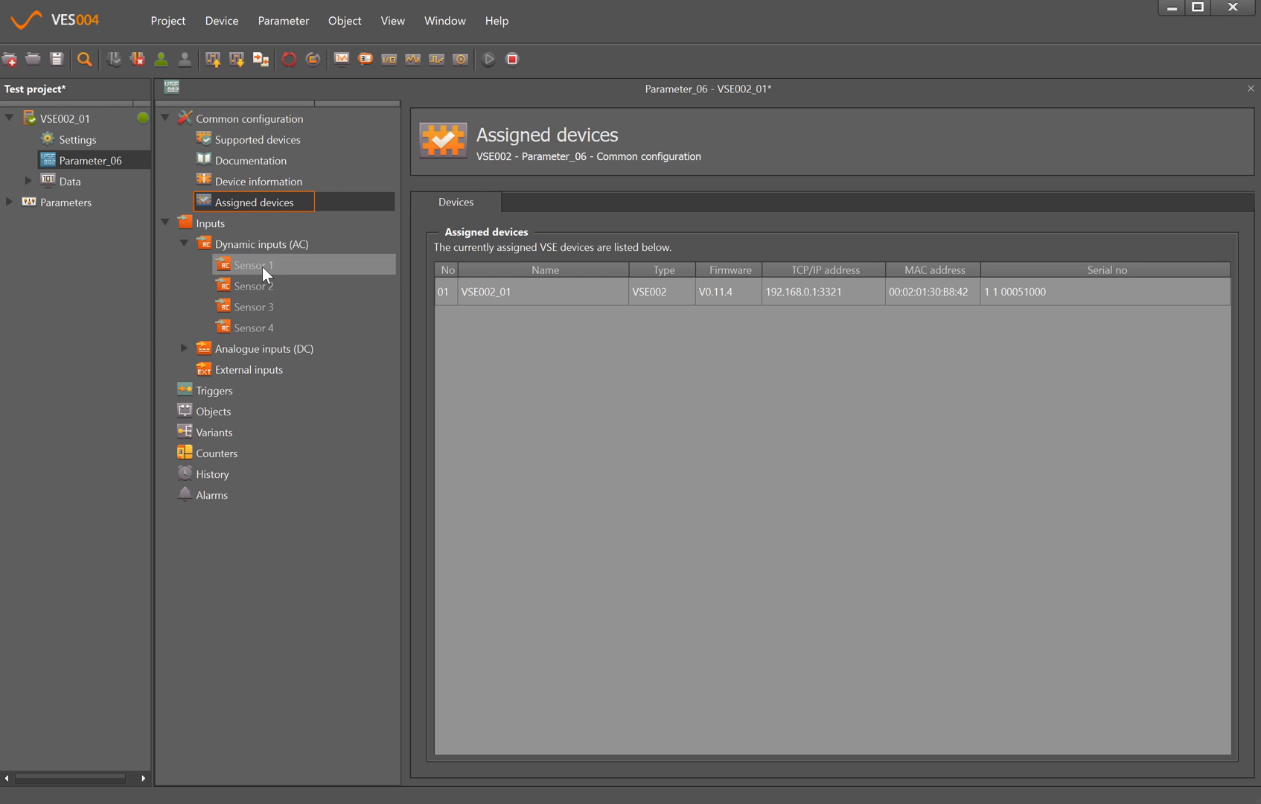
{"action": "left_click", "coordinate": [264, 268]}
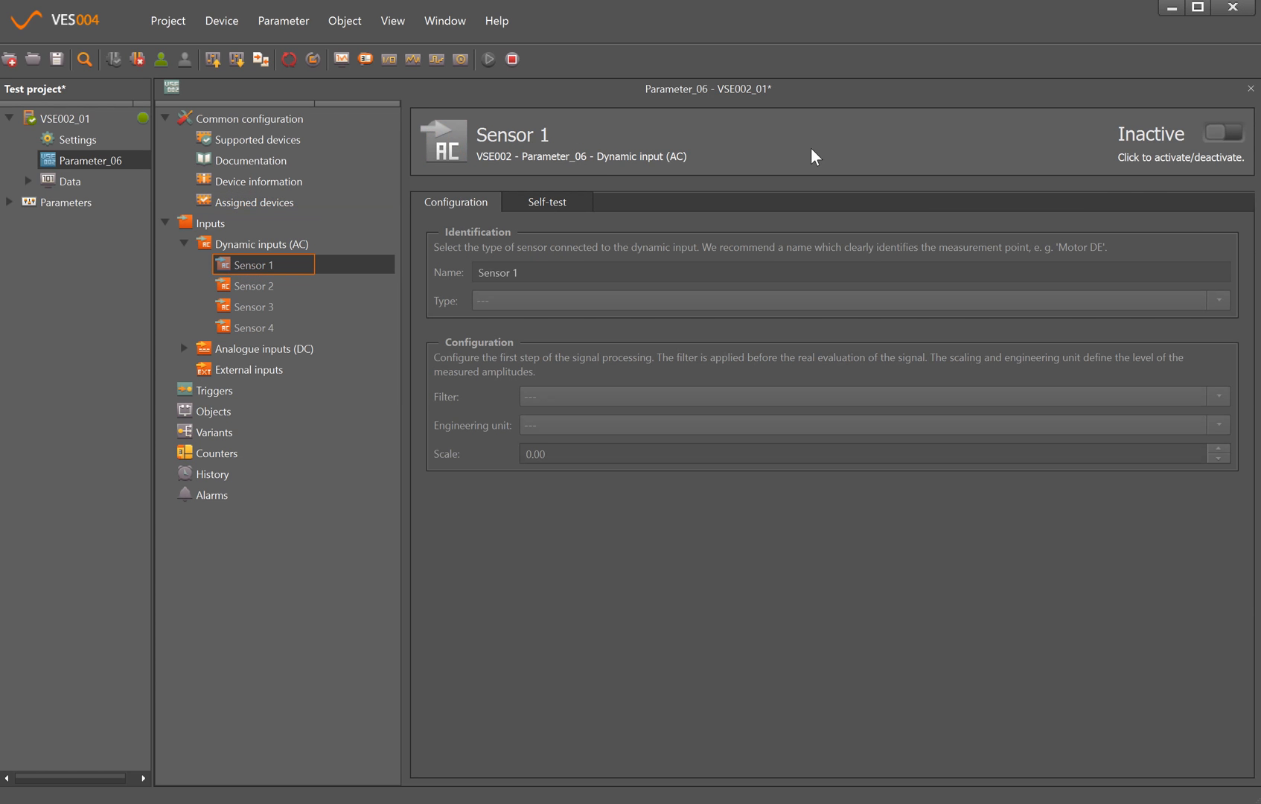
{"action": "left_click", "coordinate": [1223, 133]}
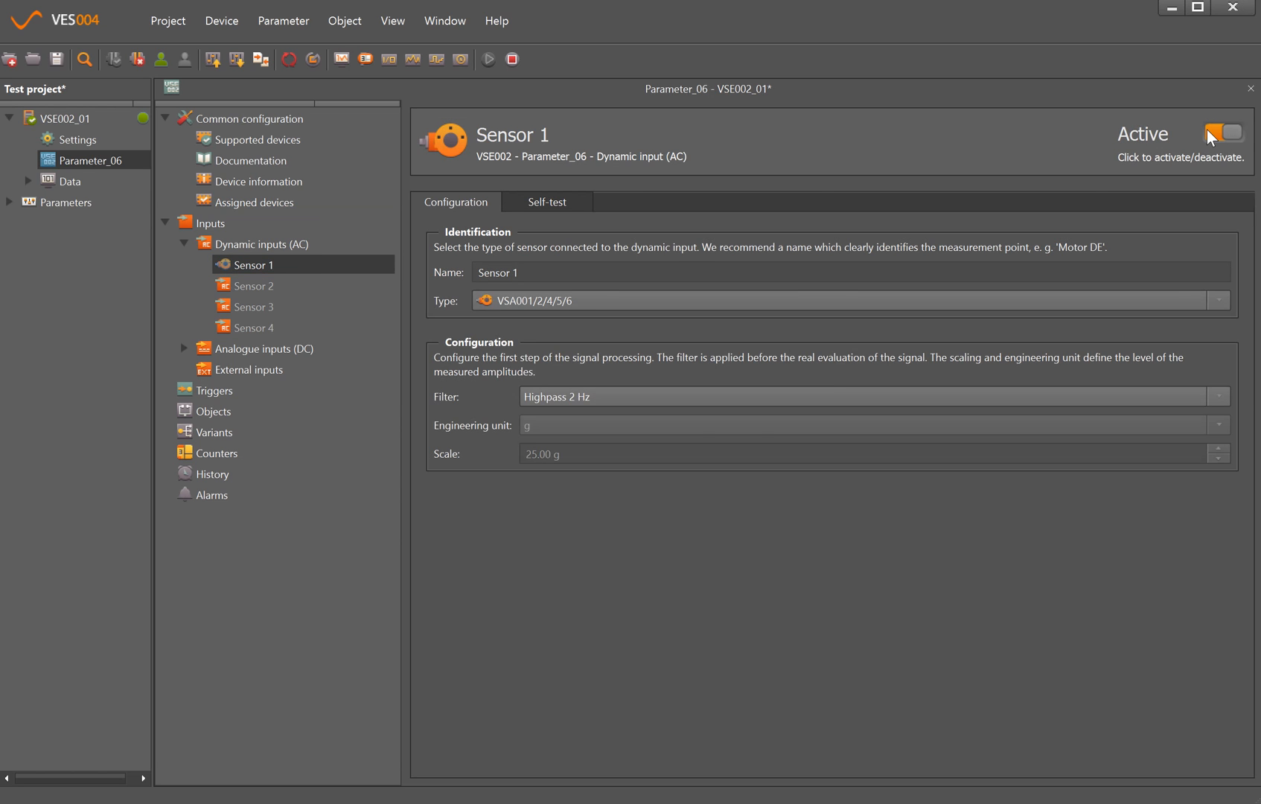
{"action": "left_click", "coordinate": [1230, 135]}
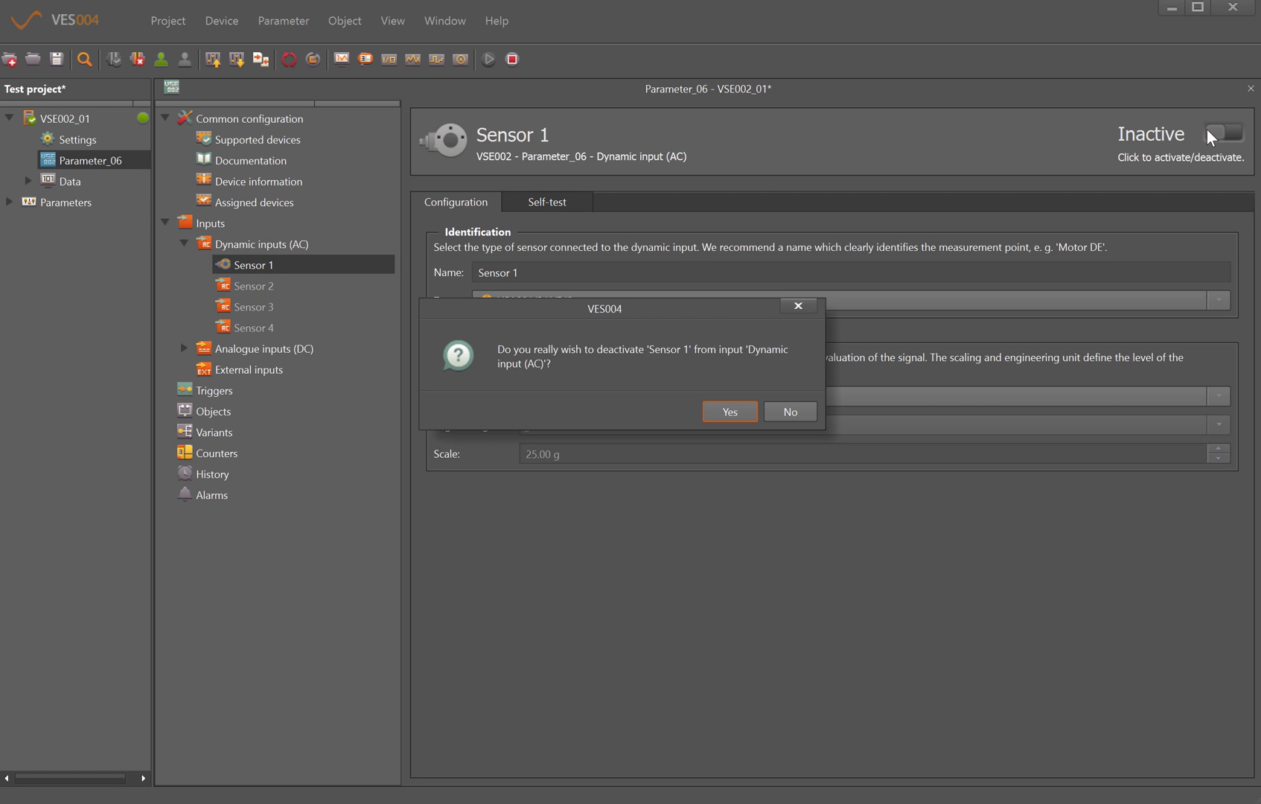
{"action": "left_click", "coordinate": [729, 412]}
Step: Re-activate Sensor 1 from its context menu, keep the name Sensor 1 and review the sensor types
{"action": "right_click", "coordinate": [265, 267]}
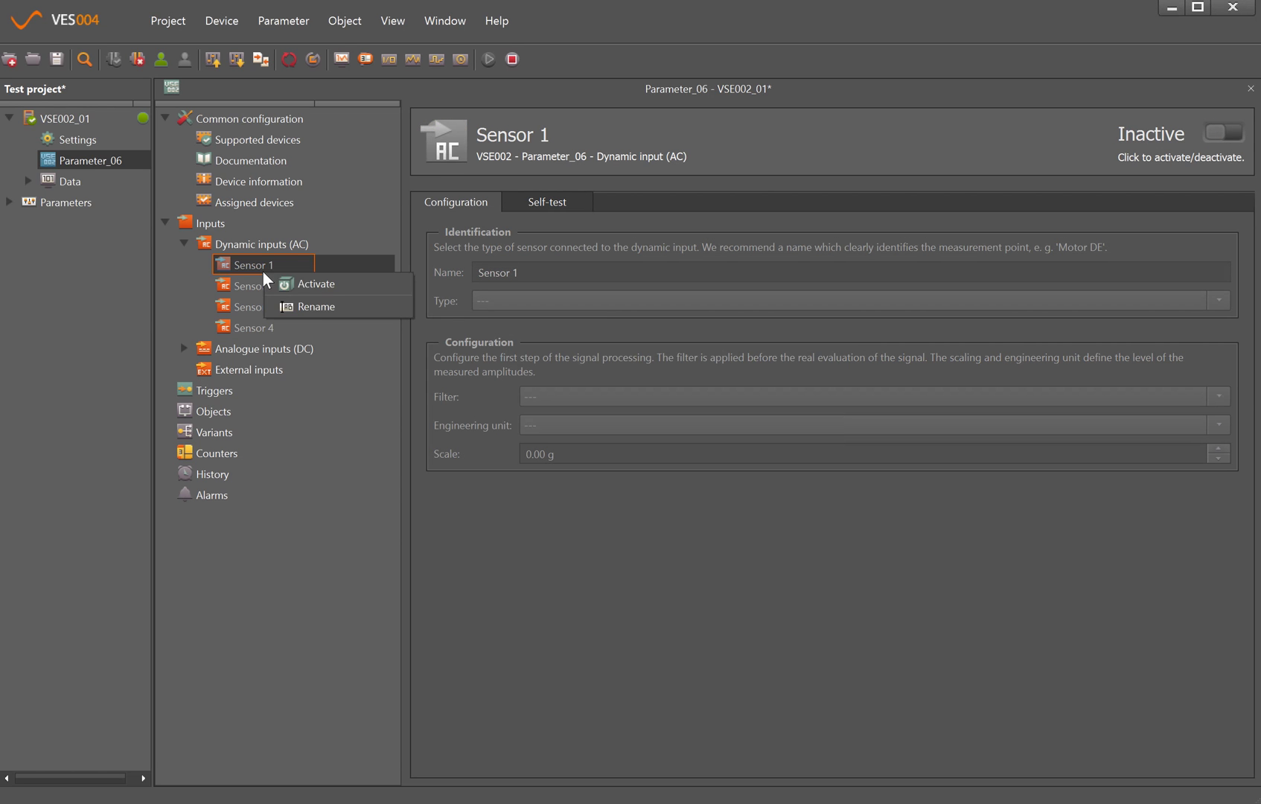
{"action": "left_click", "coordinate": [315, 284]}
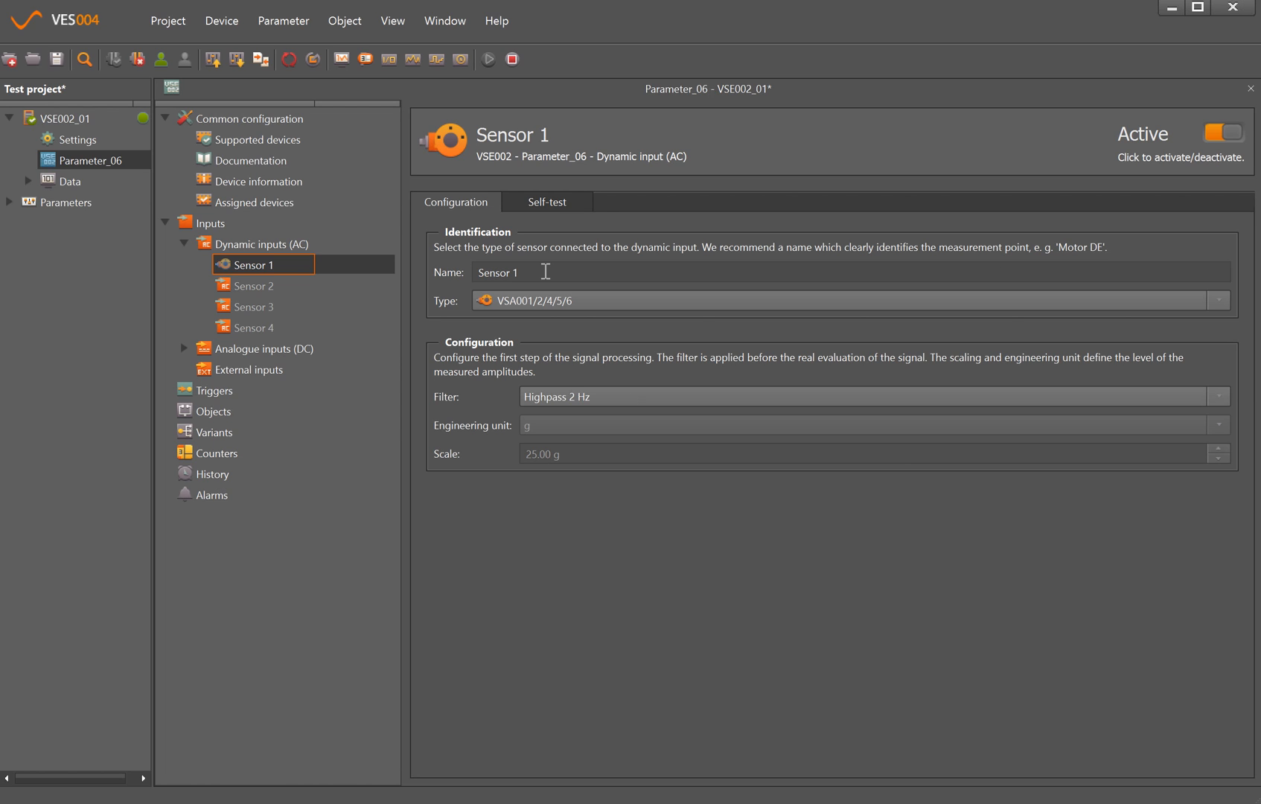
{"action": "left_click_drag", "start_coordinate": [546, 272], "coordinate": [455, 283]}
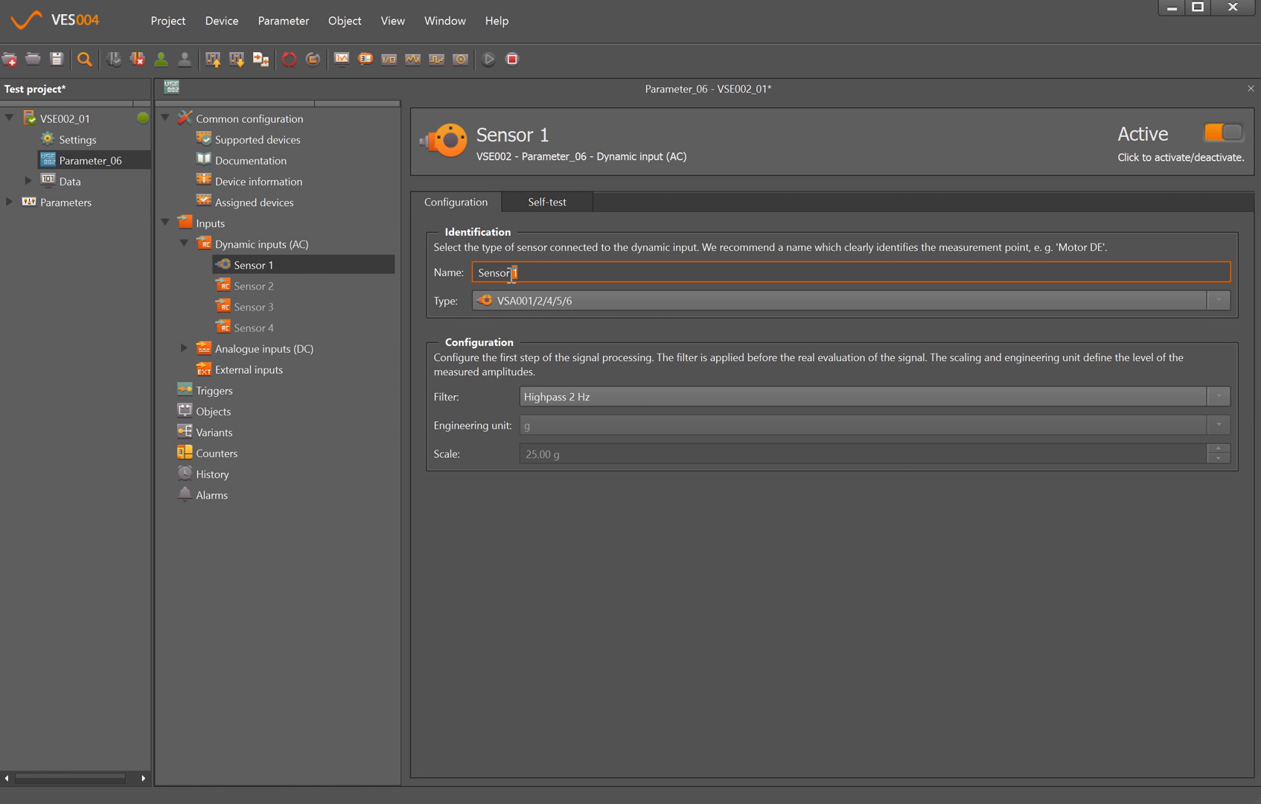
{"action": "left_click", "coordinate": [601, 277]}
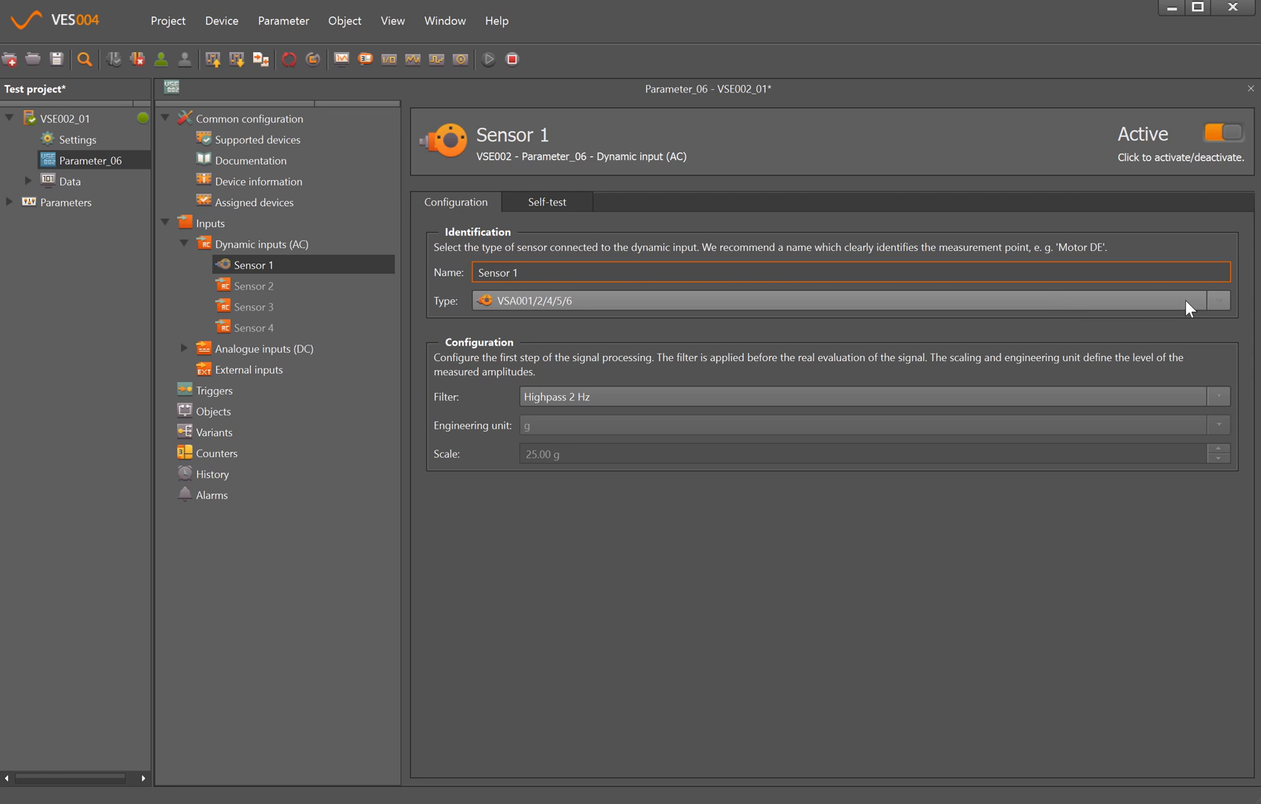
{"action": "left_click", "coordinate": [1216, 305]}
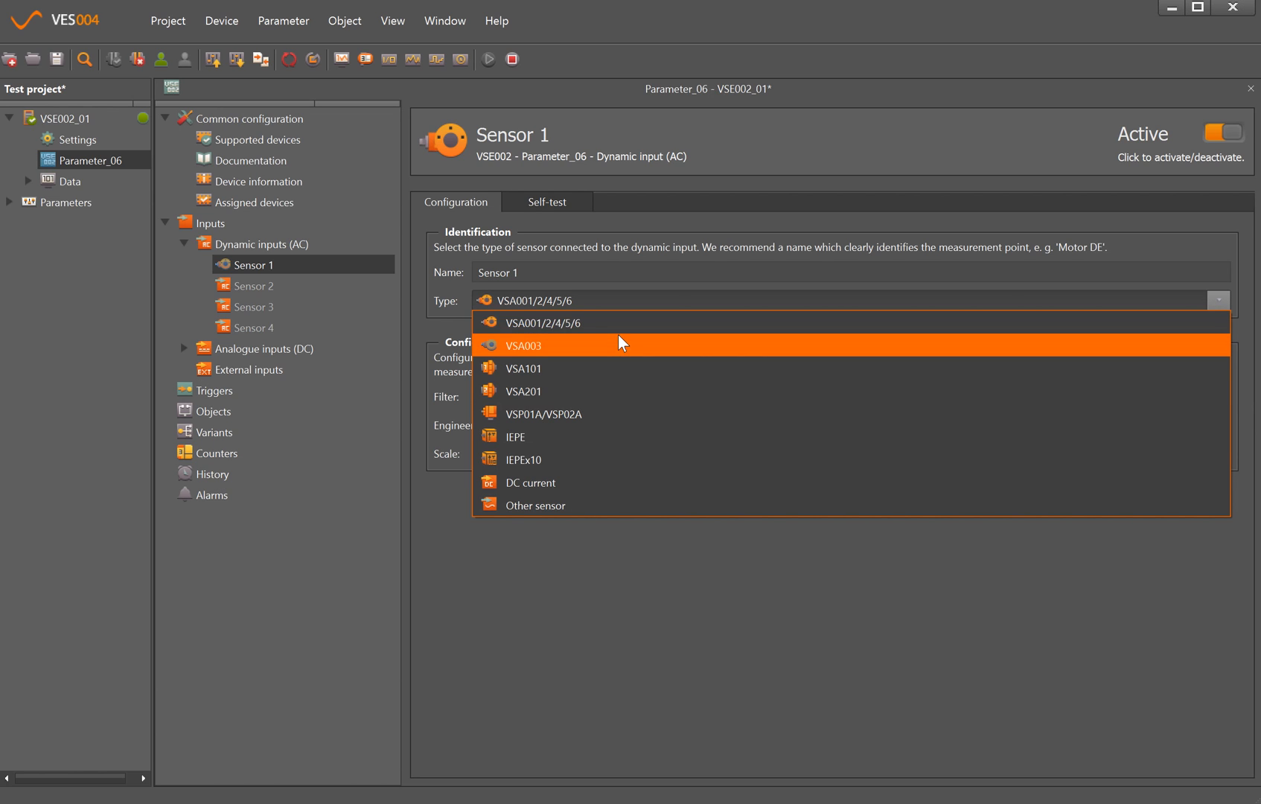
{"action": "left_click", "coordinate": [554, 438]}
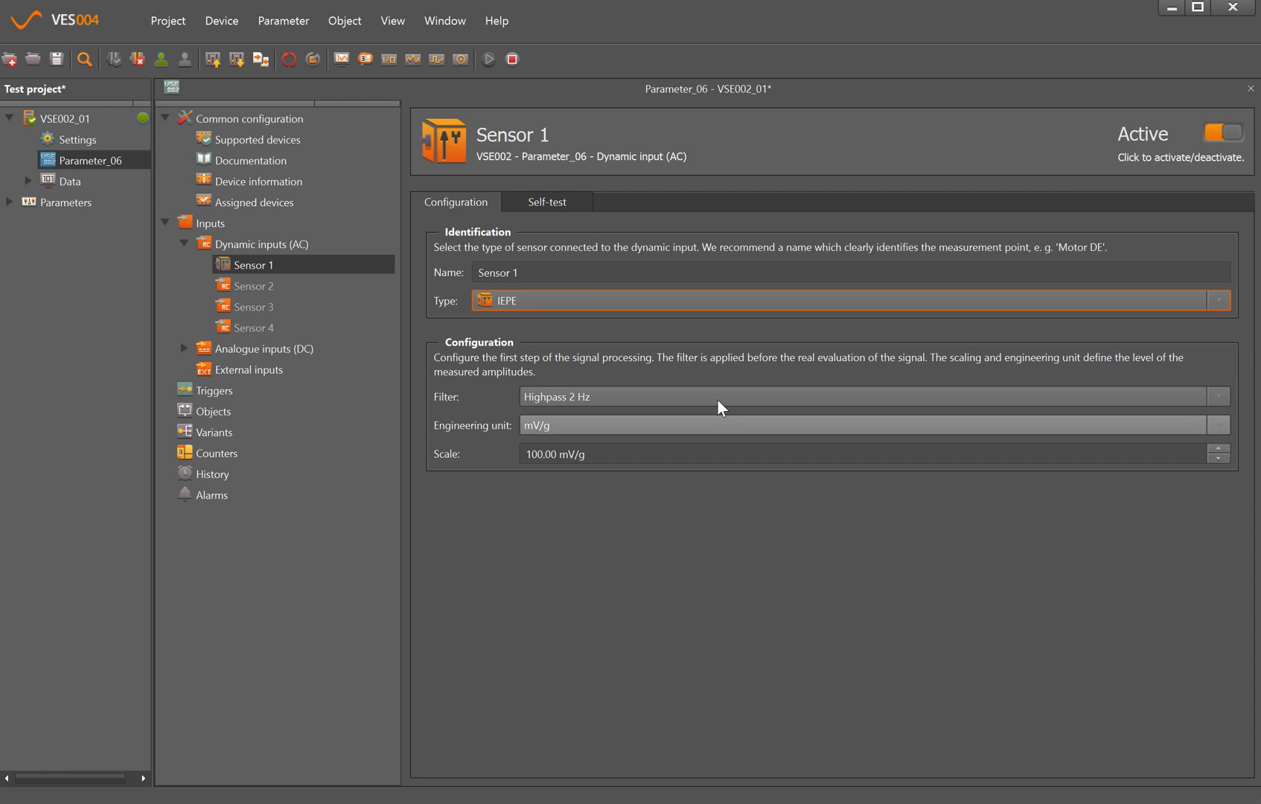
{"action": "left_click", "coordinate": [1220, 300]}
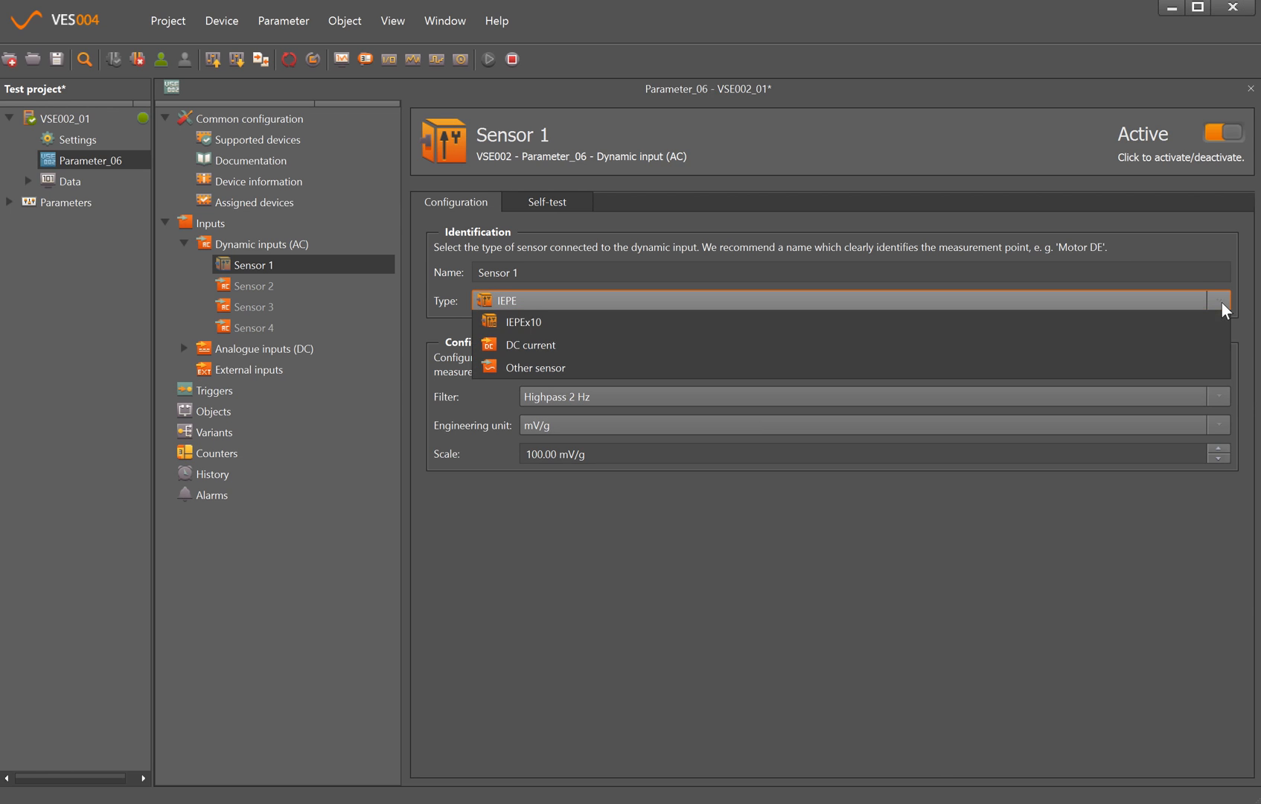
{"action": "scroll", "coordinate": [566, 336], "scroll_direction": "up", "scroll_amount": 2}
{"action": "left_click", "coordinate": [567, 323]}
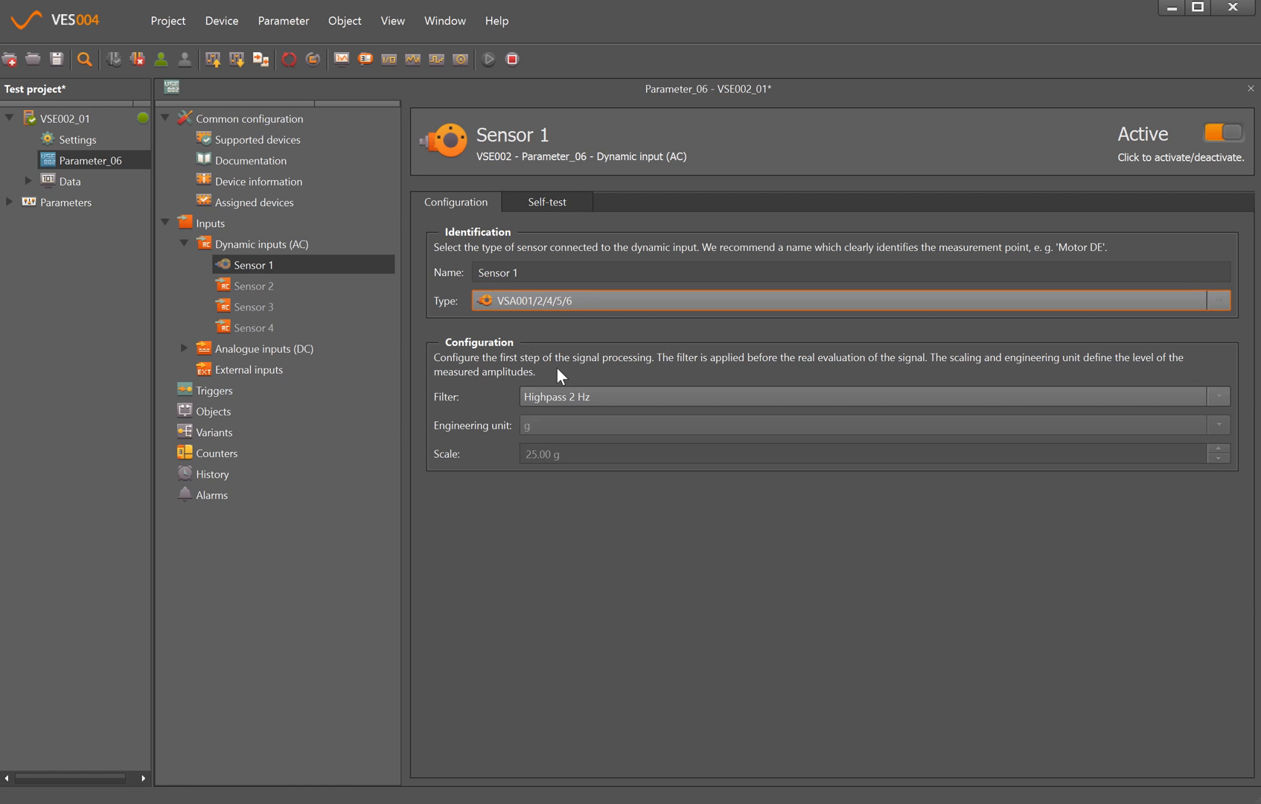
{"action": "left_click", "coordinate": [1220, 398]}
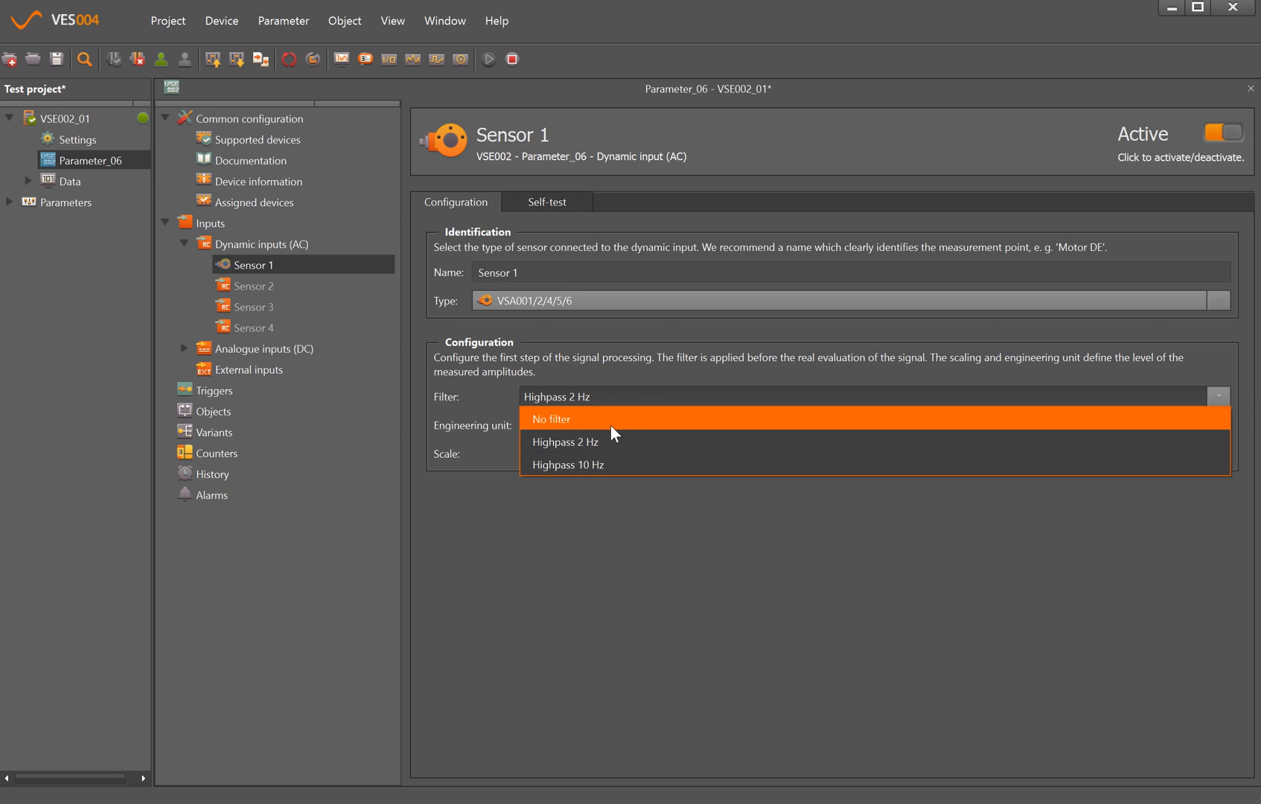
{"action": "left_click", "coordinate": [590, 446]}
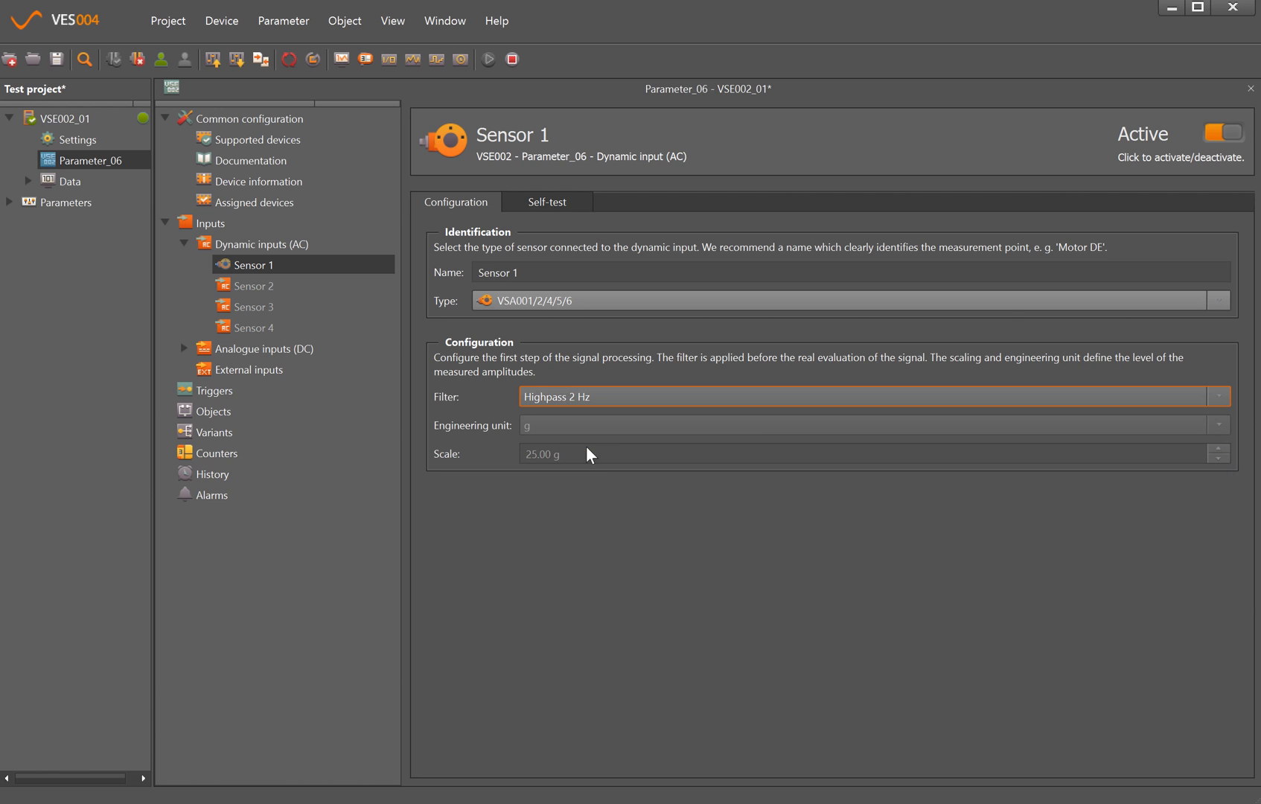
{"action": "left_click", "coordinate": [1219, 396]}
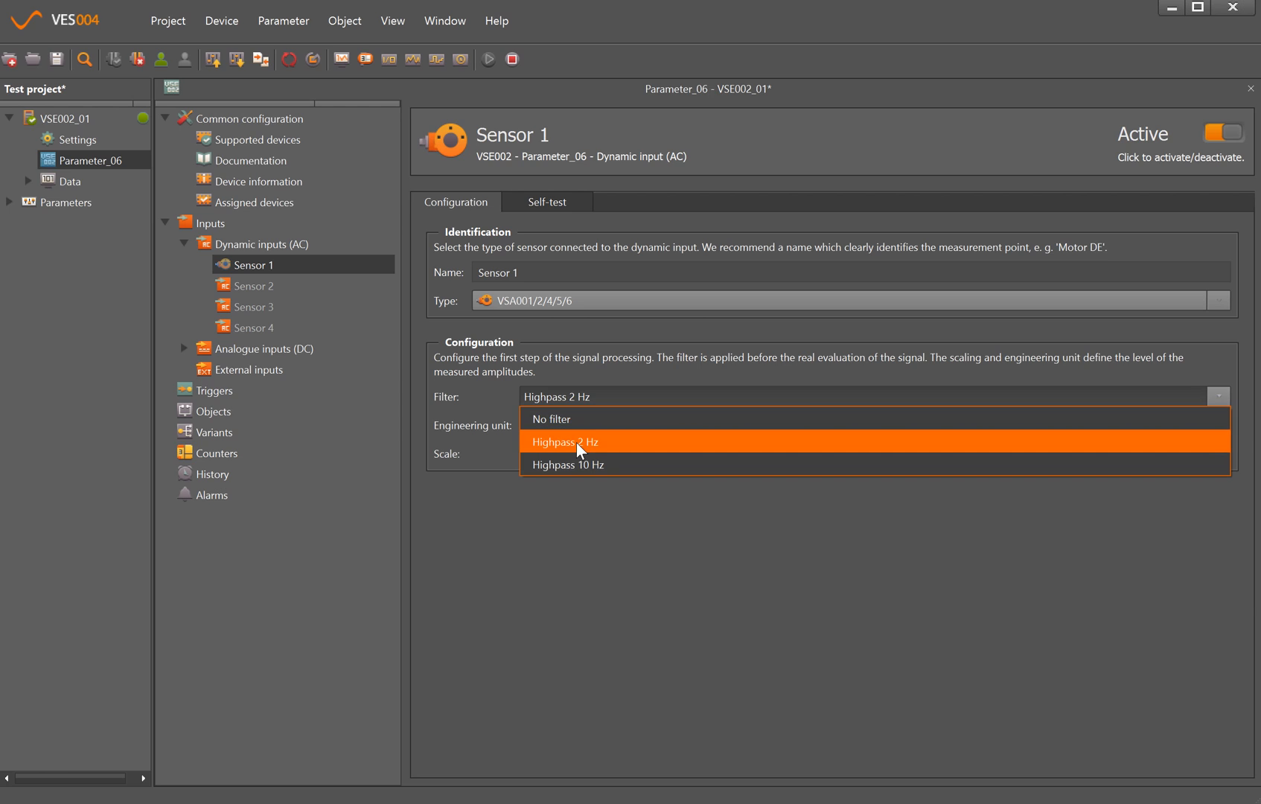
{"action": "left_click", "coordinate": [580, 443]}
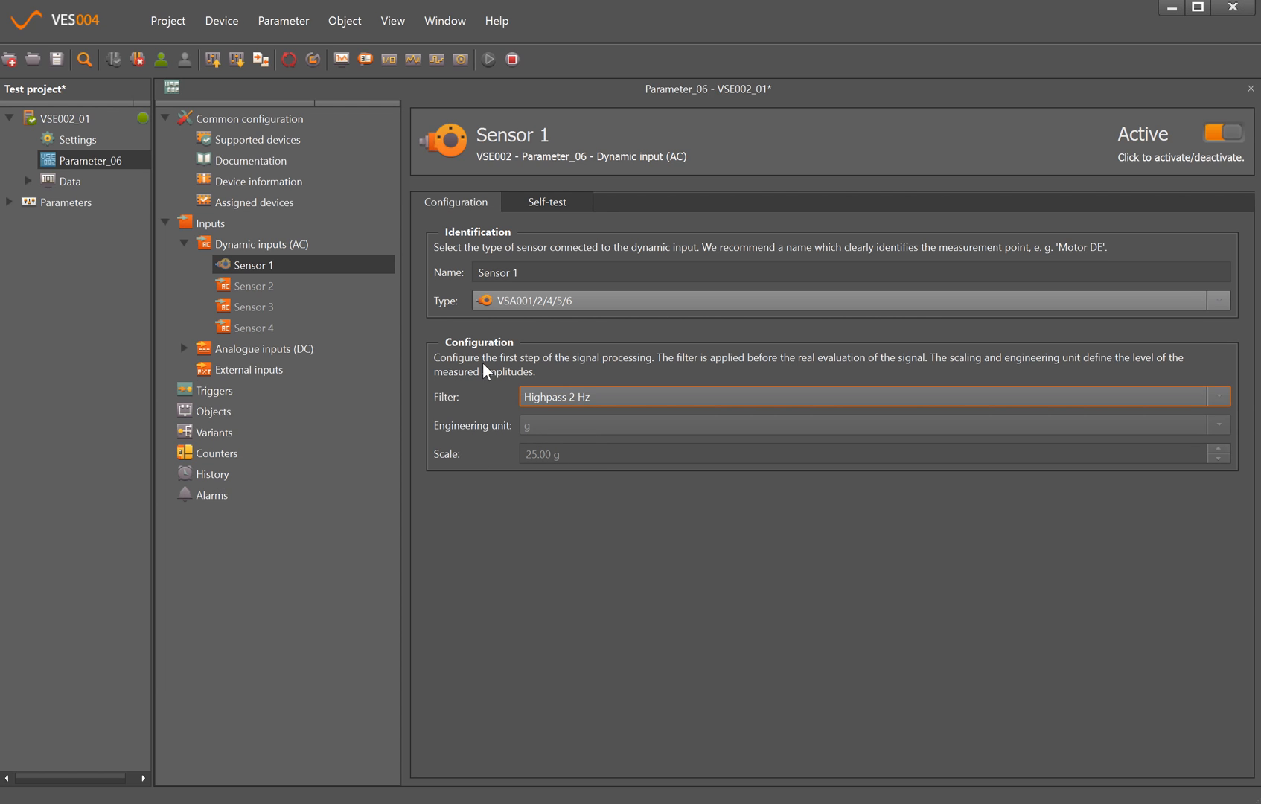
Step: Enable Sensor 1's periodic self-test with a 6 h interval
{"action": "left_click", "coordinate": [550, 209]}
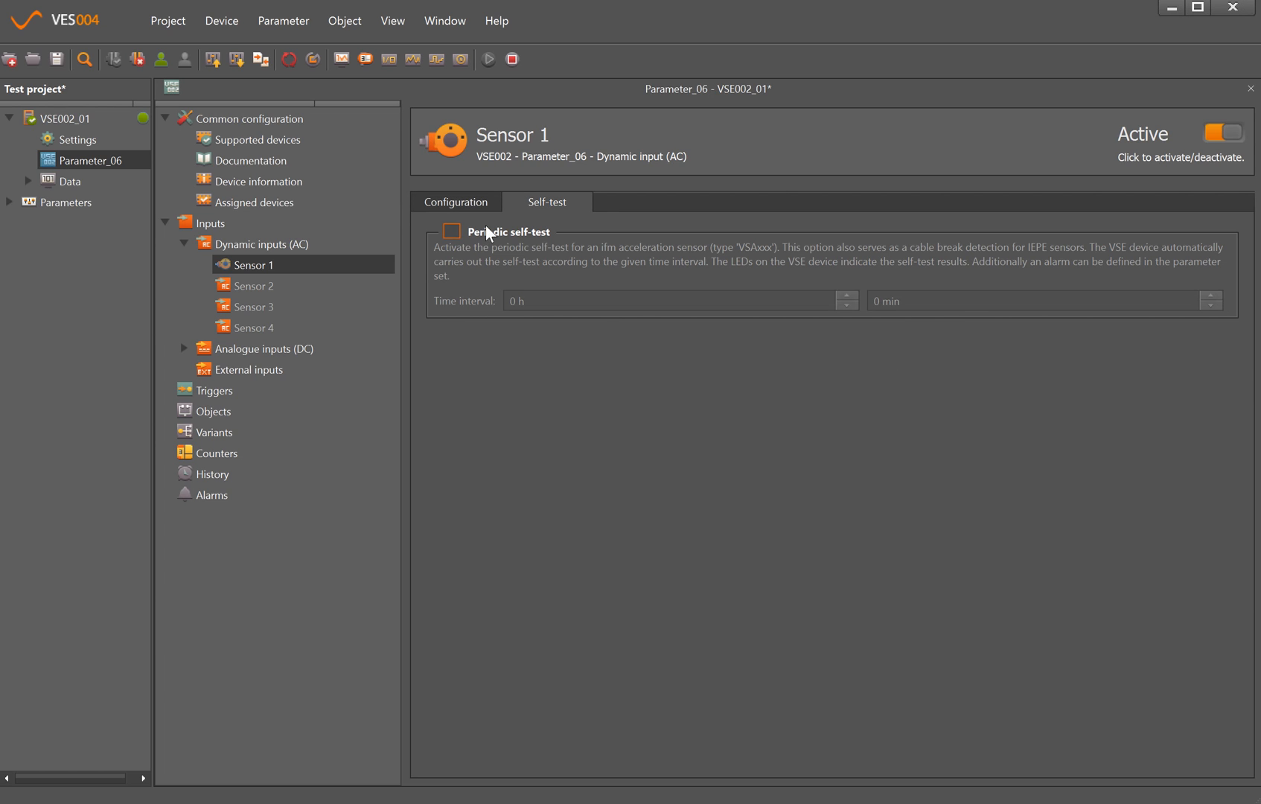
{"action": "left_click", "coordinate": [452, 233]}
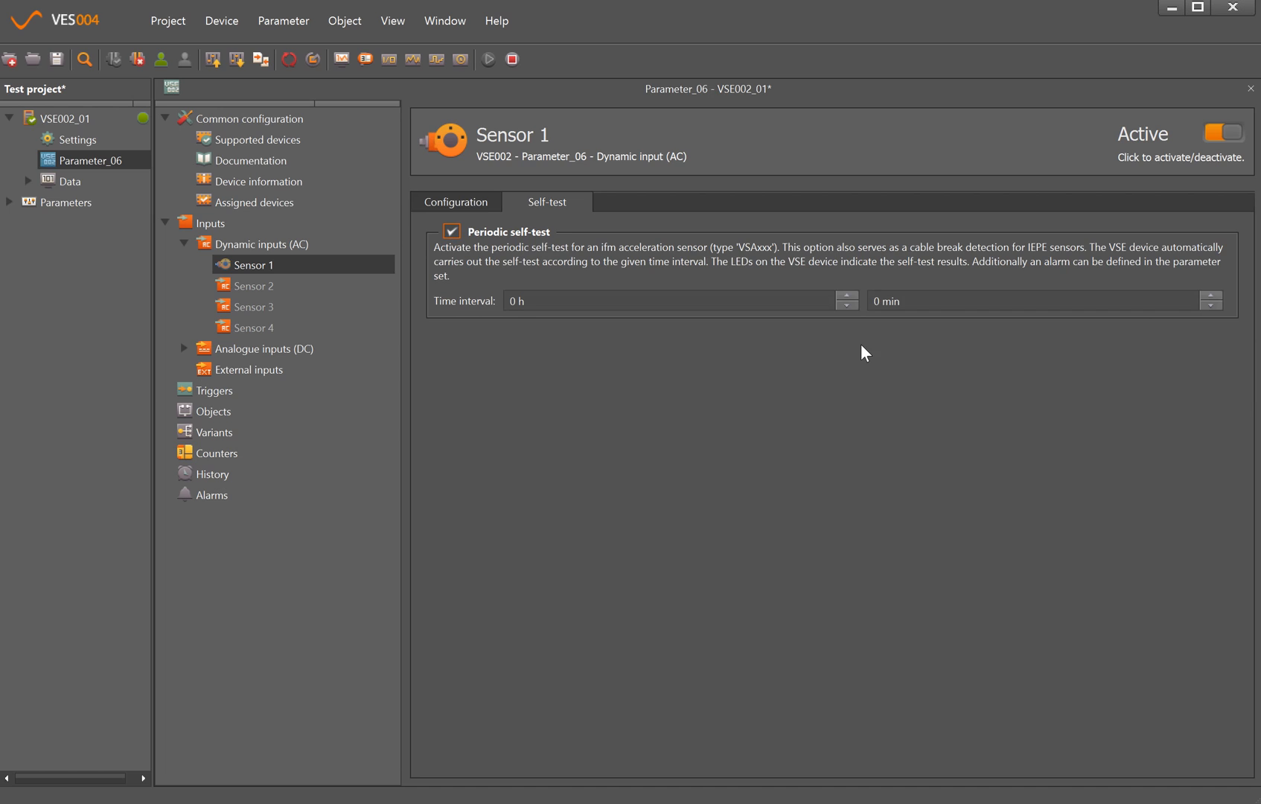
{"action": "left_click", "coordinate": [847, 296]}
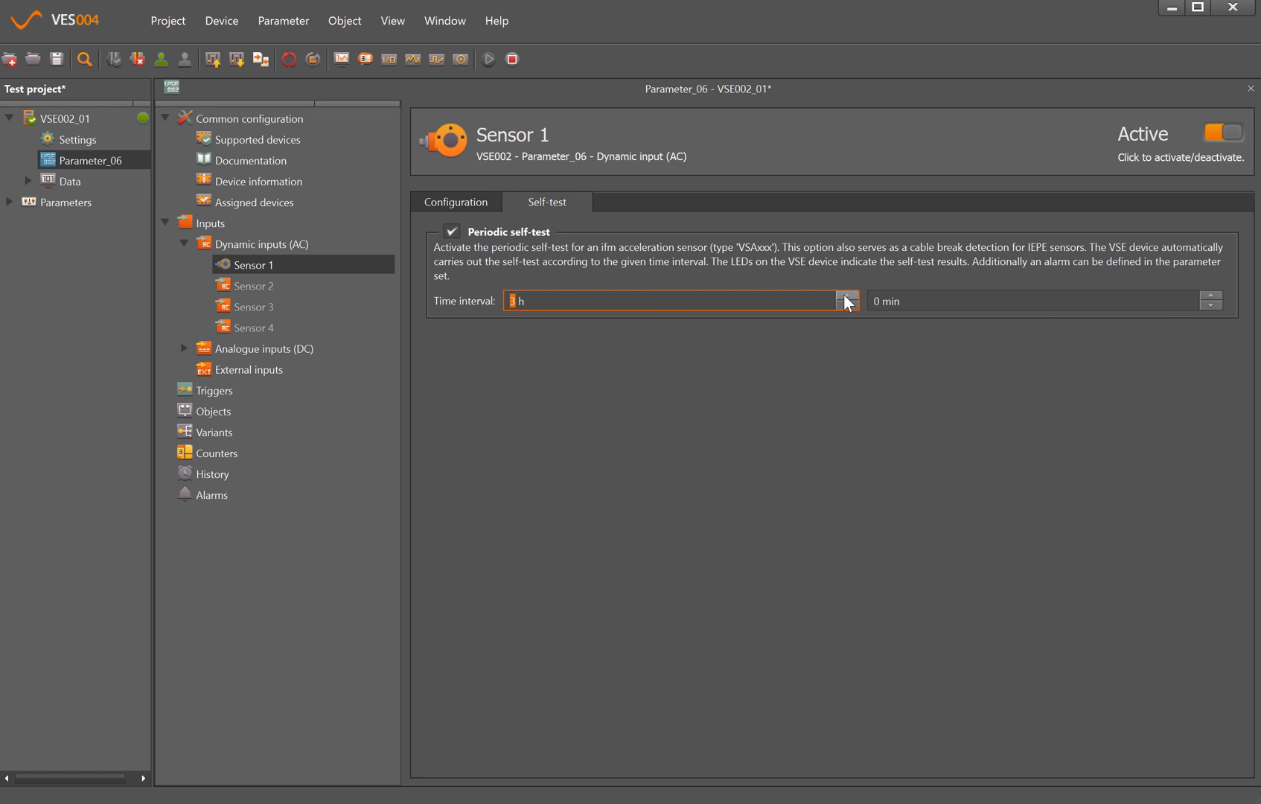
{"action": "left_click", "coordinate": [847, 296]}
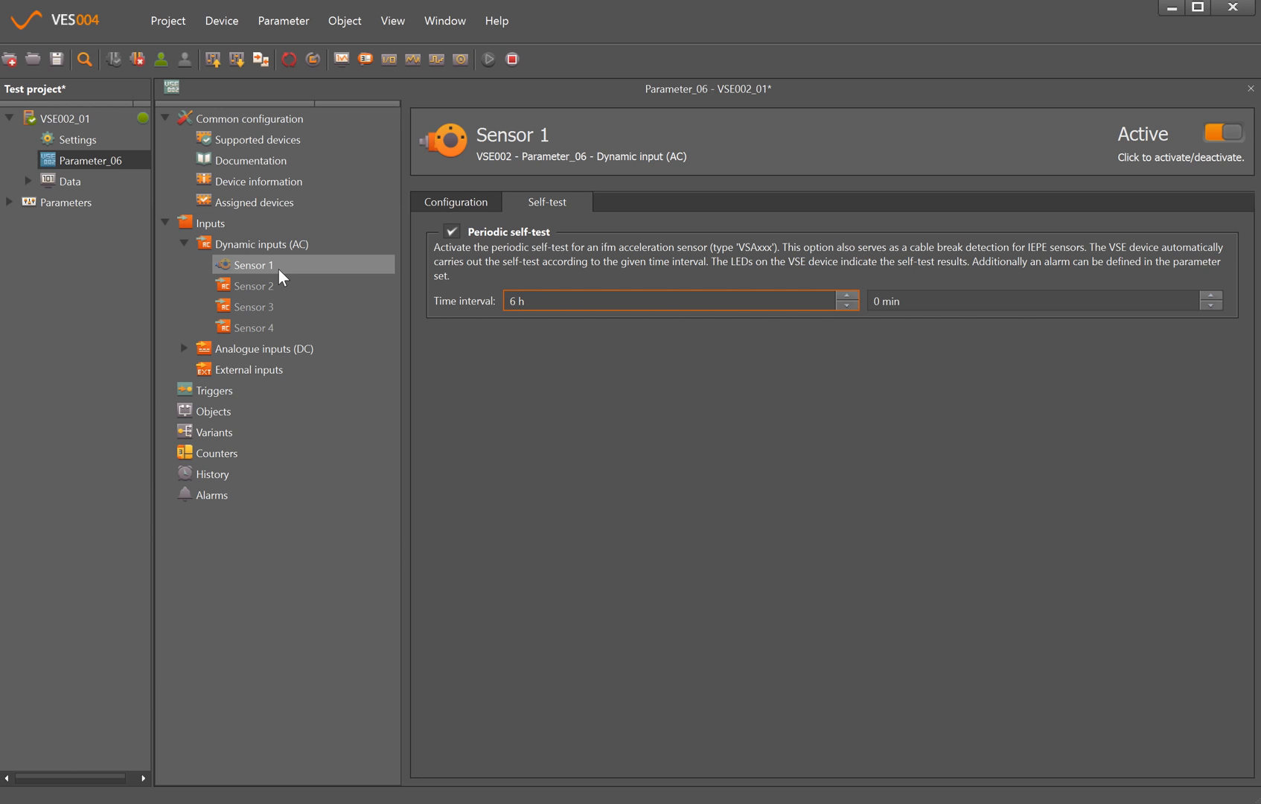
{"action": "left_click", "coordinate": [258, 267]}
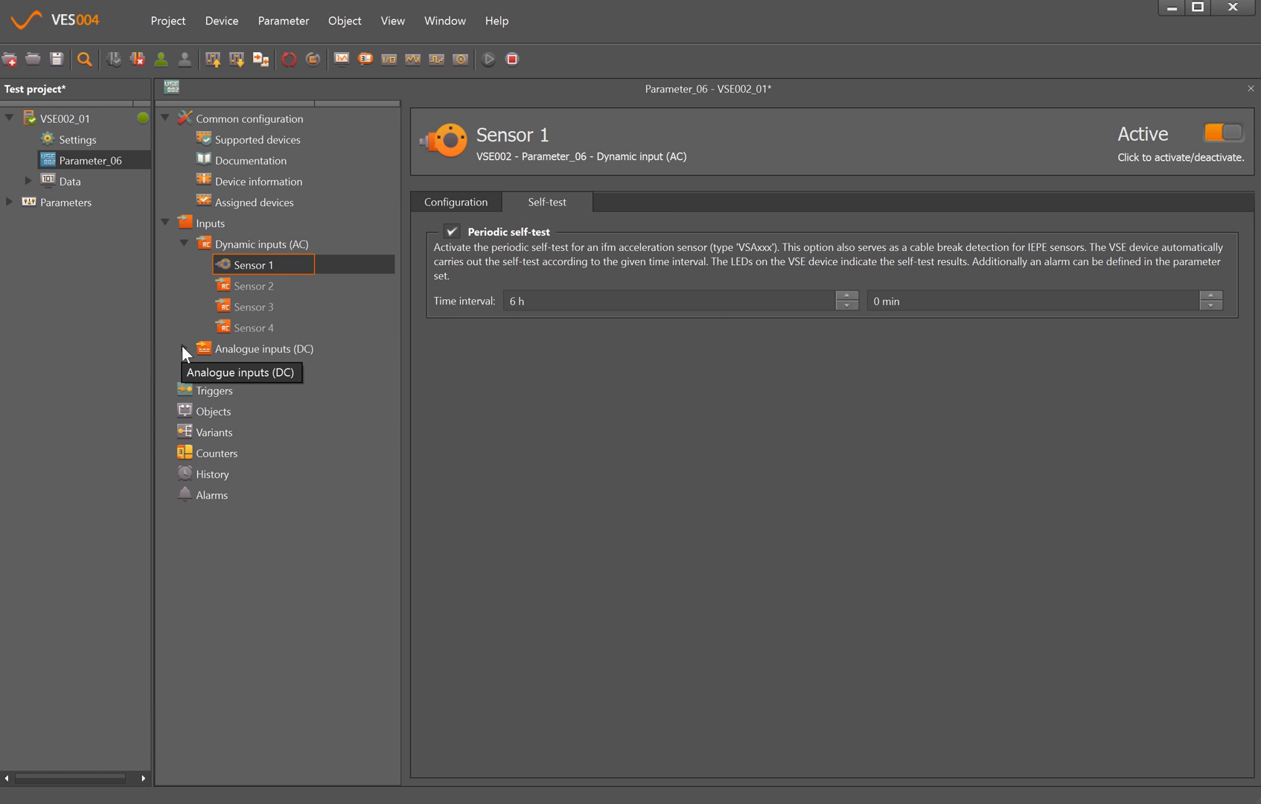
Step: Expand the analogue inputs, then activate Sensor 2 and look at its type list
{"action": "left_click", "coordinate": [181, 346]}
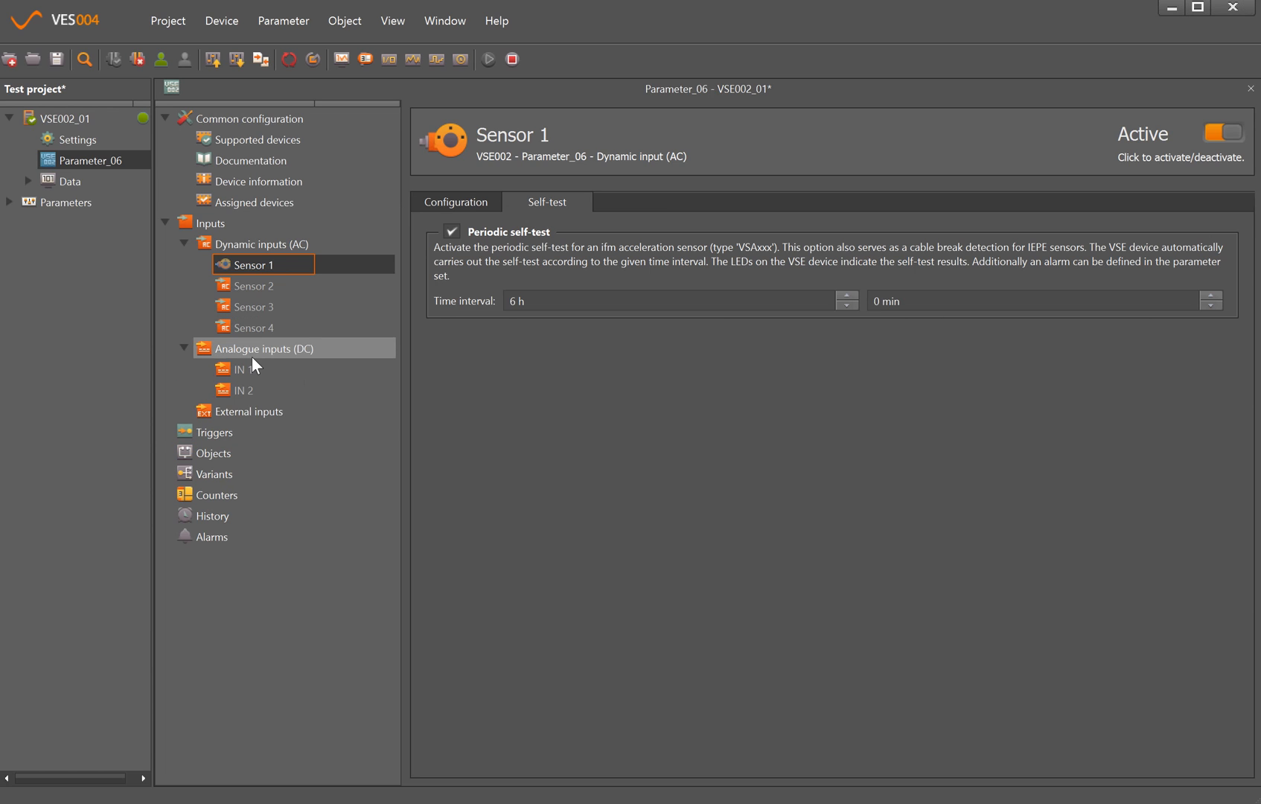
{"action": "left_click", "coordinate": [268, 288]}
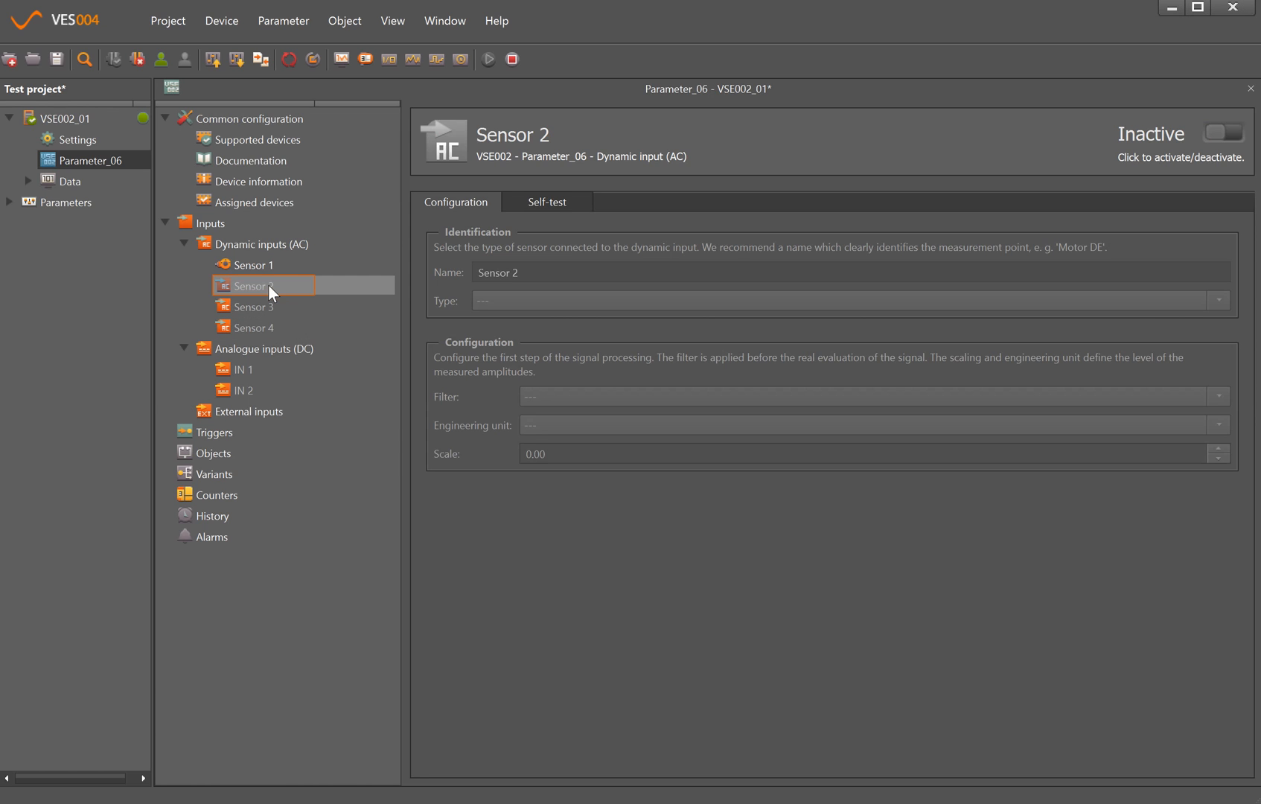
{"action": "right_click", "coordinate": [269, 285]}
{"action": "left_click", "coordinate": [320, 297]}
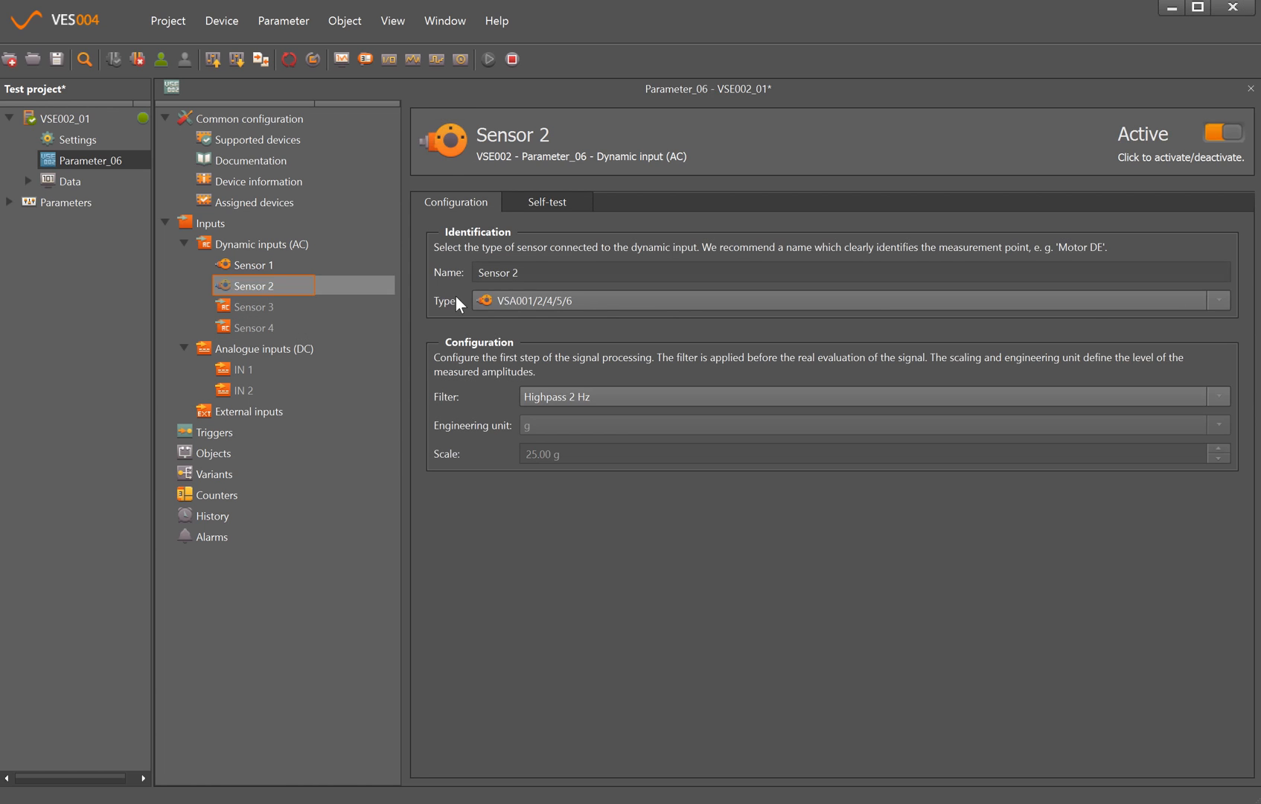
{"action": "left_click", "coordinate": [680, 300]}
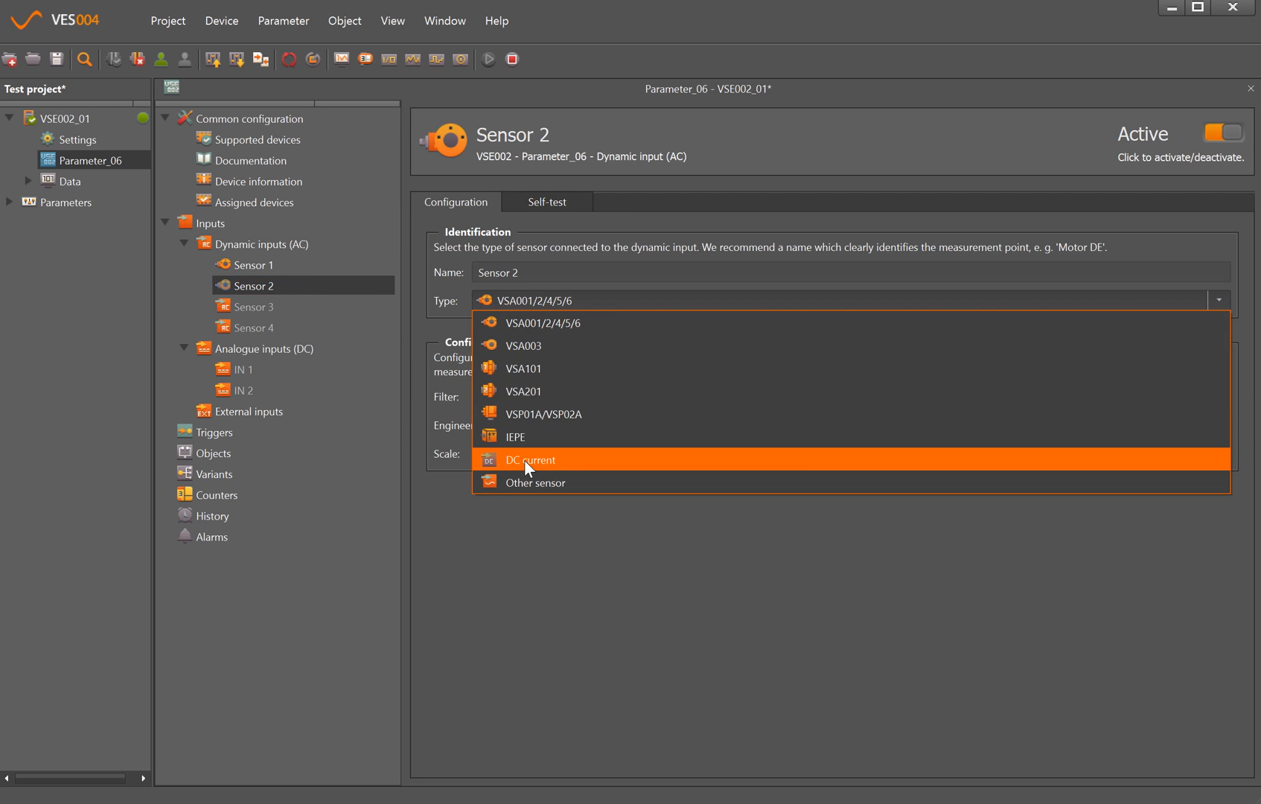
Step: Deactivate Sensor 2 again and bring up the actions for analogue input IN 1
{"action": "right_click", "coordinate": [288, 282]}
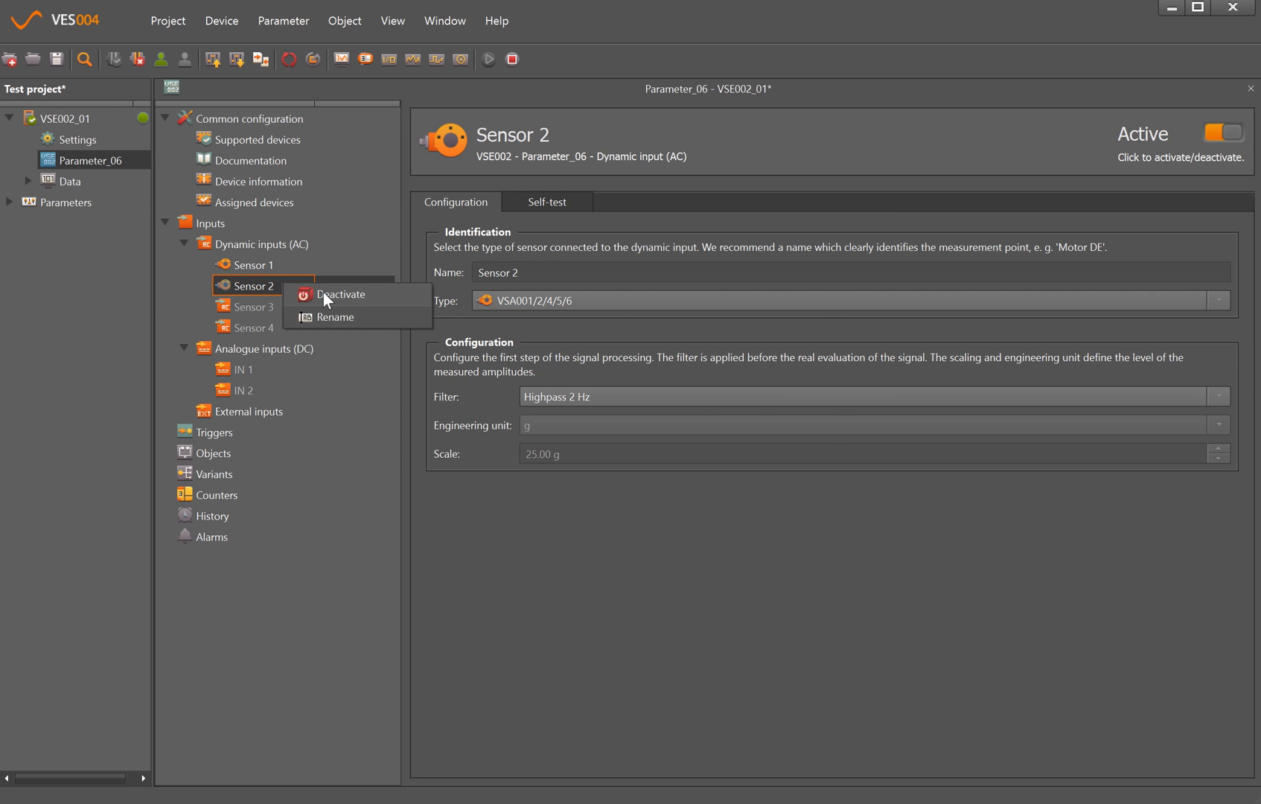
{"action": "left_click", "coordinate": [324, 291]}
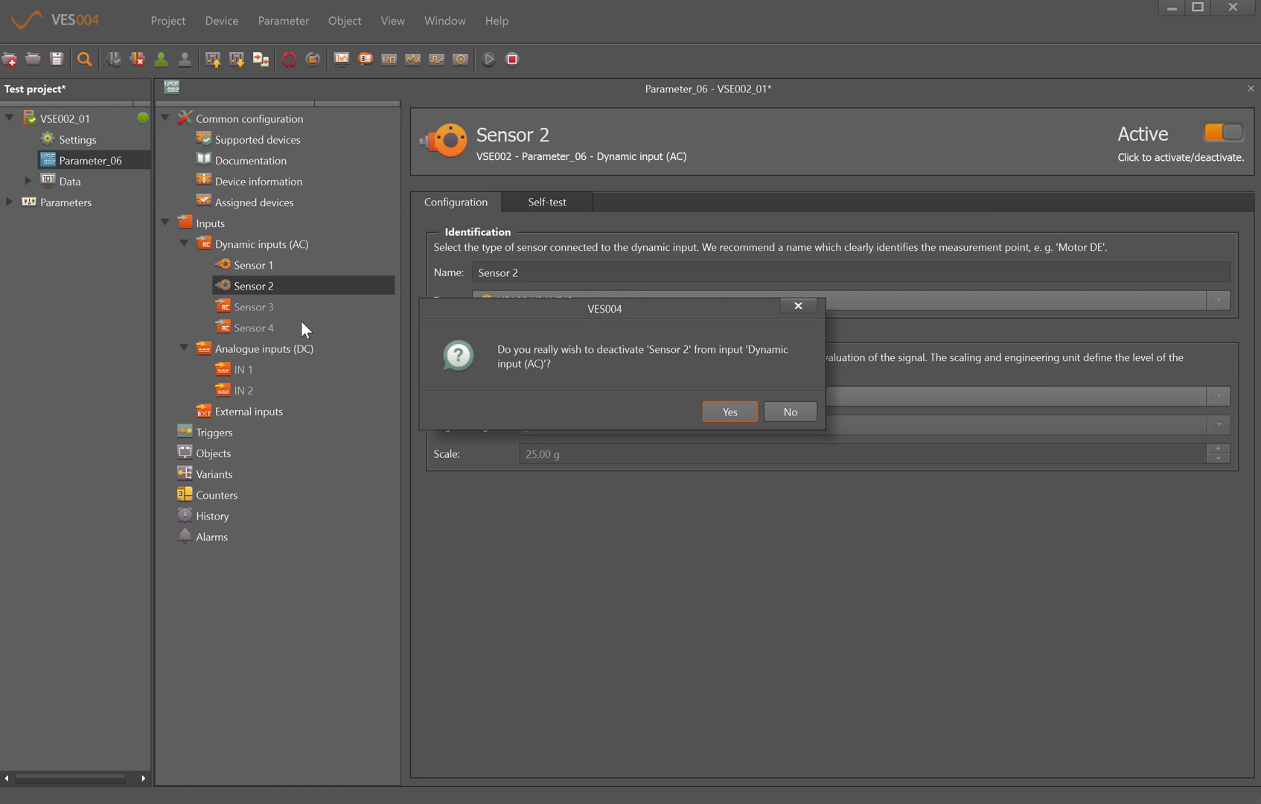
{"action": "left_click", "coordinate": [729, 411]}
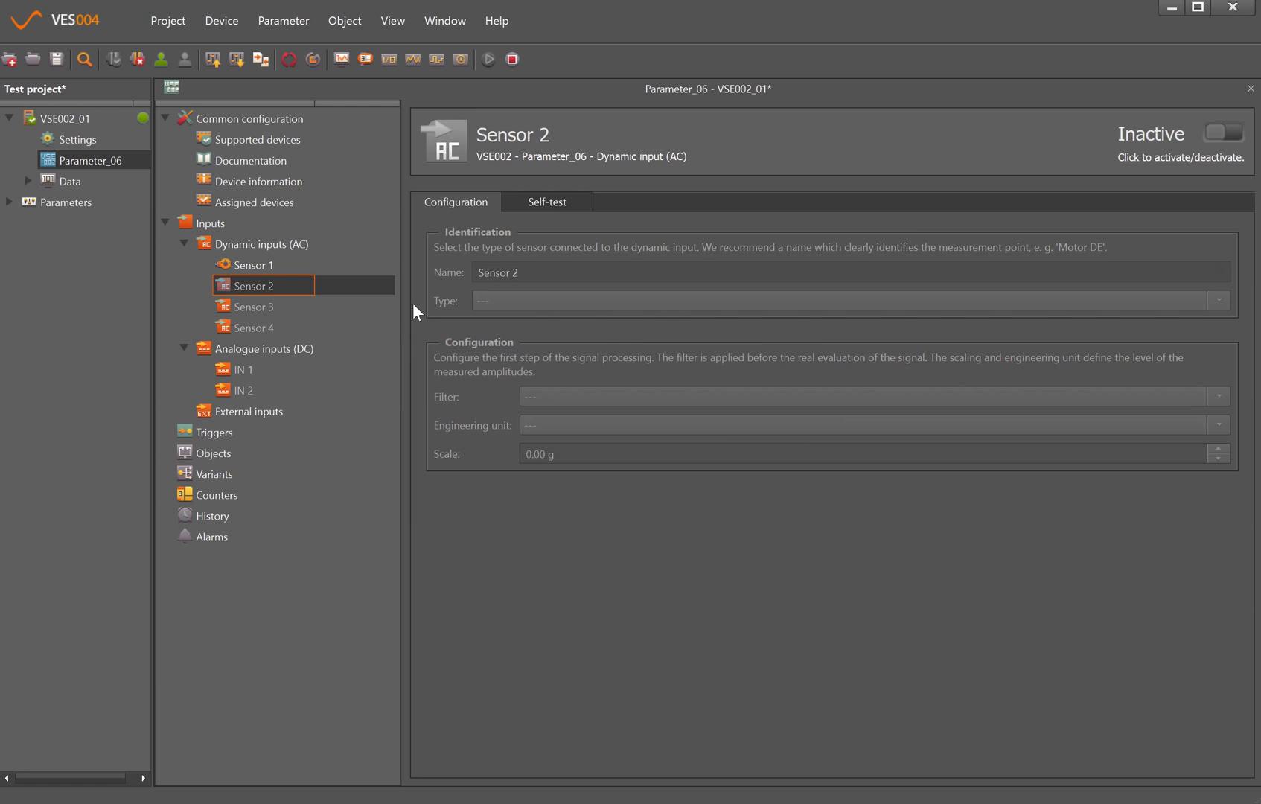
{"action": "right_click", "coordinate": [242, 368]}
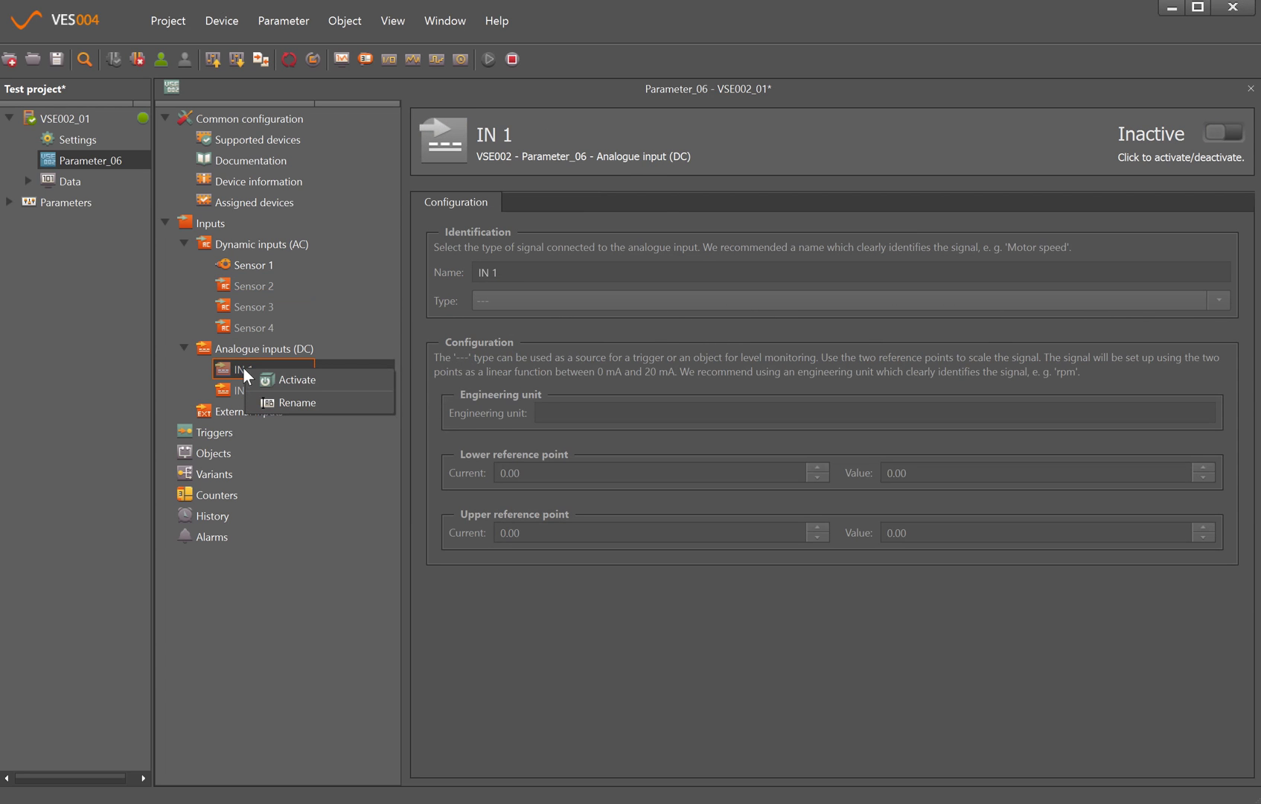
Step: Activate IN 1 as Temperature, Analogue - current, unit degC with upper reference value 100
{"action": "left_click", "coordinate": [312, 383]}
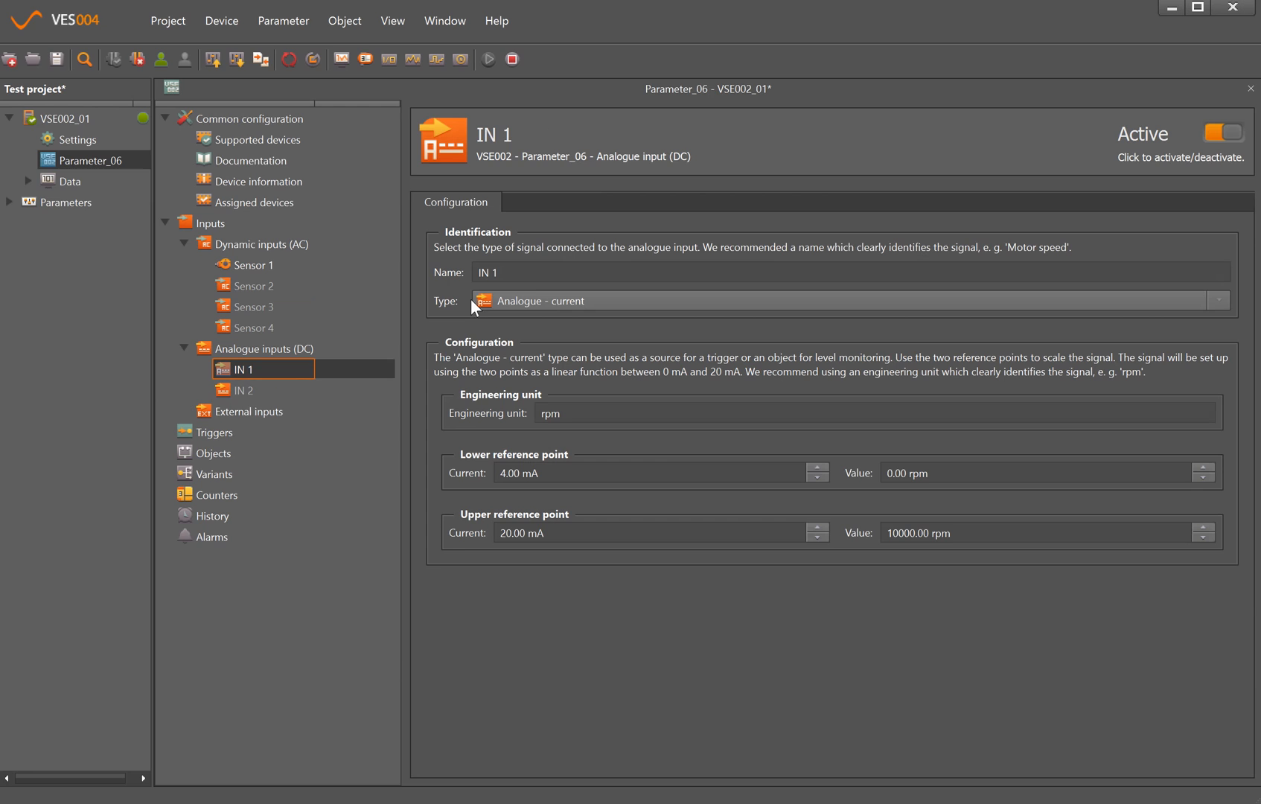
{"action": "double_click", "coordinate": [510, 275]}
{"action": "type", "text": "Temperat"}
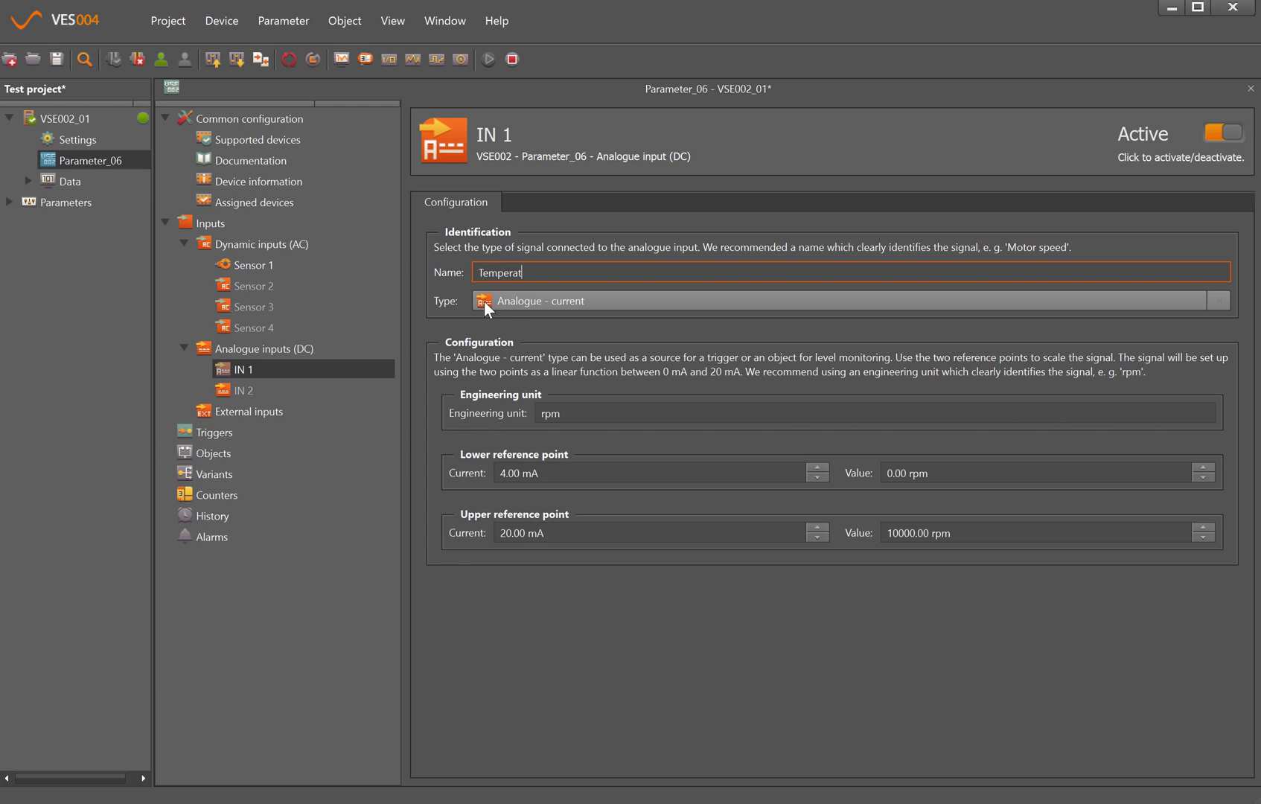
{"action": "type", "text": "ure"}
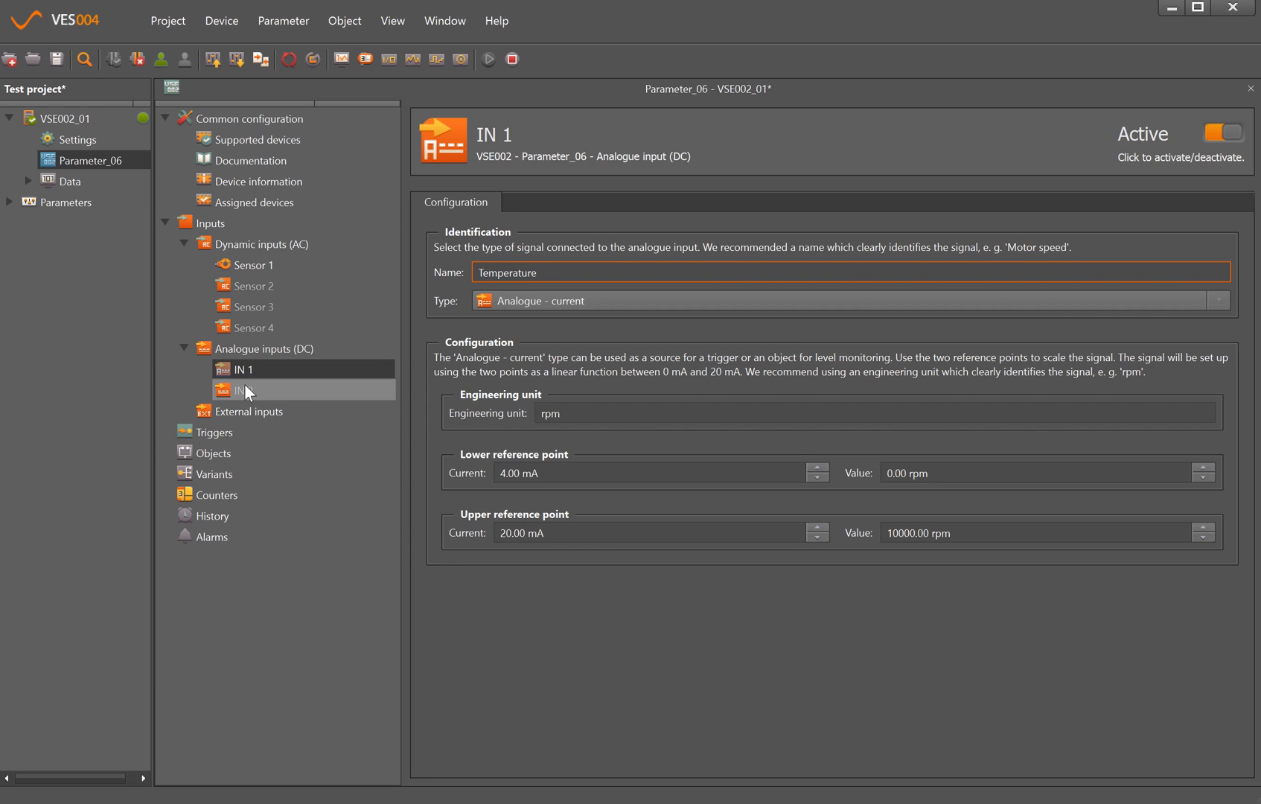
{"action": "left_click", "coordinate": [602, 304]}
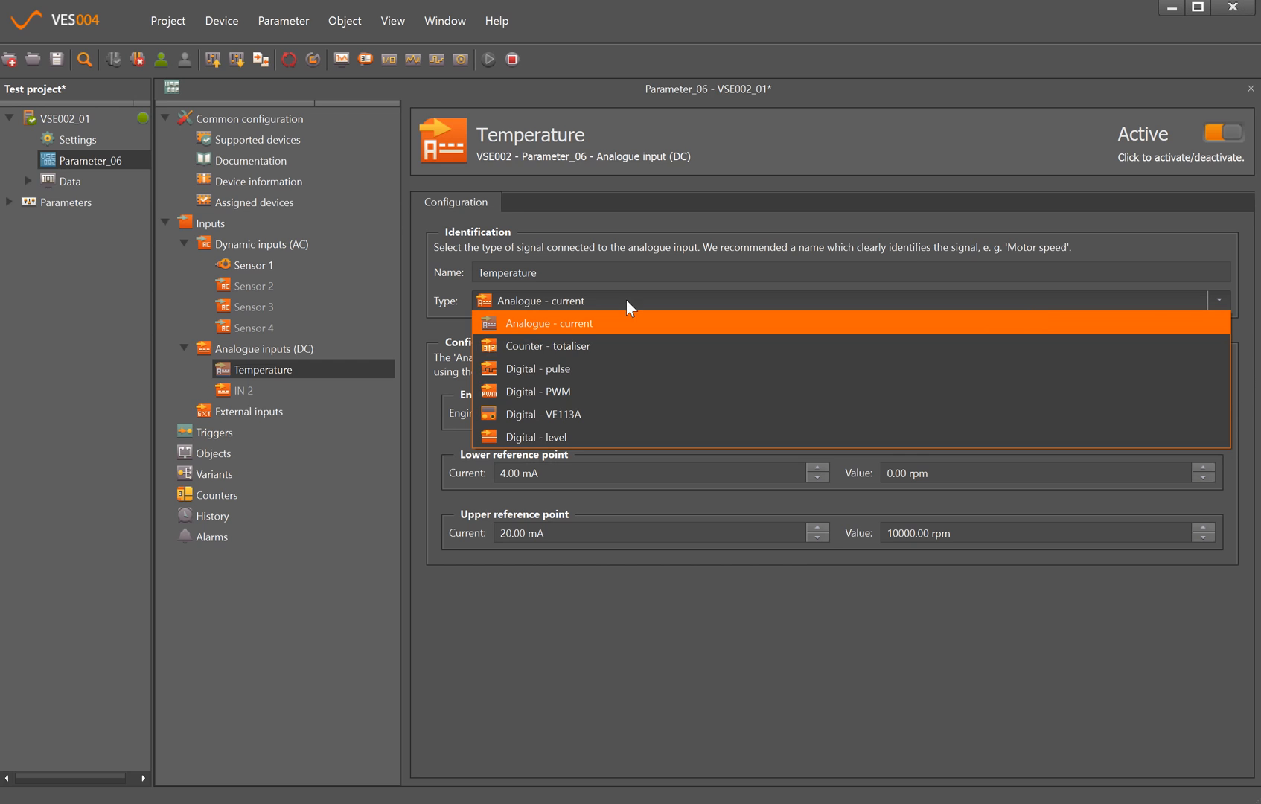
{"action": "left_click", "coordinate": [627, 301]}
{"action": "double_click", "coordinate": [587, 415]}
{"action": "type", "text": "C"}
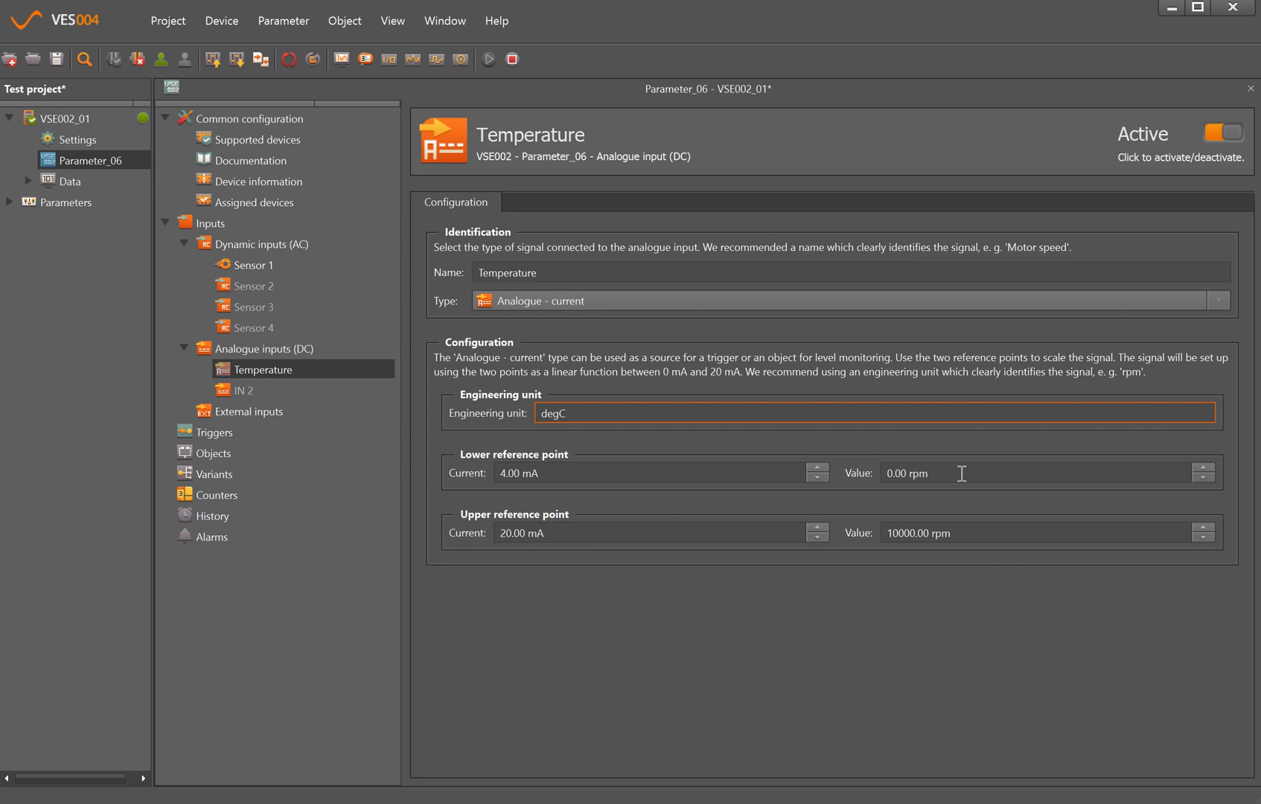
{"action": "key", "text": "Return"}
{"action": "left_click", "coordinate": [913, 533]}
{"action": "type", "text": "degC"}
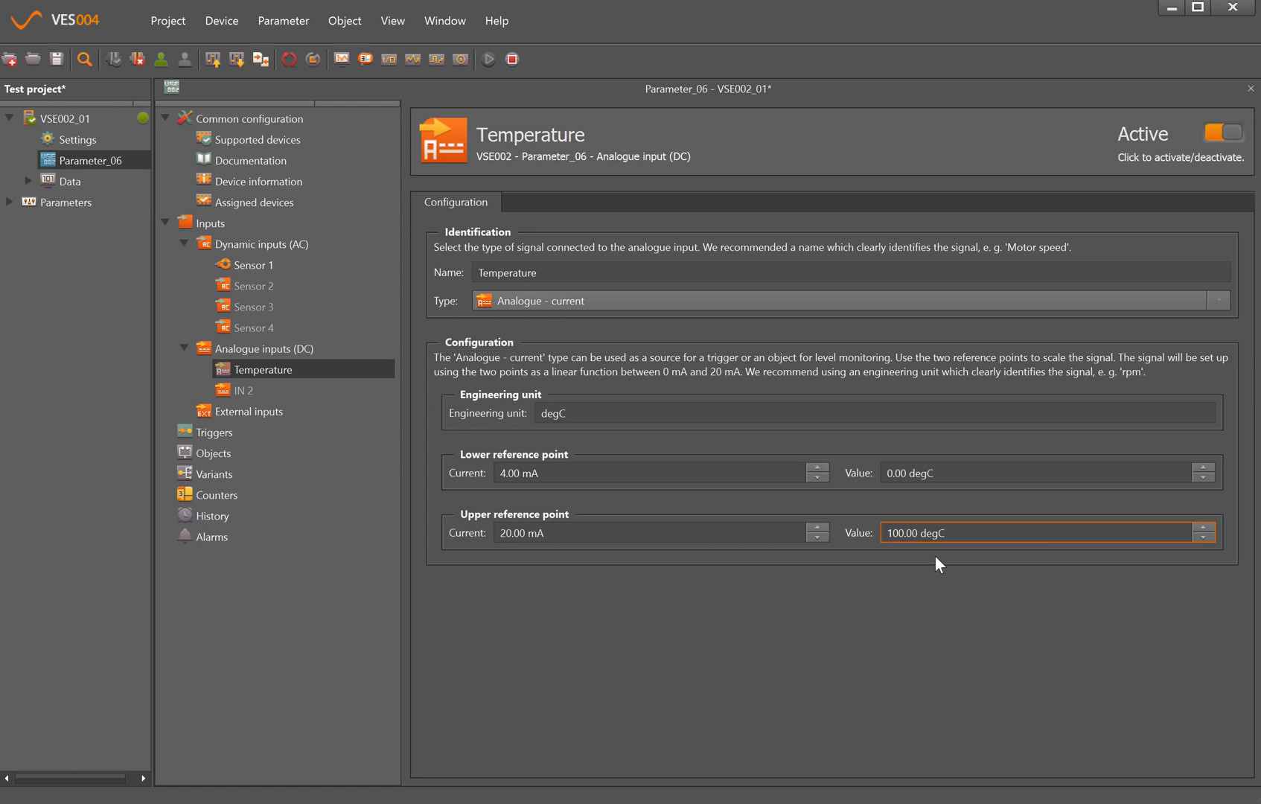
Step: Activate IN 2 as Speed with an upper reference value of 2940 rpm
{"action": "right_click", "coordinate": [239, 384]}
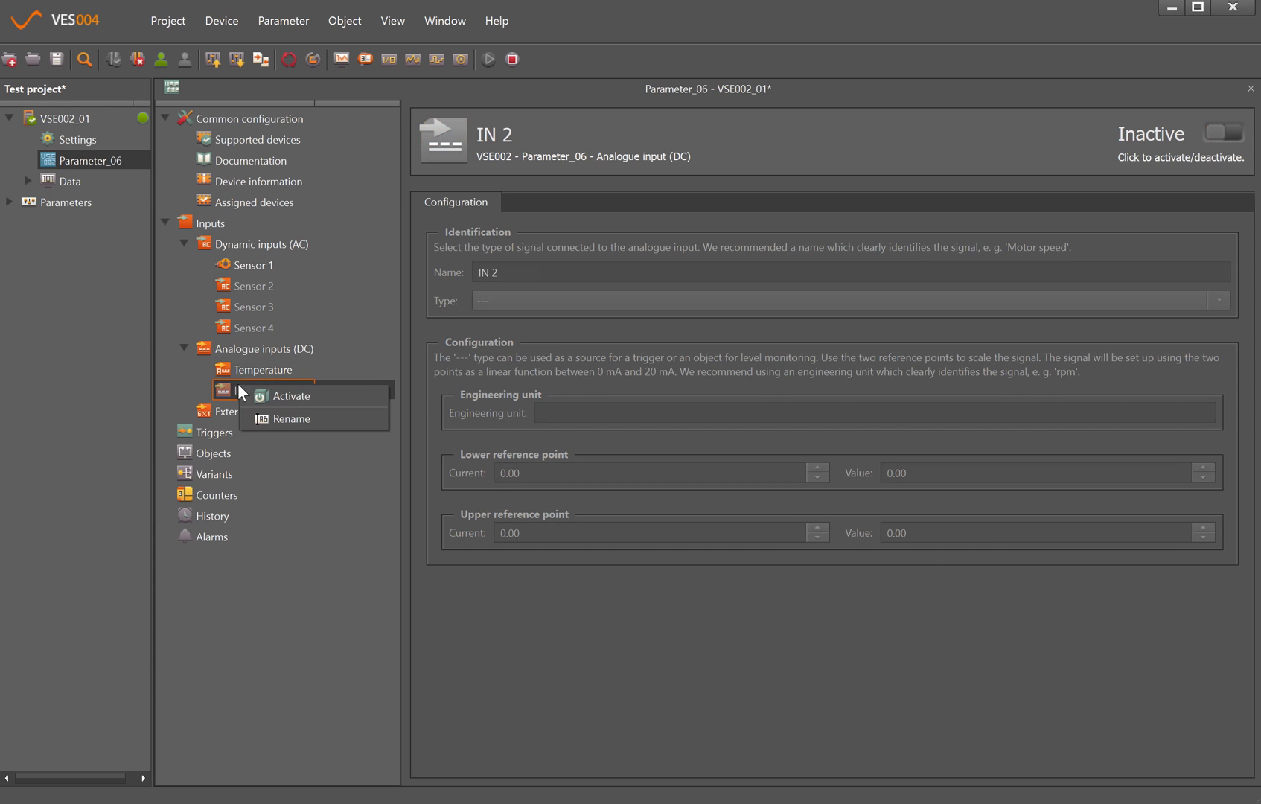
{"action": "left_click", "coordinate": [290, 397]}
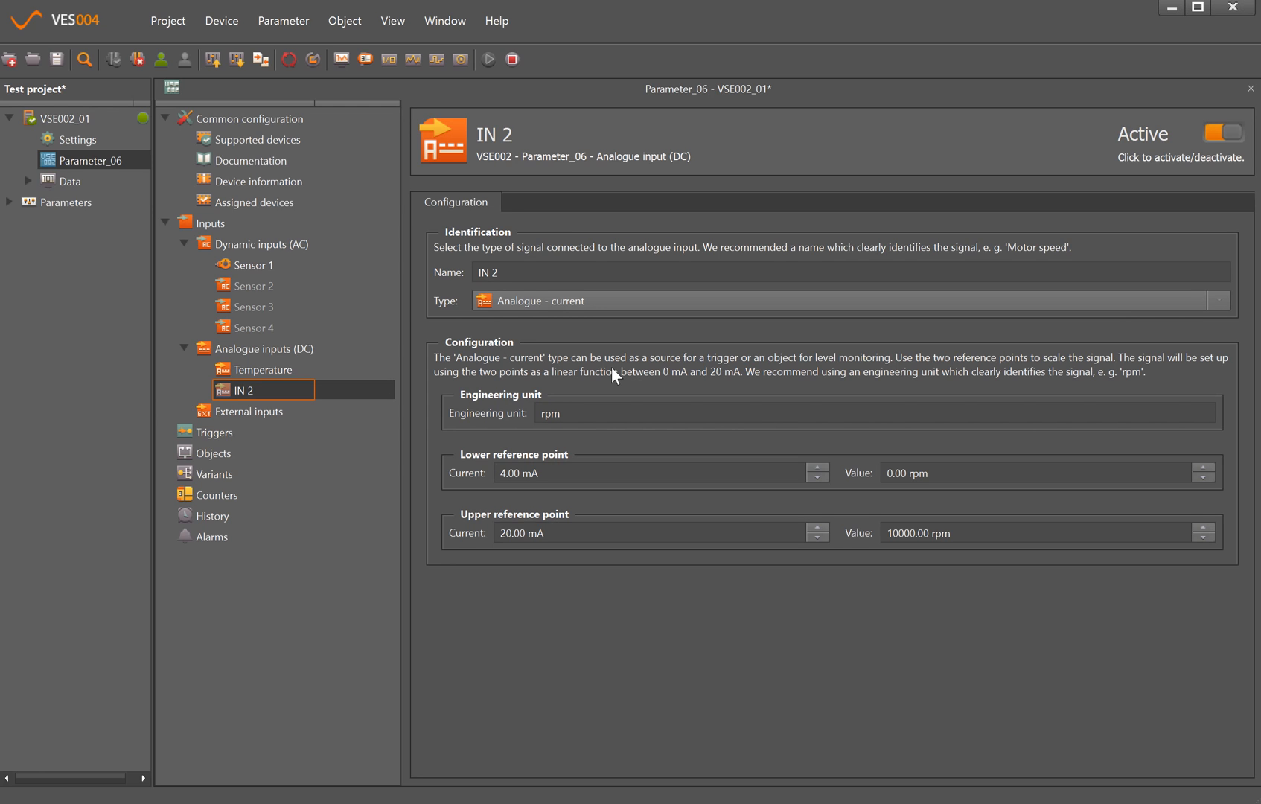
{"action": "double_click", "coordinate": [512, 273]}
{"action": "type", "text": "Speed"}
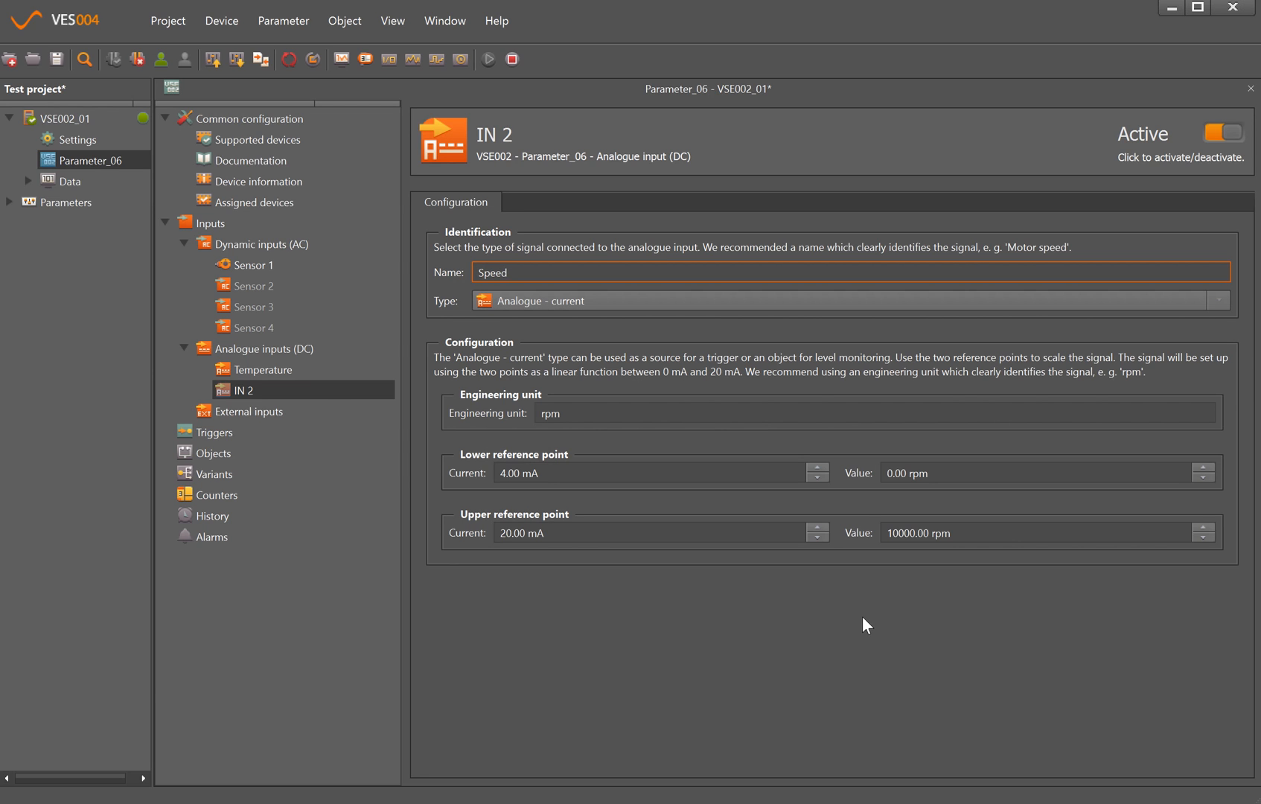
{"action": "left_click", "coordinate": [911, 532]}
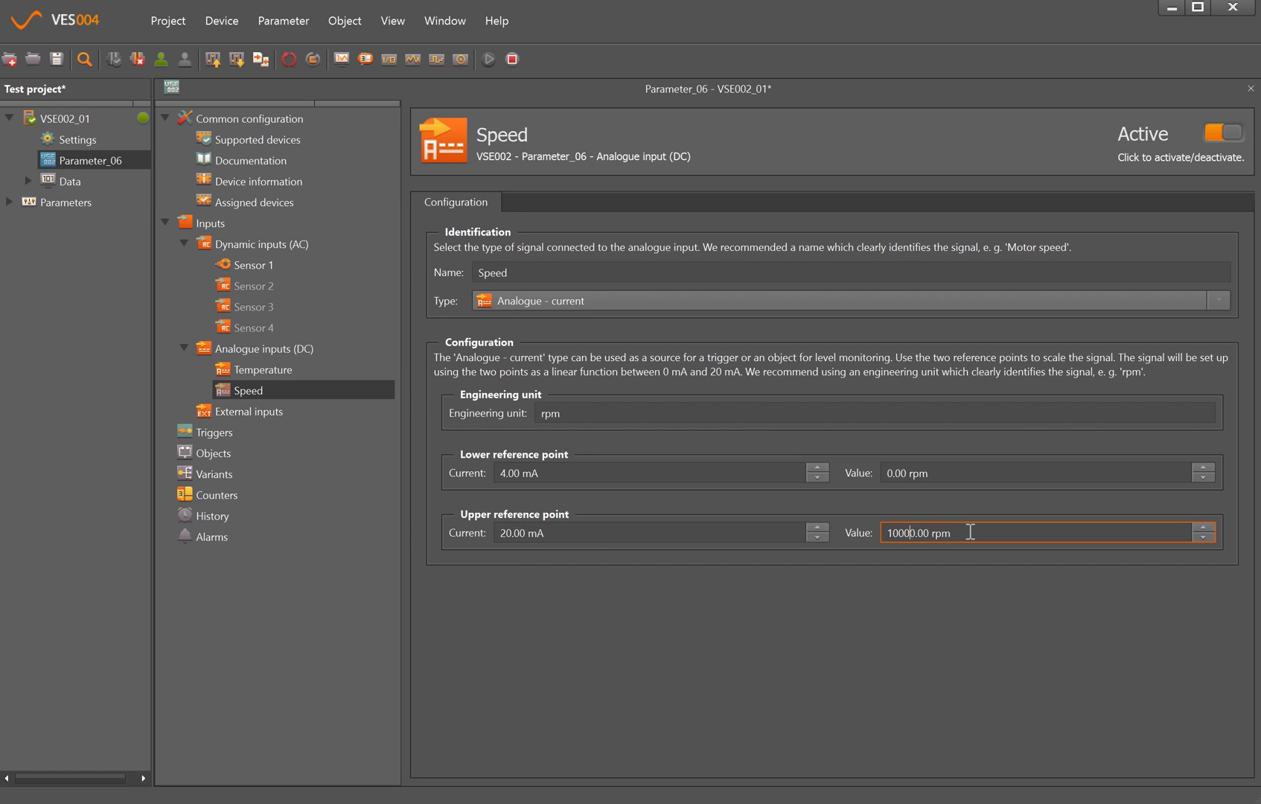
{"action": "key", "text": "BackSpace"}
{"action": "key", "text": "BackSpace"}
{"action": "key", "text": "BackSpace"}
{"action": "key", "text": "BackSpace"}
{"action": "type", "text": "294"}
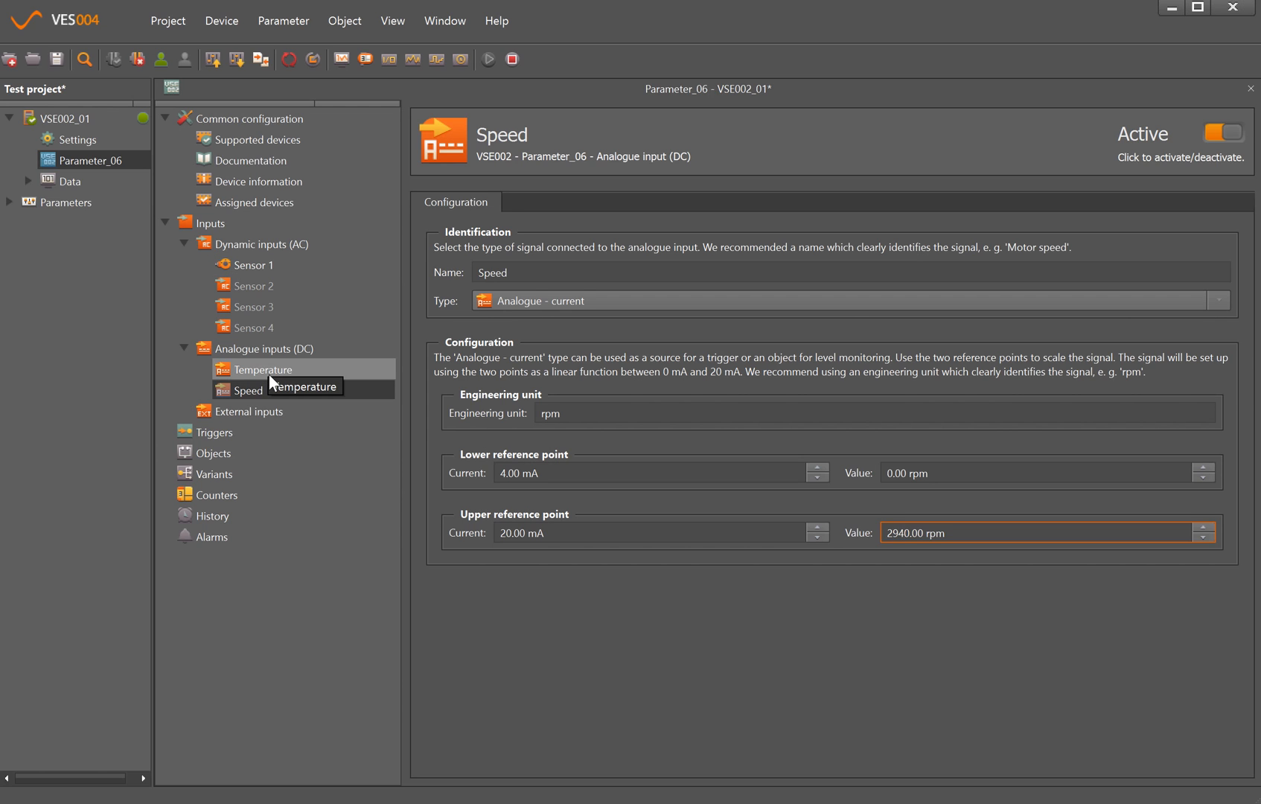
Step: Add external input External_01, then delete it again, leaving the list empty
{"action": "right_click", "coordinate": [249, 412]}
{"action": "left_click", "coordinate": [335, 424]}
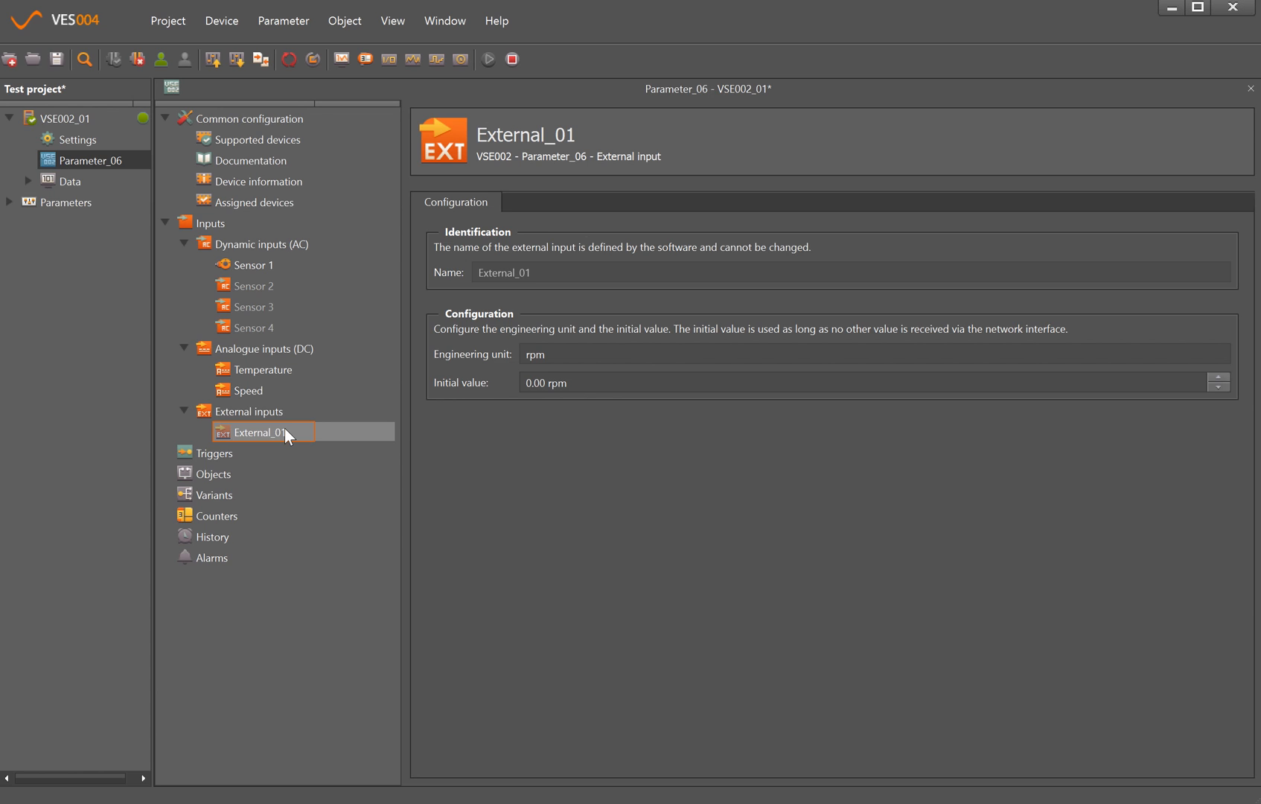
{"action": "right_click", "coordinate": [285, 428]}
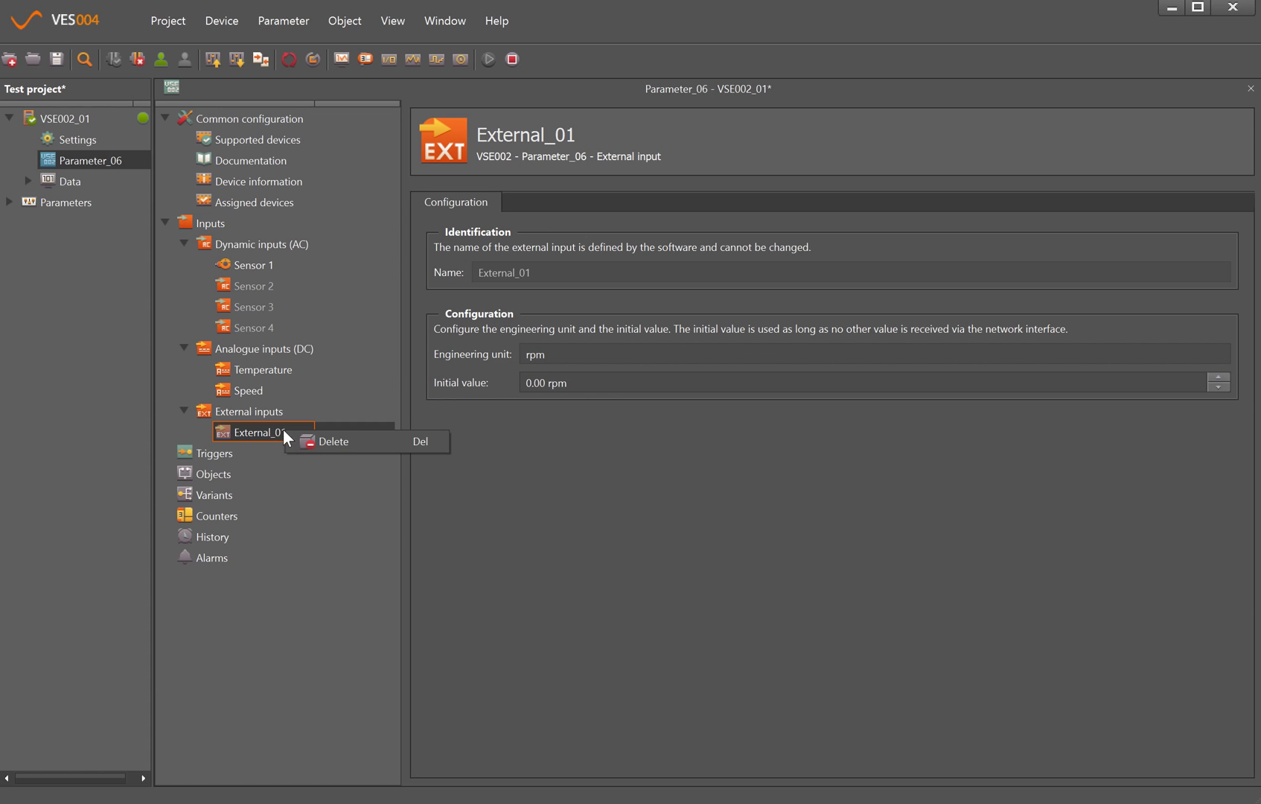
{"action": "left_click", "coordinate": [337, 442]}
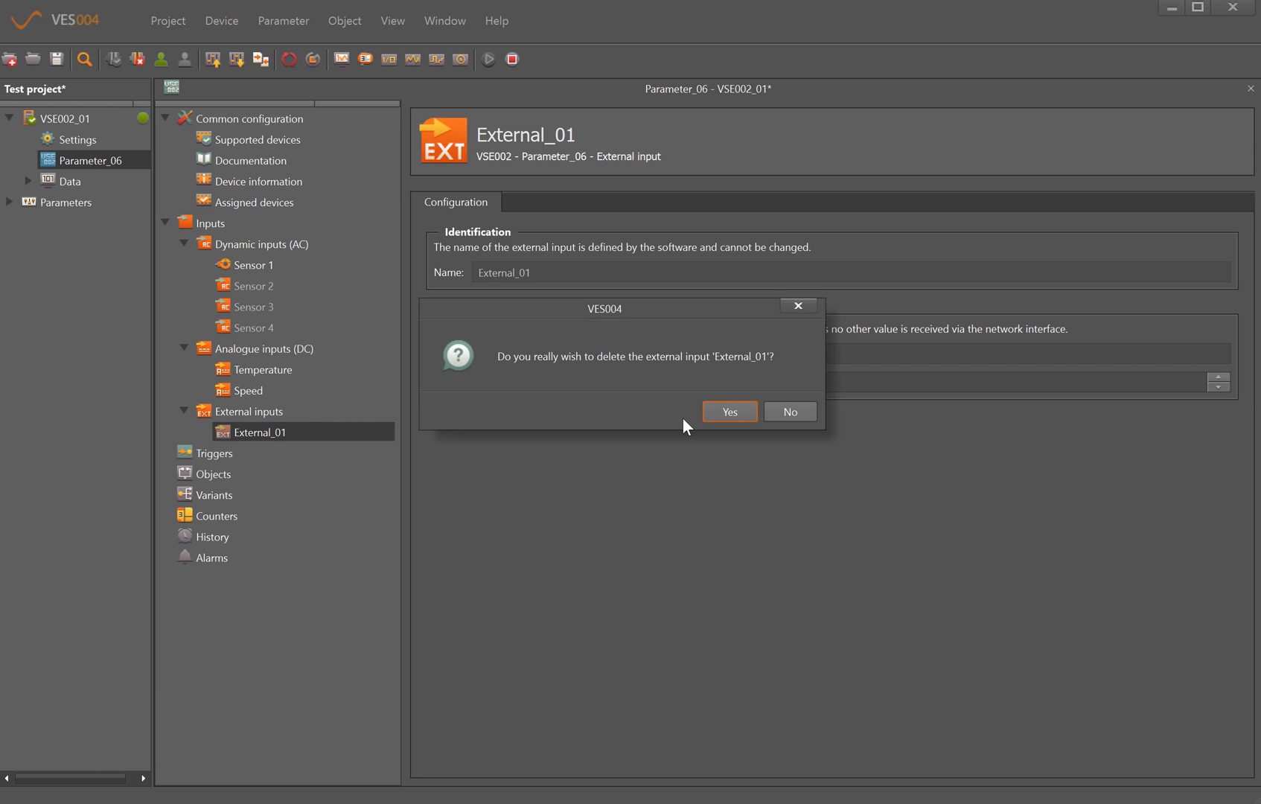
{"action": "left_click", "coordinate": [732, 410]}
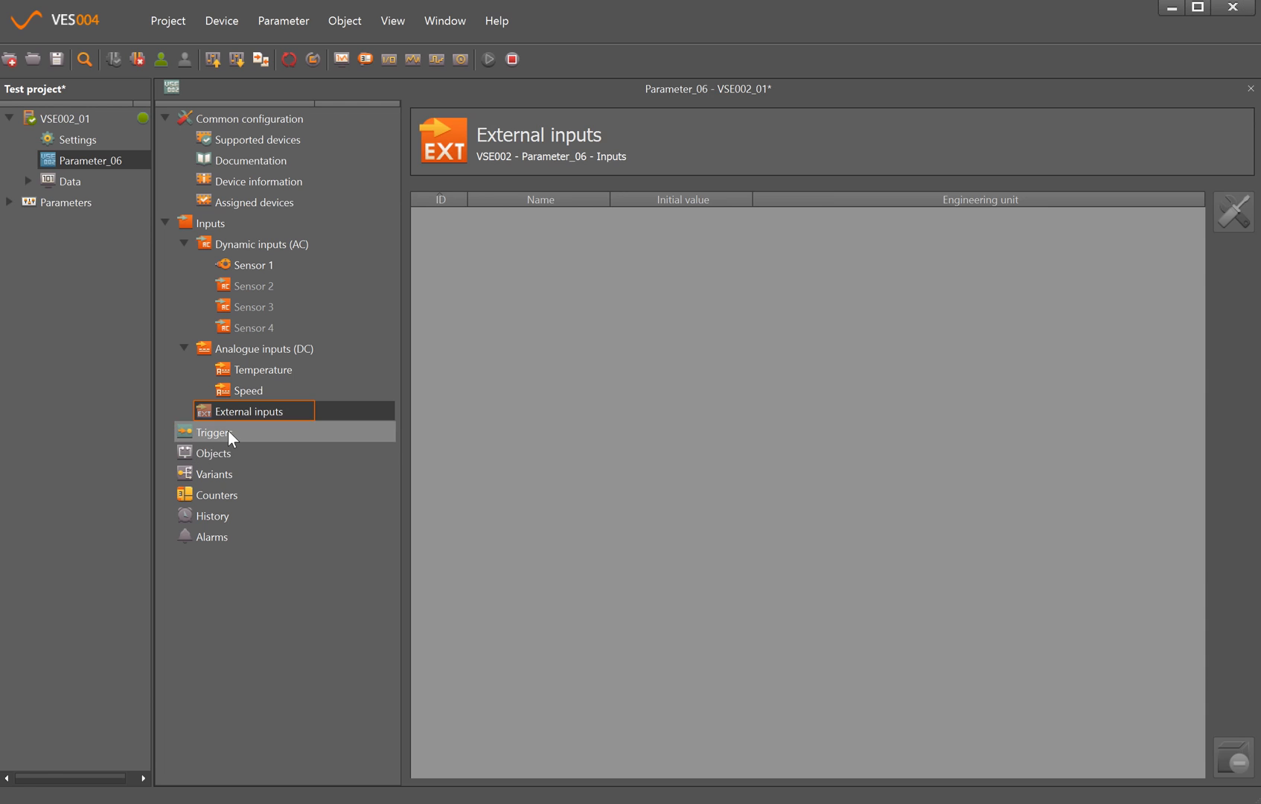
Step: Create analogue input trigger IN02_Analogue_01 on Speed with a 600–3000 rpm working range
{"action": "left_click", "coordinate": [228, 431]}
{"action": "right_click", "coordinate": [227, 431]}
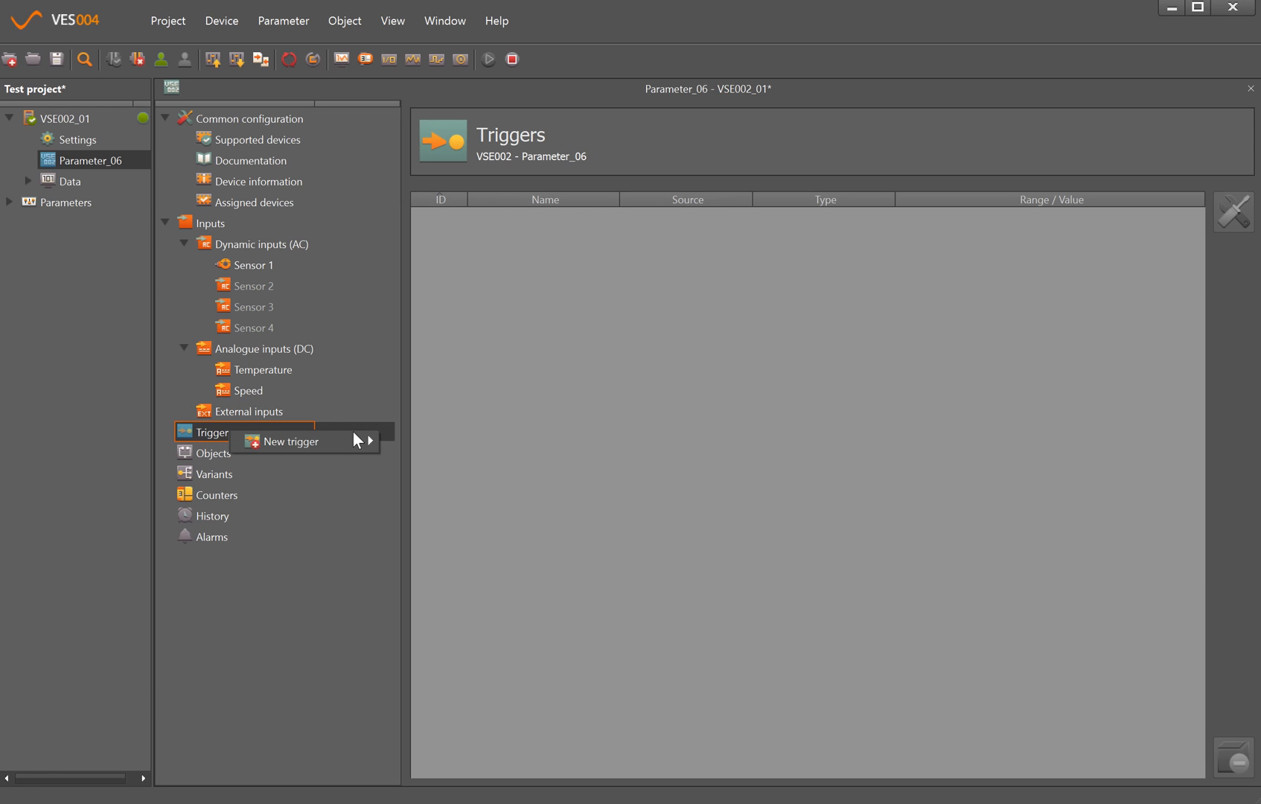
{"action": "mouse_move", "coordinate": [291, 442]}
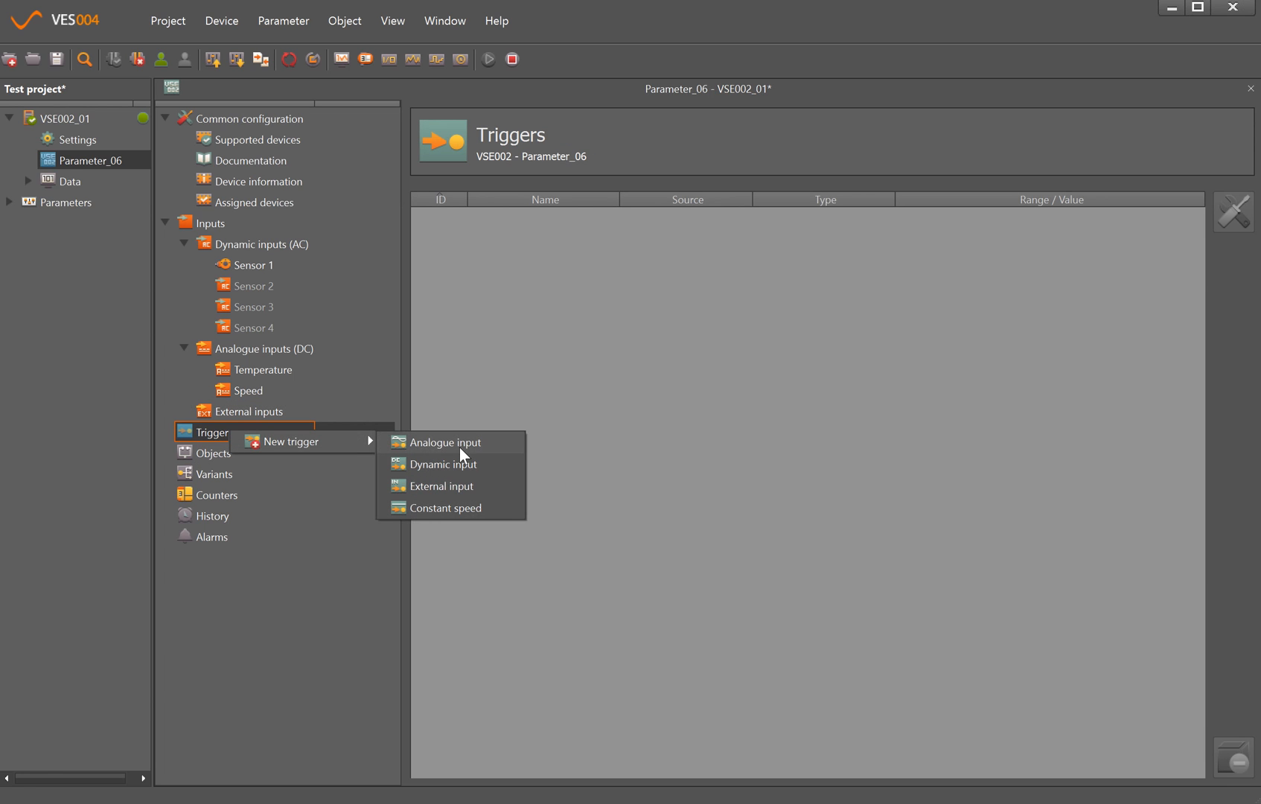
{"action": "left_click", "coordinate": [459, 447]}
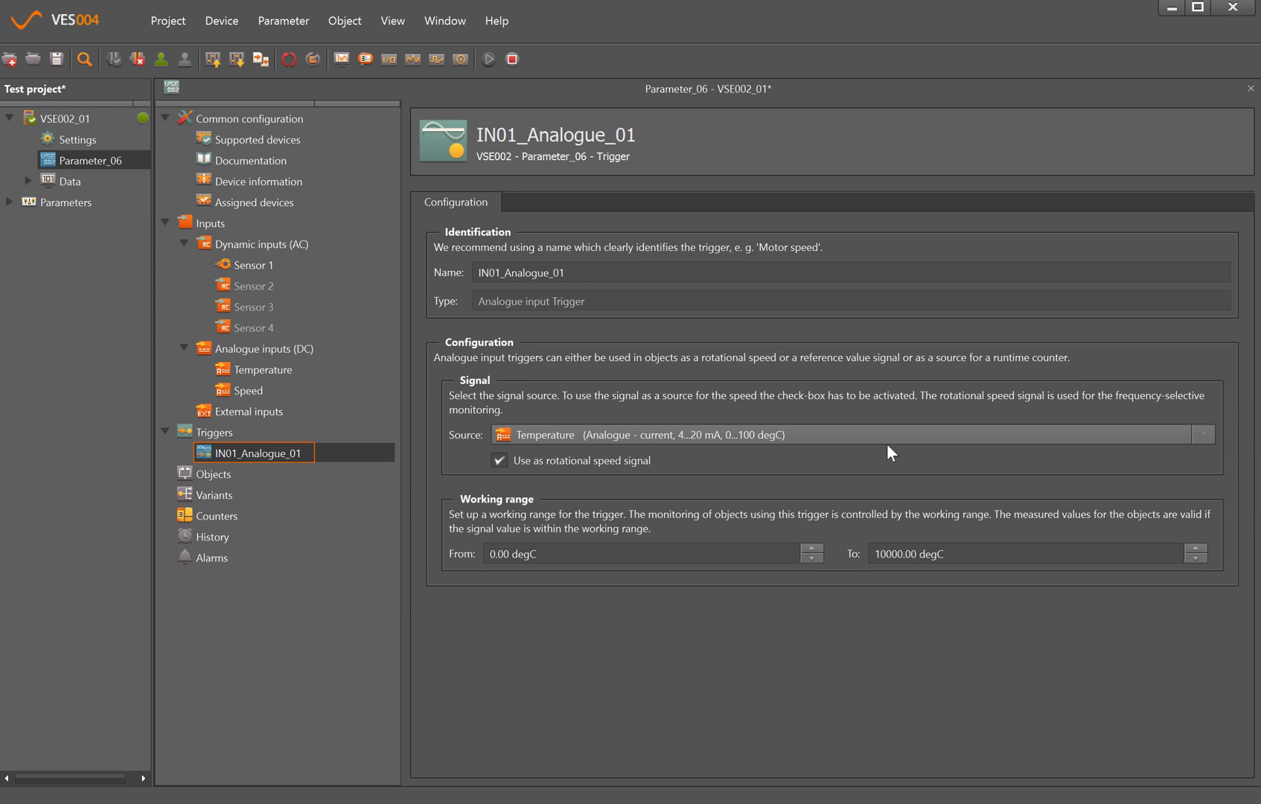
{"action": "left_click", "coordinate": [1205, 434]}
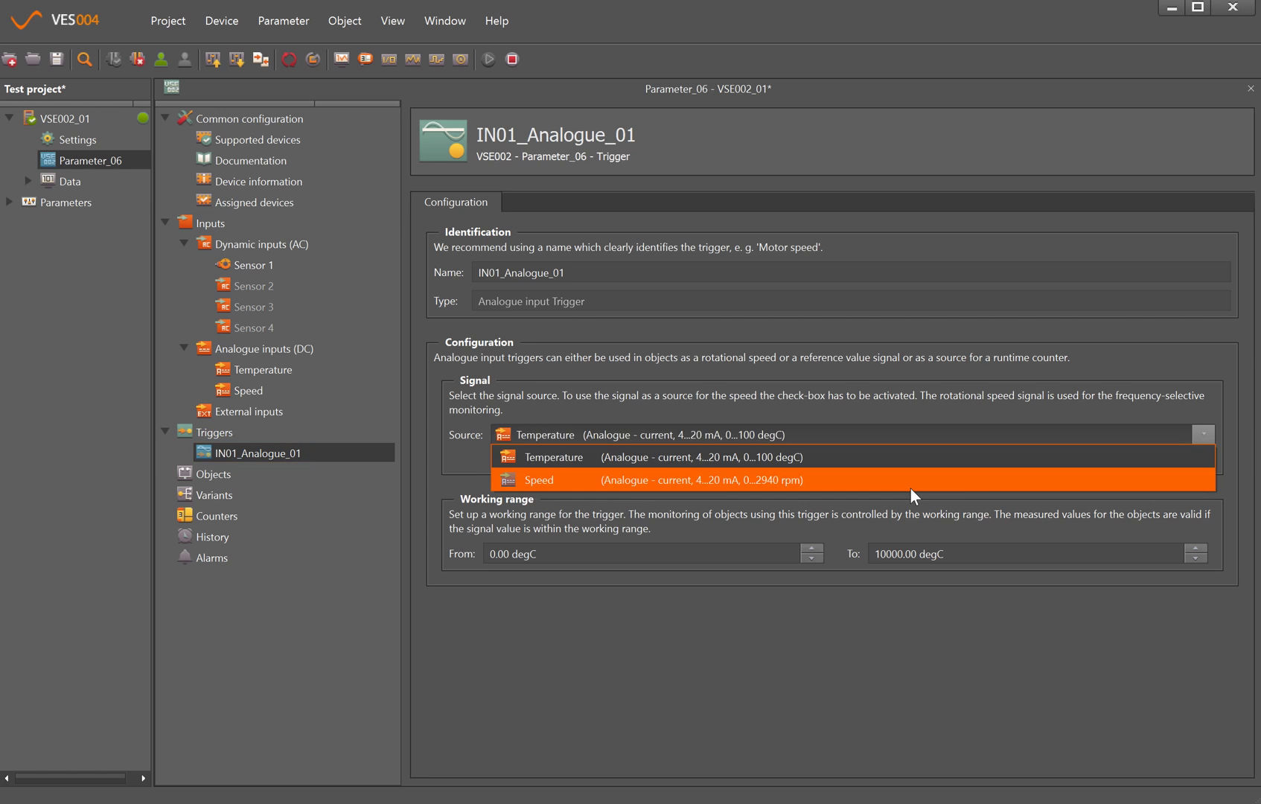
{"action": "left_click", "coordinate": [715, 482]}
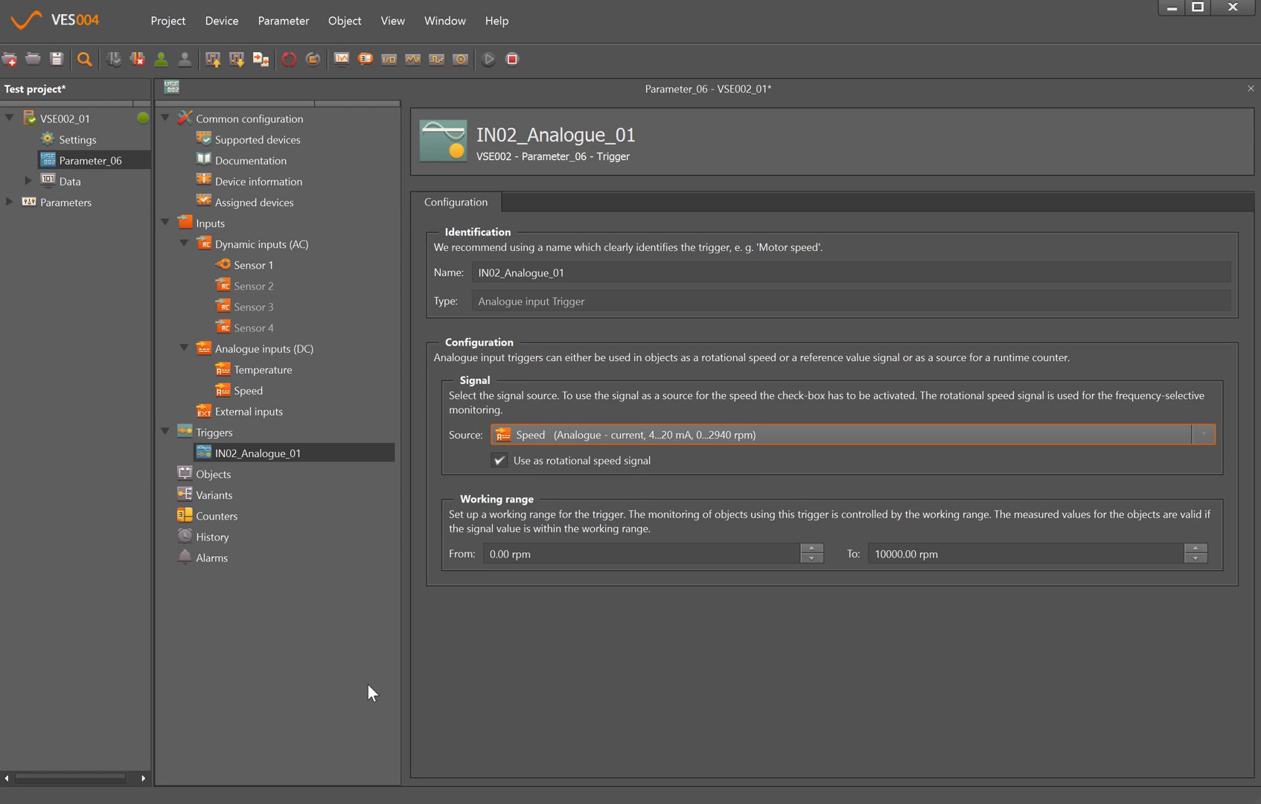
{"action": "left_click", "coordinate": [493, 554]}
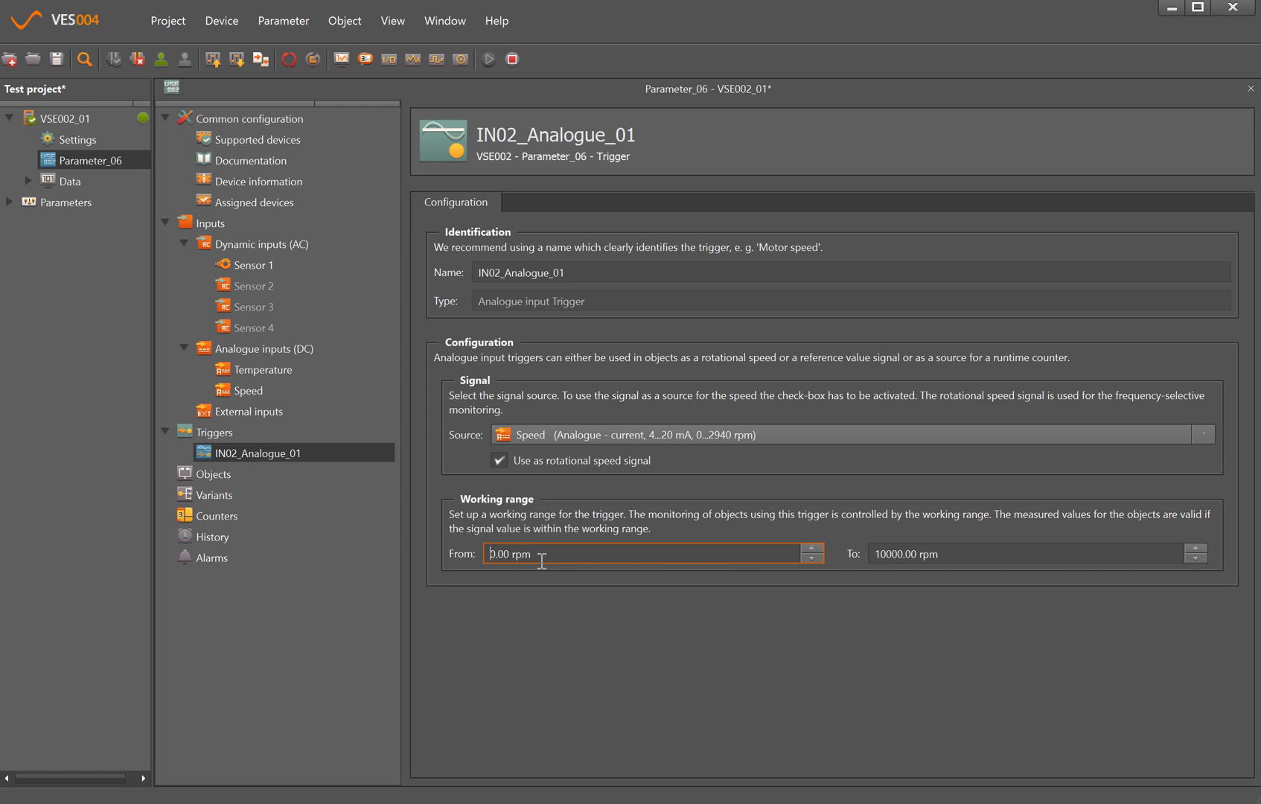
{"action": "type", "text": "60"}
{"action": "left_click_drag", "start_coordinate": [899, 554], "coordinate": [842, 559]}
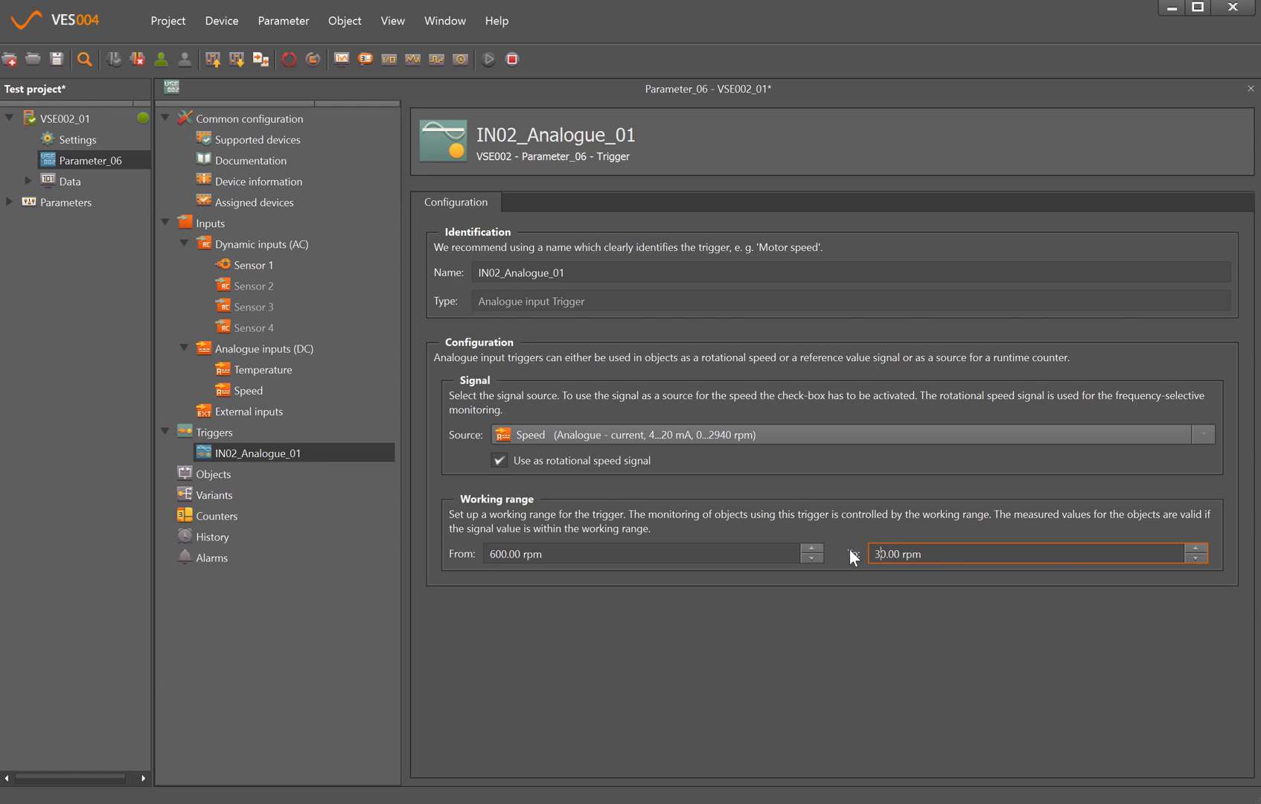
{"action": "type", "text": "300"}
{"action": "right_click", "coordinate": [222, 436]}
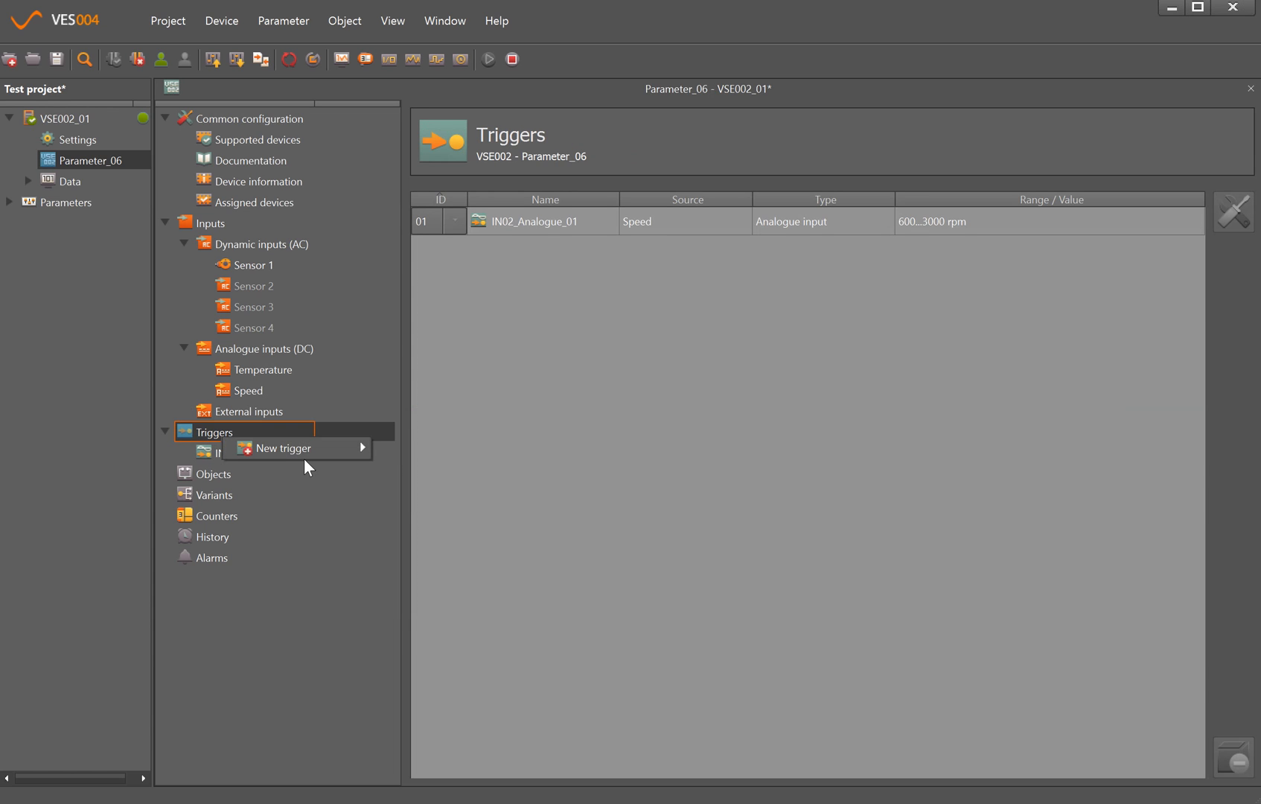
{"action": "mouse_move", "coordinate": [287, 449]}
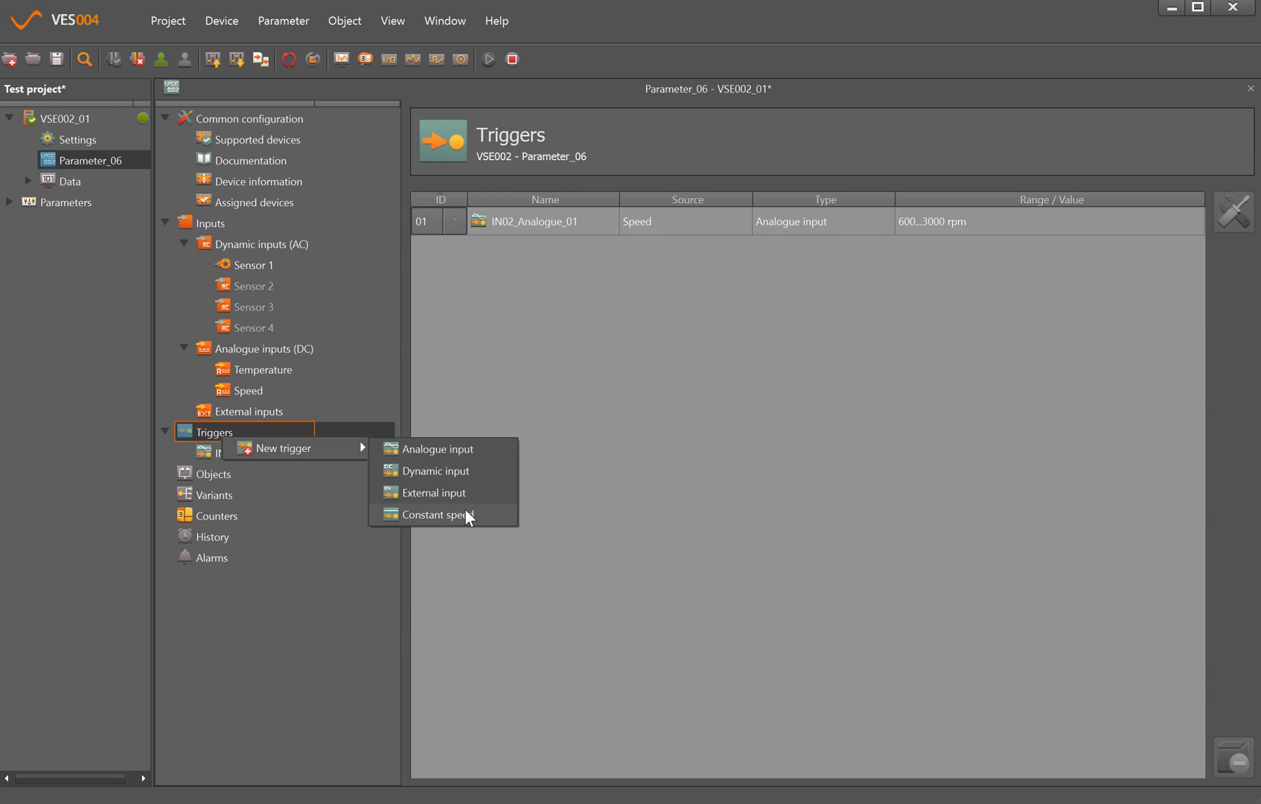
{"action": "left_click", "coordinate": [439, 515]}
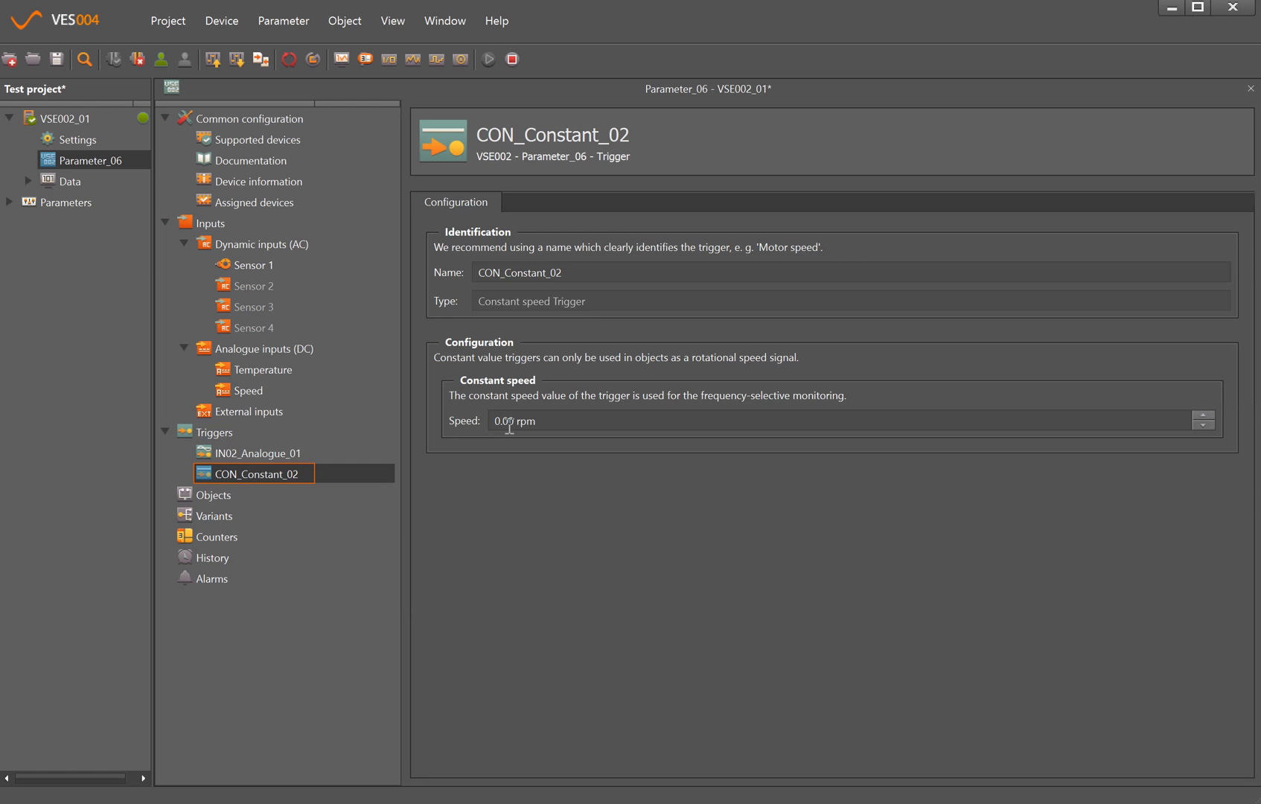
{"action": "right_click", "coordinate": [279, 475]}
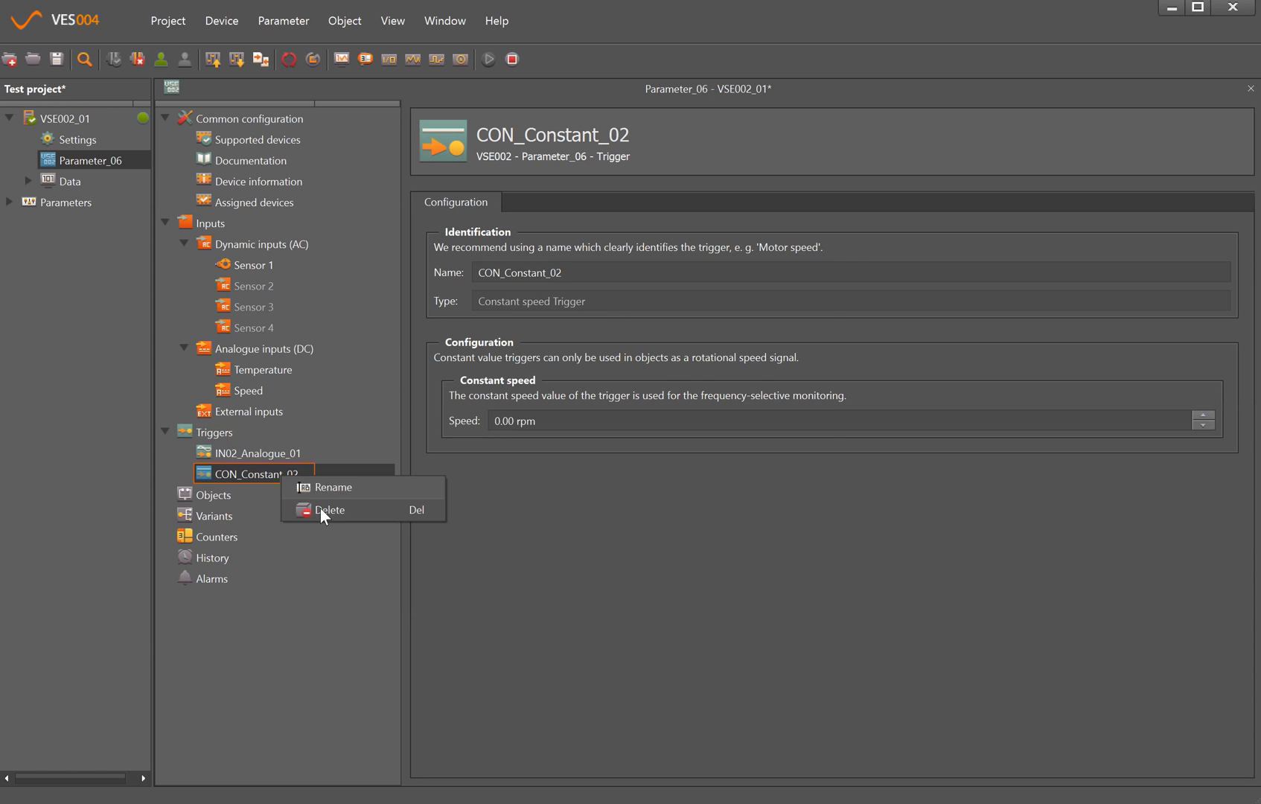
{"action": "left_click", "coordinate": [321, 508]}
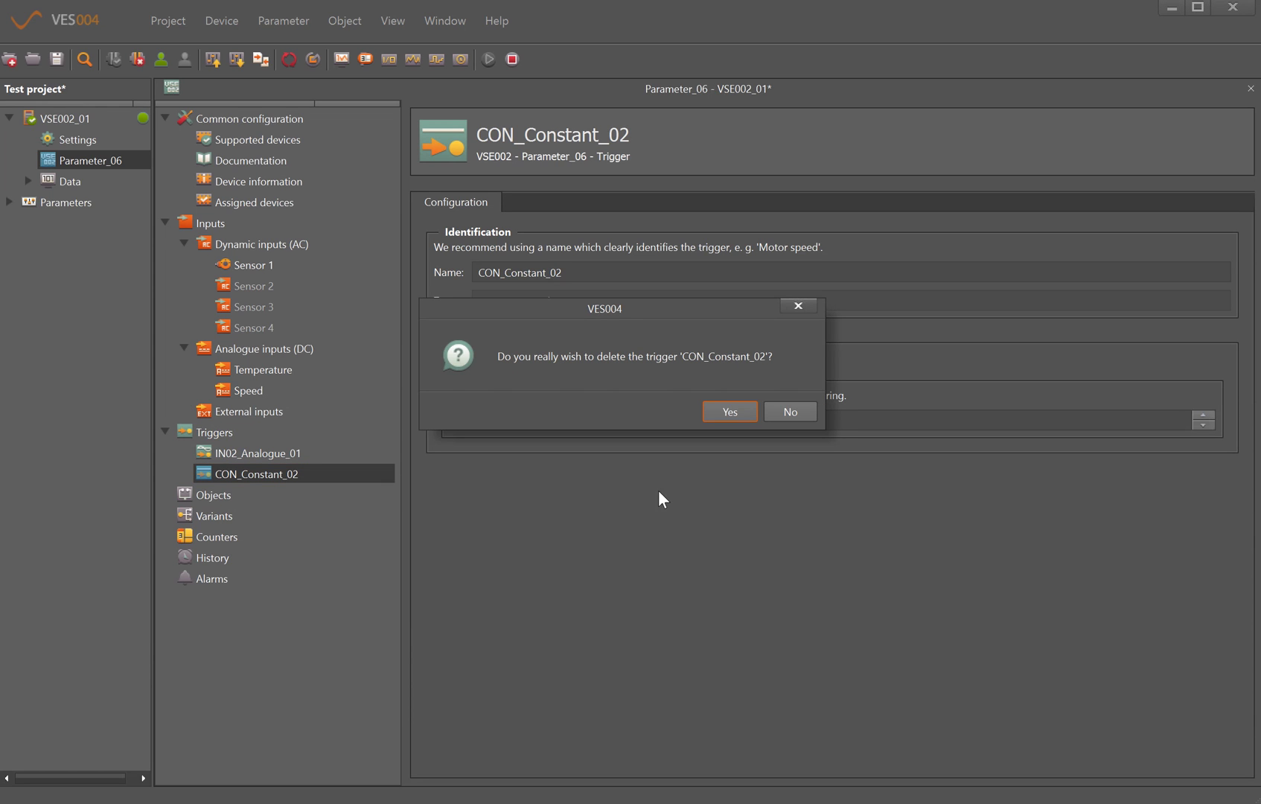
{"action": "left_click", "coordinate": [731, 412]}
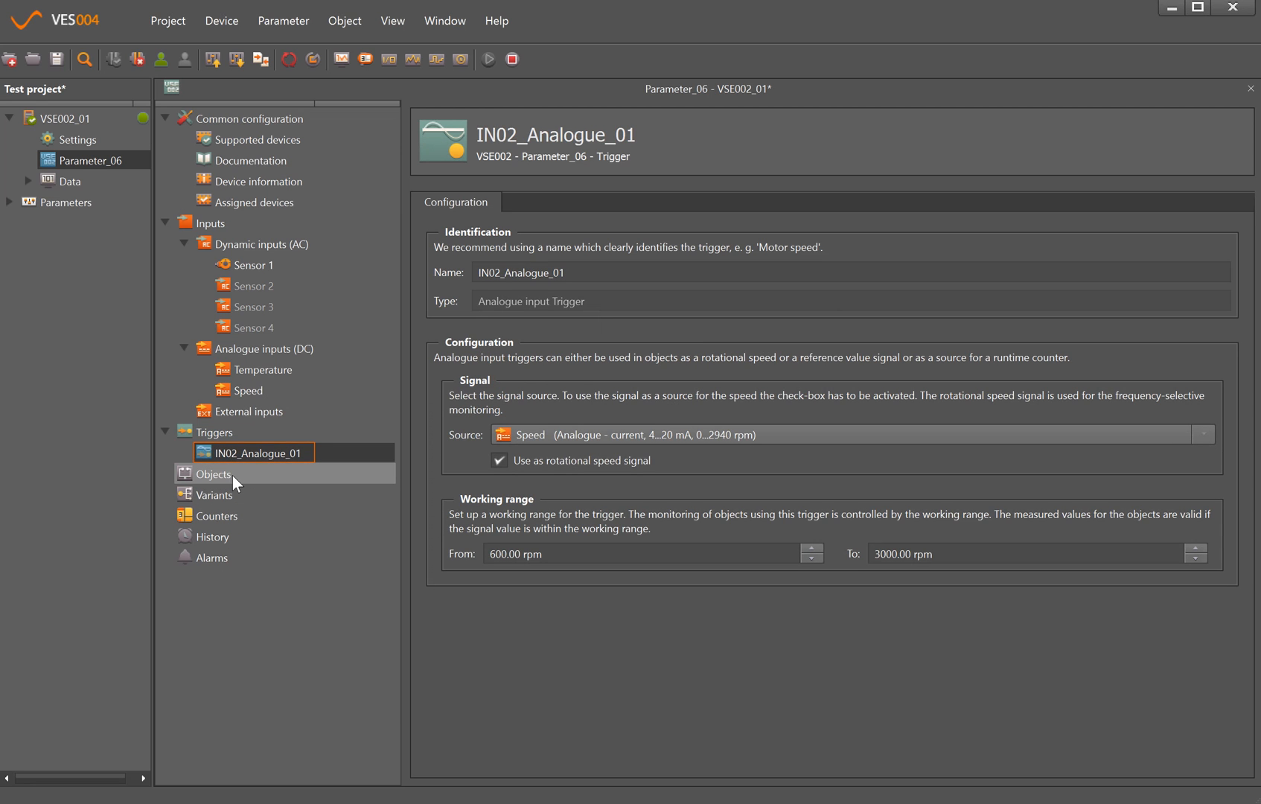
Step: Create a new Unbalance object SE01_Unbalance_01 with Sensor 1 as its input
{"action": "right_click", "coordinate": [232, 476]}
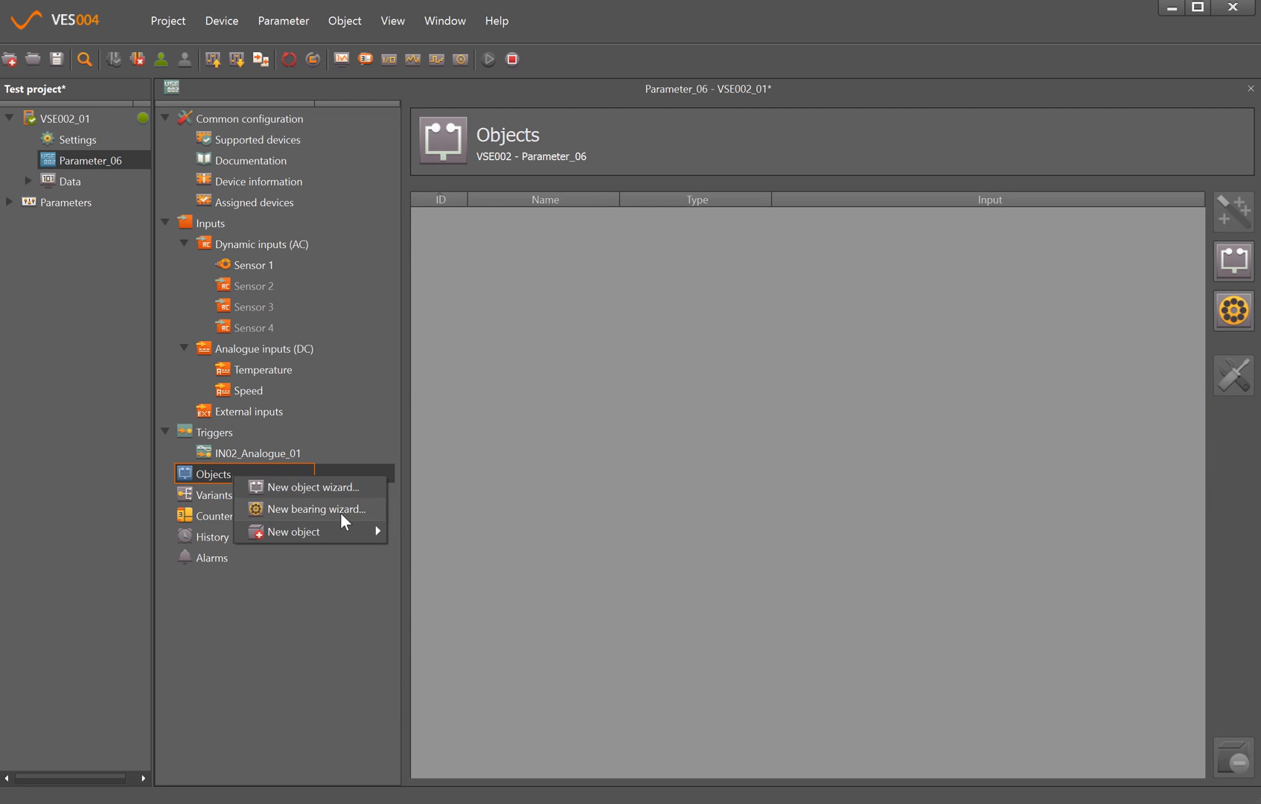
{"action": "mouse_move", "coordinate": [294, 533]}
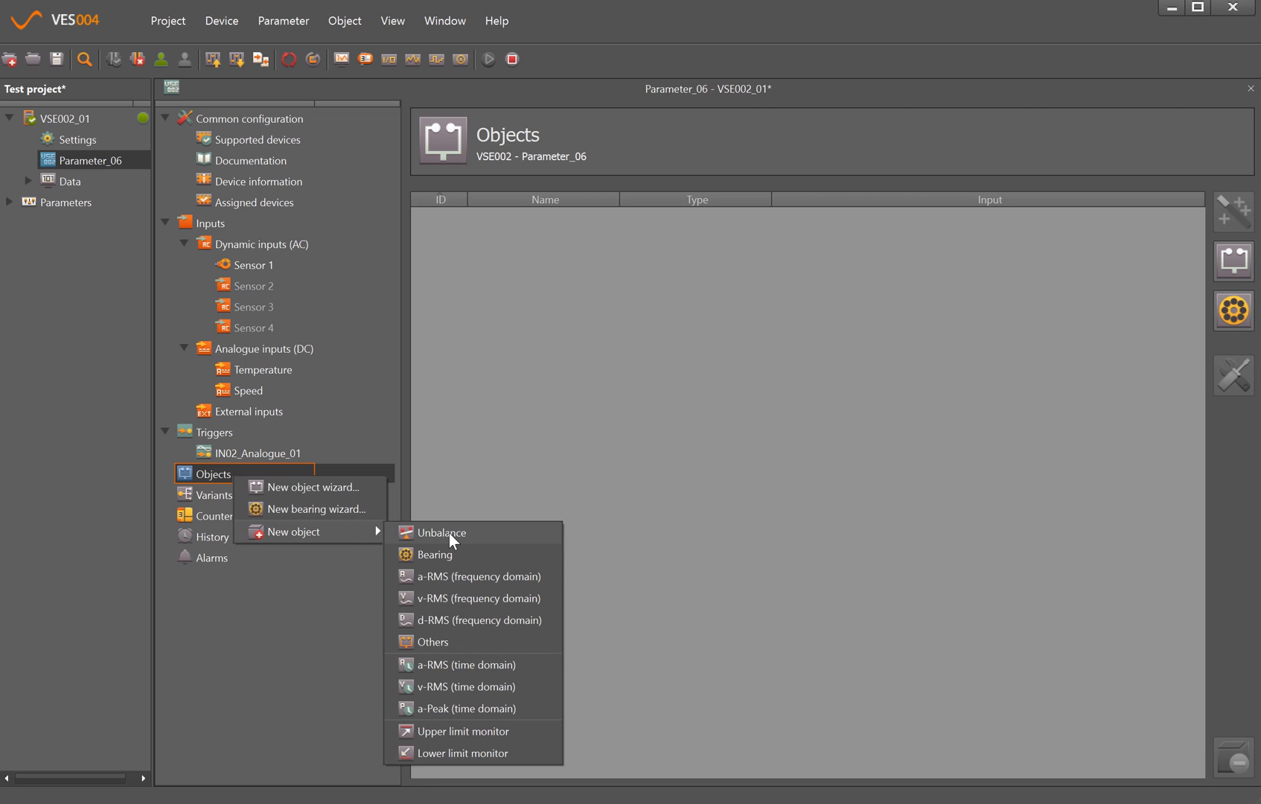
{"action": "left_click", "coordinate": [450, 533]}
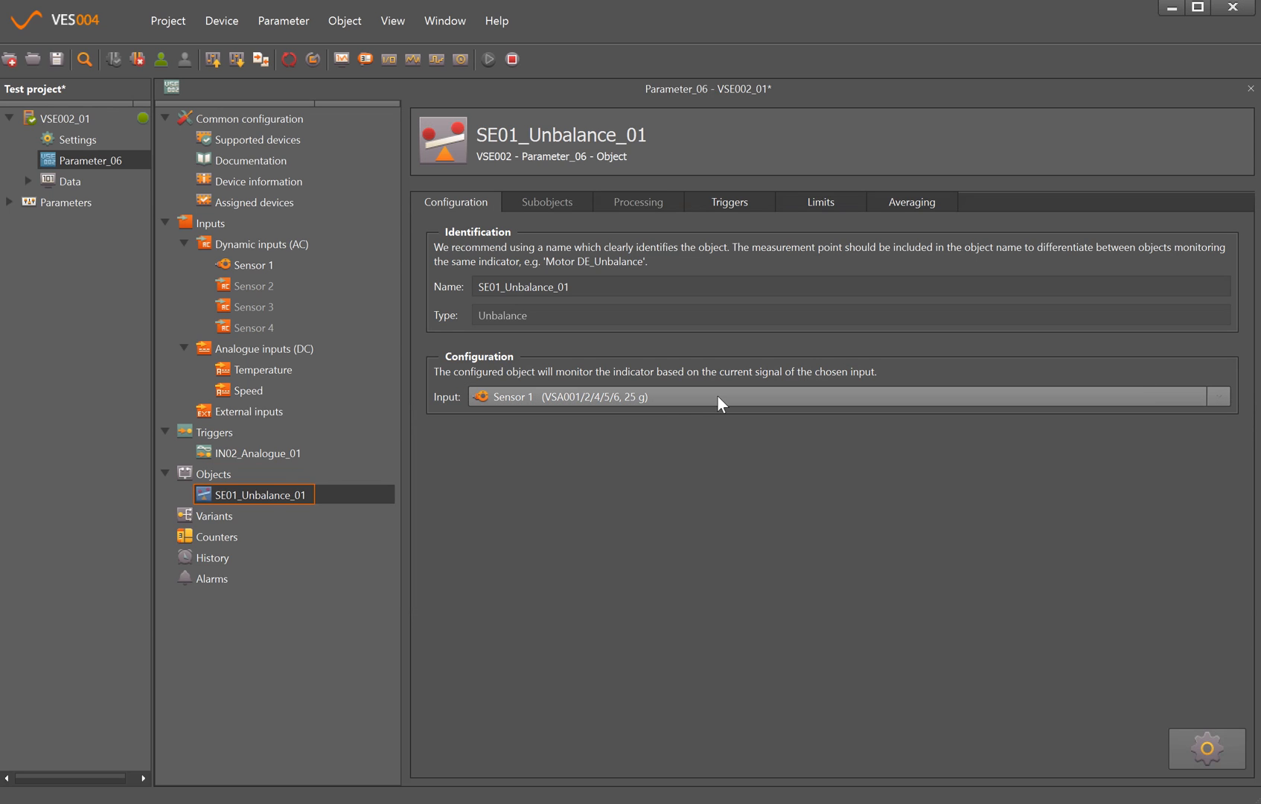
{"action": "left_click", "coordinate": [673, 398]}
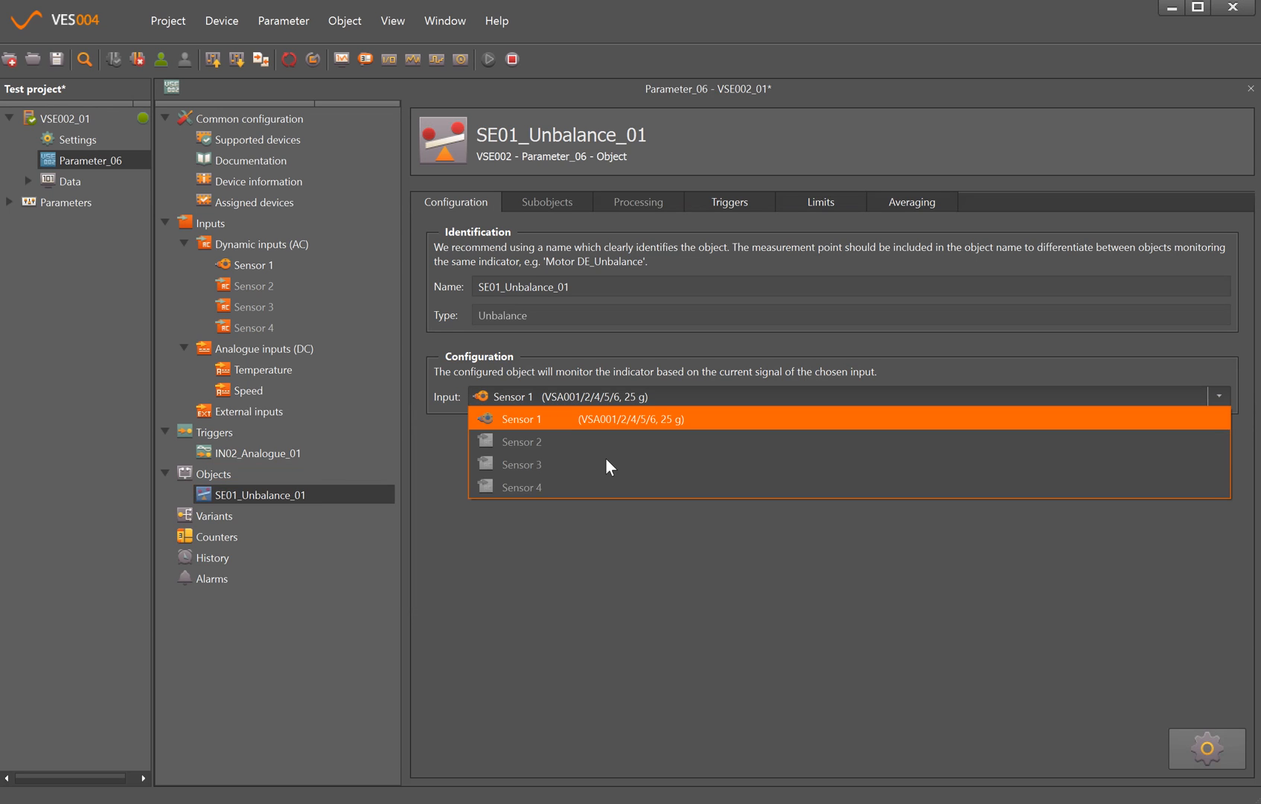
{"action": "left_click", "coordinate": [603, 396]}
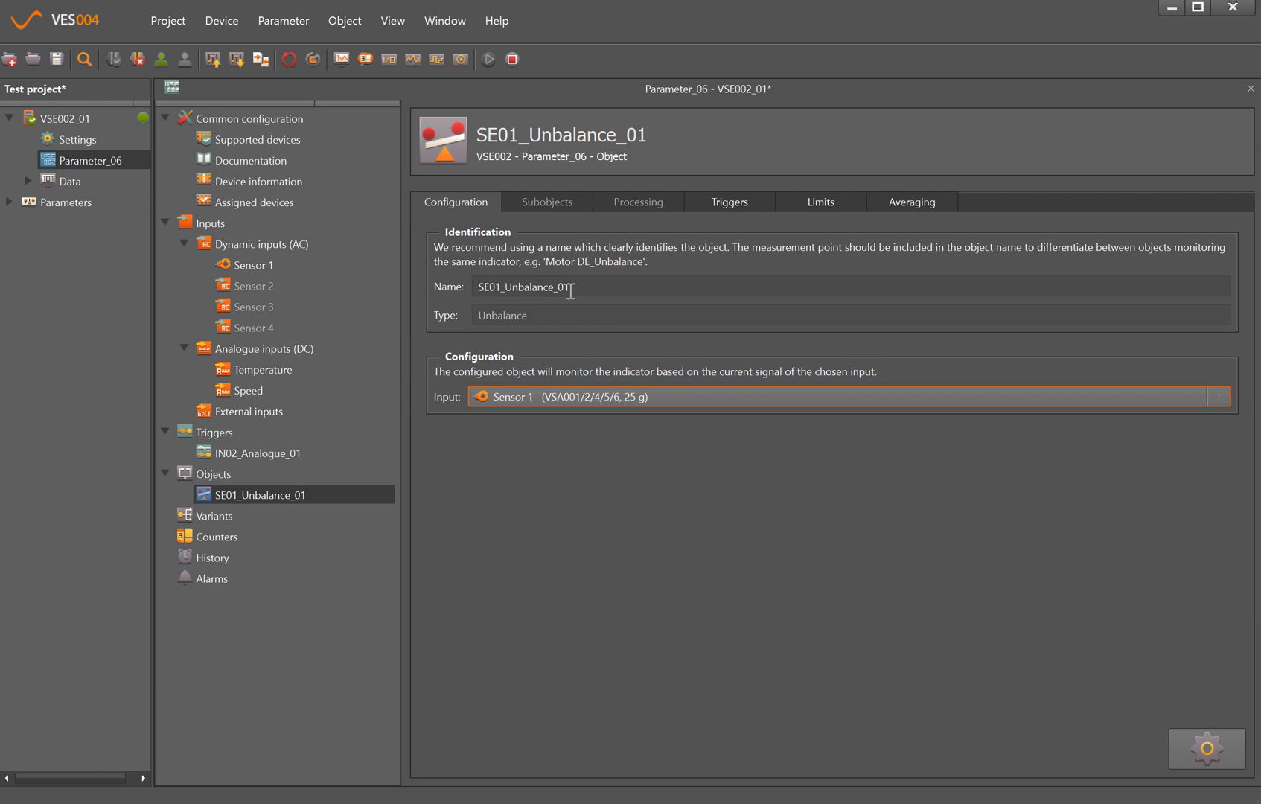
{"action": "left_click", "coordinate": [545, 288]}
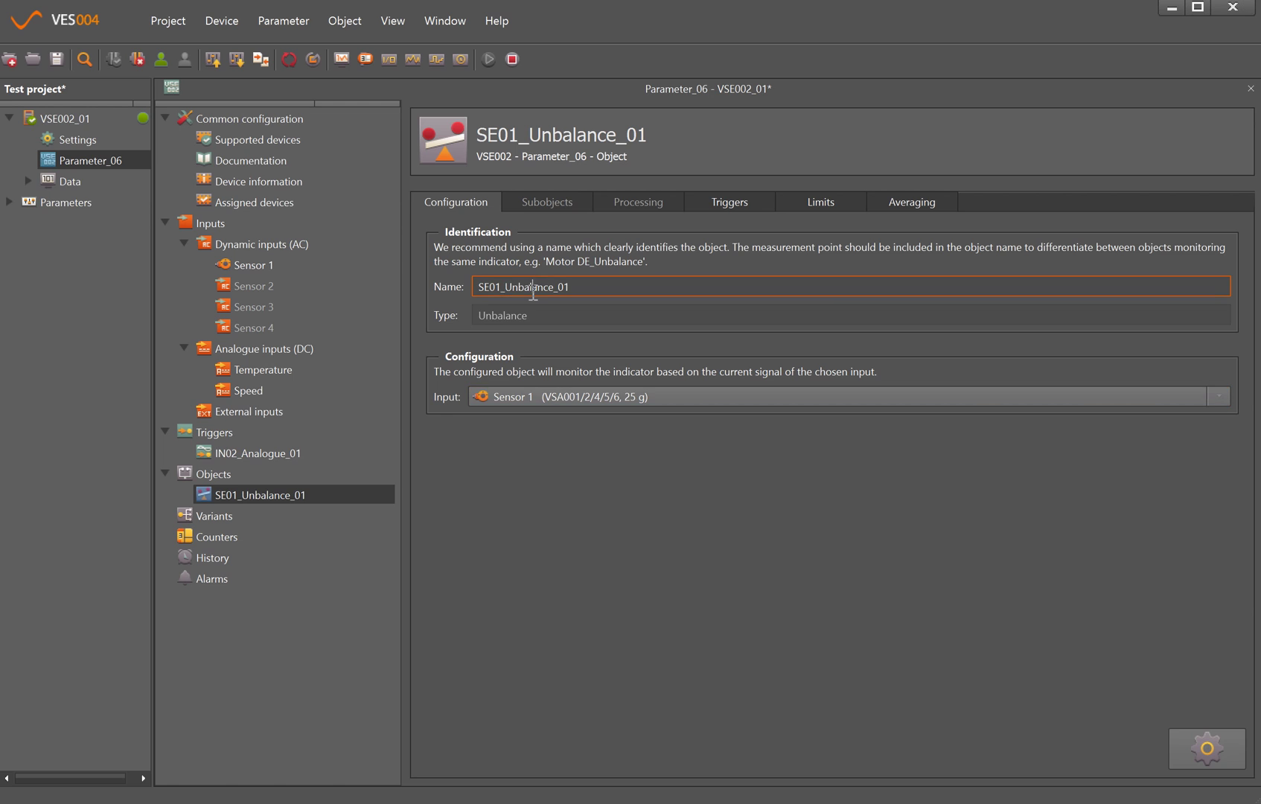
Step: Assign IN02_Analogue_01 as the object's speed trigger and review its damage and warning limits
{"action": "left_click", "coordinate": [752, 201]}
{"action": "left_click", "coordinate": [667, 288]}
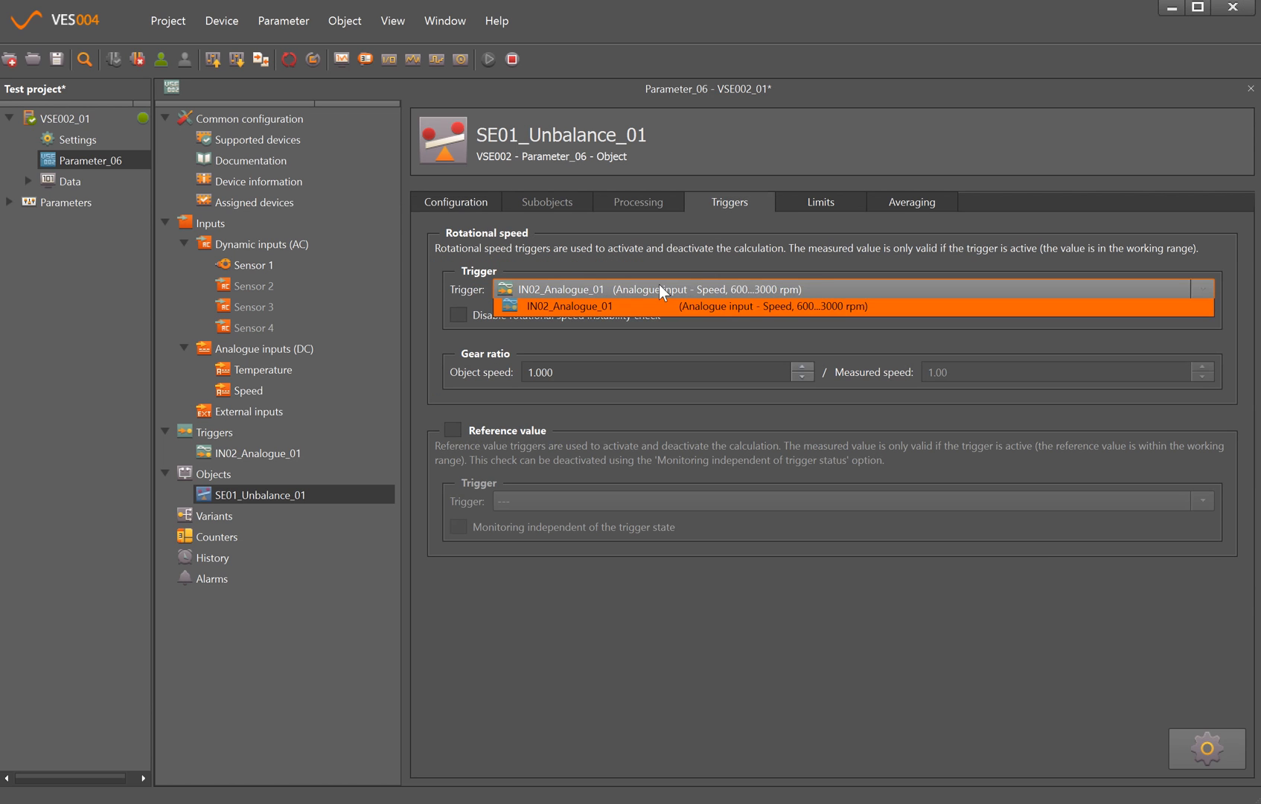
{"action": "left_click", "coordinate": [786, 314]}
{"action": "left_click", "coordinate": [822, 200]}
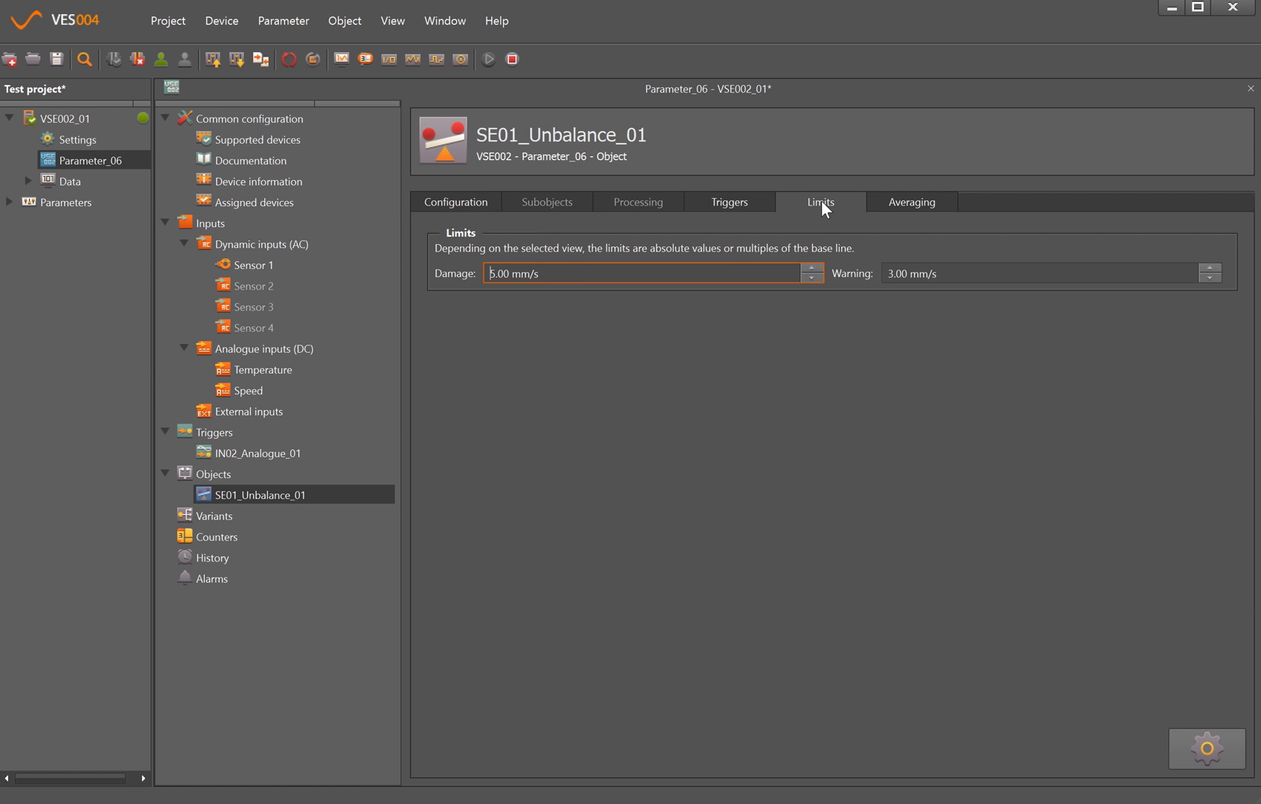
{"action": "left_click", "coordinate": [579, 278]}
Step: Set the object's averaging to 1 / 4 and return to the objects list
{"action": "left_click", "coordinate": [919, 201]}
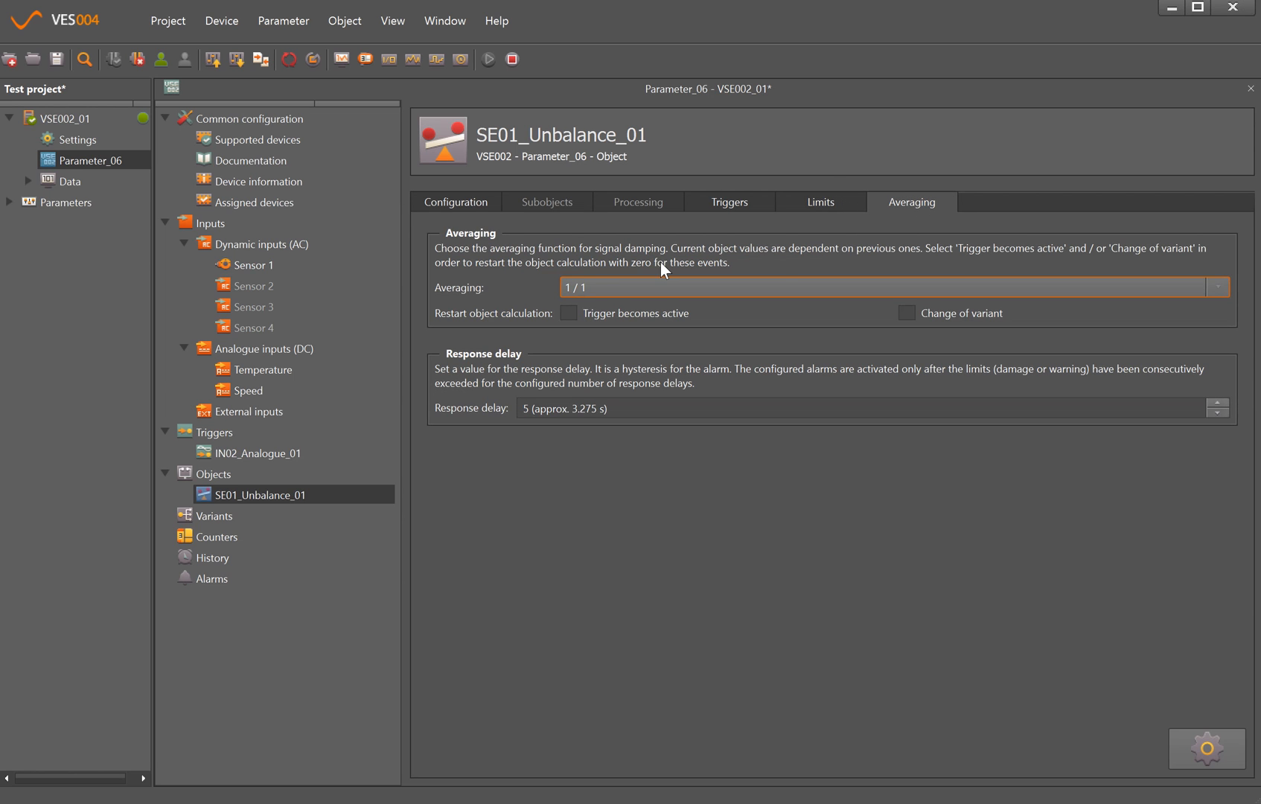
{"action": "left_click", "coordinate": [640, 287]}
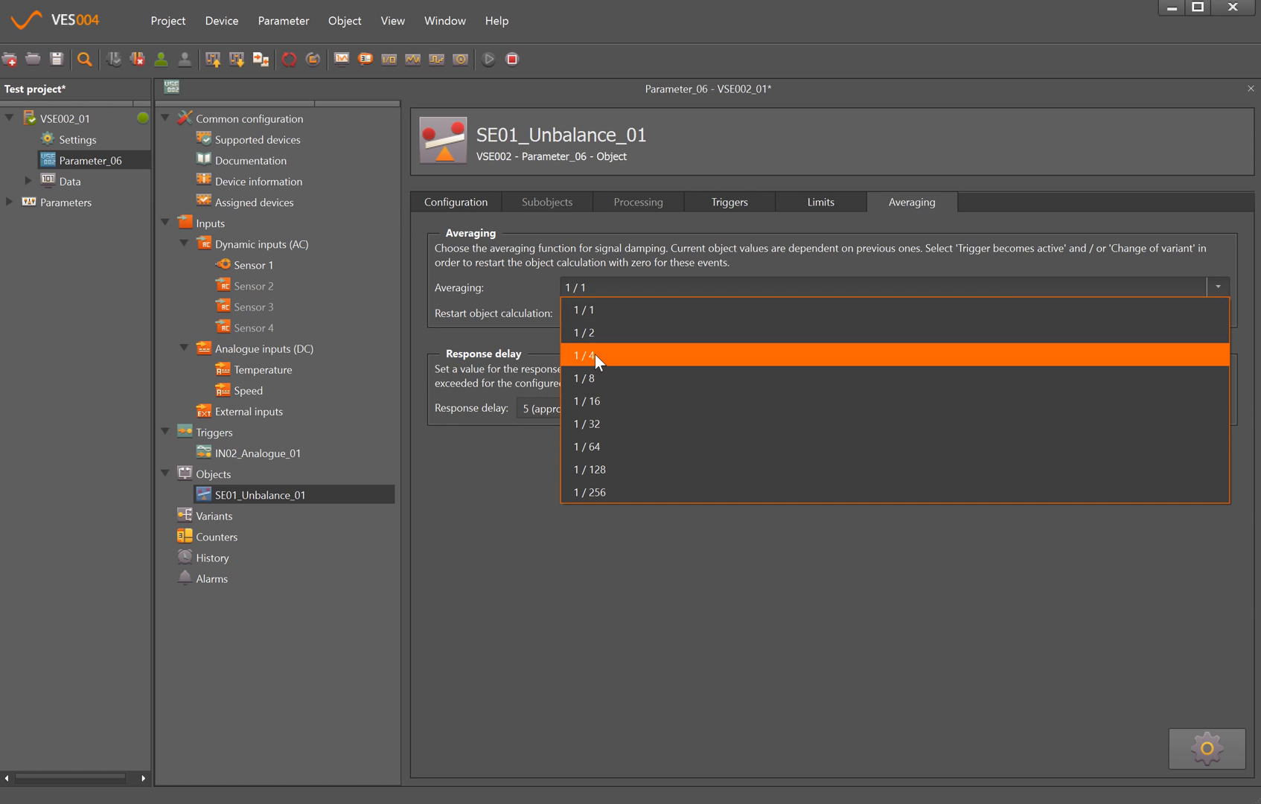
{"action": "left_click", "coordinate": [595, 356]}
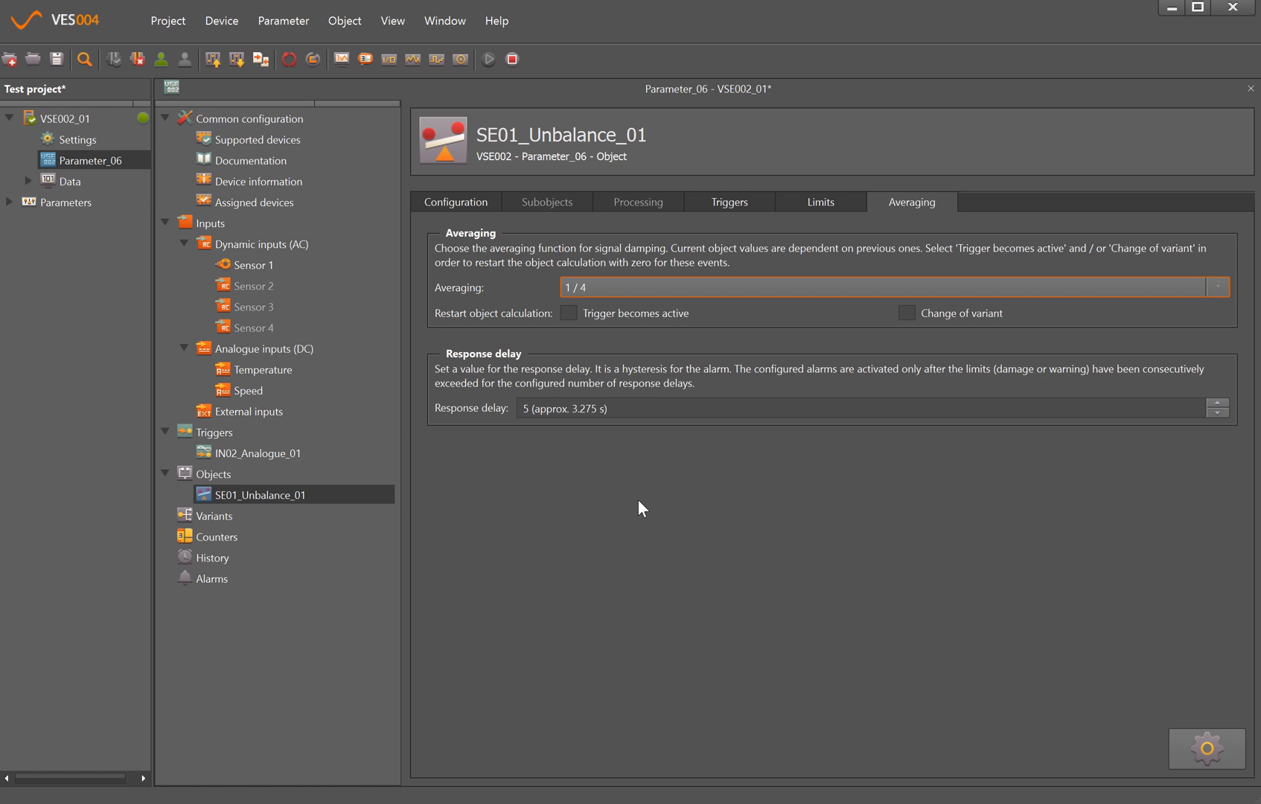
{"action": "left_click", "coordinate": [214, 469]}
Step: Create a new Others object SE01_Others_02 and show its subobjects
{"action": "right_click", "coordinate": [213, 472]}
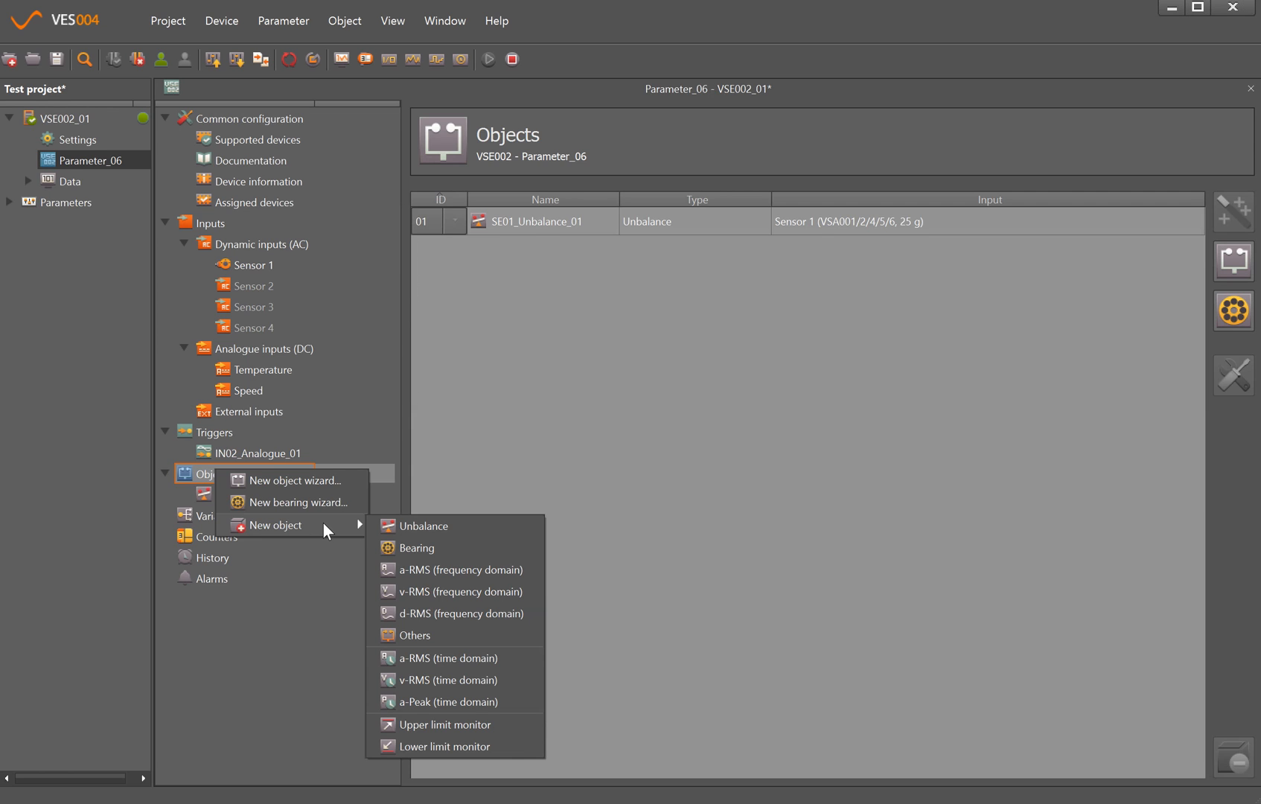
{"action": "left_click", "coordinate": [427, 633]}
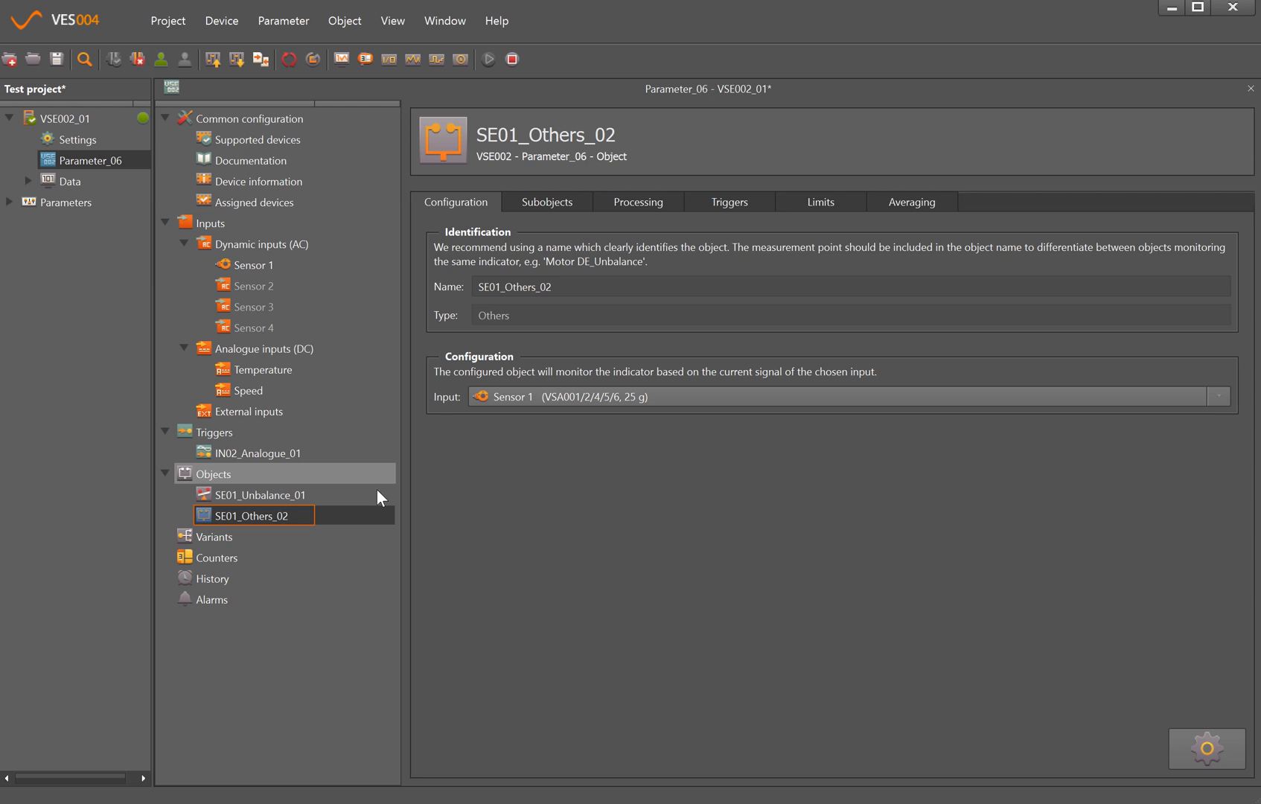
{"action": "left_click", "coordinate": [546, 201]}
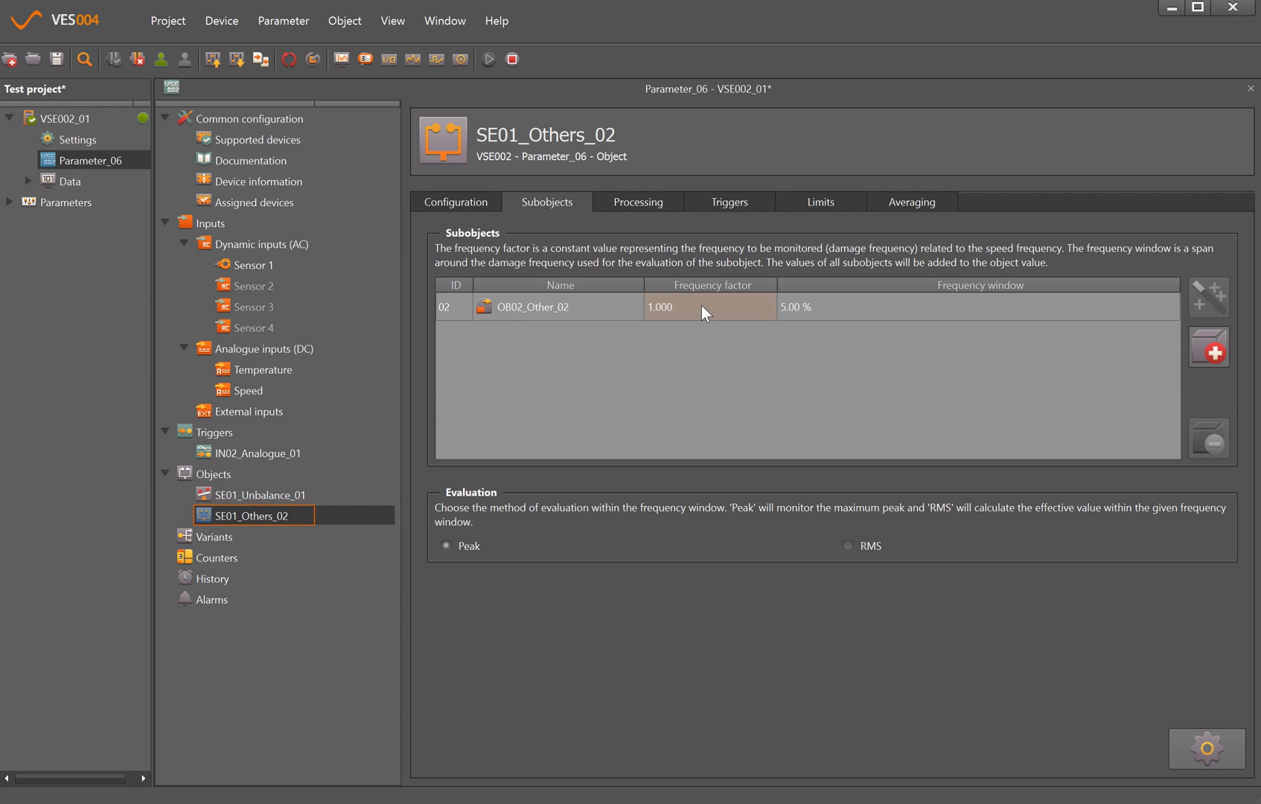
Step: Add three subobjects with frequency factors 2, 3 and 4
{"action": "left_click", "coordinate": [1219, 349]}
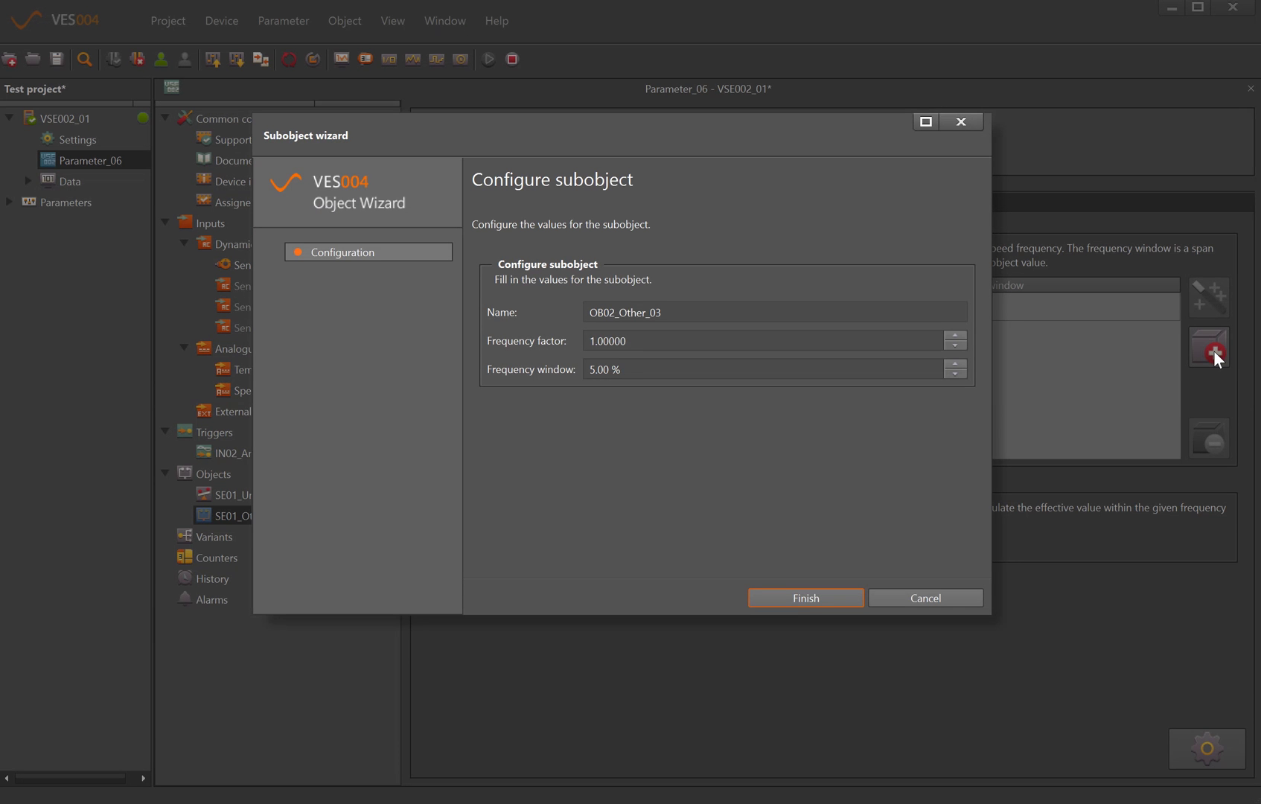
{"action": "left_click", "coordinate": [591, 341]}
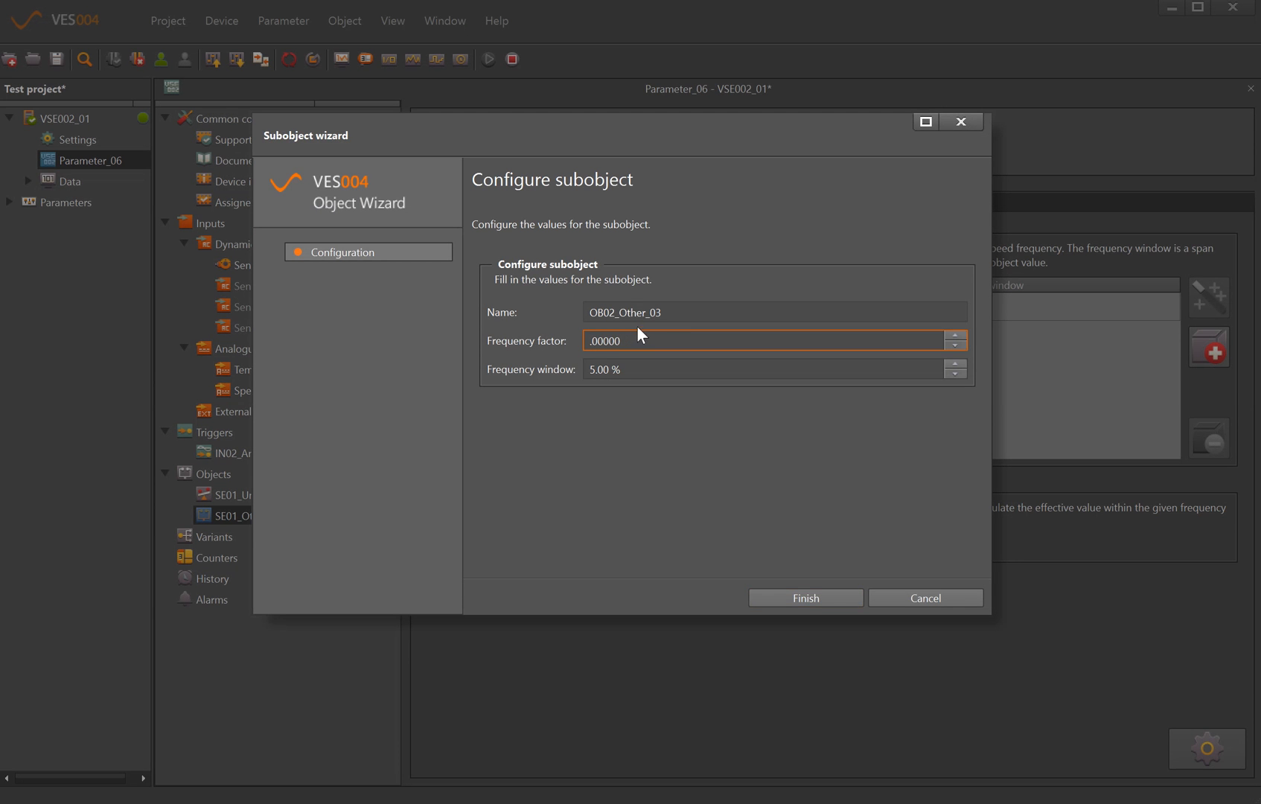
{"action": "type", "text": "2"}
{"action": "left_click", "coordinate": [806, 597]}
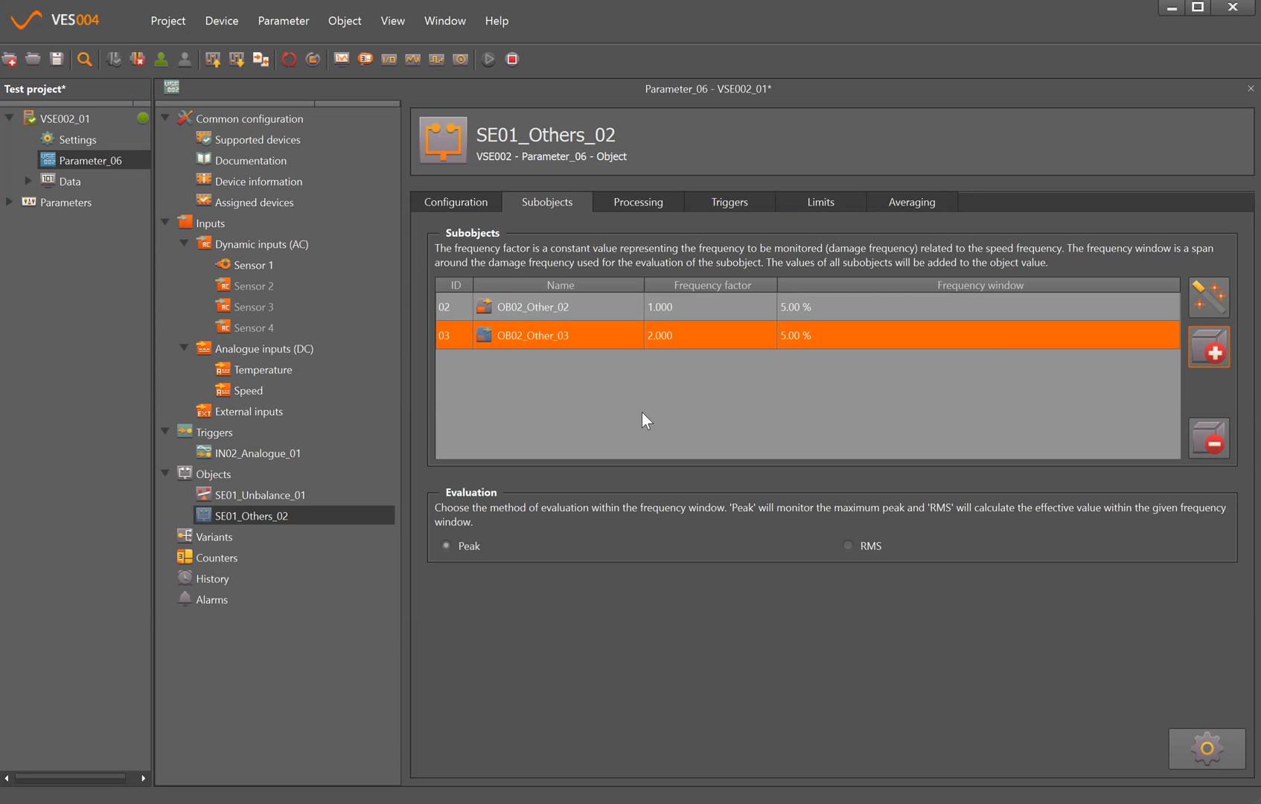
{"action": "left_click", "coordinate": [1208, 349]}
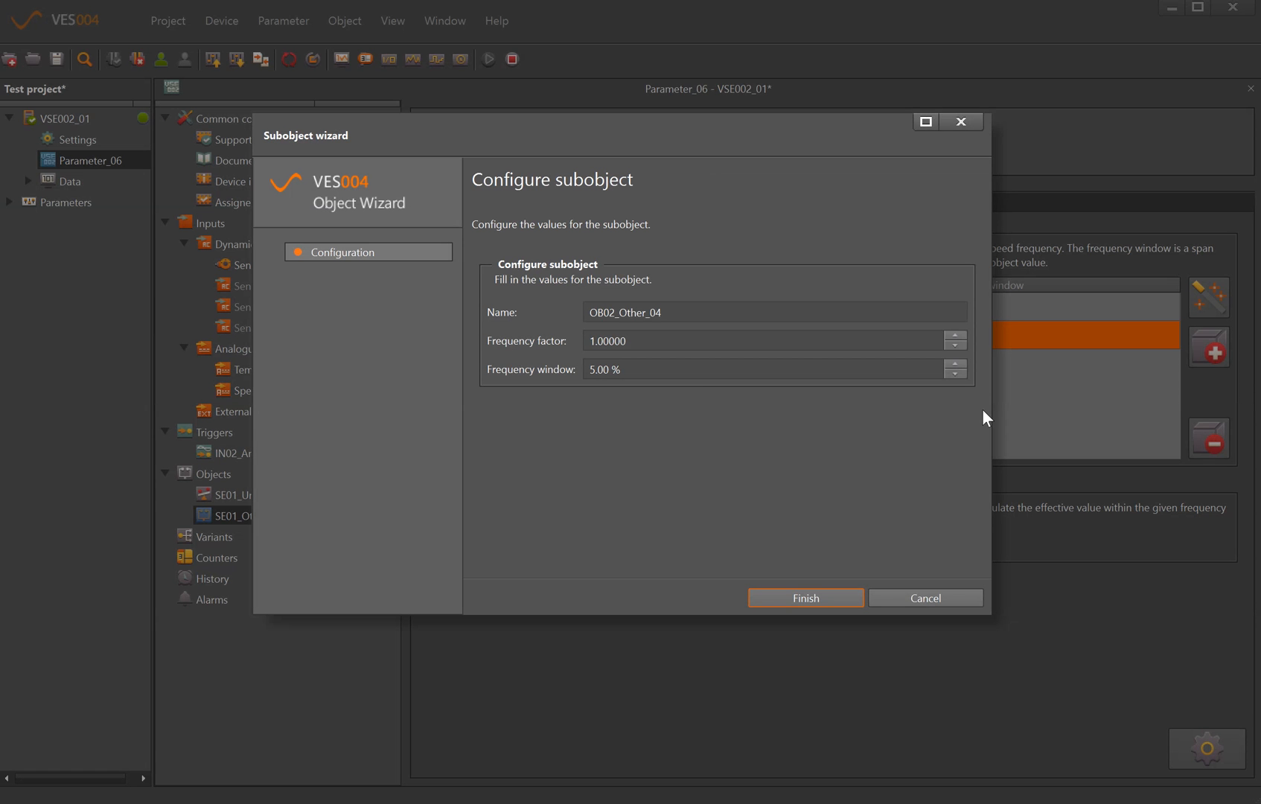
{"action": "left_click", "coordinate": [595, 344]}
{"action": "type", "text": "3"}
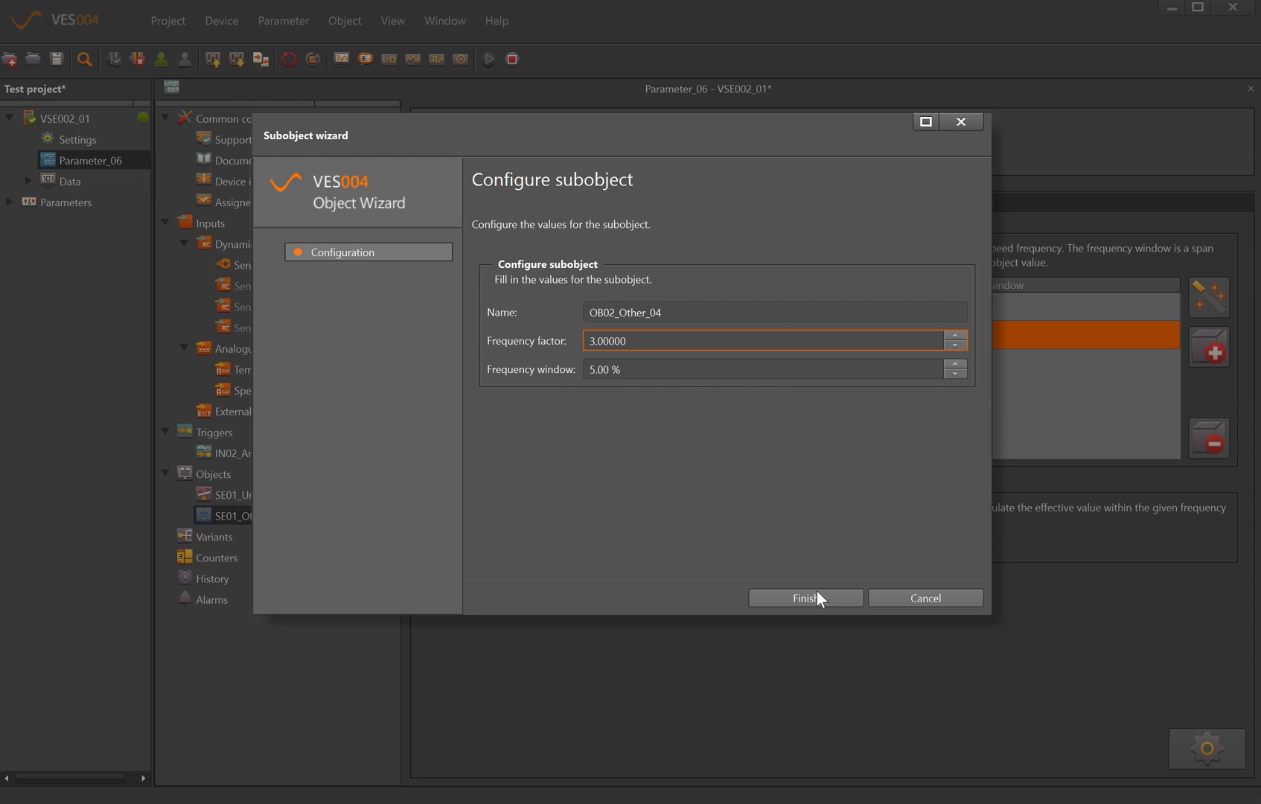
{"action": "left_click", "coordinate": [814, 598]}
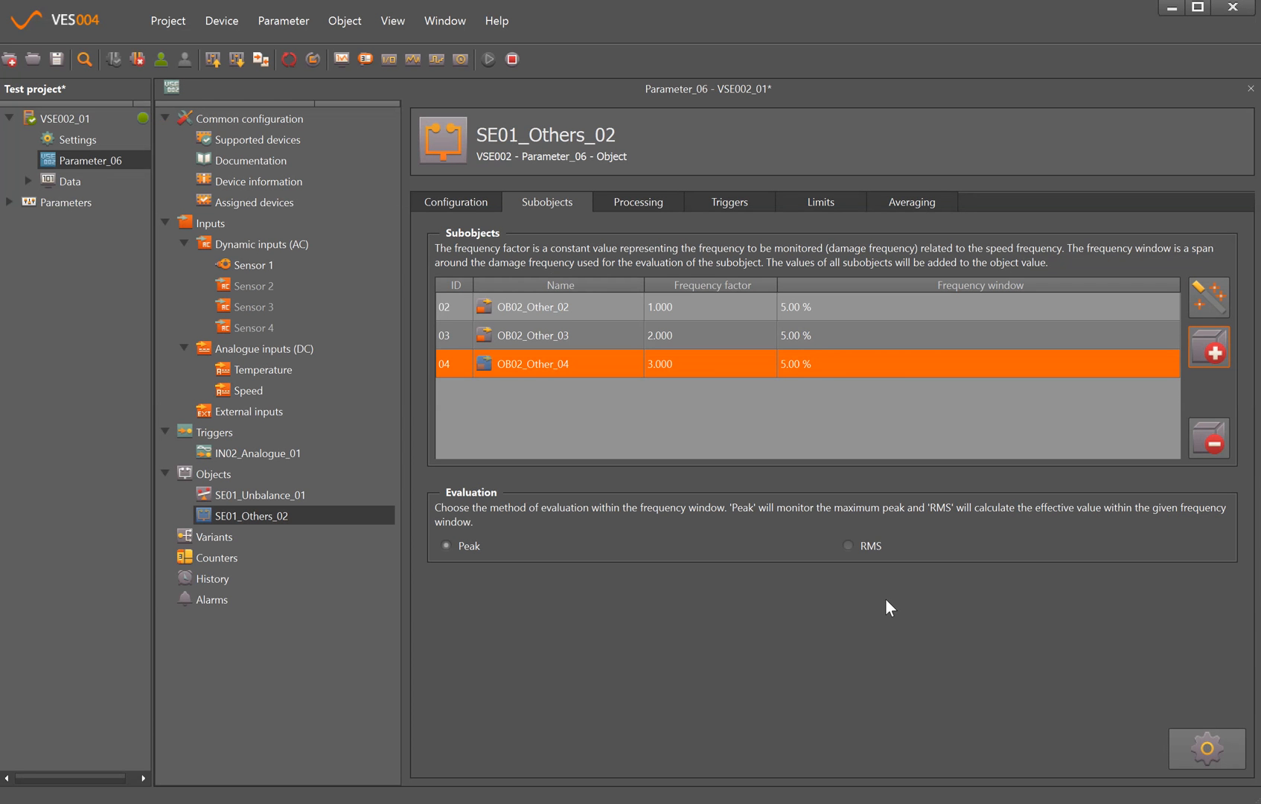
{"action": "left_click", "coordinate": [1209, 349]}
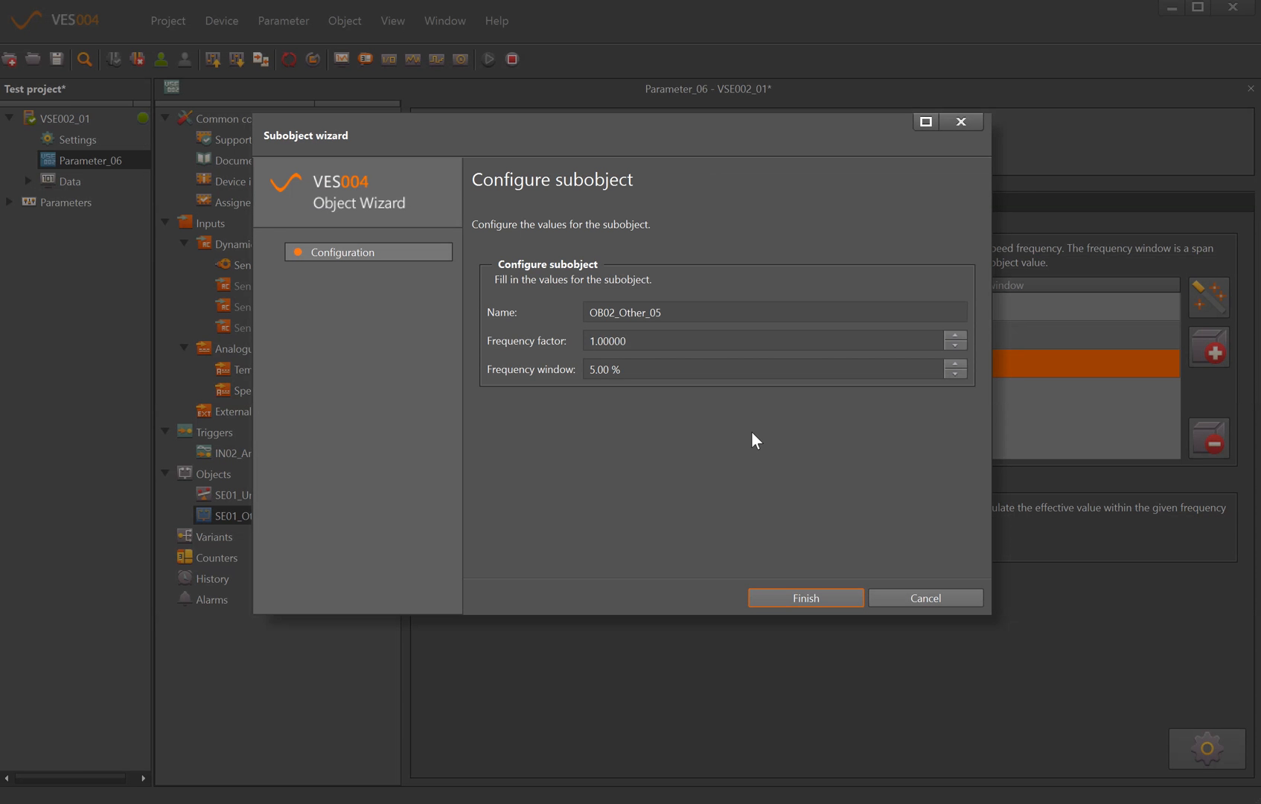
{"action": "left_click", "coordinate": [595, 341]}
{"action": "key", "text": "BackSpace"}
{"action": "type", "text": "4"}
{"action": "left_click", "coordinate": [809, 598]}
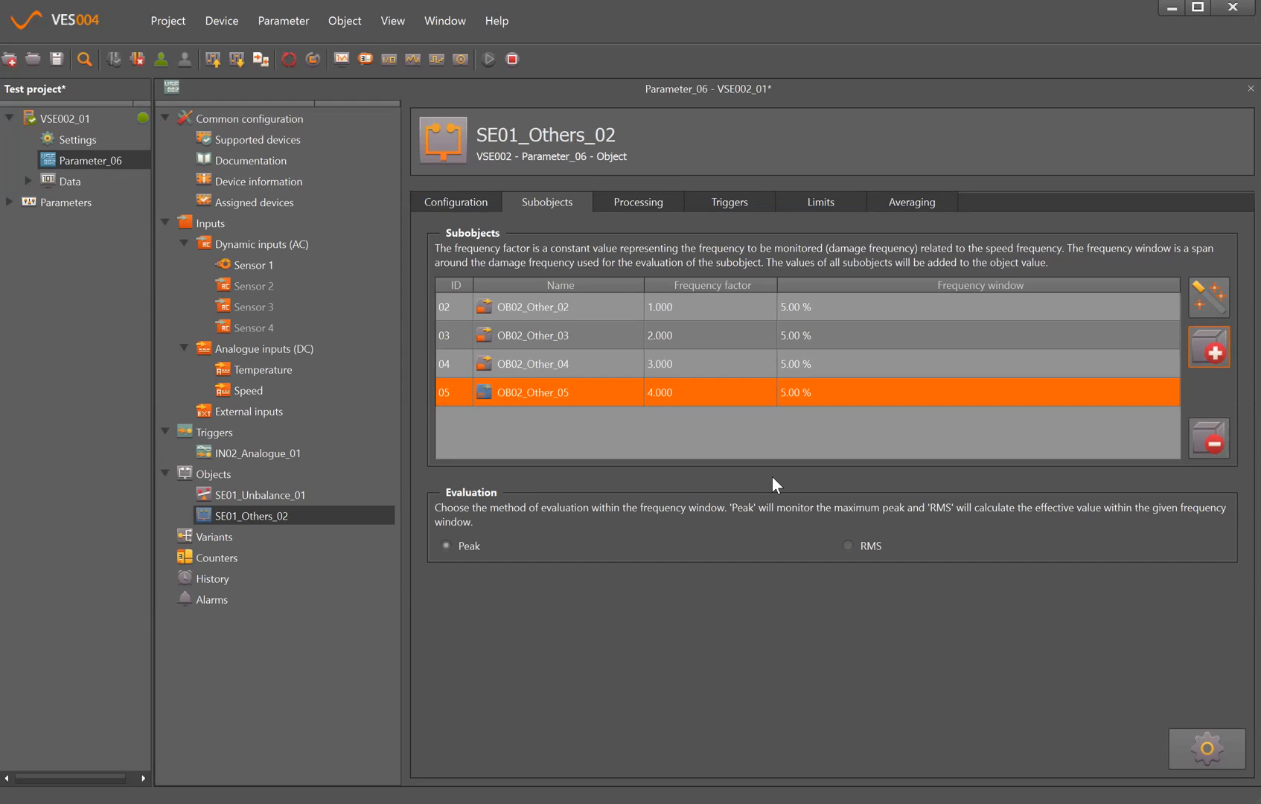
Step: Delete subobject OB02_Other_02 and switch the evaluation to RMS
{"action": "right_click", "coordinate": [680, 300]}
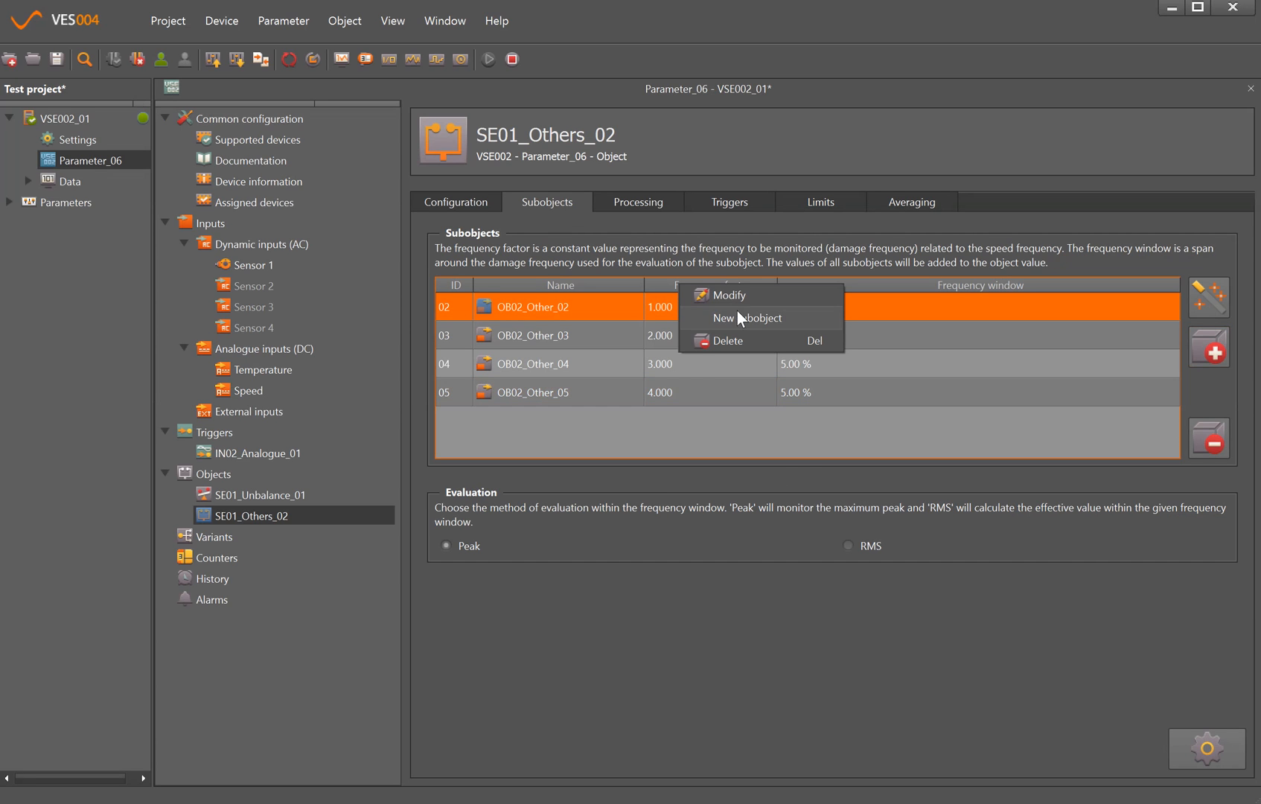
{"action": "left_click", "coordinate": [754, 341]}
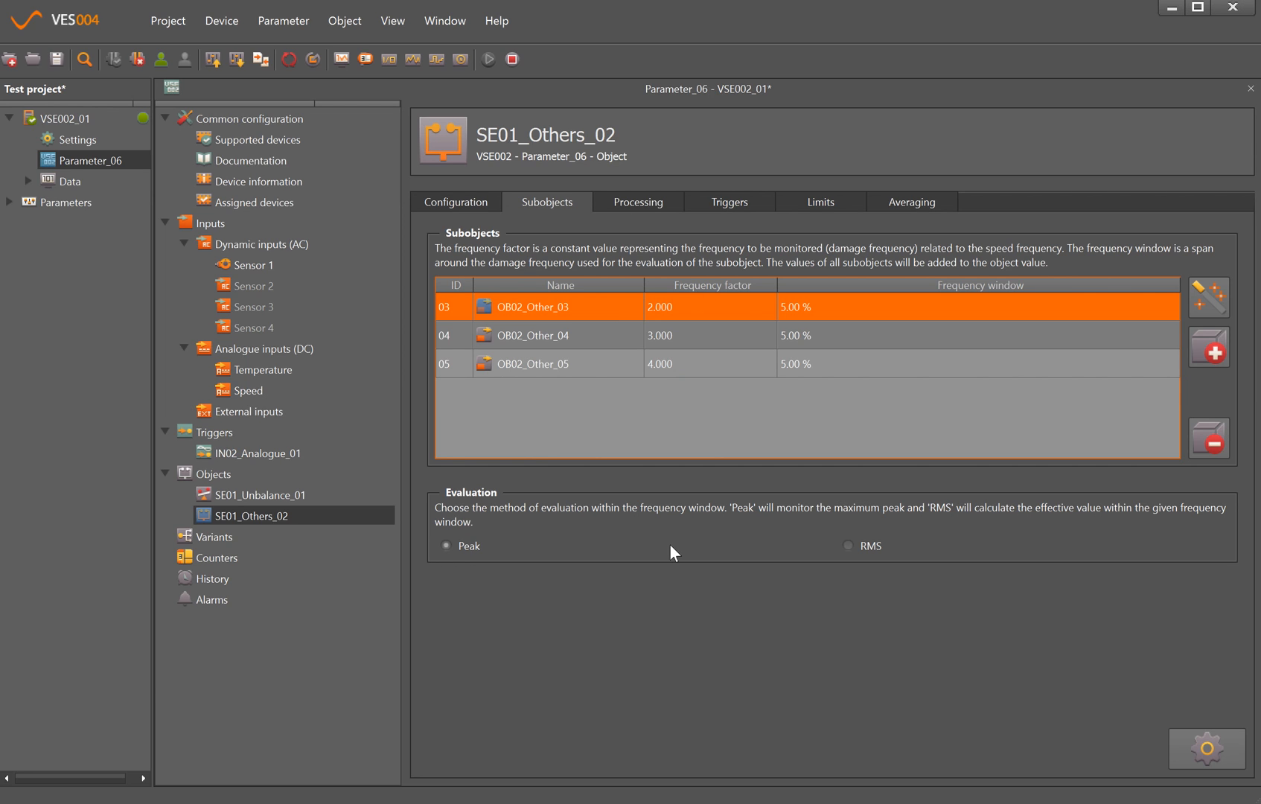
{"action": "left_click", "coordinate": [848, 545]}
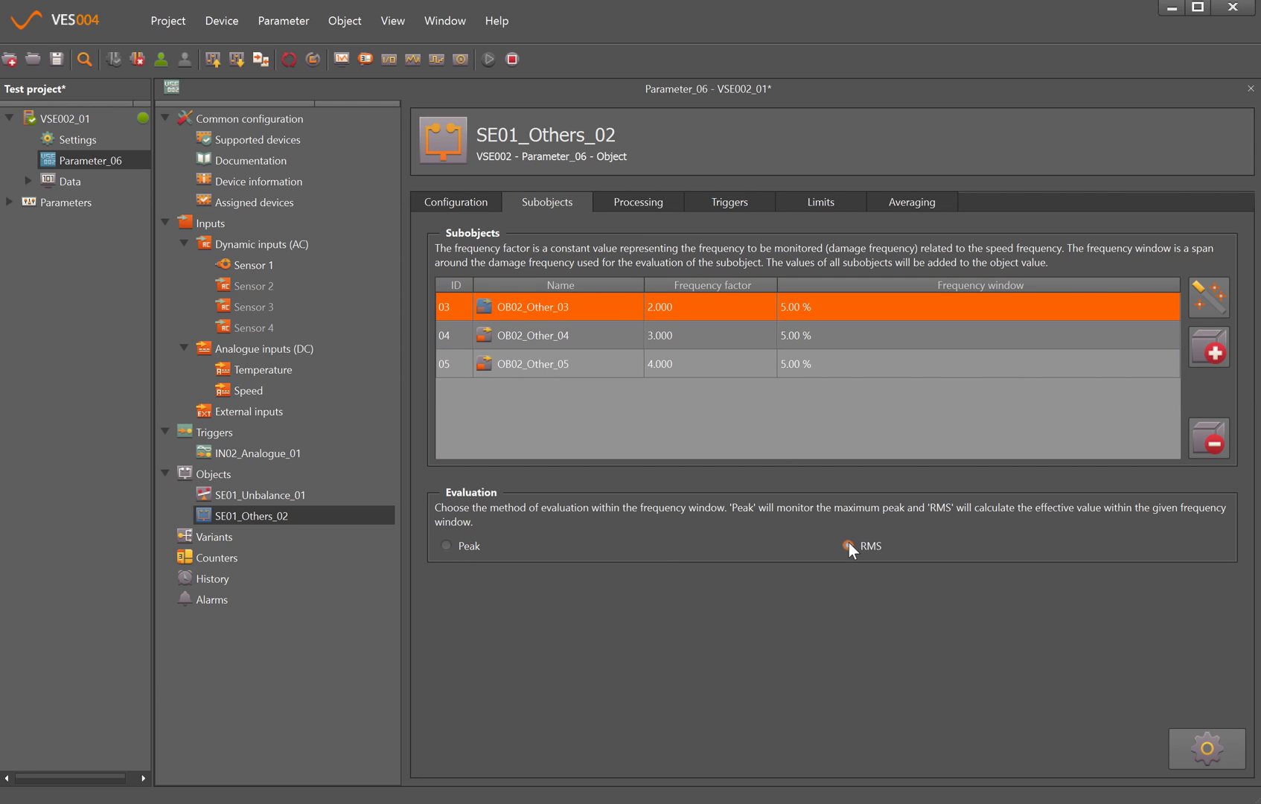
{"action": "left_click", "coordinate": [626, 201]}
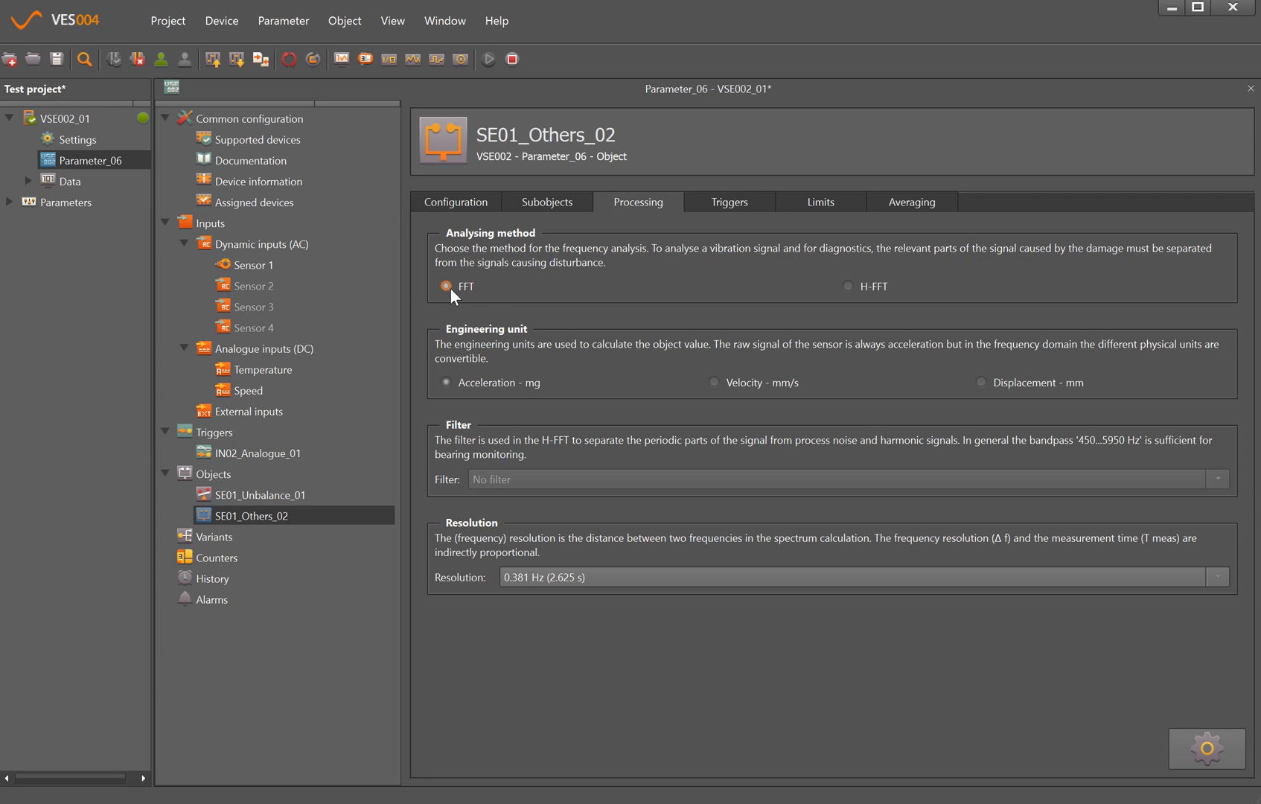
Step: Set SE01_Others_02 to velocity mm/s and move on to its trigger settings
{"action": "left_click", "coordinate": [729, 381]}
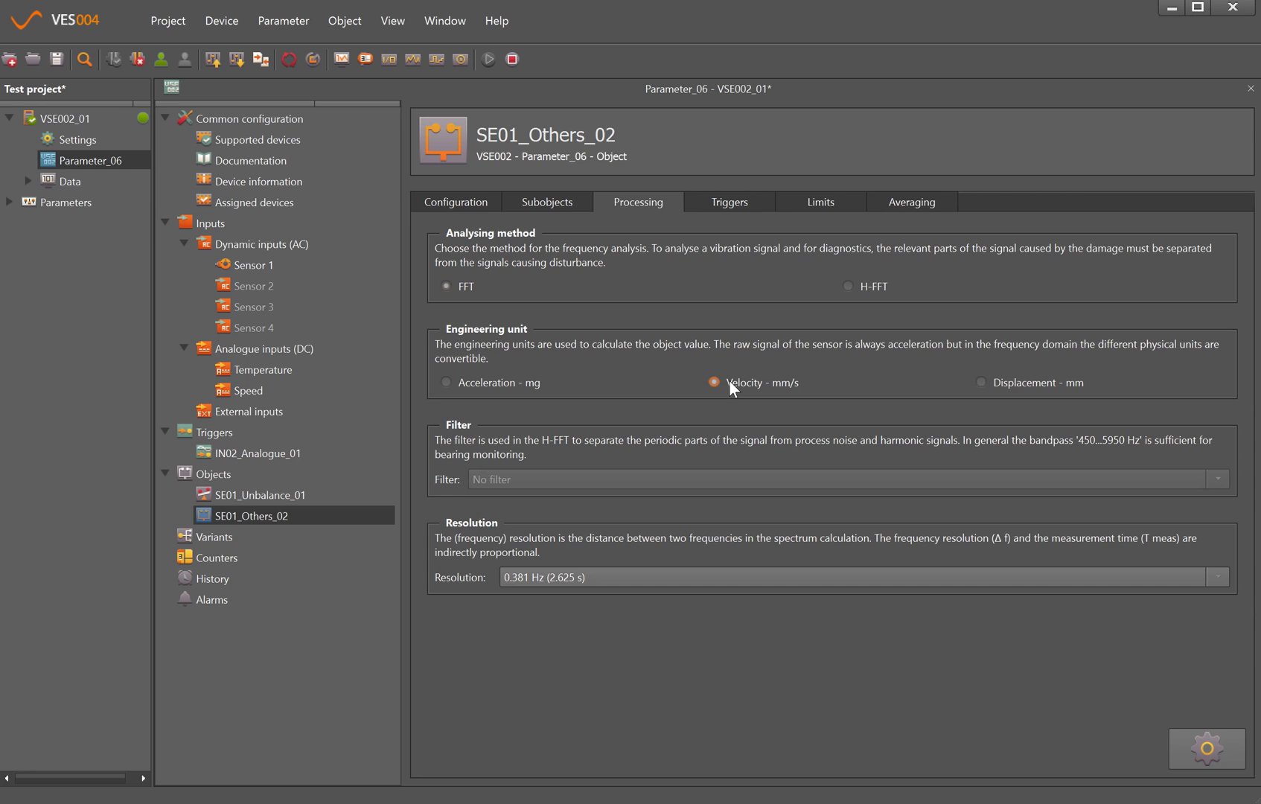
{"action": "left_click", "coordinate": [719, 205]}
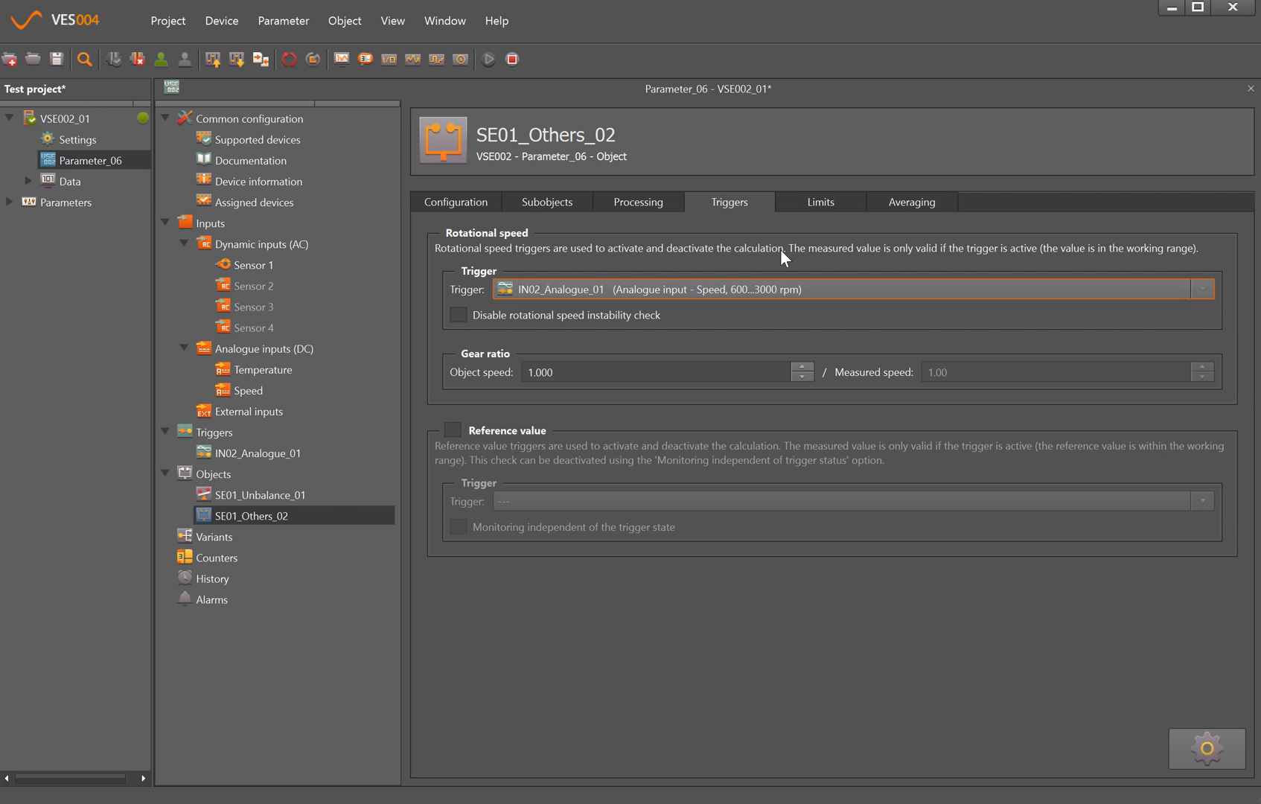
Step: Set the damage limit to 5.00 mm/s and the warning limit to 3.00 mm/s
{"action": "left_click", "coordinate": [819, 203]}
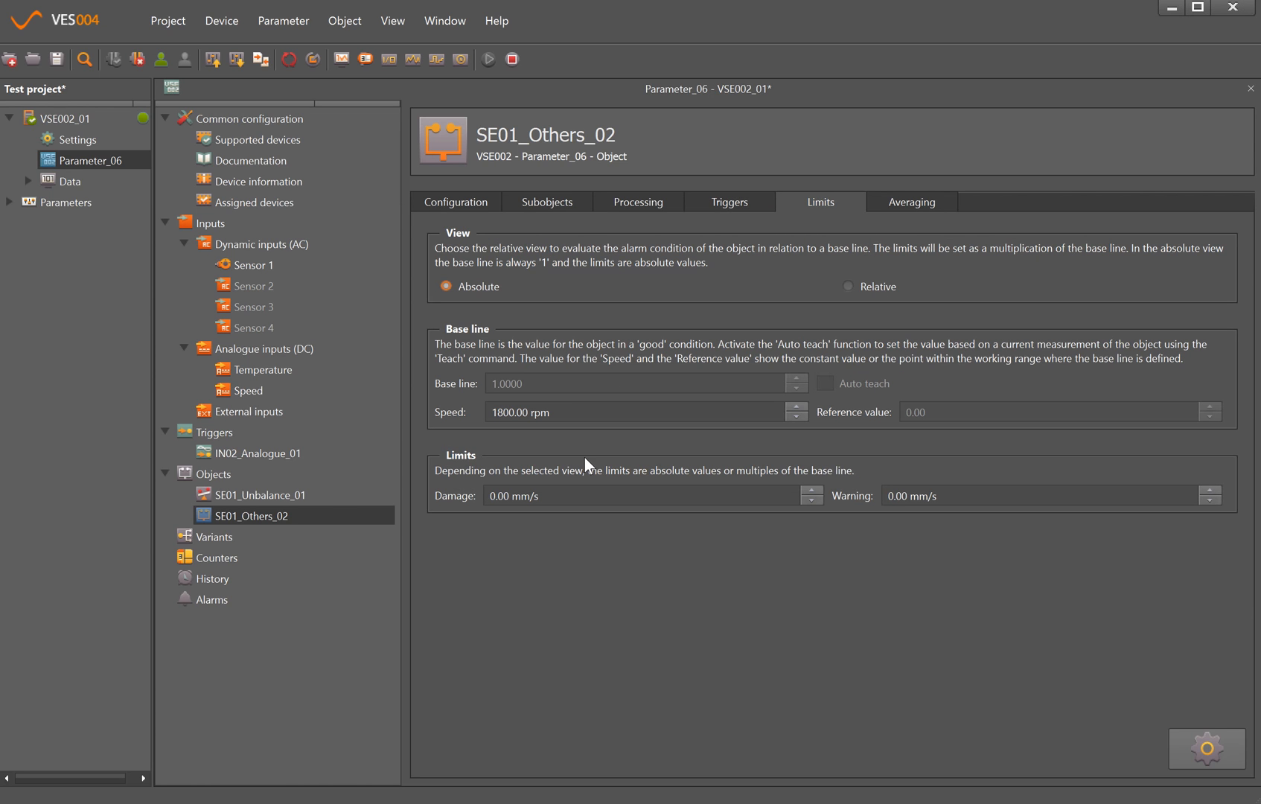
{"action": "left_click", "coordinate": [491, 495]}
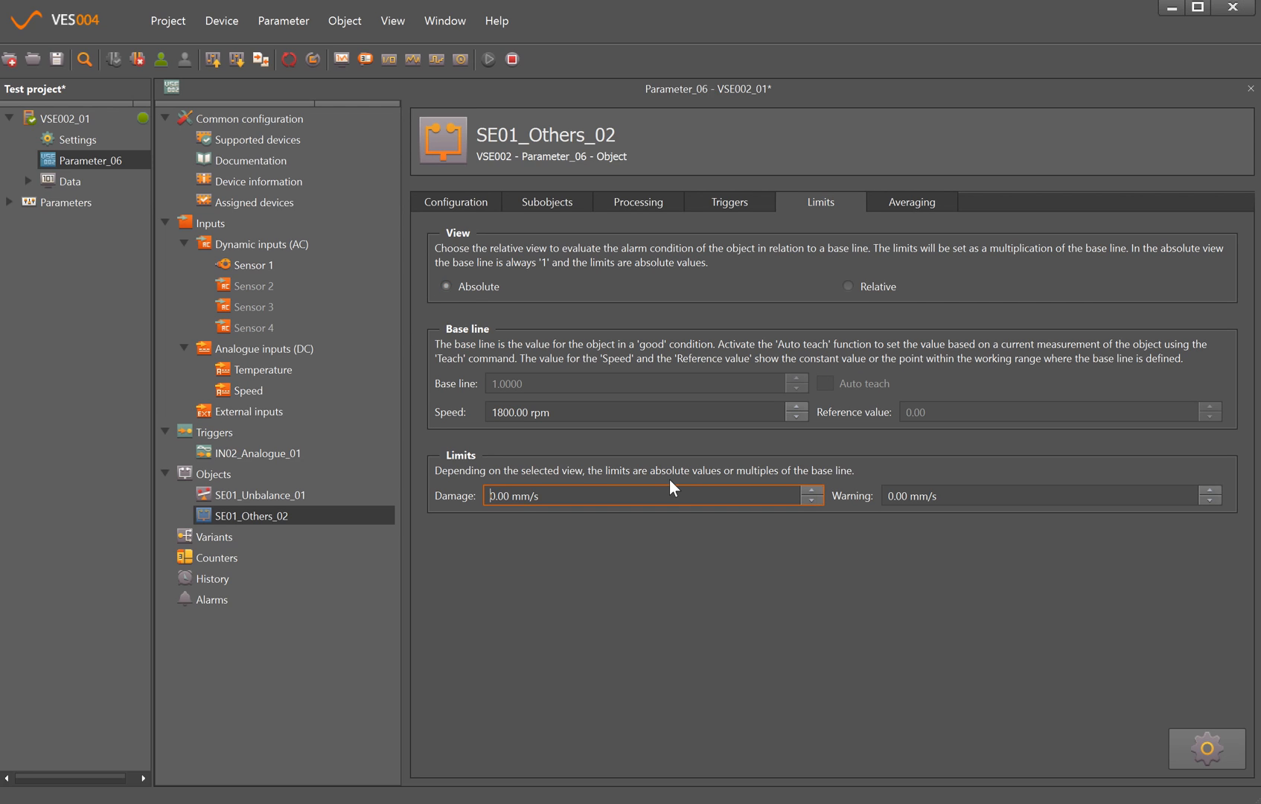
{"action": "type", "text": "5"}
{"action": "key", "text": "Delete"}
{"action": "left_click", "coordinate": [892, 496]}
{"action": "type", "text": "3"}
{"action": "key", "text": "Delete"}
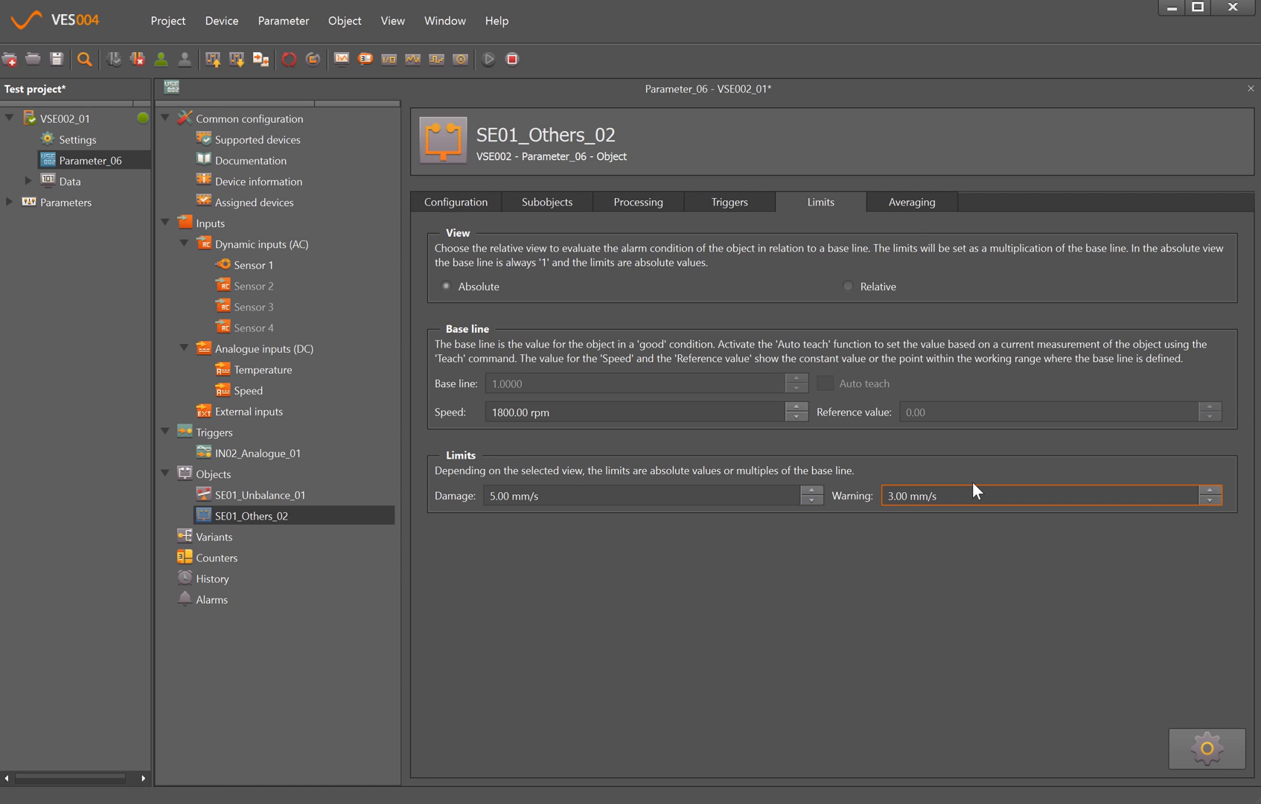
Step: Set the object's averaging to 1 / 4
{"action": "left_click", "coordinate": [916, 199]}
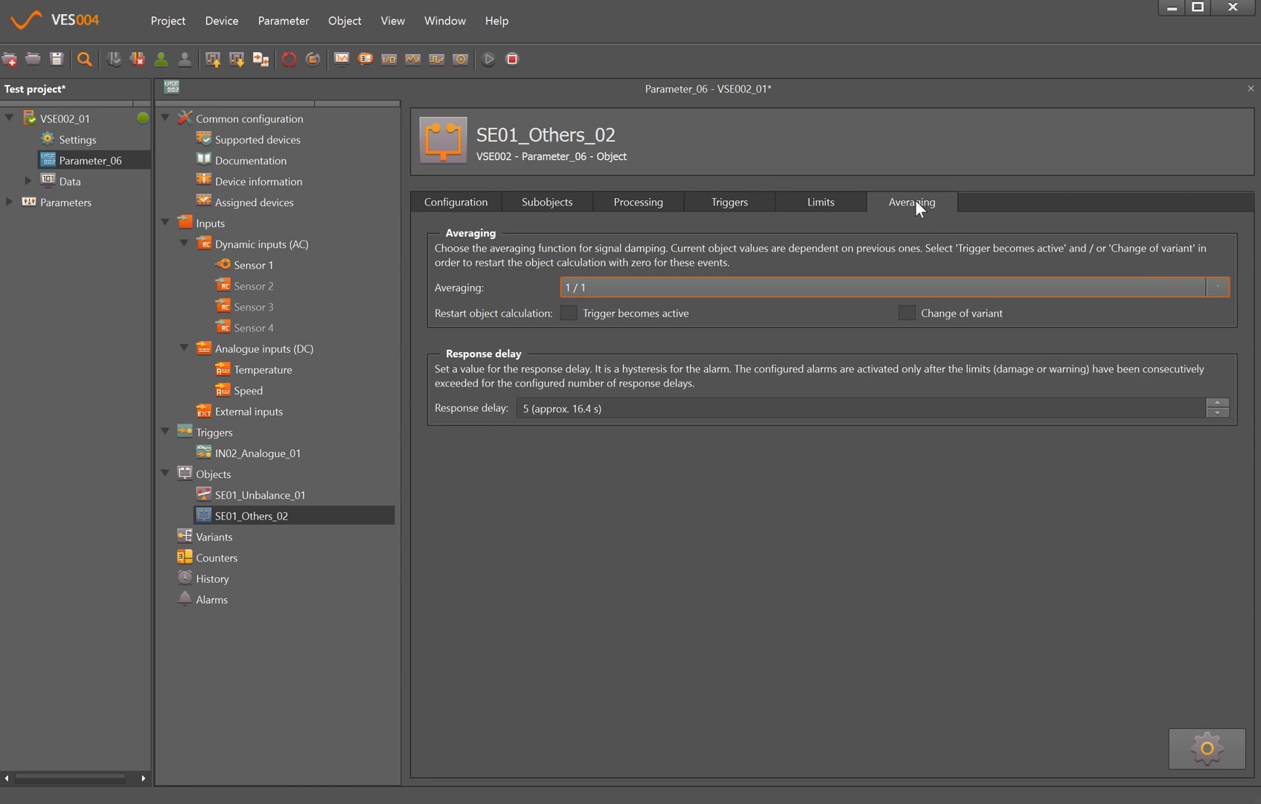
{"action": "left_click", "coordinate": [1219, 287]}
{"action": "left_click", "coordinate": [607, 352]}
Step: Rename SE01_Others_02 in the tree, replacing 'Others' with '2X..4X'
{"action": "left_click", "coordinate": [242, 518]}
{"action": "right_click", "coordinate": [243, 518]}
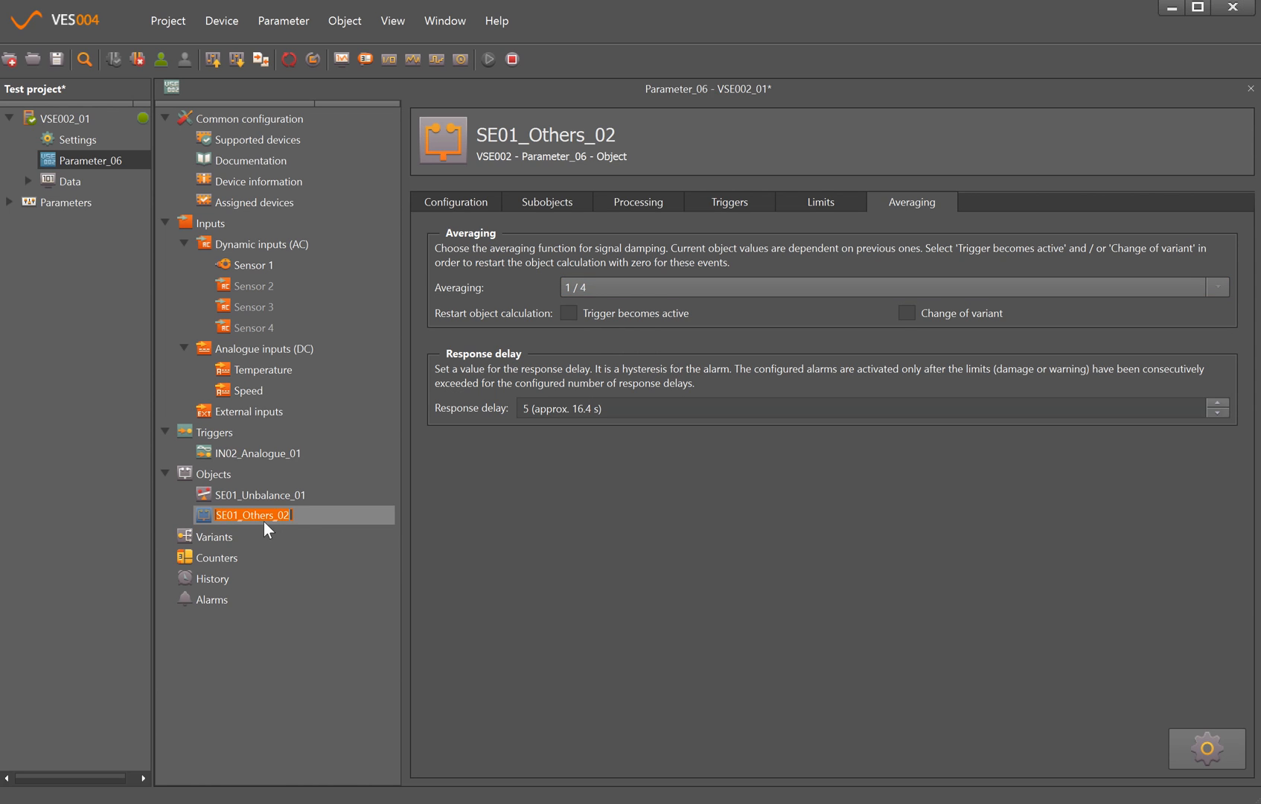
{"action": "left_click", "coordinate": [272, 515]}
{"action": "key", "text": "BackSpace"}
{"action": "key", "text": "BackSpace"}
{"action": "key", "text": "BackSpace"}
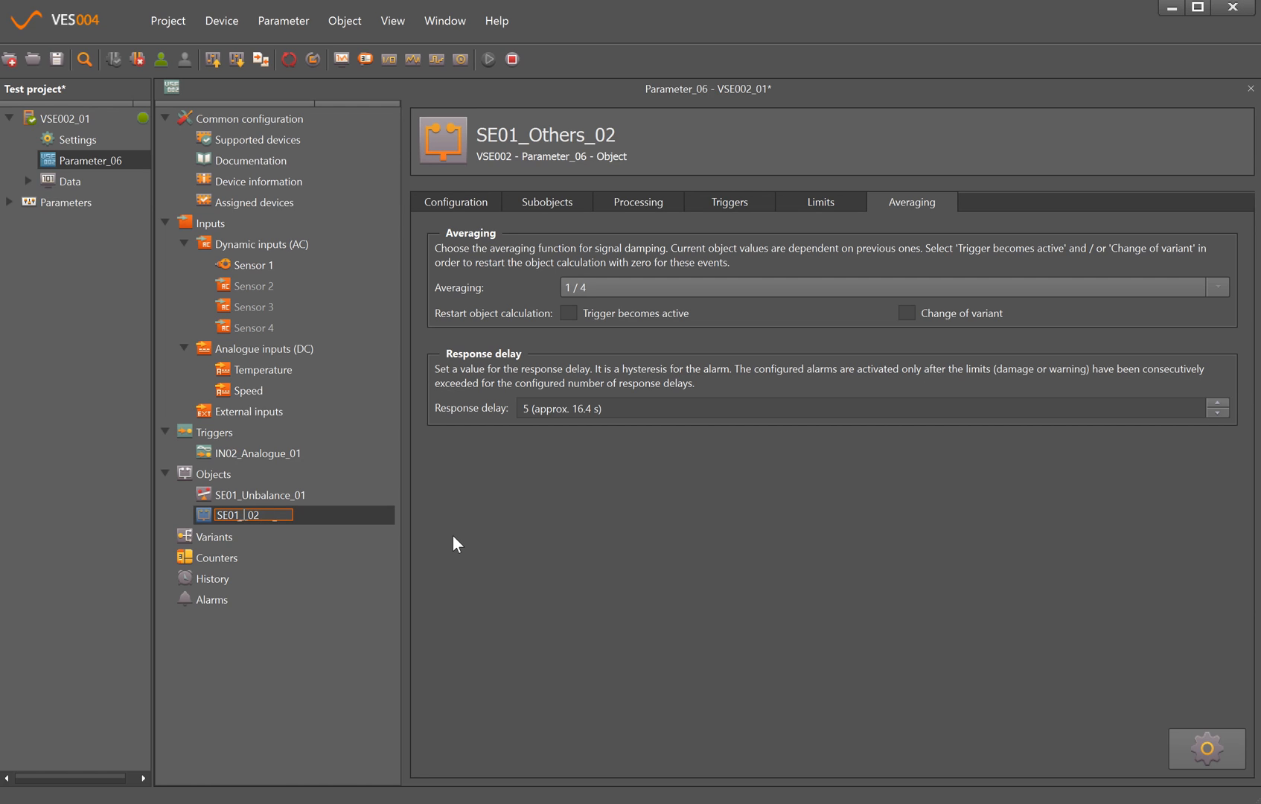
{"action": "type", "text": "2X"}
{"action": "type", "text": "_4"}
{"action": "type", "text": "X"}
{"action": "key", "text": "Return"}
Step: Create a new Others-type object SE01_Others_03 and show its subobjects list
{"action": "left_click", "coordinate": [214, 478]}
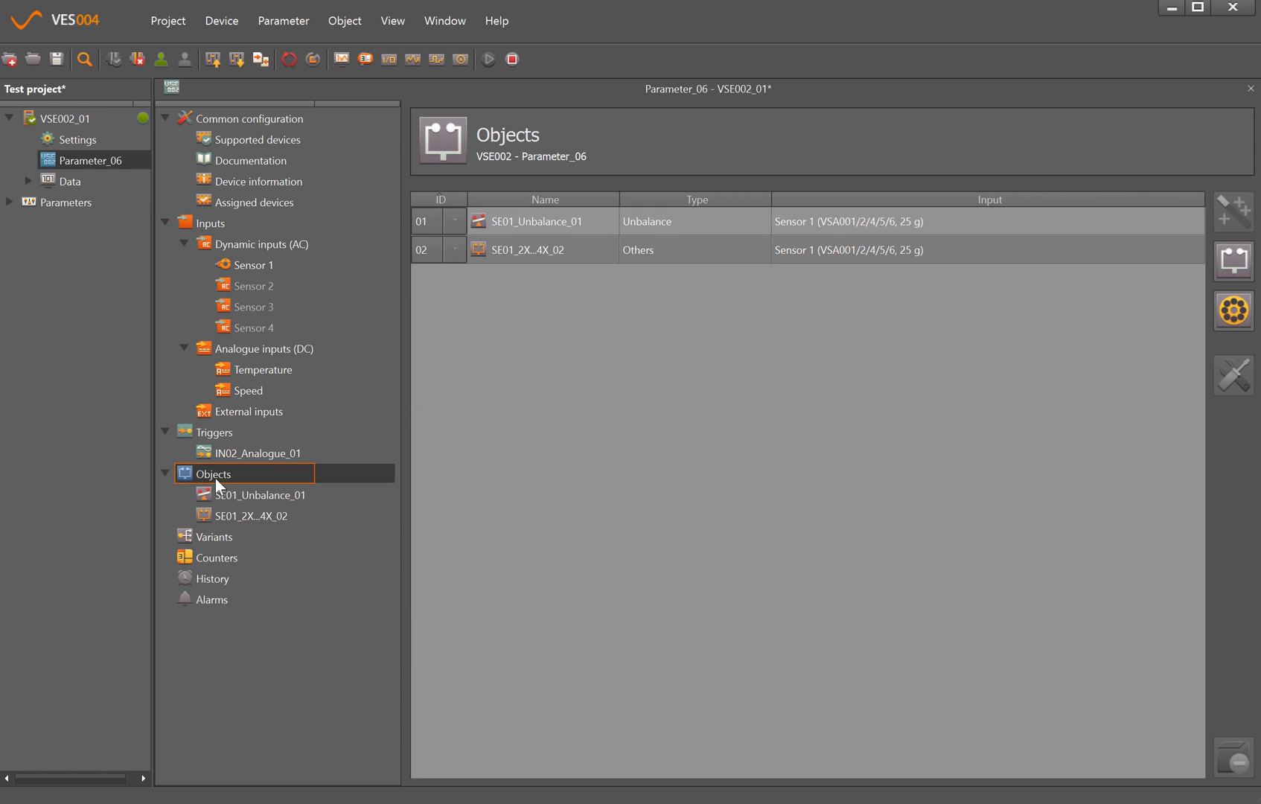
{"action": "right_click", "coordinate": [215, 479]}
{"action": "mouse_move", "coordinate": [277, 534]}
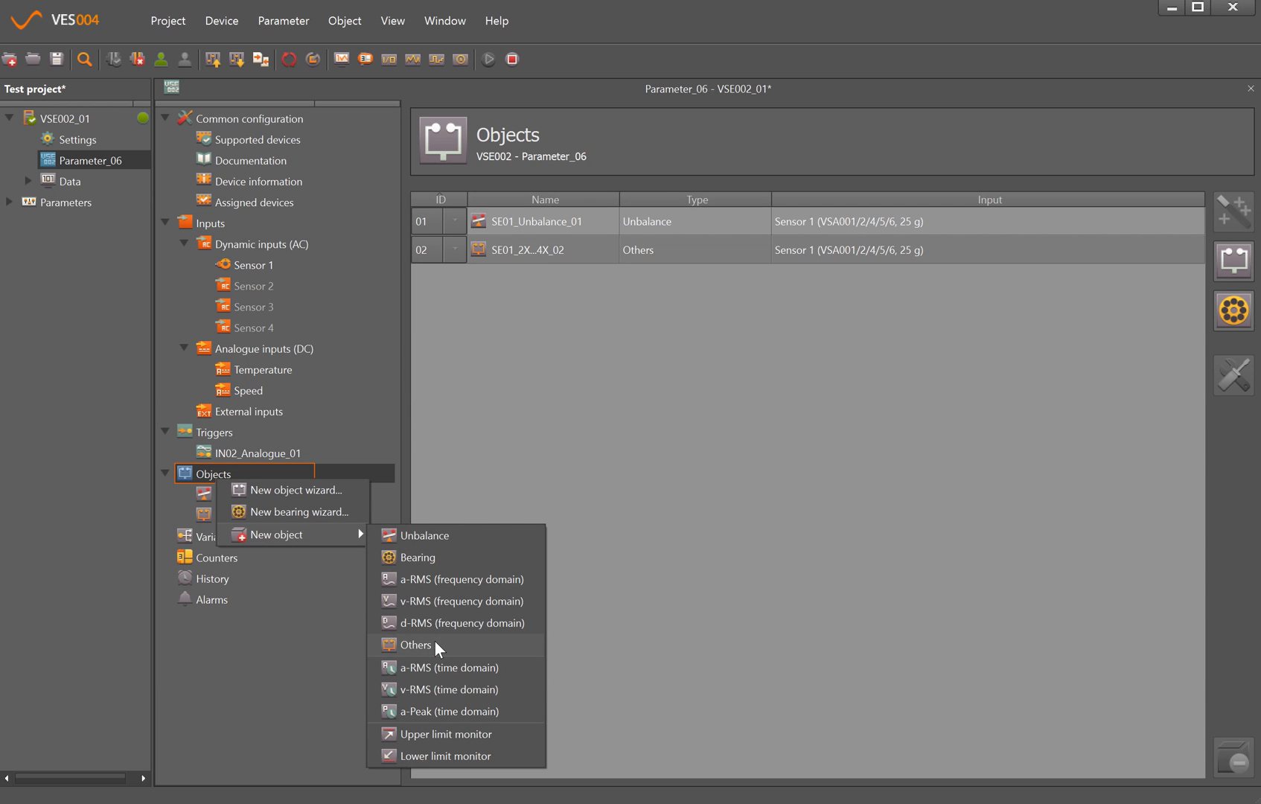
{"action": "left_click", "coordinate": [435, 641]}
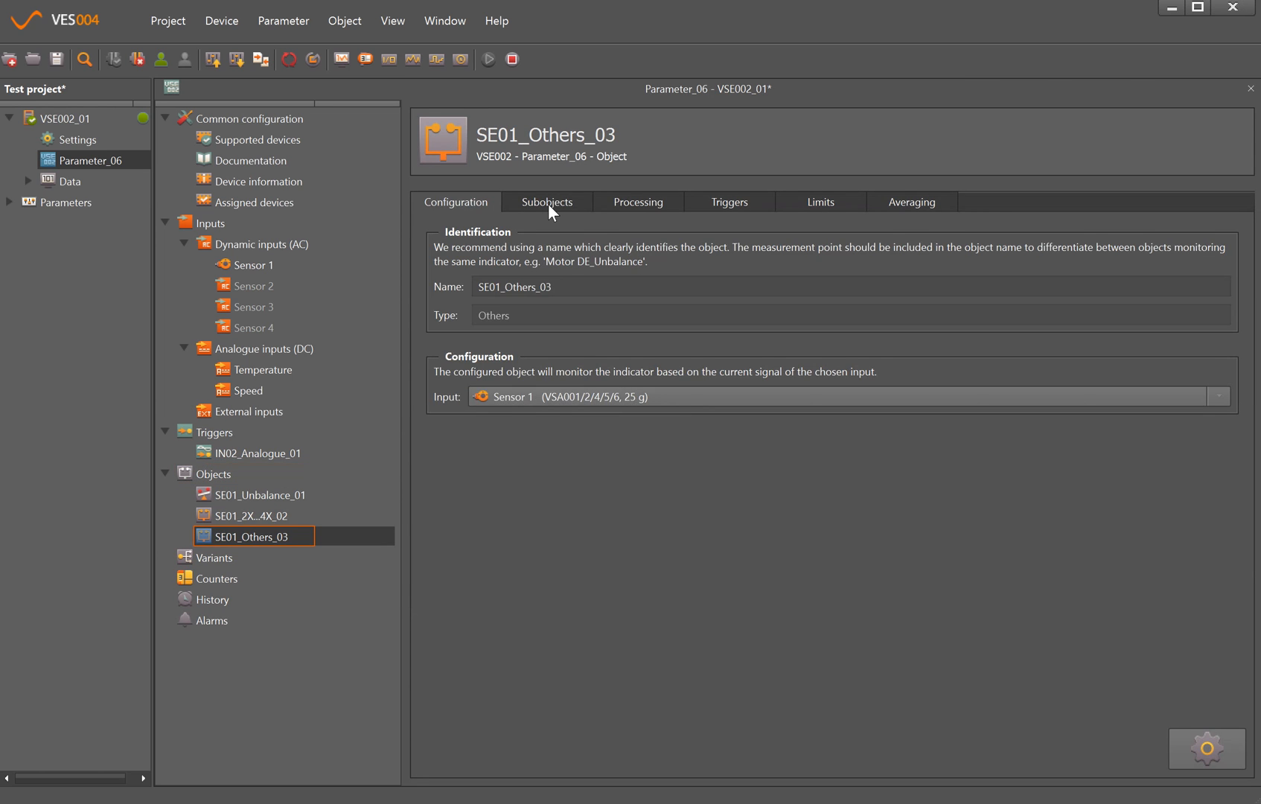
{"action": "left_click", "coordinate": [547, 203]}
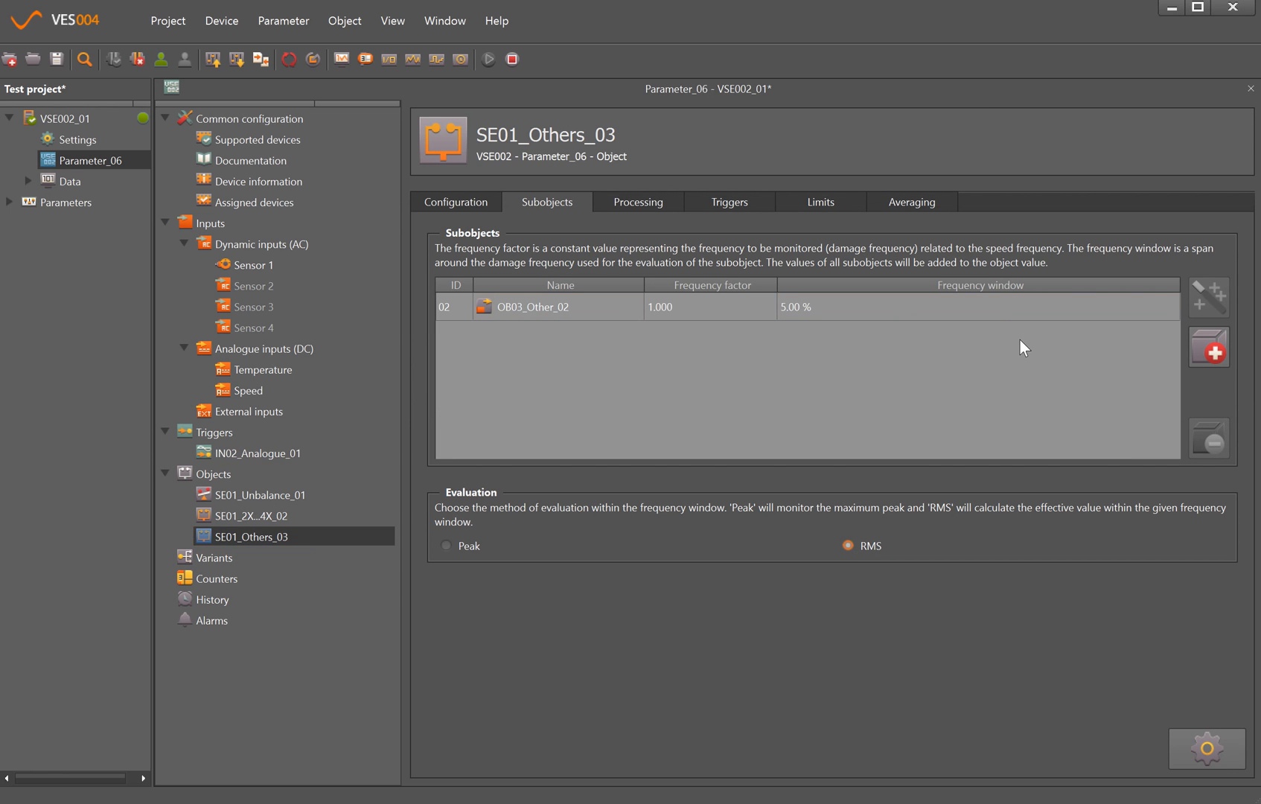
Step: Add subobjects OB03_Other_06 to OB03_Other_09 with frequency factors 2, 3, 4 and 5
{"action": "left_click", "coordinate": [1210, 347]}
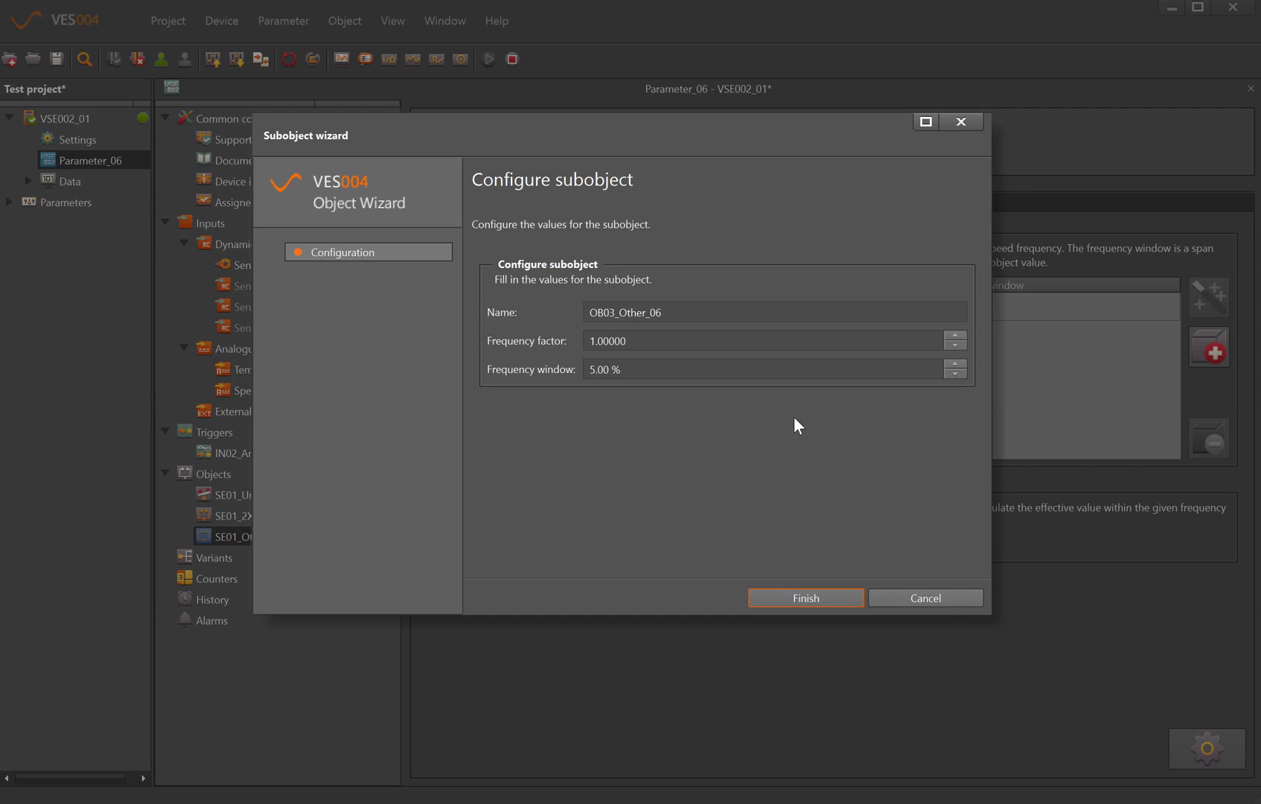
{"action": "left_click", "coordinate": [598, 341]}
{"action": "type", "text": "2.00000"}
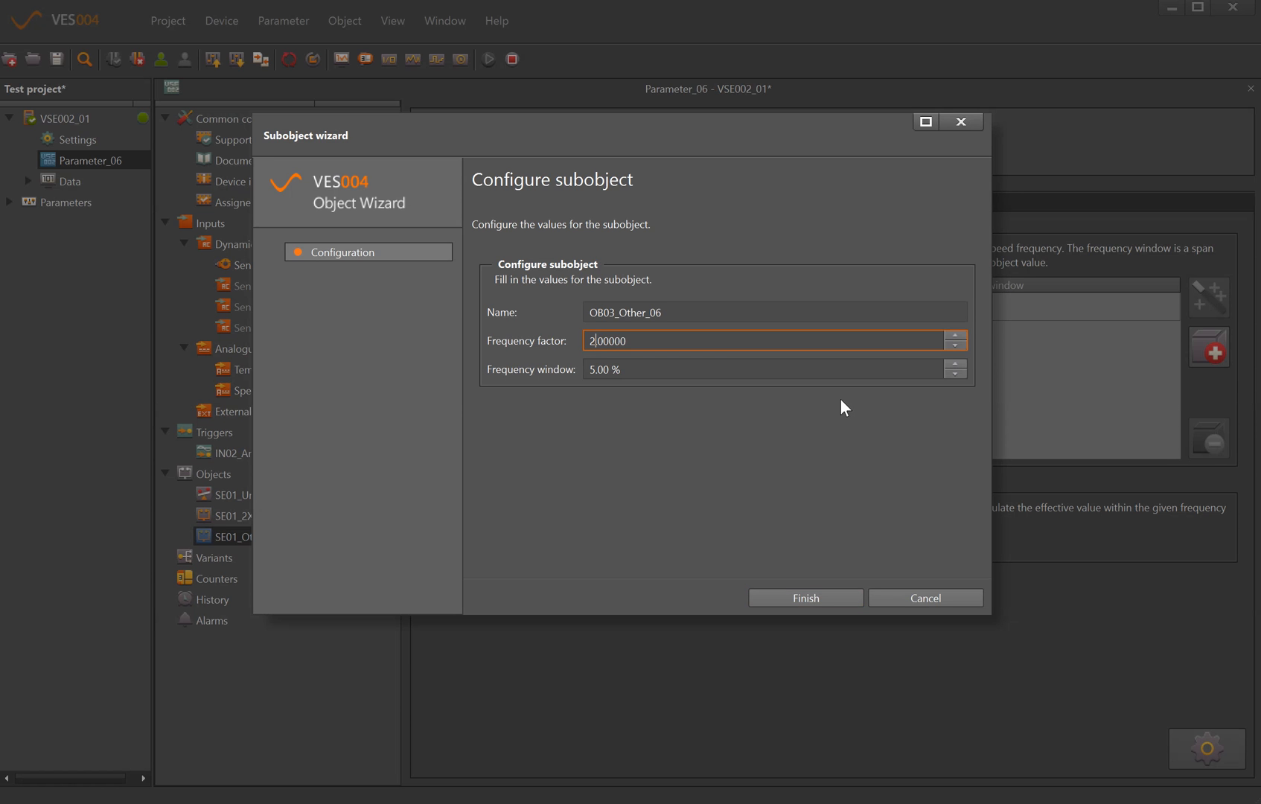
{"action": "left_click", "coordinate": [795, 596]}
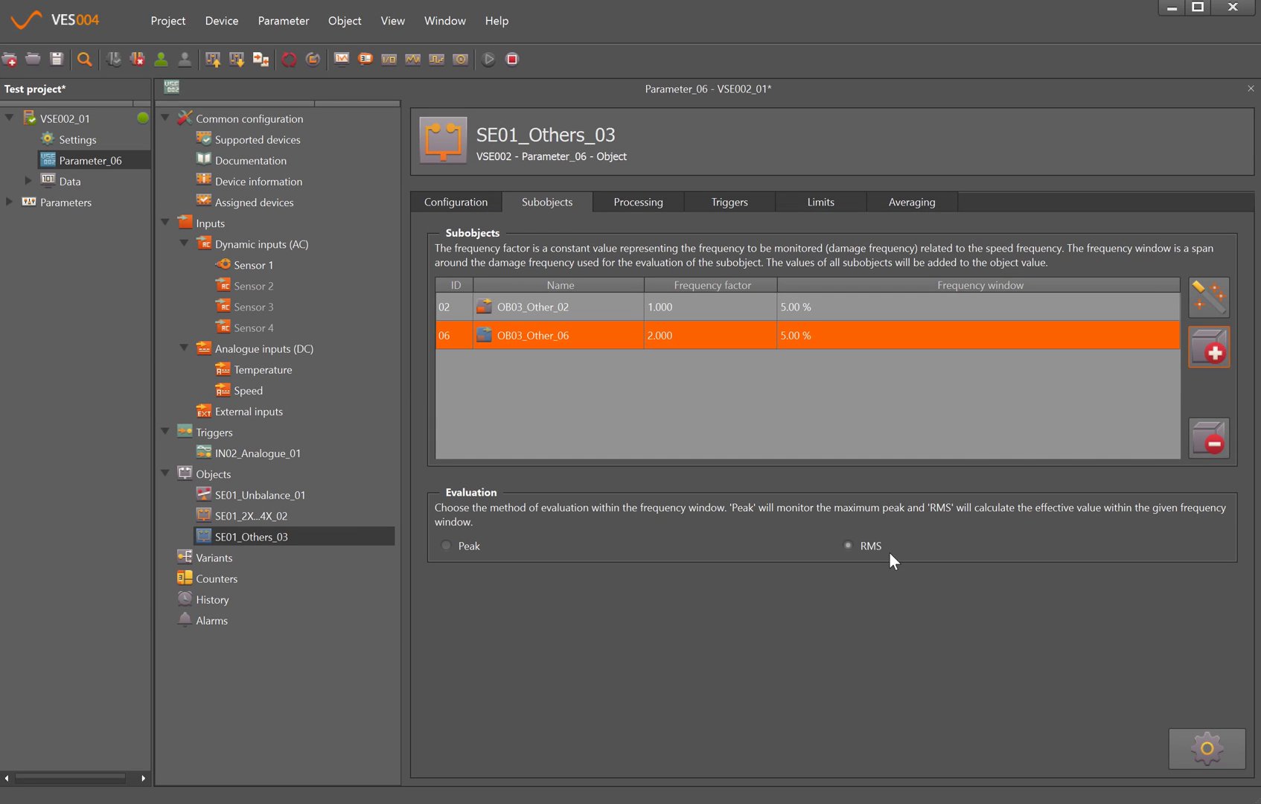
{"action": "left_click", "coordinate": [1213, 347]}
{"action": "left_click", "coordinate": [597, 341]}
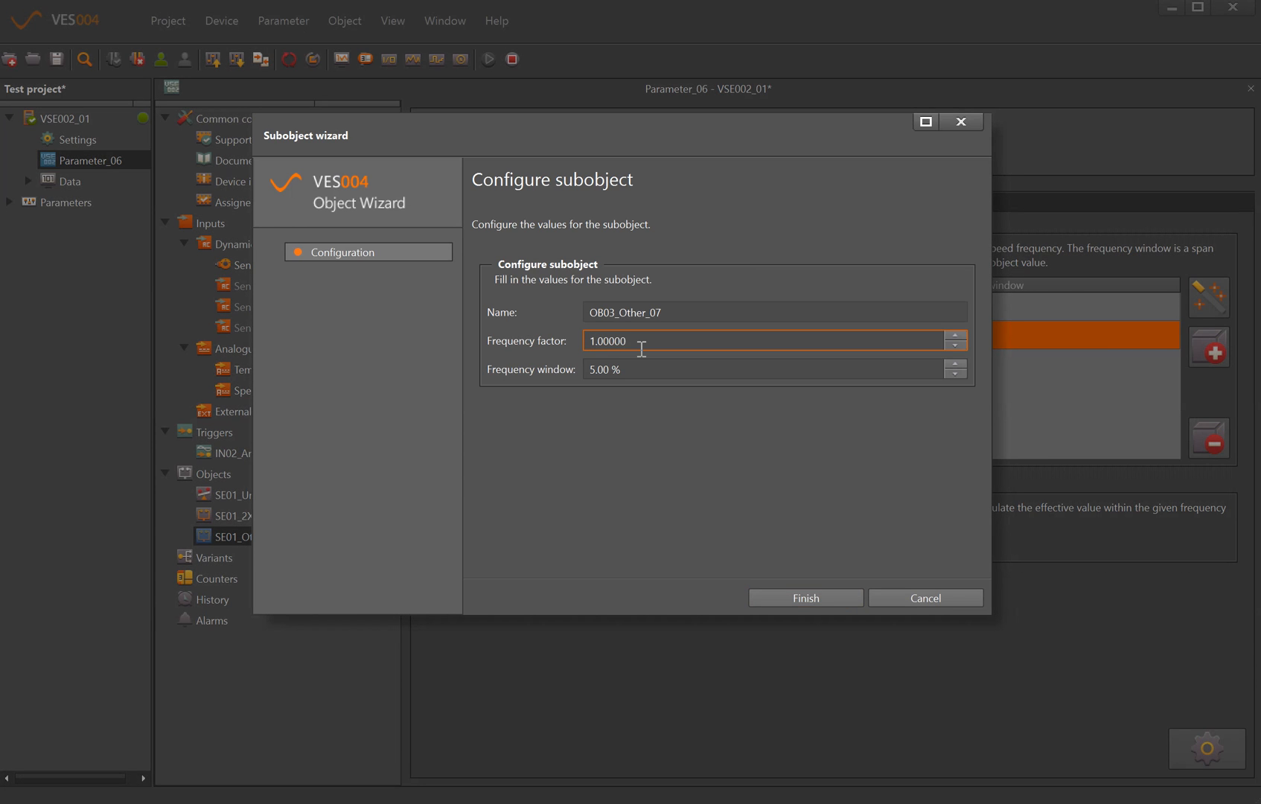
{"action": "key", "text": "Delete"}
{"action": "key", "text": "Delete"}
{"action": "type", "text": "3."}
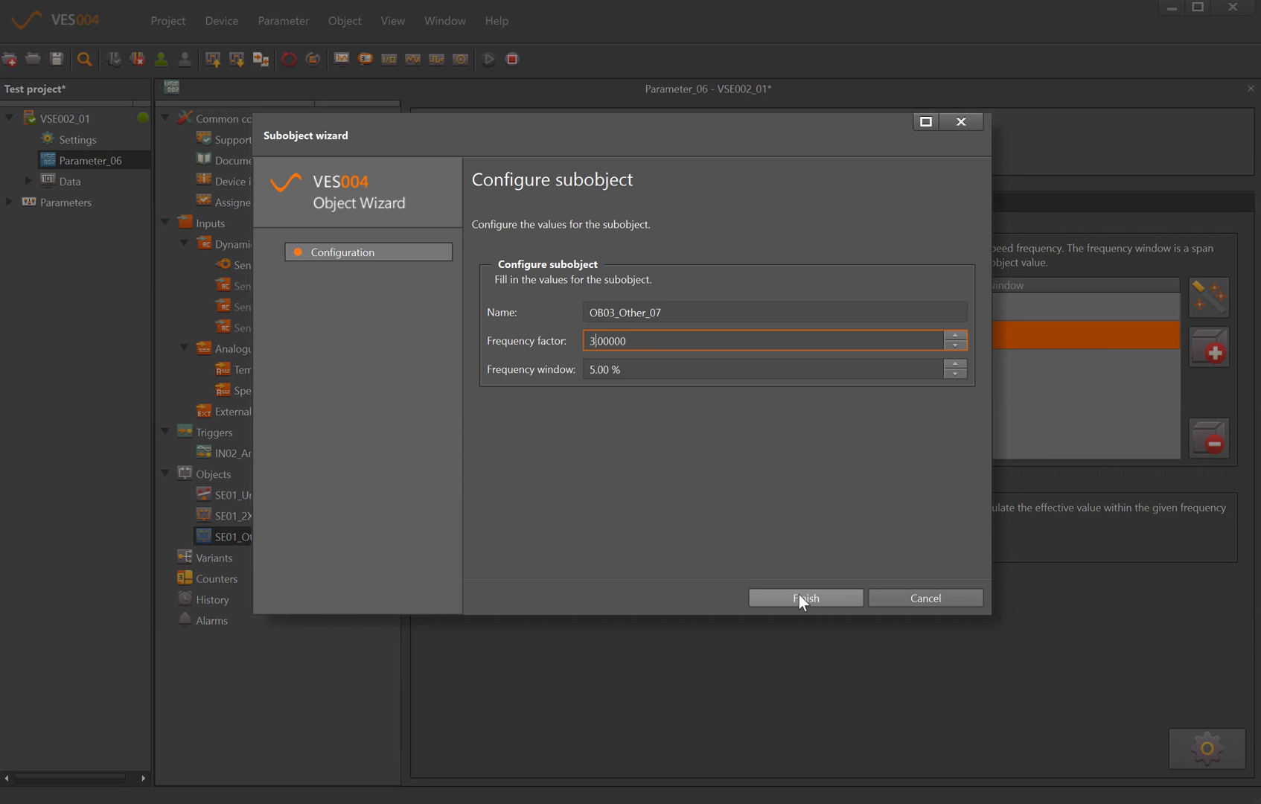
{"action": "left_click", "coordinate": [799, 594]}
{"action": "left_click", "coordinate": [1209, 347]}
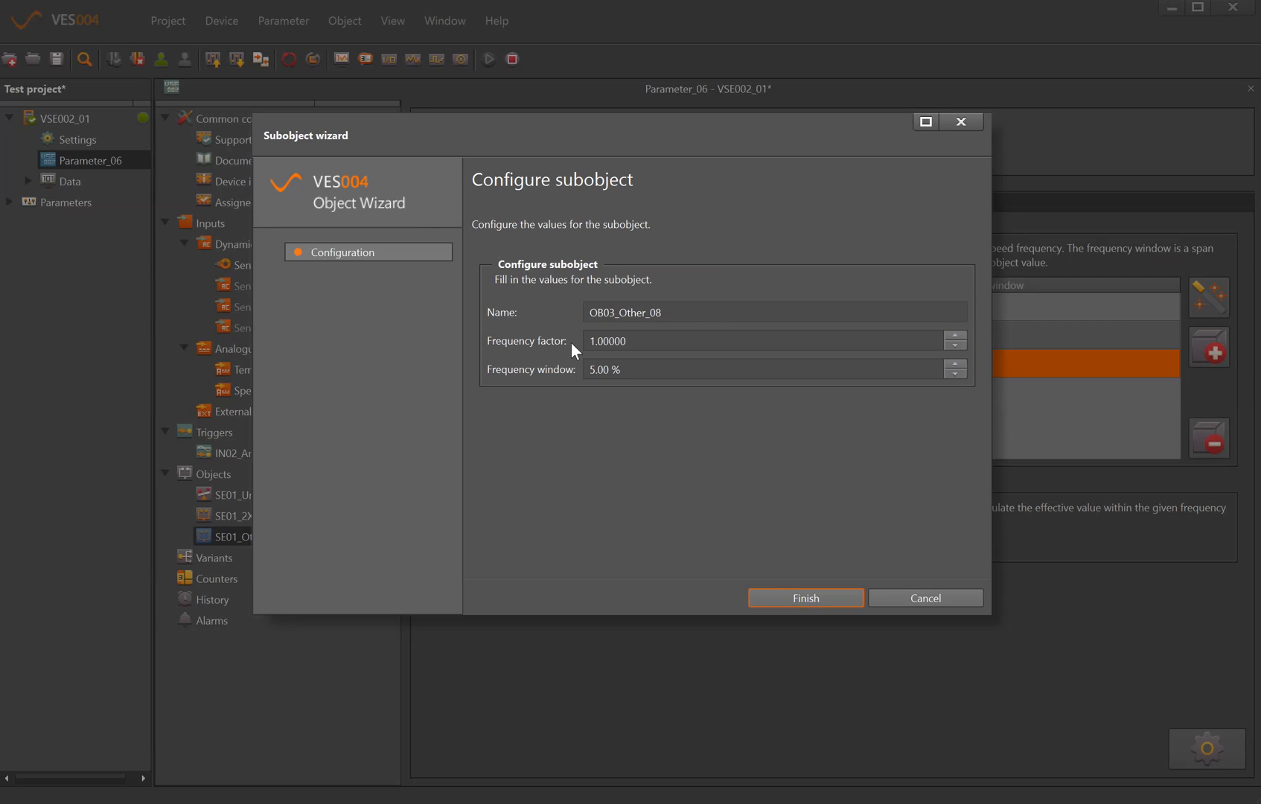
{"action": "double_click", "coordinate": [591, 340]}
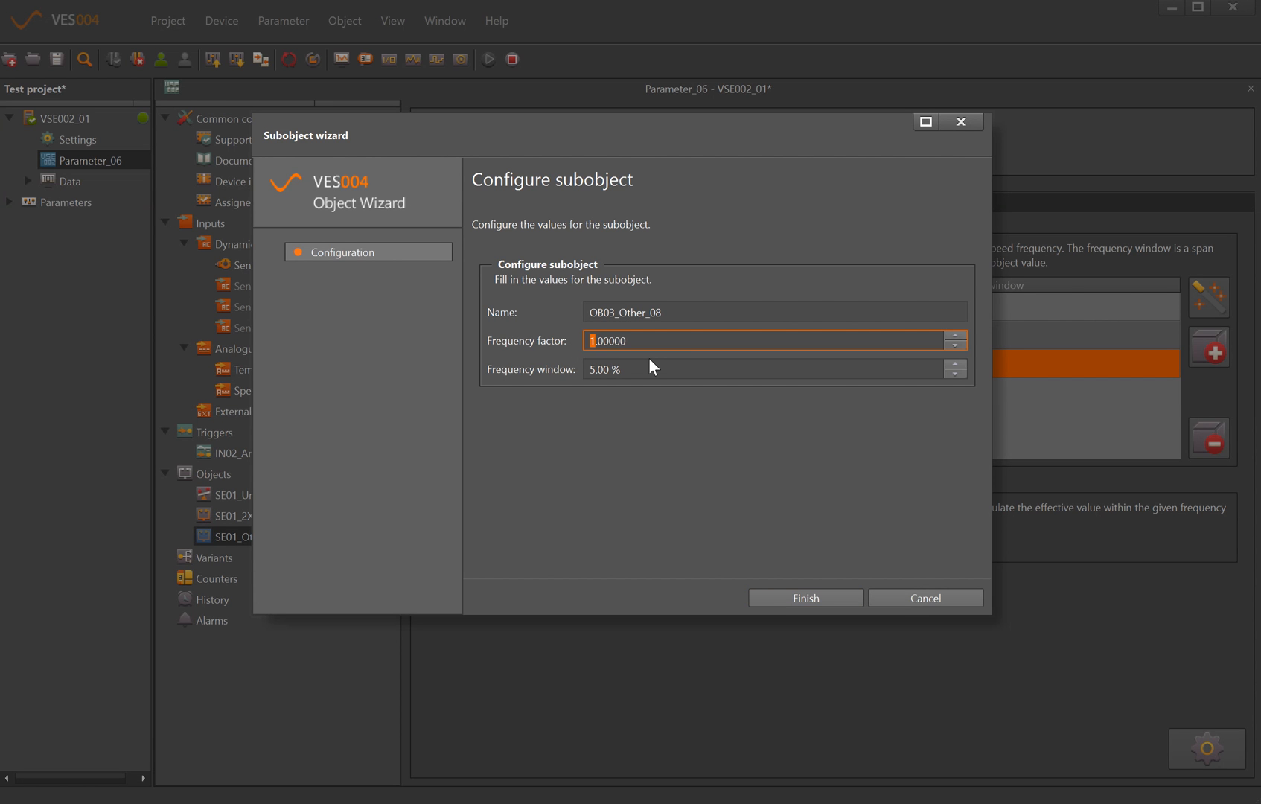
{"action": "type", "text": "4"}
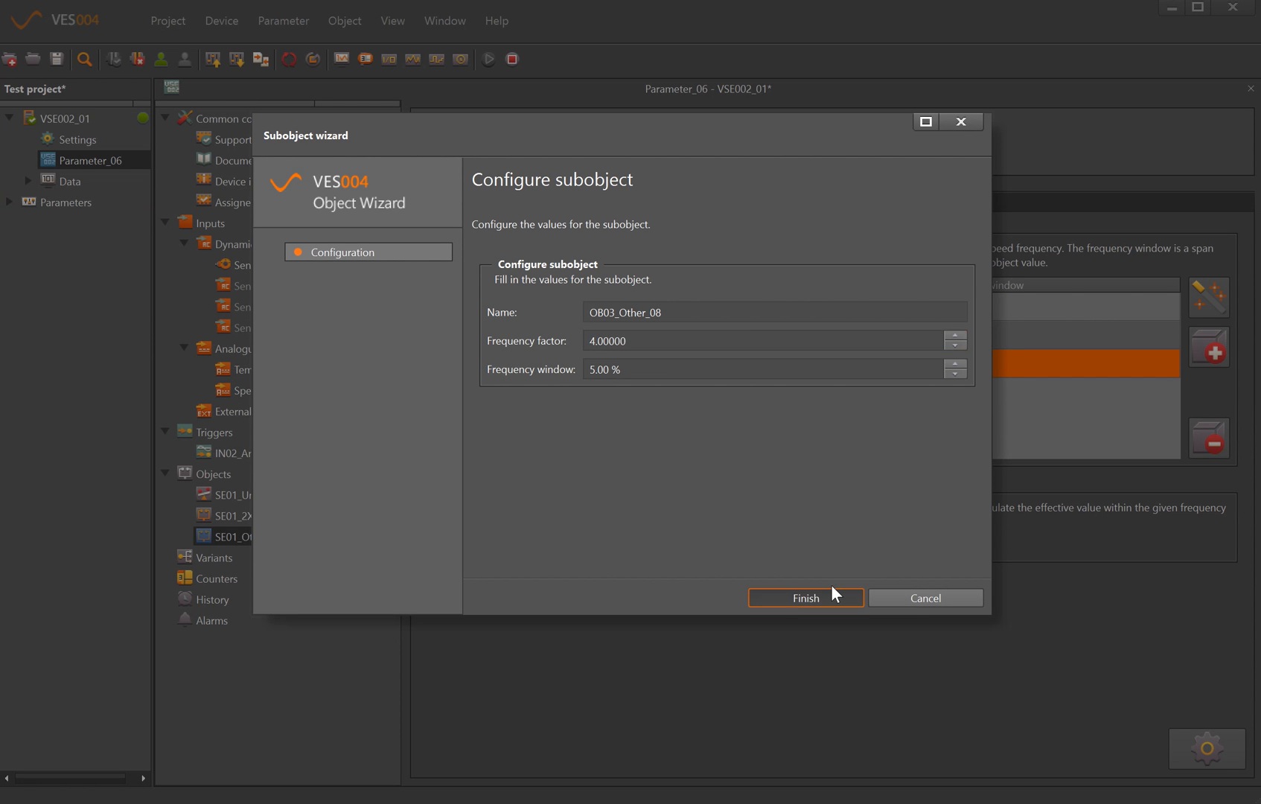
{"action": "left_click", "coordinate": [825, 591]}
{"action": "left_click", "coordinate": [1214, 351]}
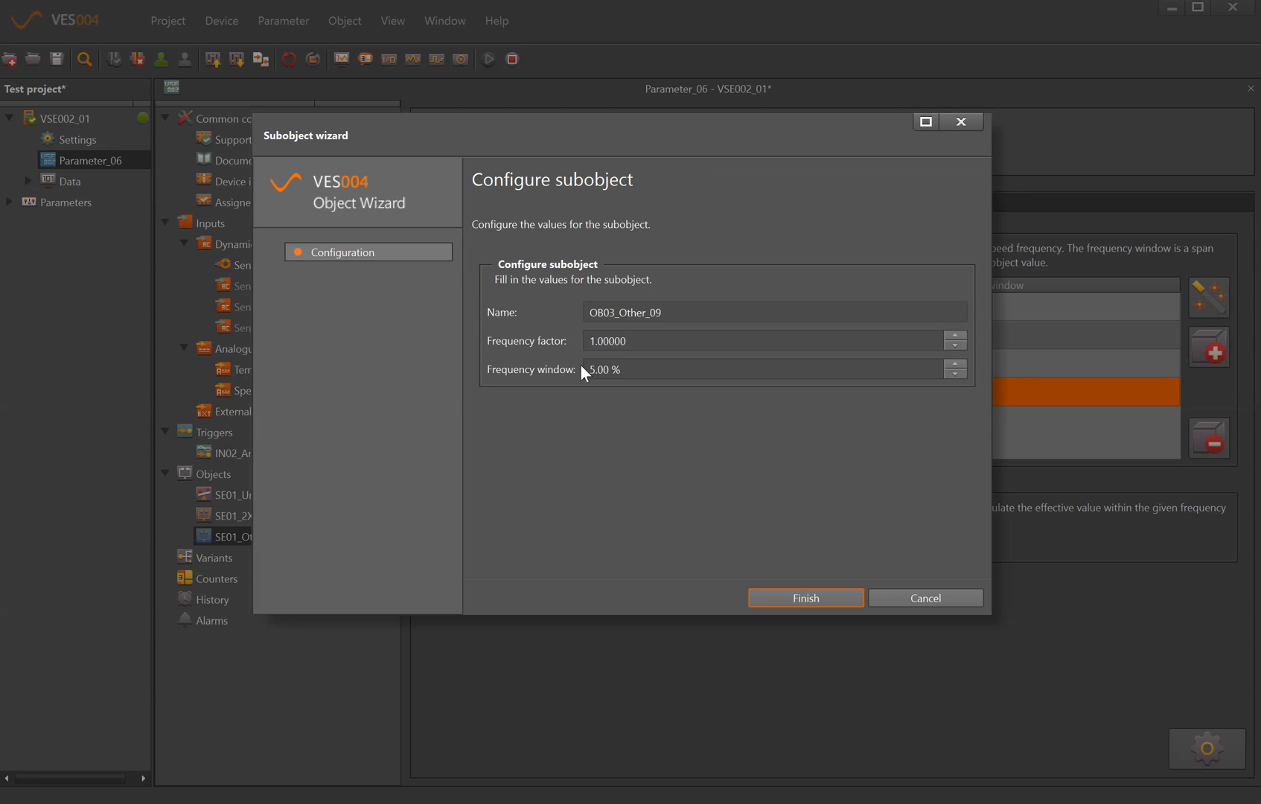
{"action": "left_click", "coordinate": [592, 341]}
{"action": "type", "text": "5"}
{"action": "left_click", "coordinate": [820, 597]}
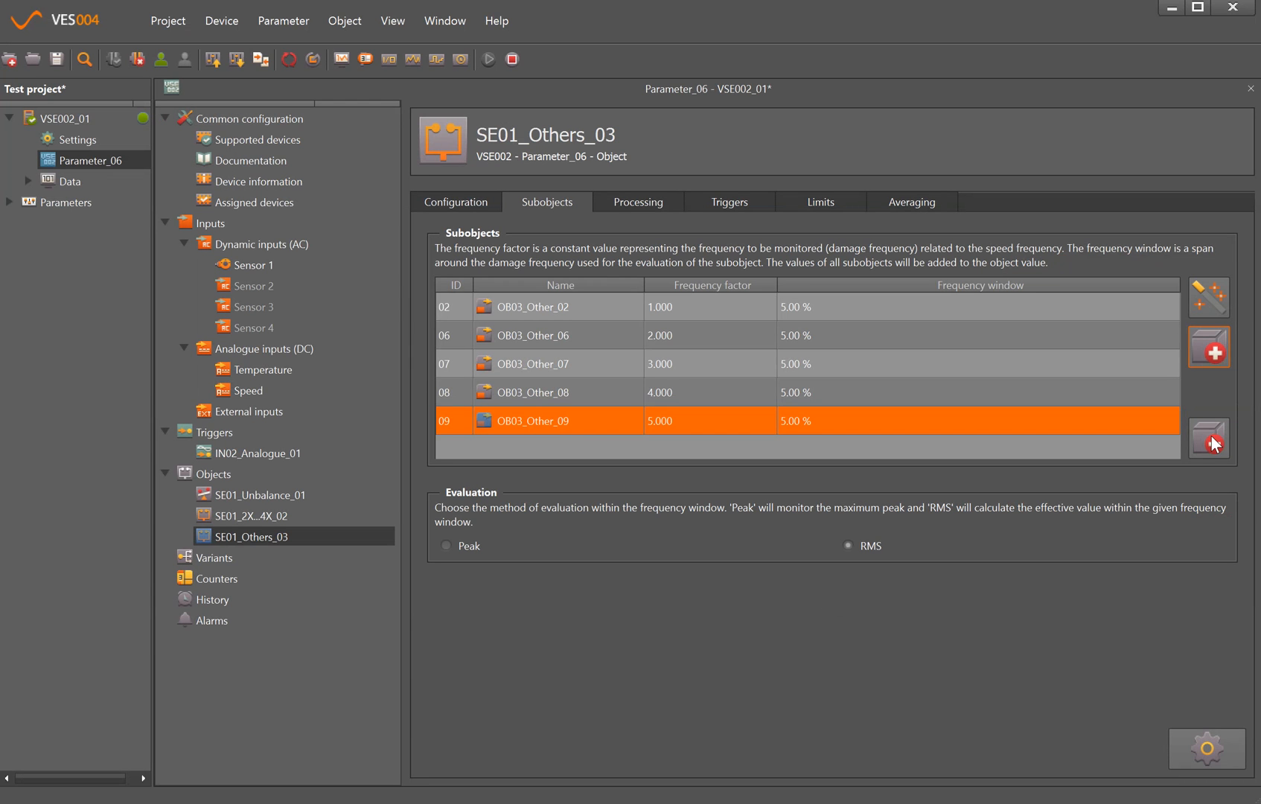
Step: Add subobjects OB03_Other_10 to OB03_Other_14 with frequency factors 6 through 10
{"action": "left_click", "coordinate": [1215, 357]}
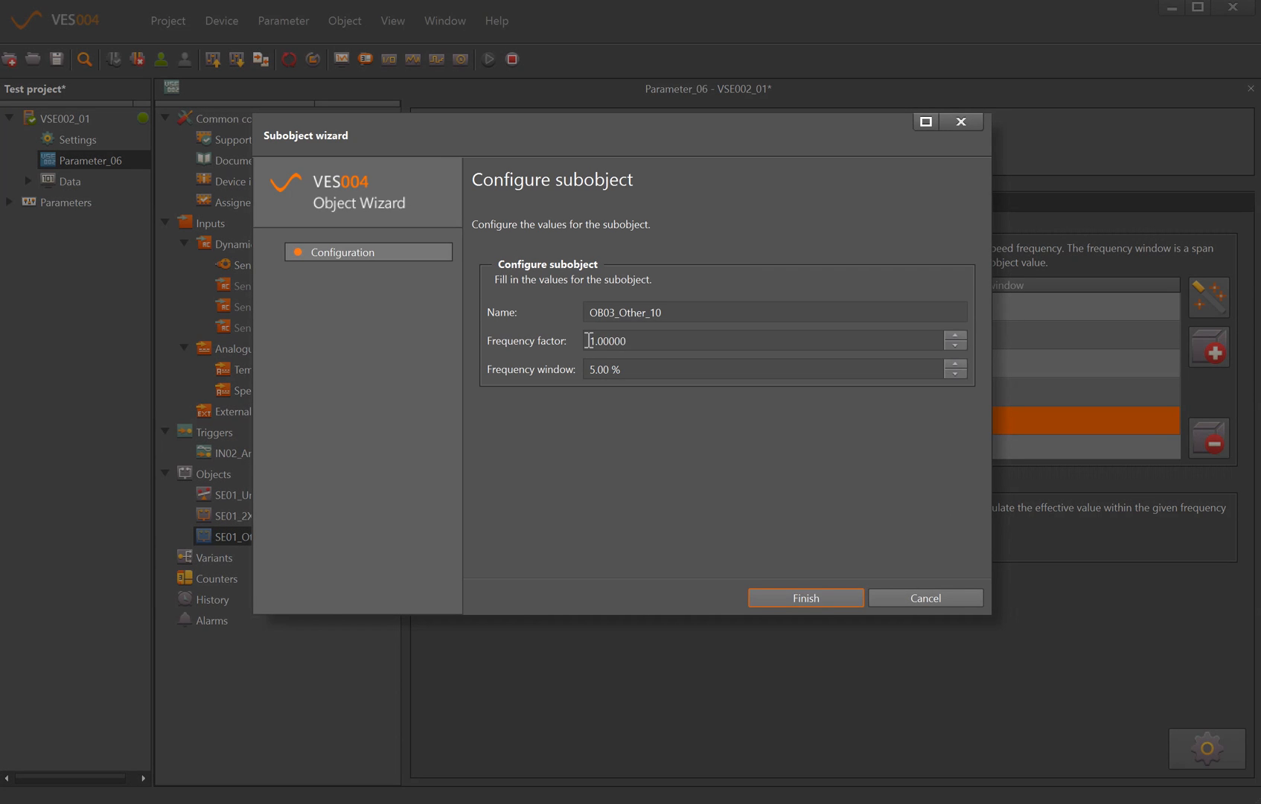
{"action": "left_click", "coordinate": [592, 340]}
{"action": "type", "text": "6"}
{"action": "left_click", "coordinate": [811, 600]}
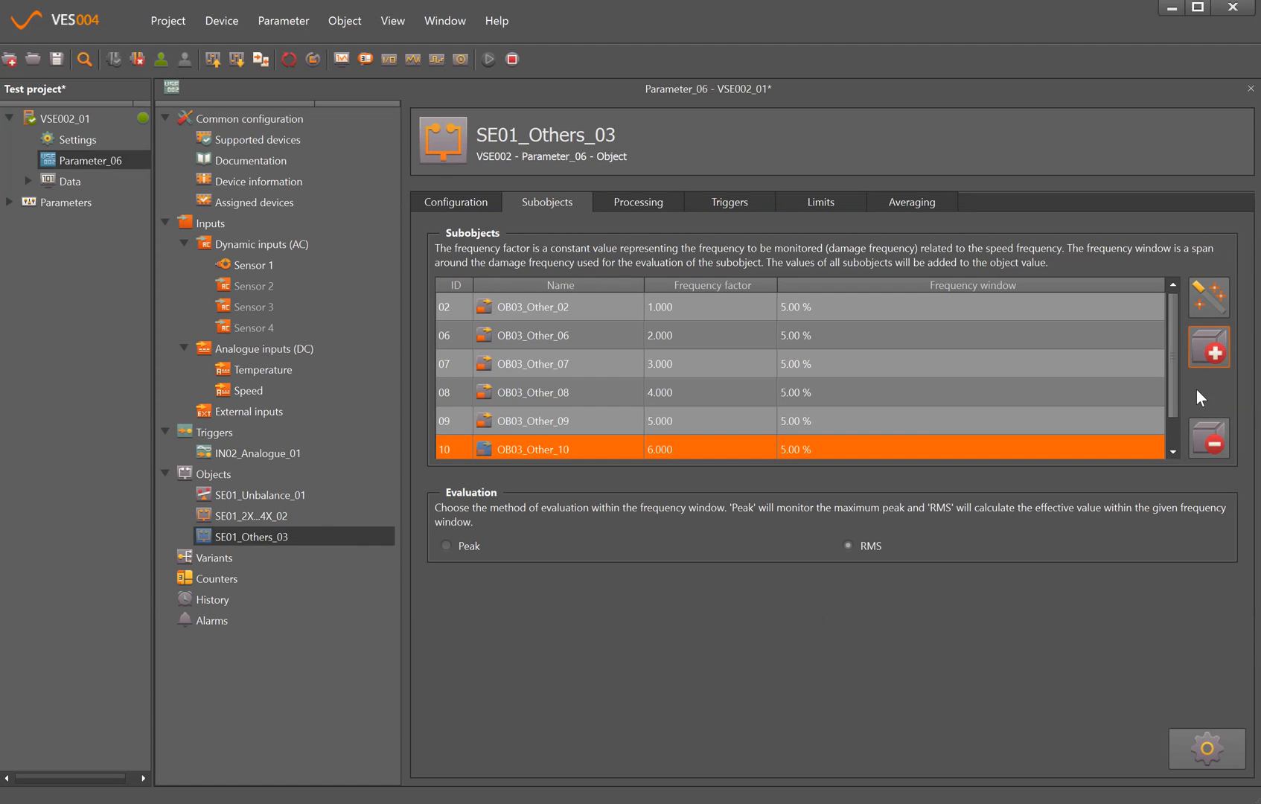
{"action": "left_click", "coordinate": [1212, 350]}
{"action": "left_click", "coordinate": [591, 340]}
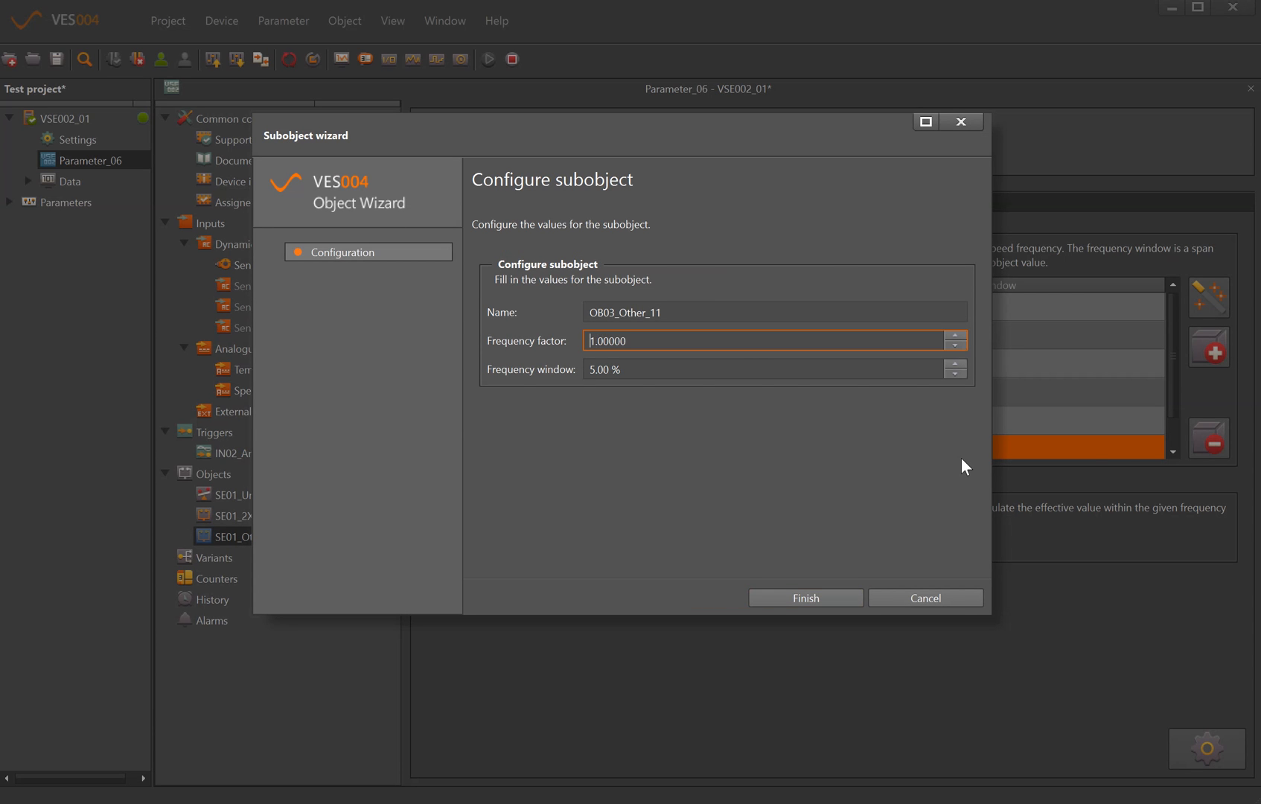
{"action": "type", "text": "7"}
{"action": "left_click", "coordinate": [813, 605]}
{"action": "left_click", "coordinate": [1206, 345]}
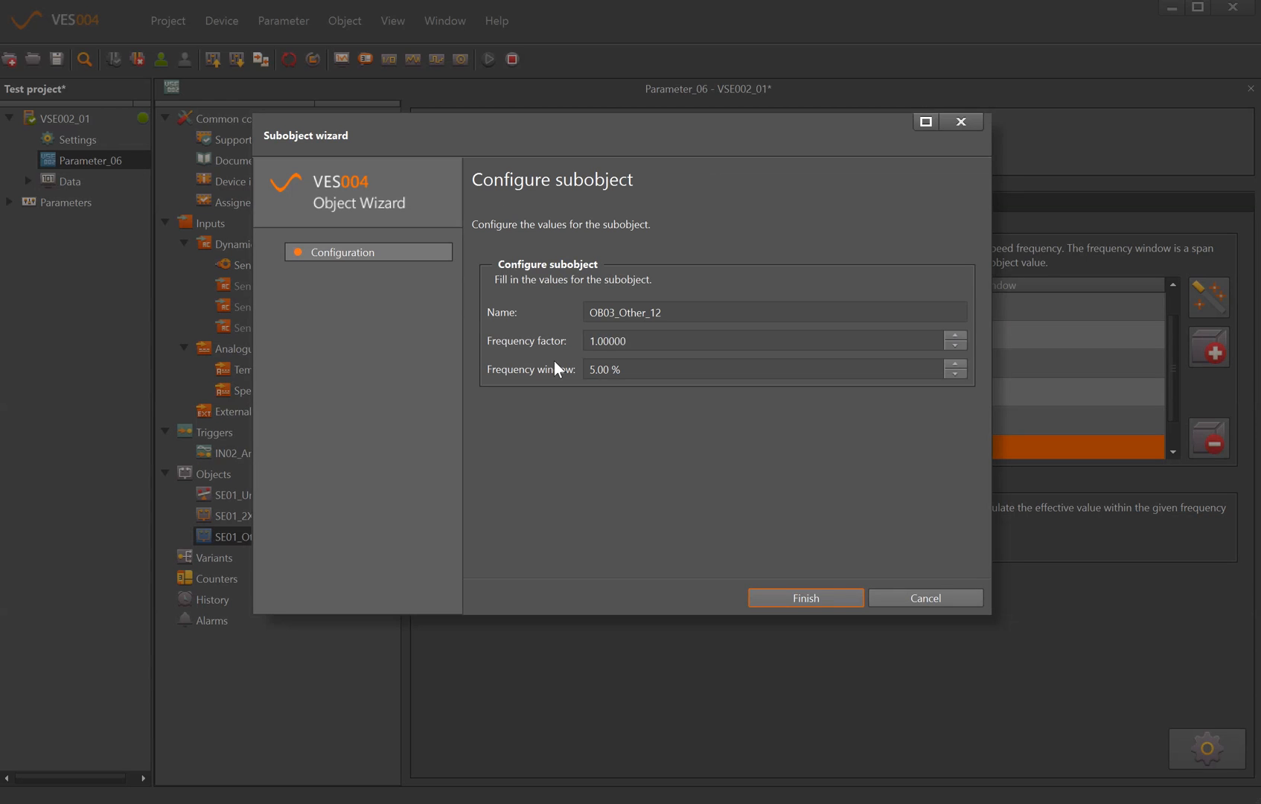
{"action": "left_click", "coordinate": [589, 340]}
{"action": "key", "text": "Delete"}
{"action": "key", "text": "Delete"}
{"action": "type", "text": "8"}
{"action": "left_click", "coordinate": [806, 598]}
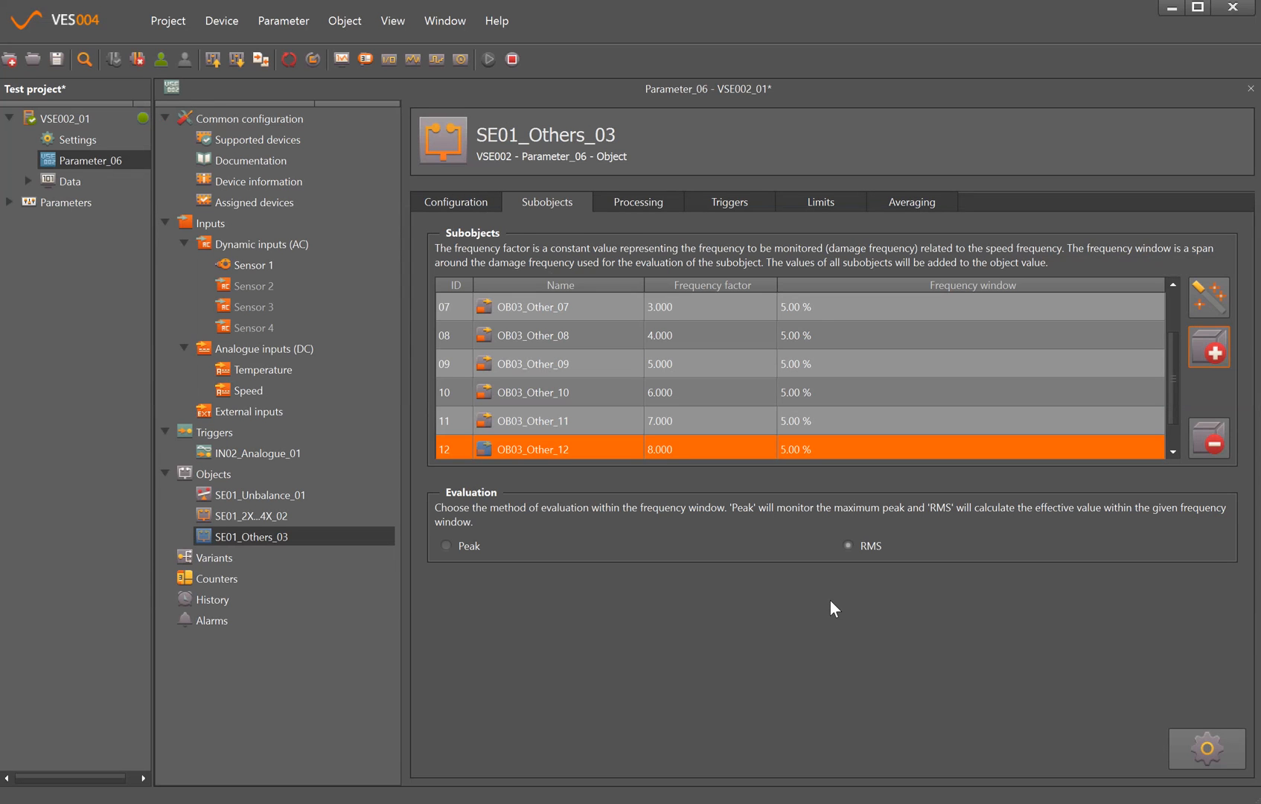
{"action": "left_click", "coordinate": [1206, 368]}
{"action": "left_click", "coordinate": [589, 341]}
{"action": "key", "text": "Delete"}
{"action": "type", "text": "9"}
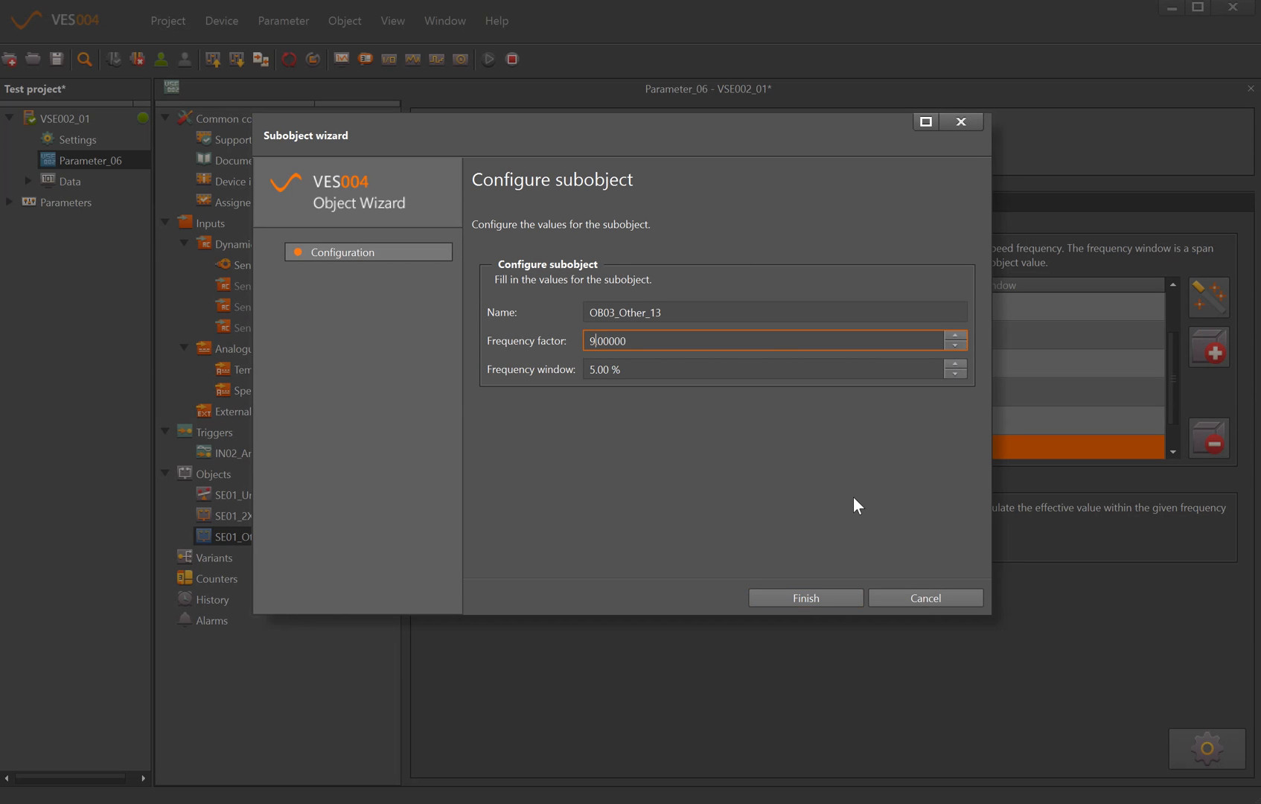
{"action": "left_click", "coordinate": [801, 598]}
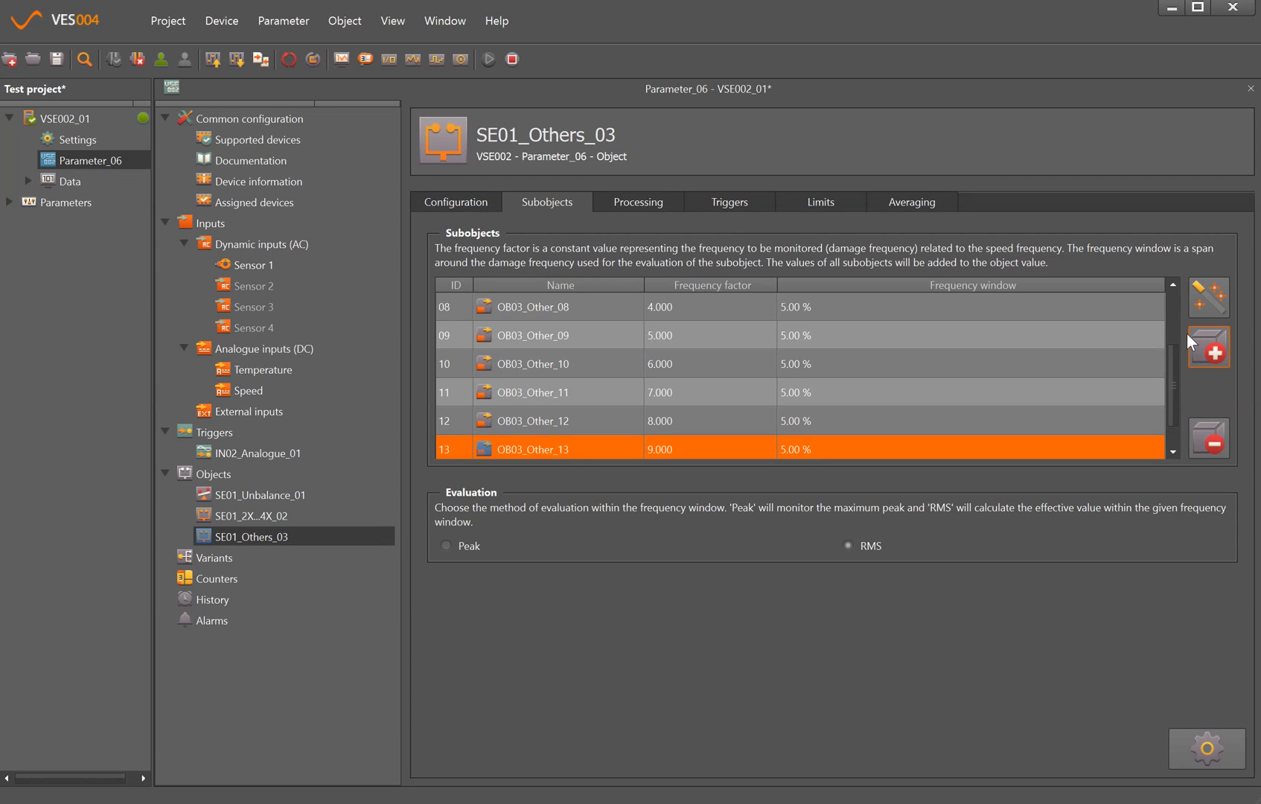
{"action": "left_click", "coordinate": [1210, 350]}
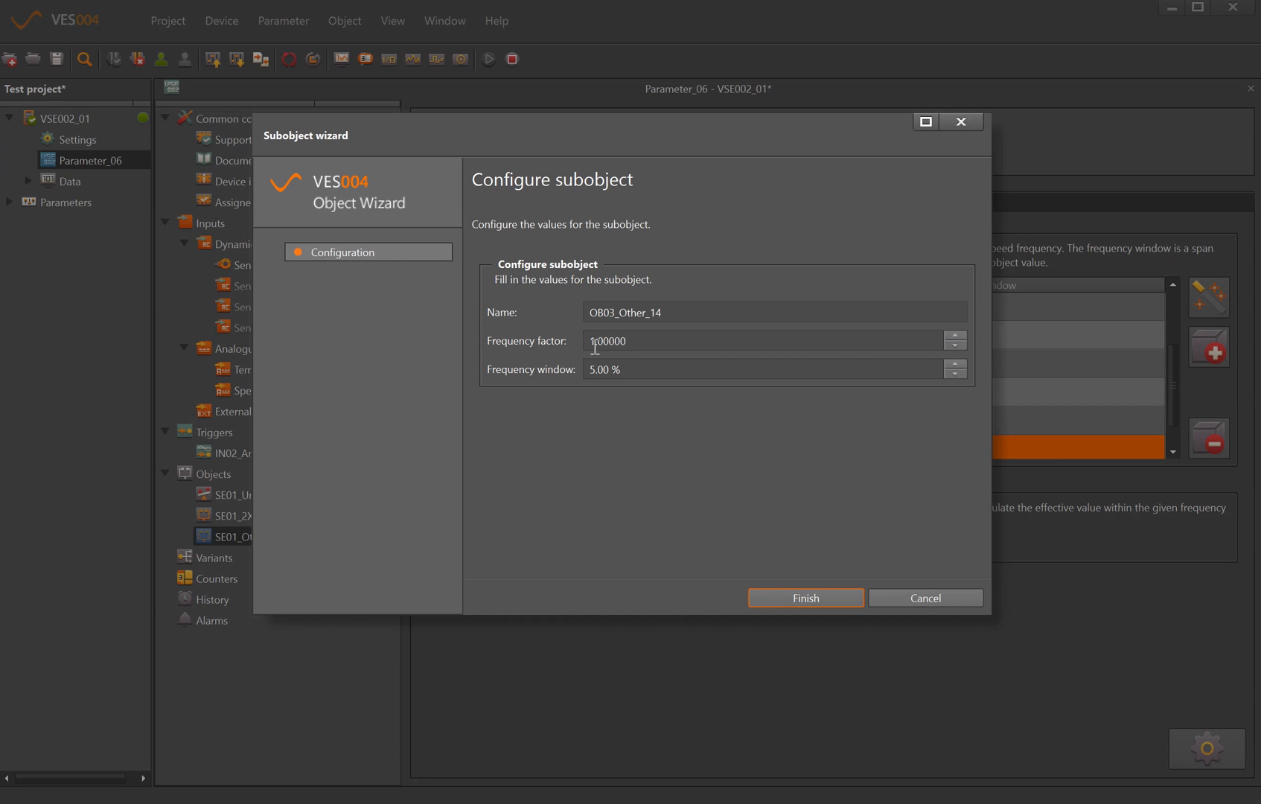
{"action": "left_click", "coordinate": [596, 341]}
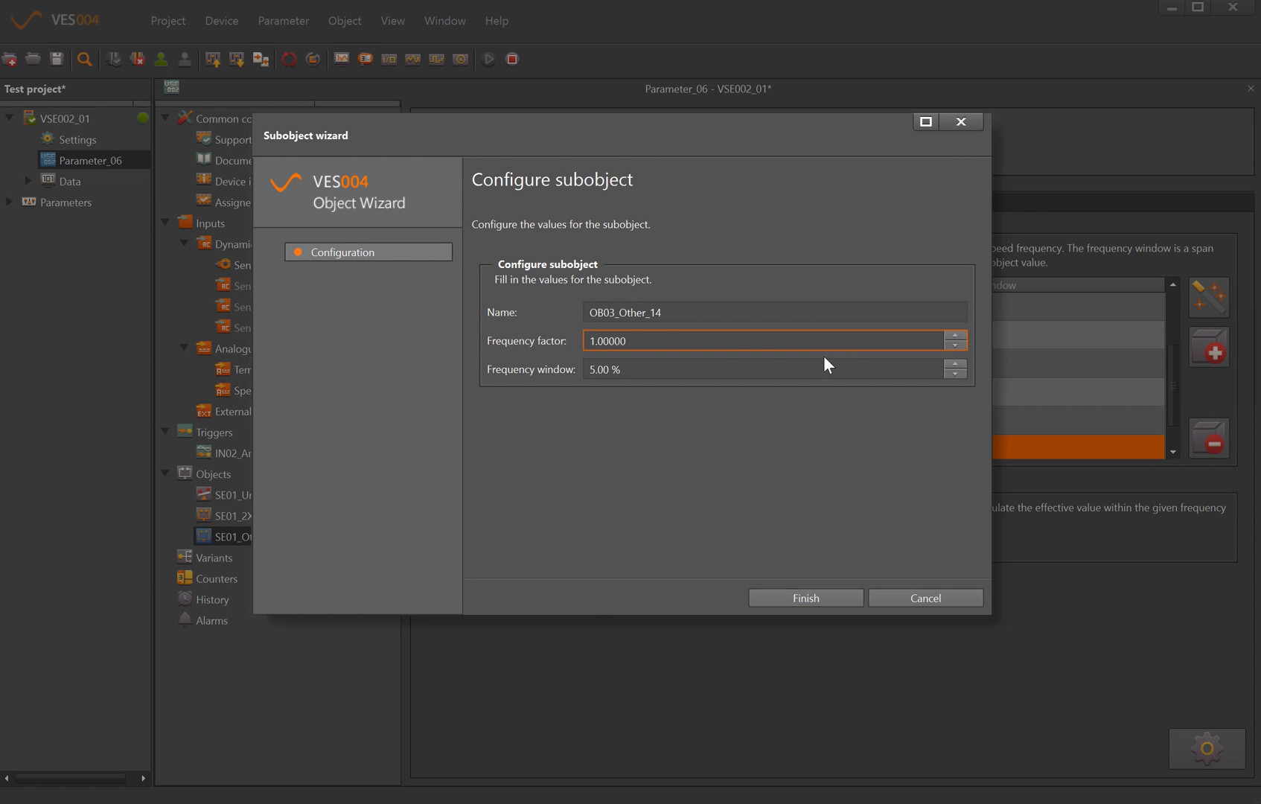
{"action": "type", "text": "0"}
{"action": "left_click", "coordinate": [806, 598]}
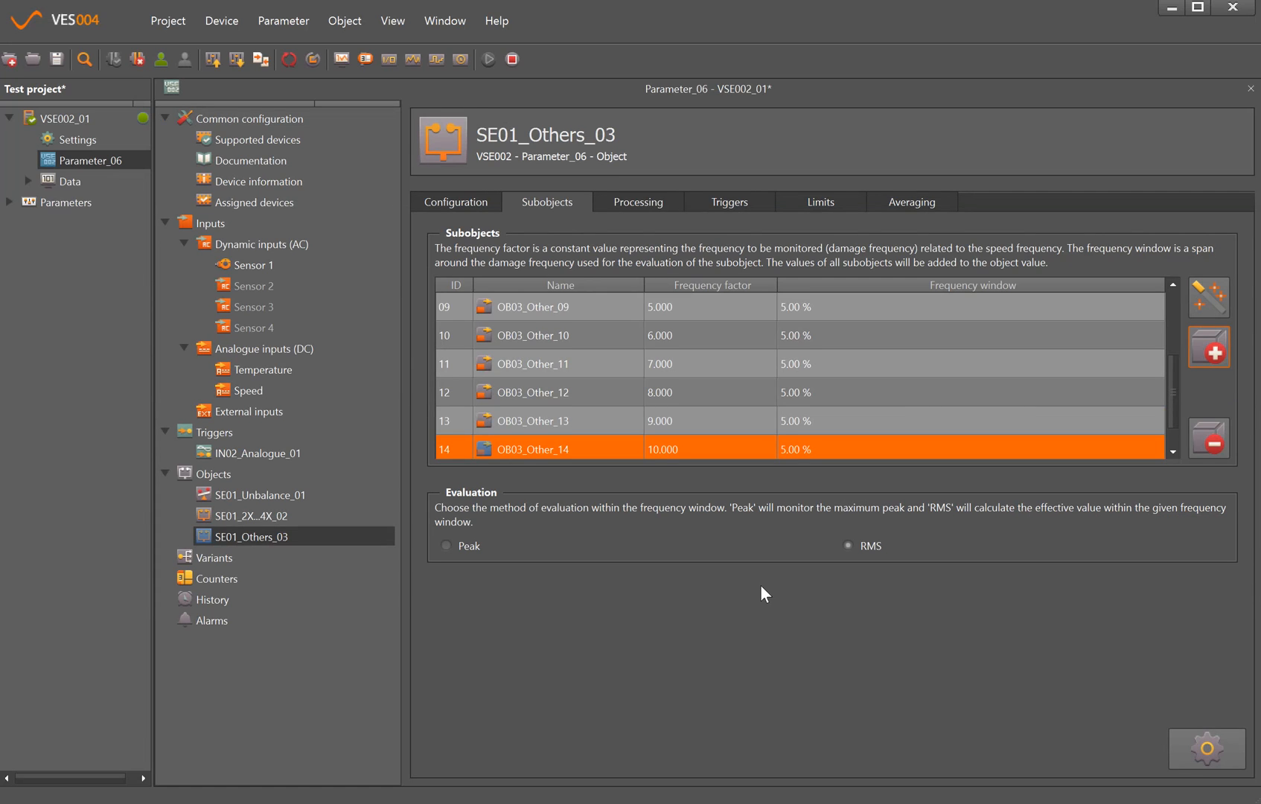
{"action": "scroll", "coordinate": [971, 404], "scroll_direction": "up", "scroll_amount": 2}
{"action": "scroll", "coordinate": [946, 379], "scroll_direction": "up", "scroll_amount": 2}
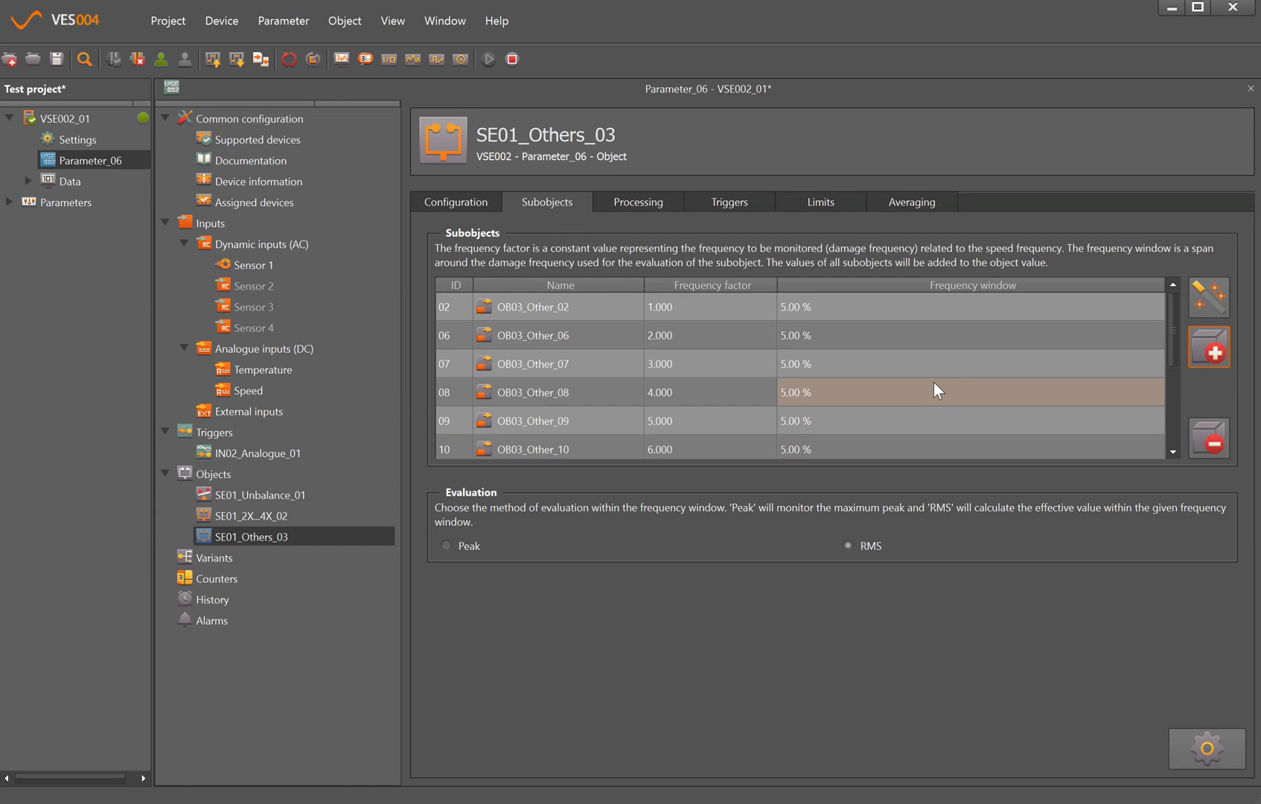
{"action": "scroll", "coordinate": [929, 380], "scroll_direction": "down", "scroll_amount": 2}
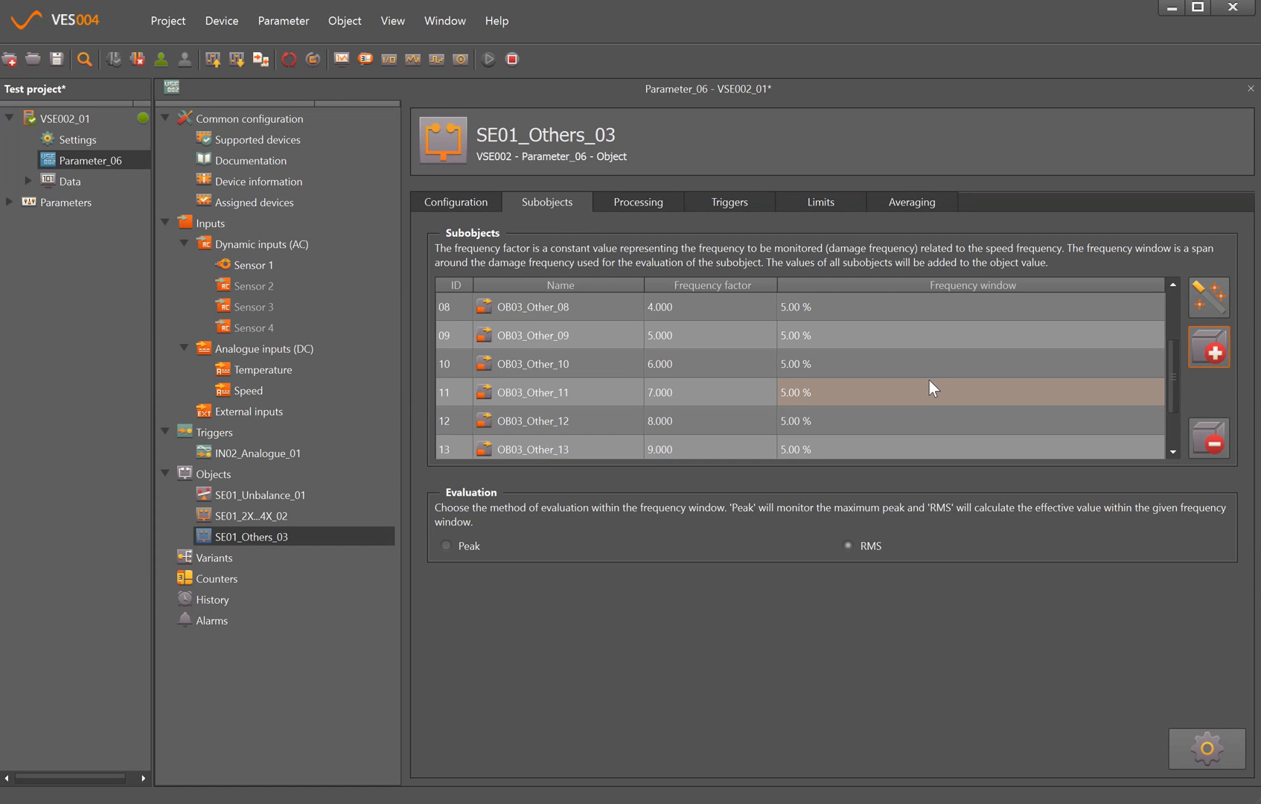
{"action": "scroll", "coordinate": [930, 380], "scroll_direction": "up", "scroll_amount": 2}
Step: Delete subobject OB03_Other_02 from SE01_Others_03
{"action": "left_click", "coordinate": [741, 308]}
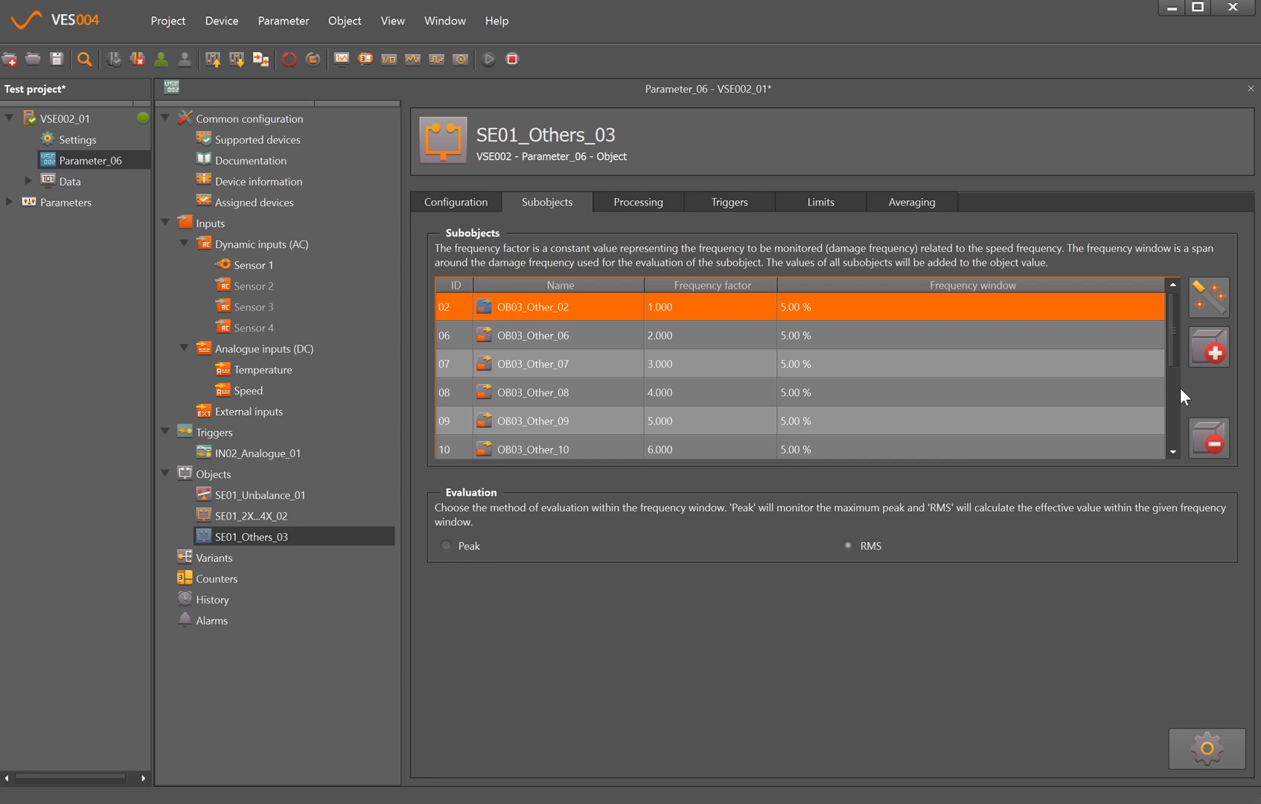
{"action": "left_click", "coordinate": [1206, 440]}
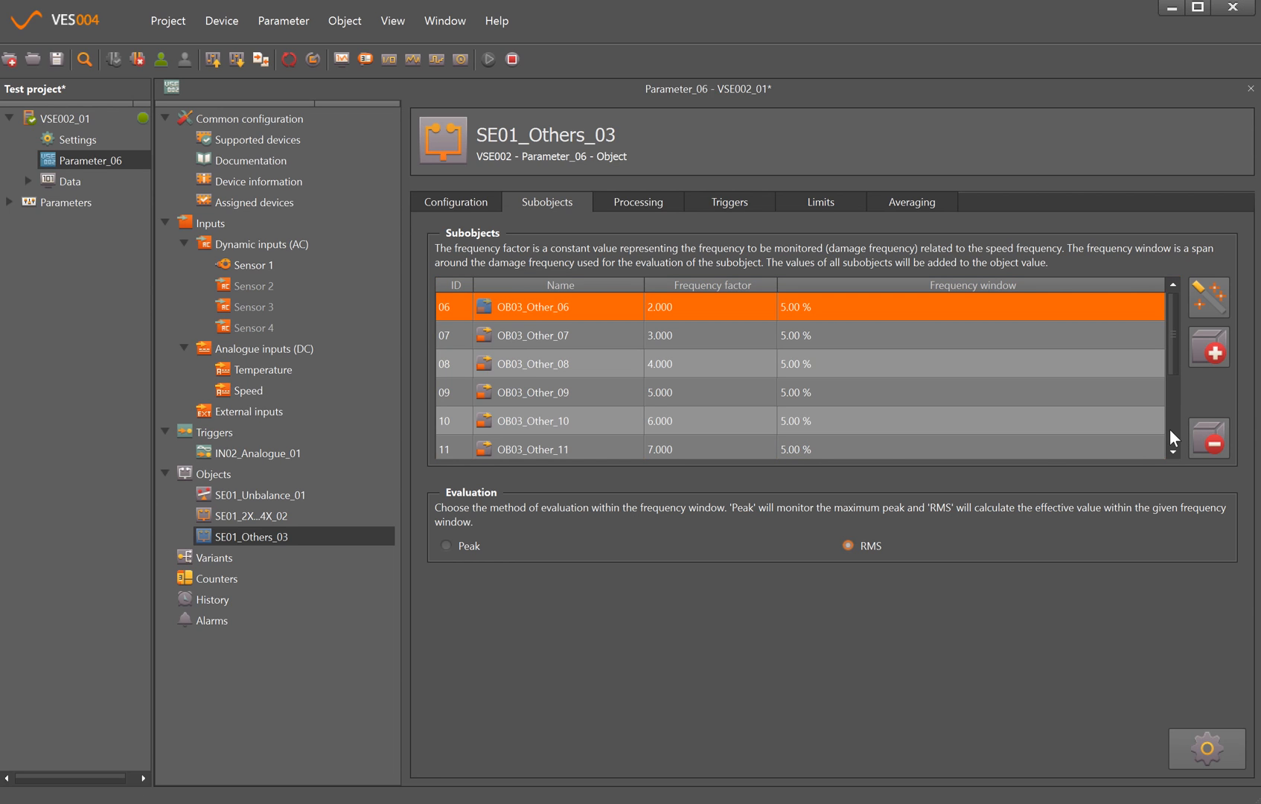
{"action": "scroll", "coordinate": [682, 332], "scroll_direction": "down", "scroll_amount": 3}
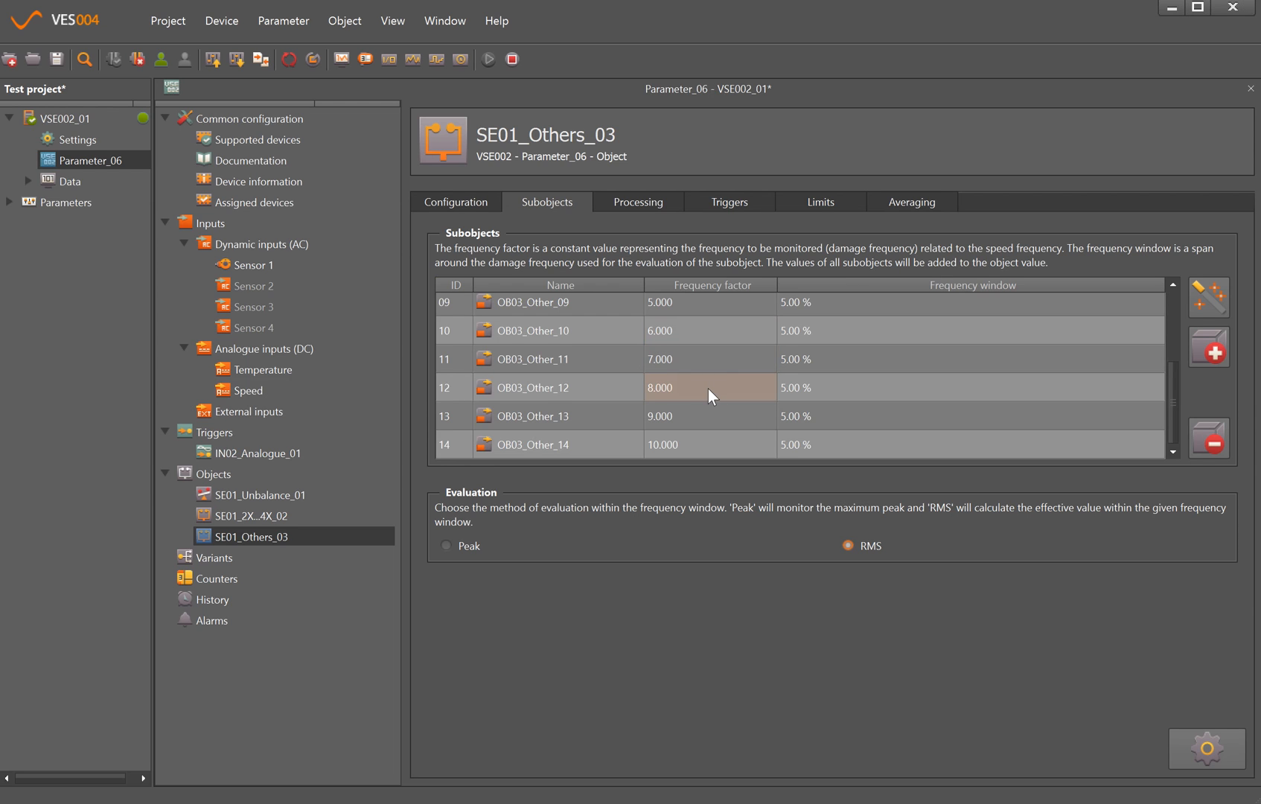
Step: Set SE01_Others_03 to velocity mm/s and review its trigger settings
{"action": "left_click", "coordinate": [654, 203]}
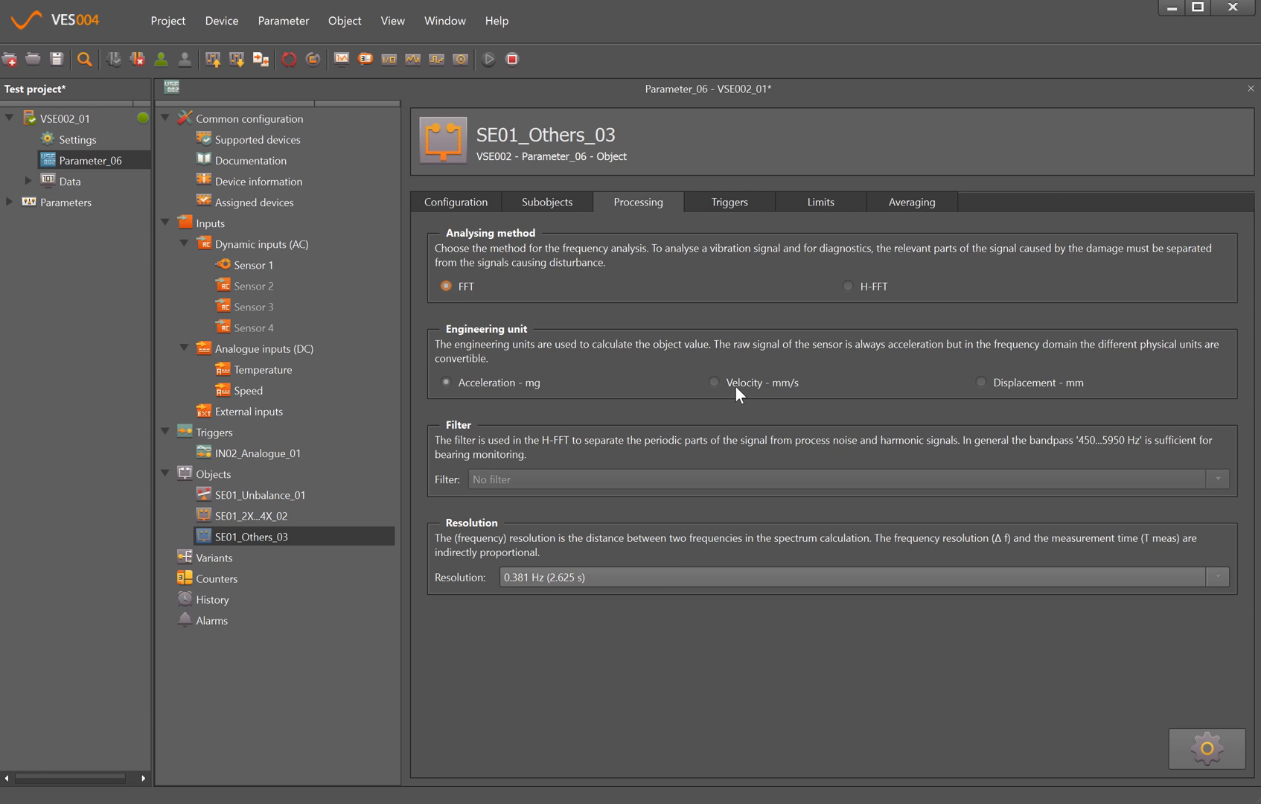
{"action": "left_click", "coordinate": [716, 382]}
{"action": "left_click", "coordinate": [729, 201]}
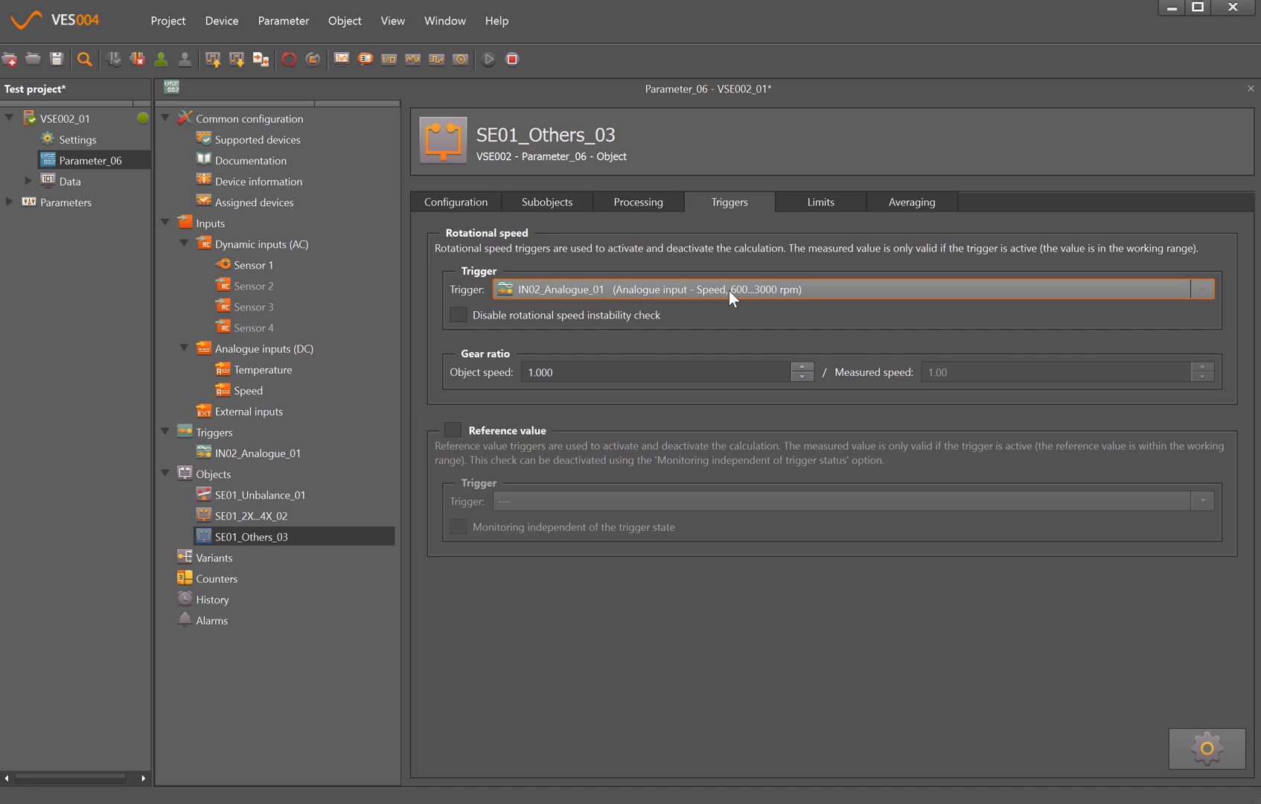
Step: Set the damage limit to 4.00 mm/s and the warning limit to 2.00 mm/s
{"action": "left_click", "coordinate": [813, 201]}
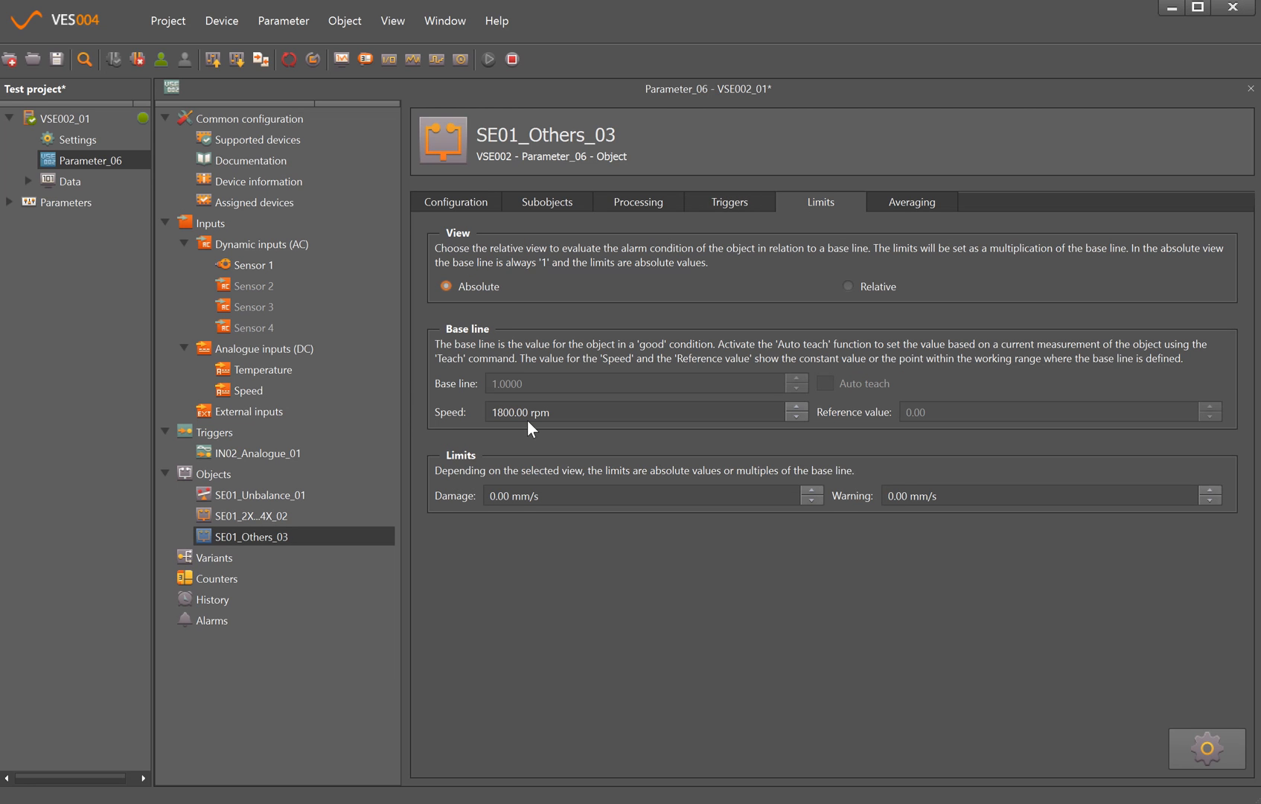
{"action": "left_click", "coordinate": [485, 496]}
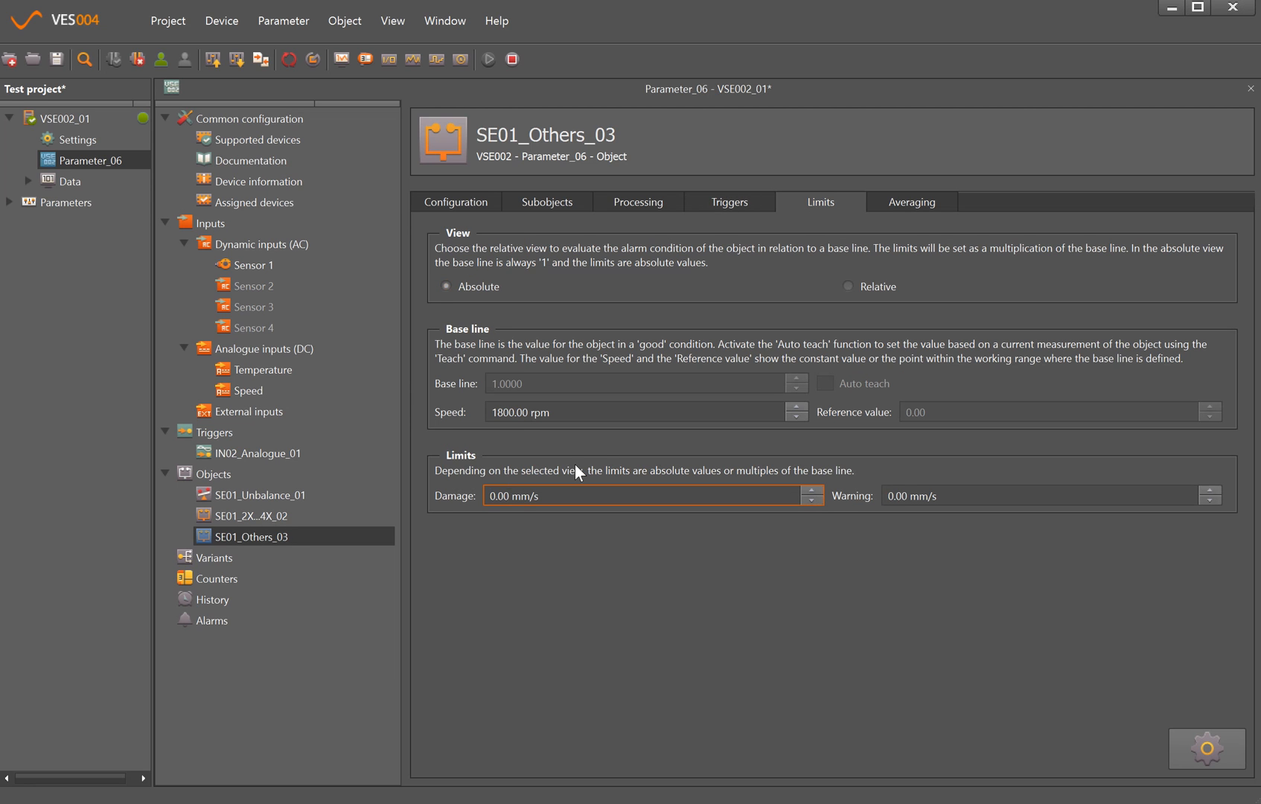
{"action": "type", "text": "4"}
{"action": "key", "text": "Delete"}
{"action": "left_click", "coordinate": [888, 496]}
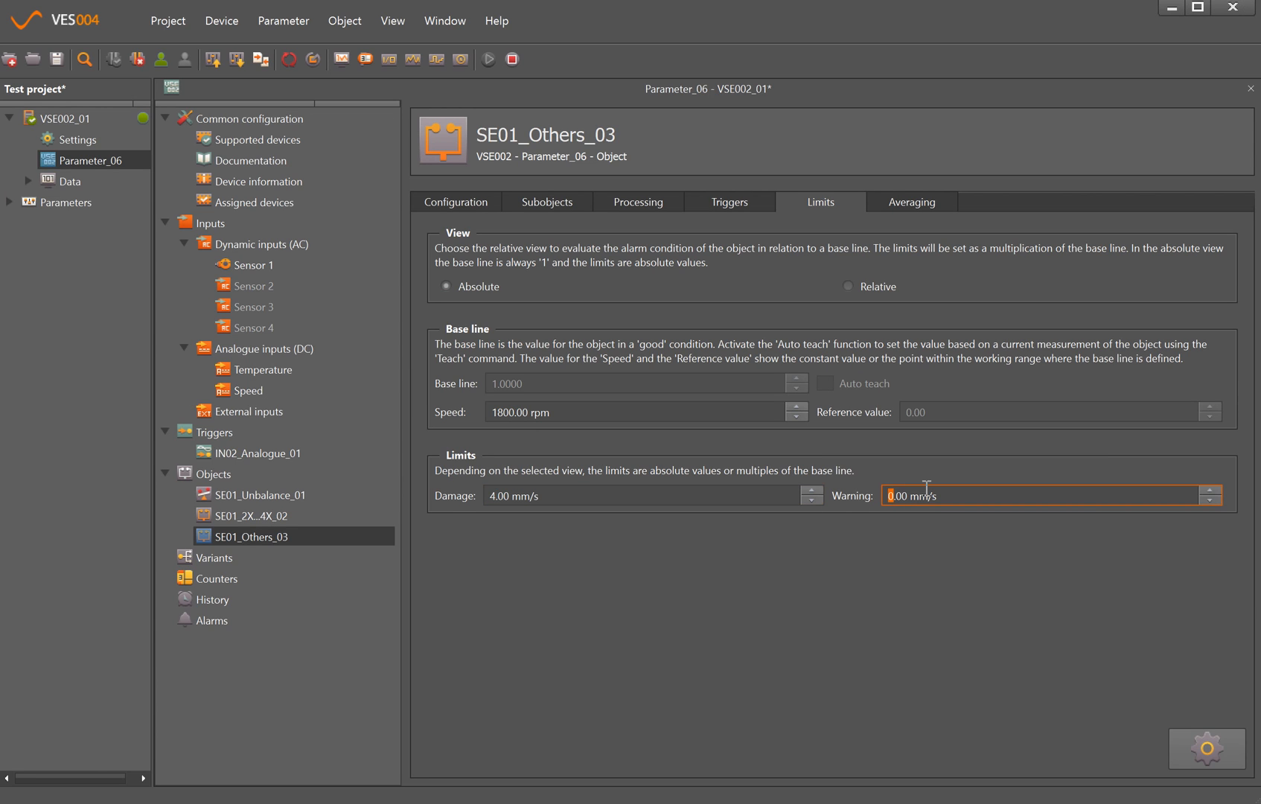
{"action": "type", "text": "2"}
Step: Create a new v-RMS frequency-domain object and edit its name to SE01_v_RMS_04
{"action": "right_click", "coordinate": [227, 474]}
{"action": "mouse_move", "coordinate": [289, 532]}
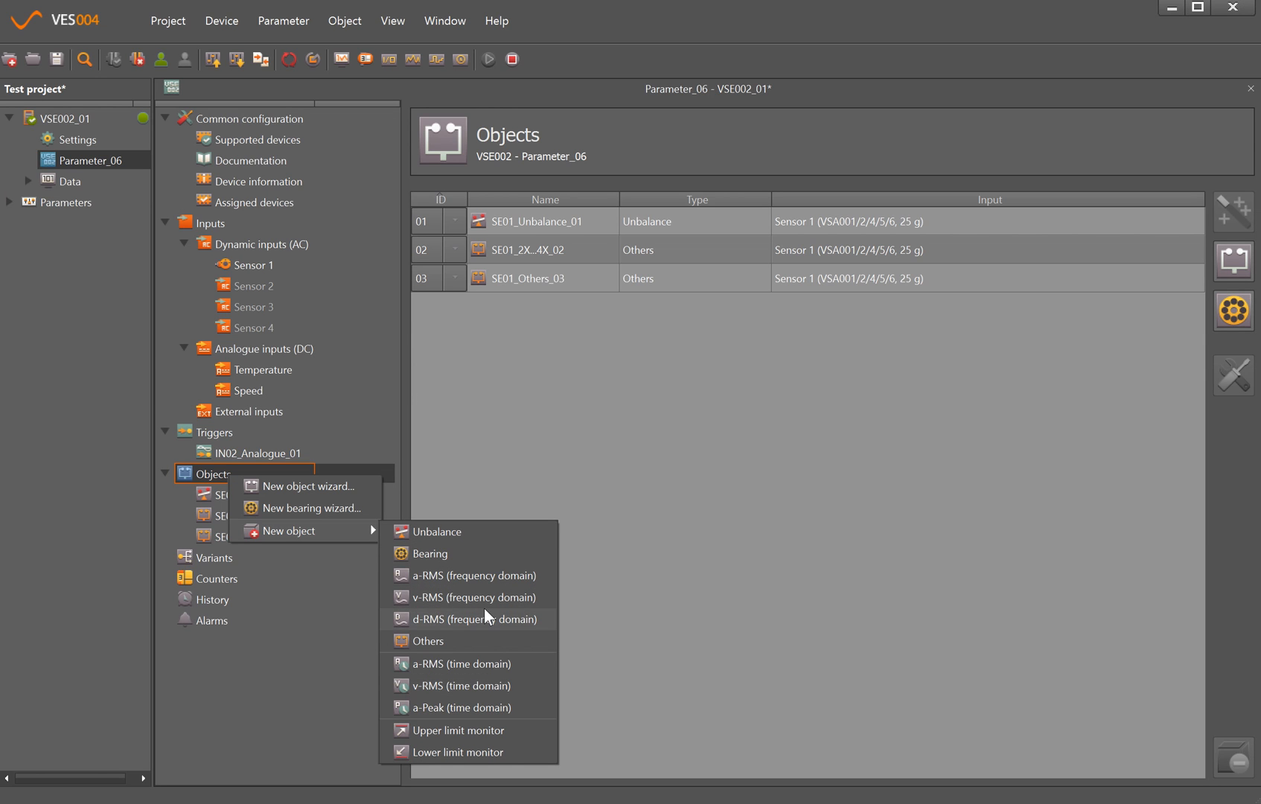
{"action": "left_click", "coordinate": [481, 598]}
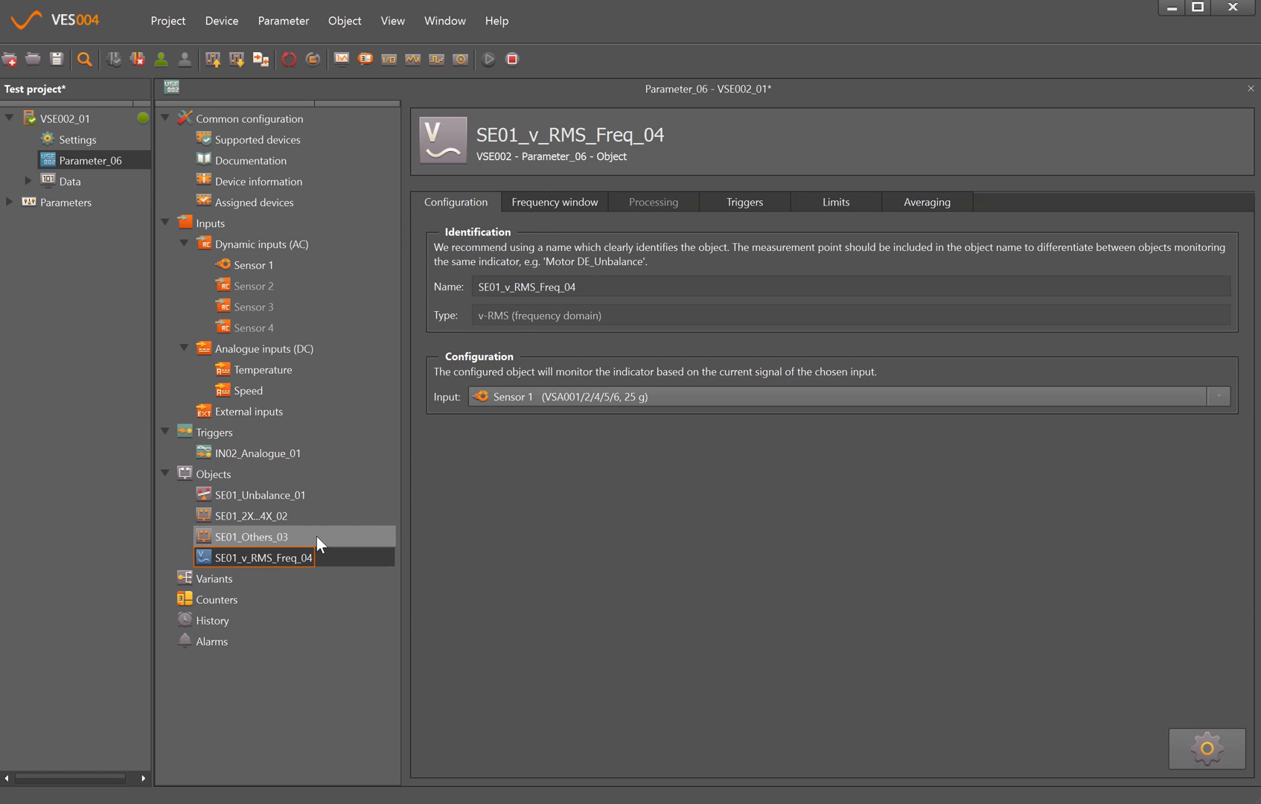
{"action": "left_click", "coordinate": [560, 287]}
{"action": "key", "text": "BackSpace"}
{"action": "key", "text": "BackSpace"}
{"action": "key", "text": "BackSpace"}
{"action": "key", "text": "BackSpace"}
{"action": "key", "text": "BackSpace"}
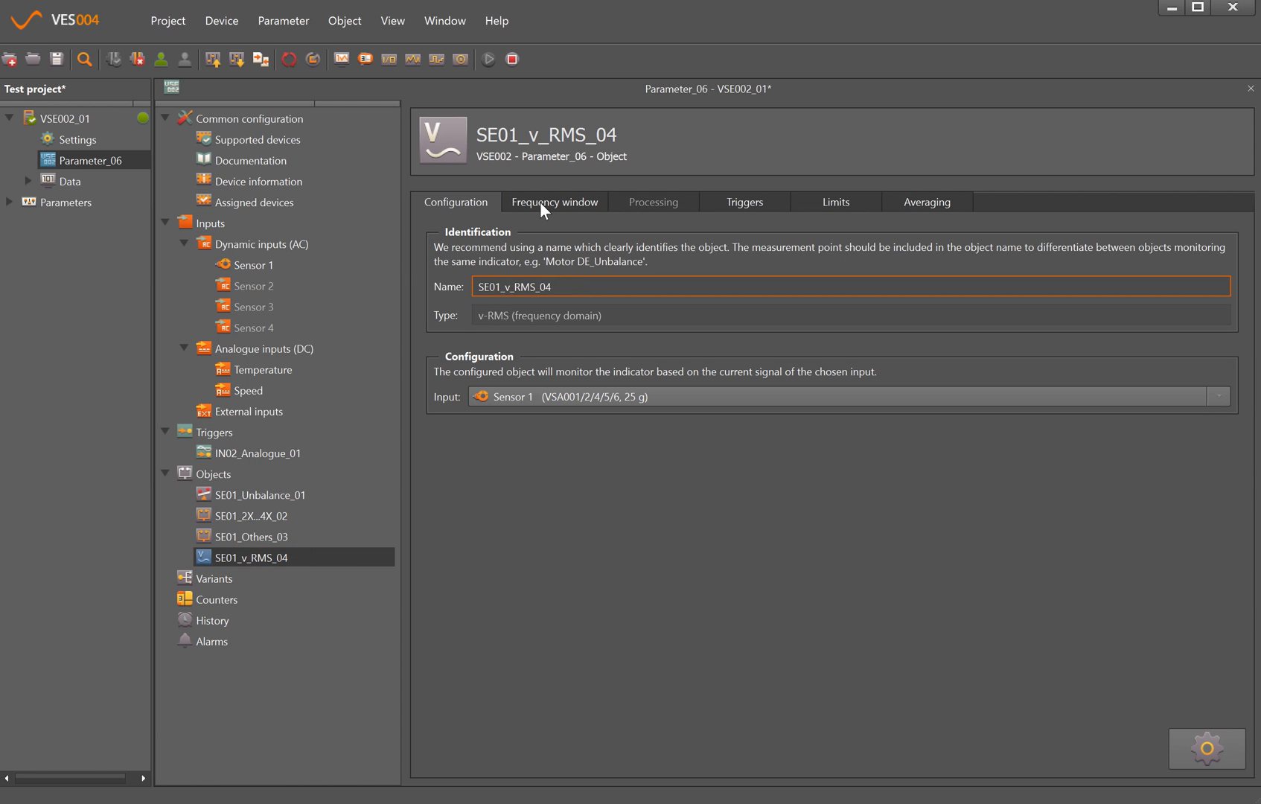
Step: Review frequency window, trigger and limit settings, then set averaging to 1 / 4
{"action": "left_click", "coordinate": [539, 202]}
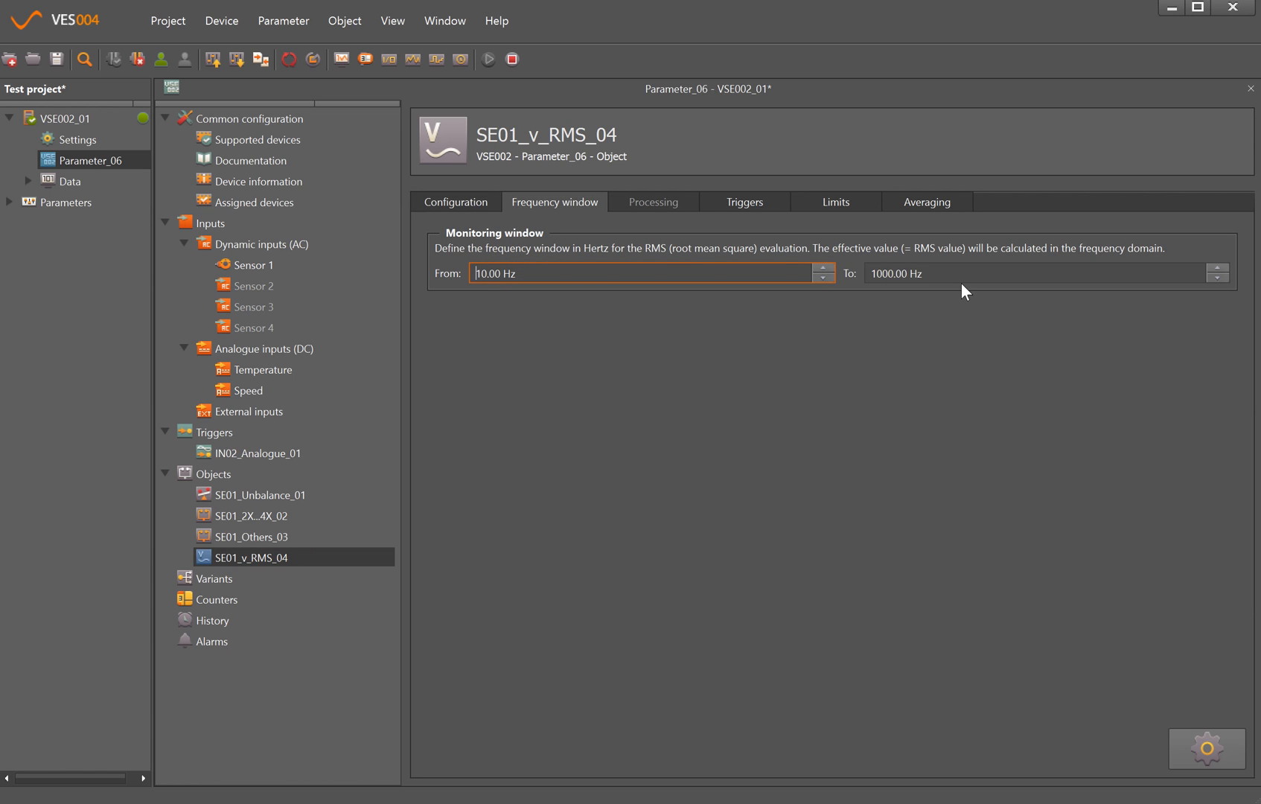
{"action": "left_click", "coordinate": [735, 202]}
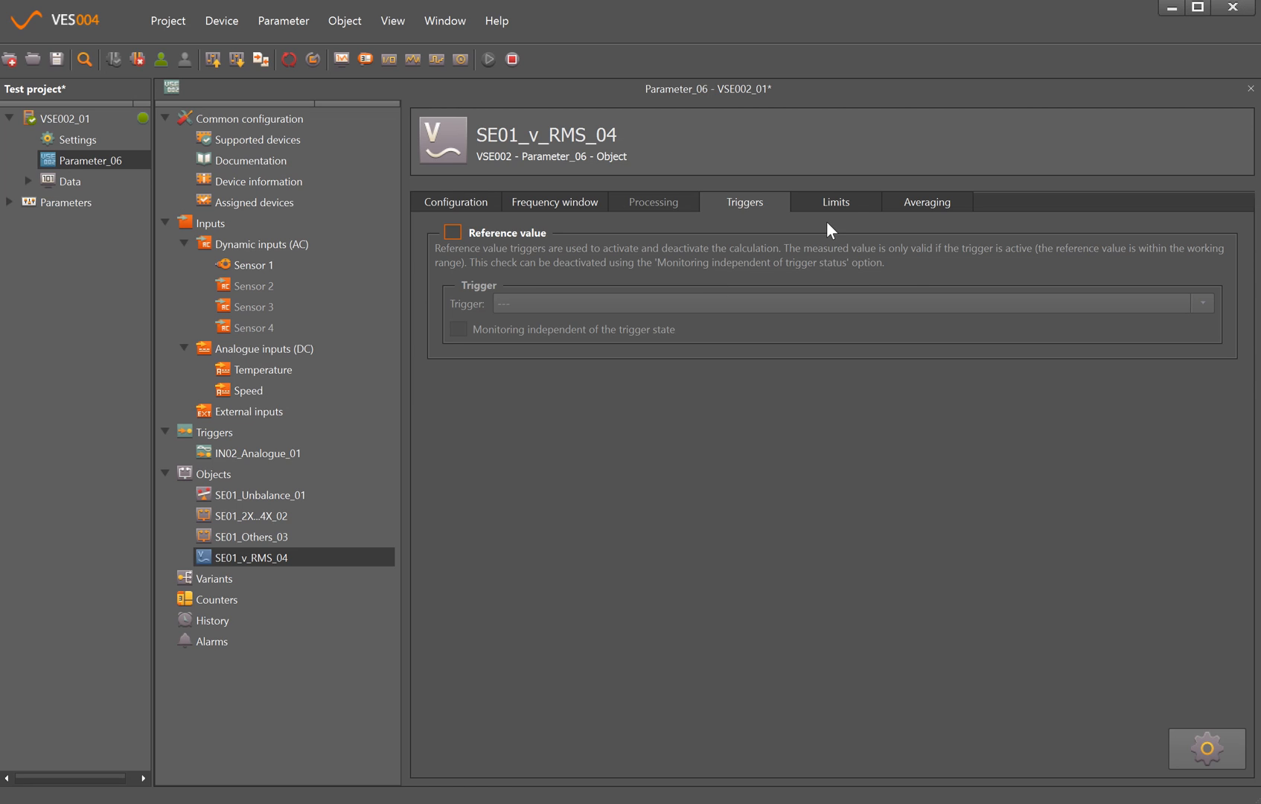
{"action": "left_click", "coordinate": [846, 200]}
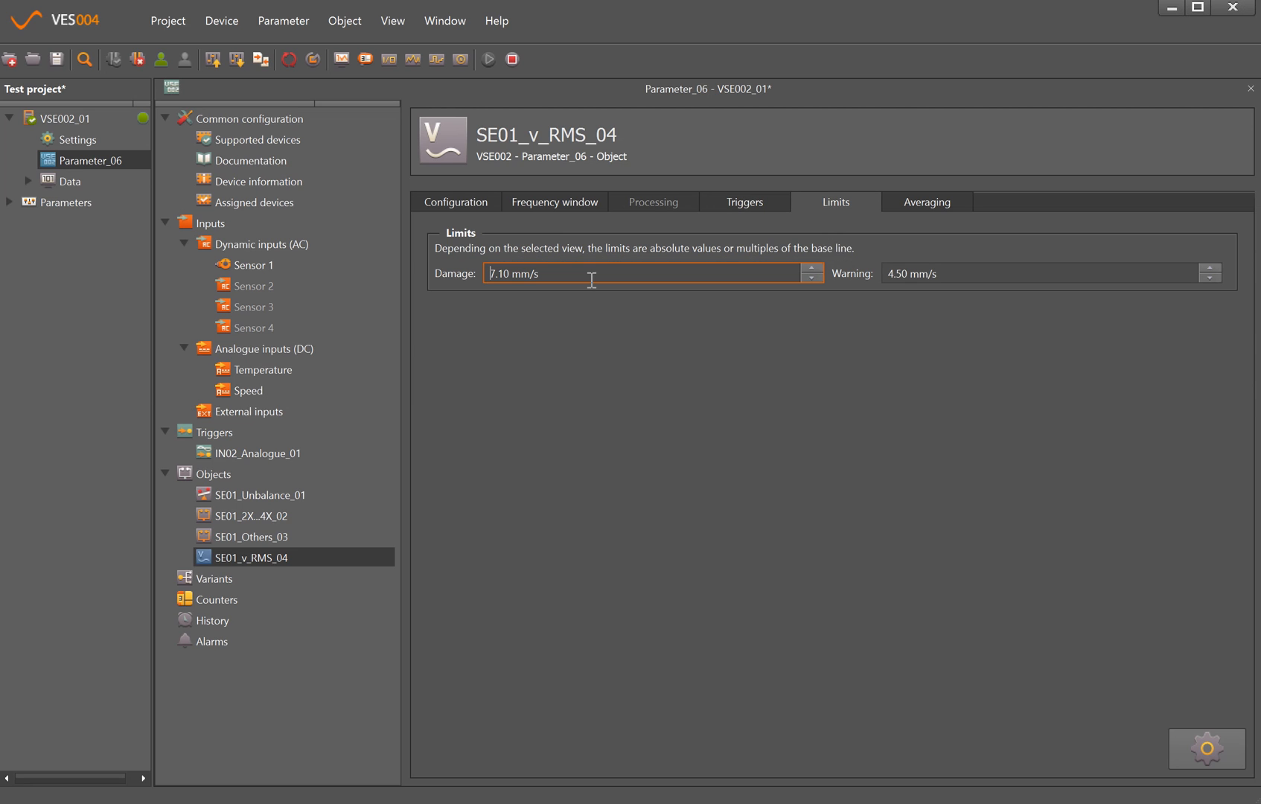
{"action": "left_click", "coordinate": [917, 205]}
{"action": "left_click", "coordinate": [680, 288]}
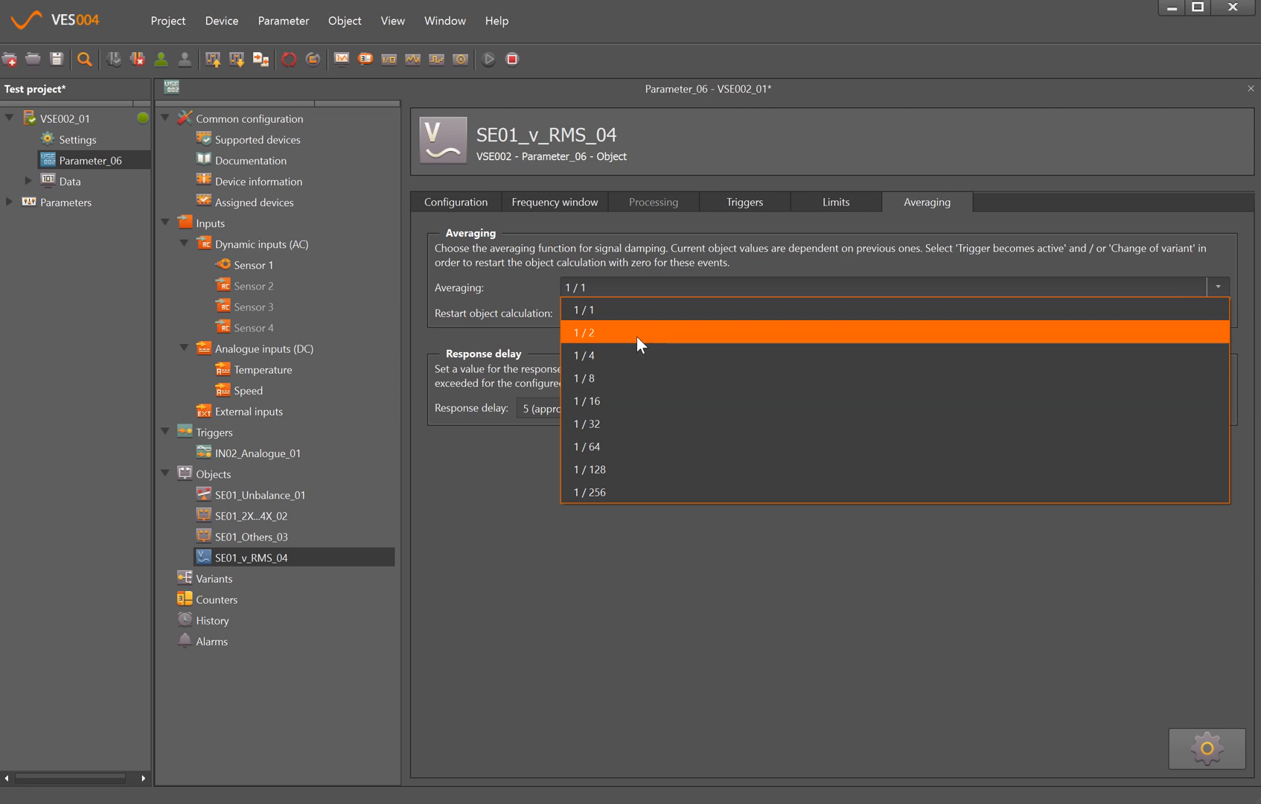
{"action": "left_click", "coordinate": [631, 350]}
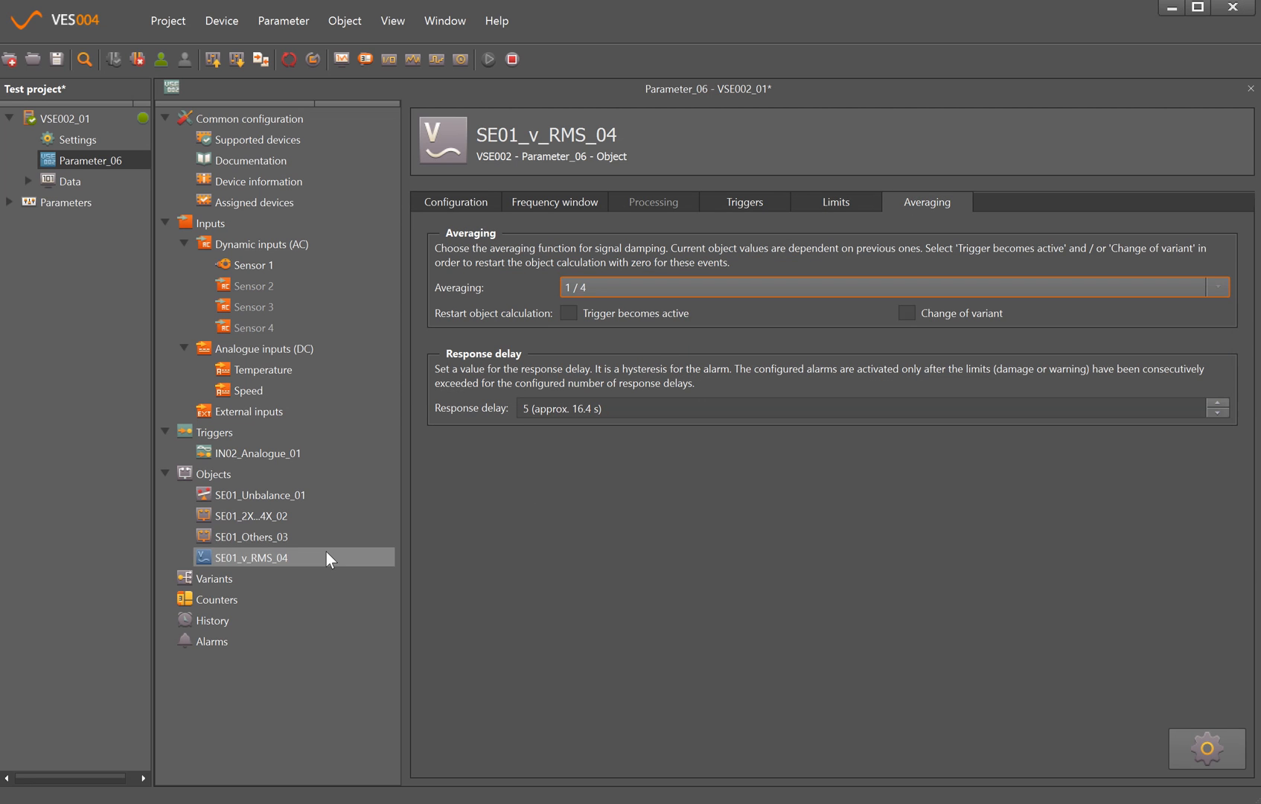
Step: Rename SE01_Others_03 in the tree, replacing 'Others' with '2X...10X'
{"action": "right_click", "coordinate": [259, 545]}
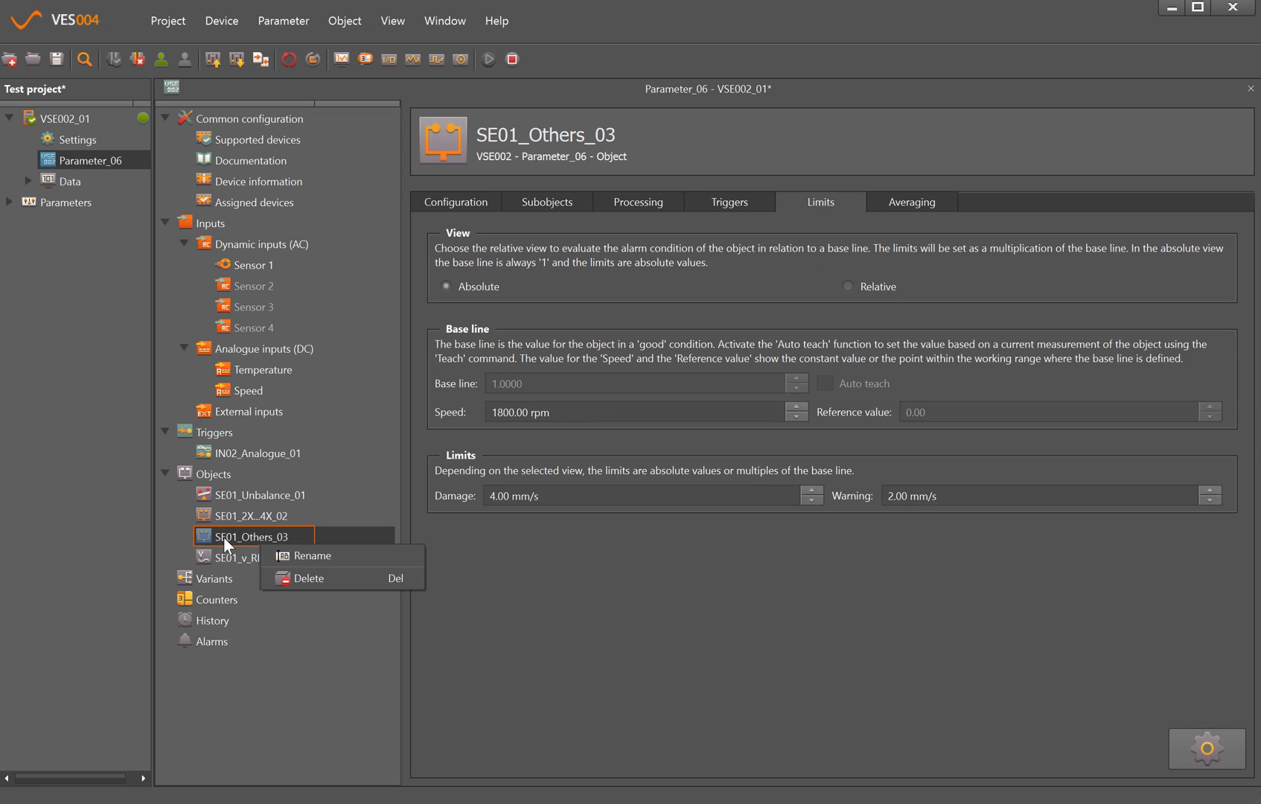
{"action": "left_click", "coordinate": [313, 557]}
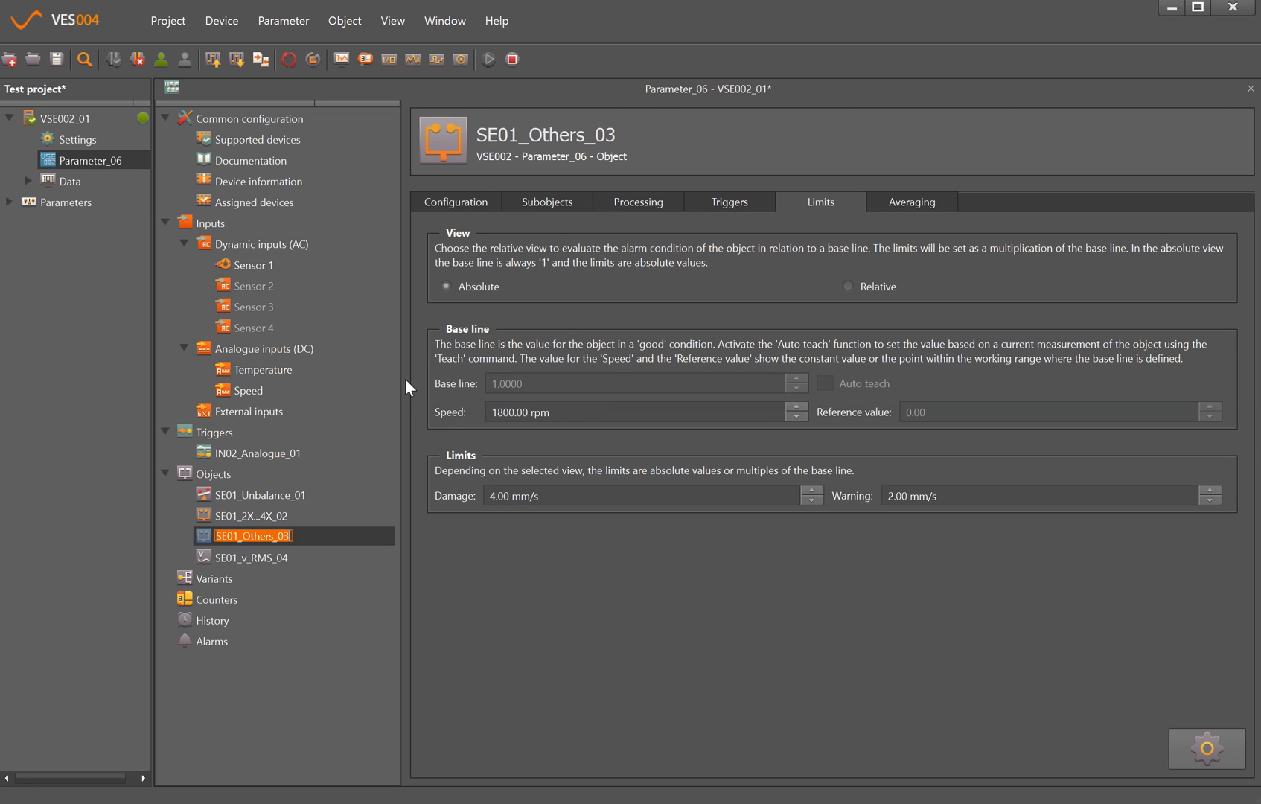
{"action": "left_click", "coordinate": [274, 538]}
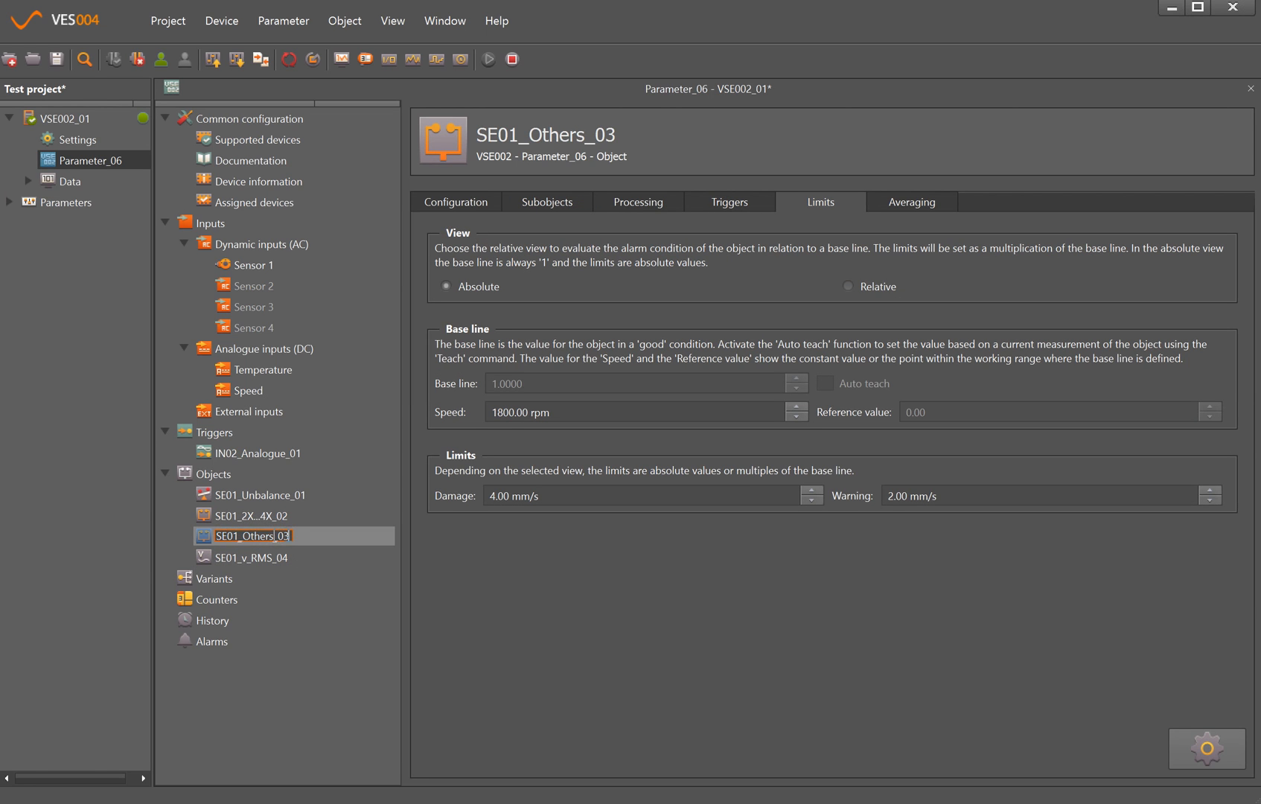
{"action": "key", "text": "BackSpace"}
{"action": "key", "text": "BackSpace"}
{"action": "key", "text": "BackSpace"}
{"action": "key", "text": "BackSpace"}
{"action": "key", "text": "BackSpace"}
{"action": "key", "text": "BackSpace"}
{"action": "type", "text": "2X"}
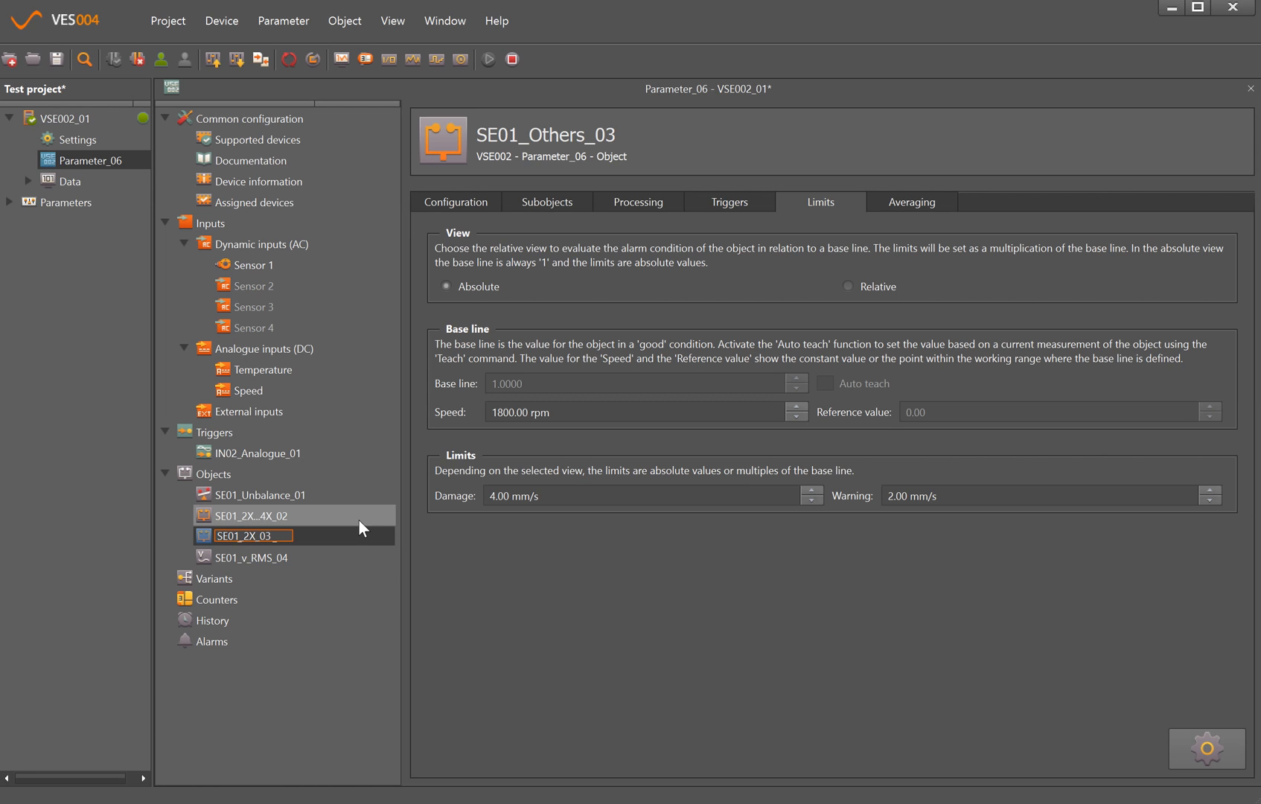
{"action": "type", "text": "...10X"}
{"action": "key", "text": "Return"}
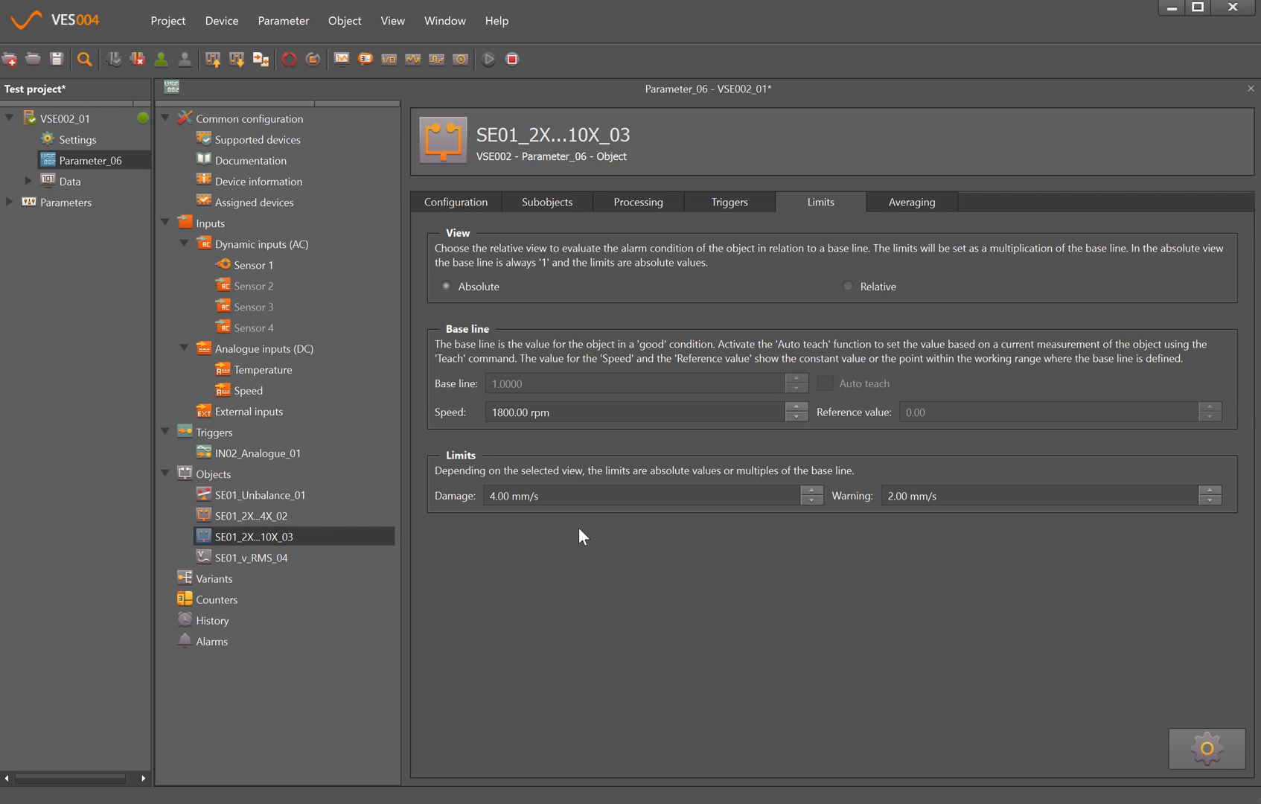
Step: Start the bearing wizard with only Sensor 1 selected as dynamic input
{"action": "right_click", "coordinate": [219, 479]}
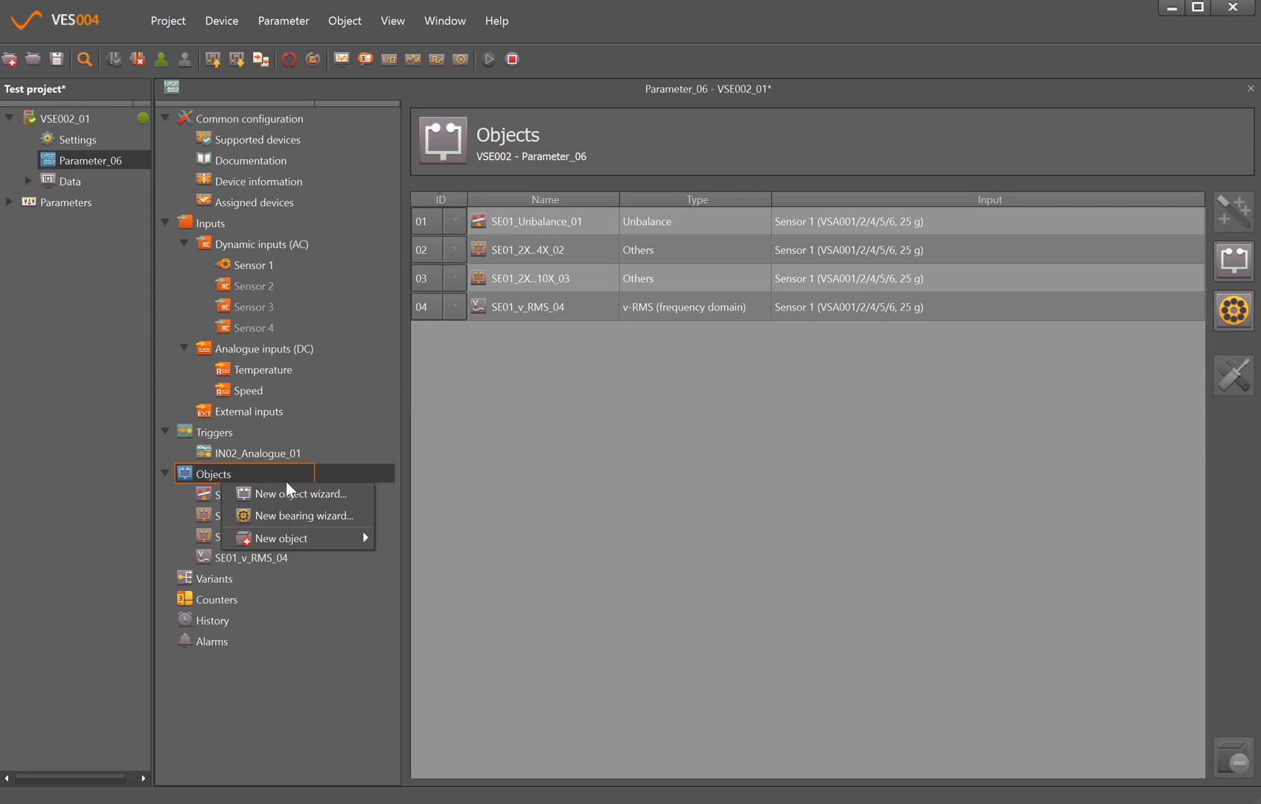
{"action": "left_click", "coordinate": [346, 519]}
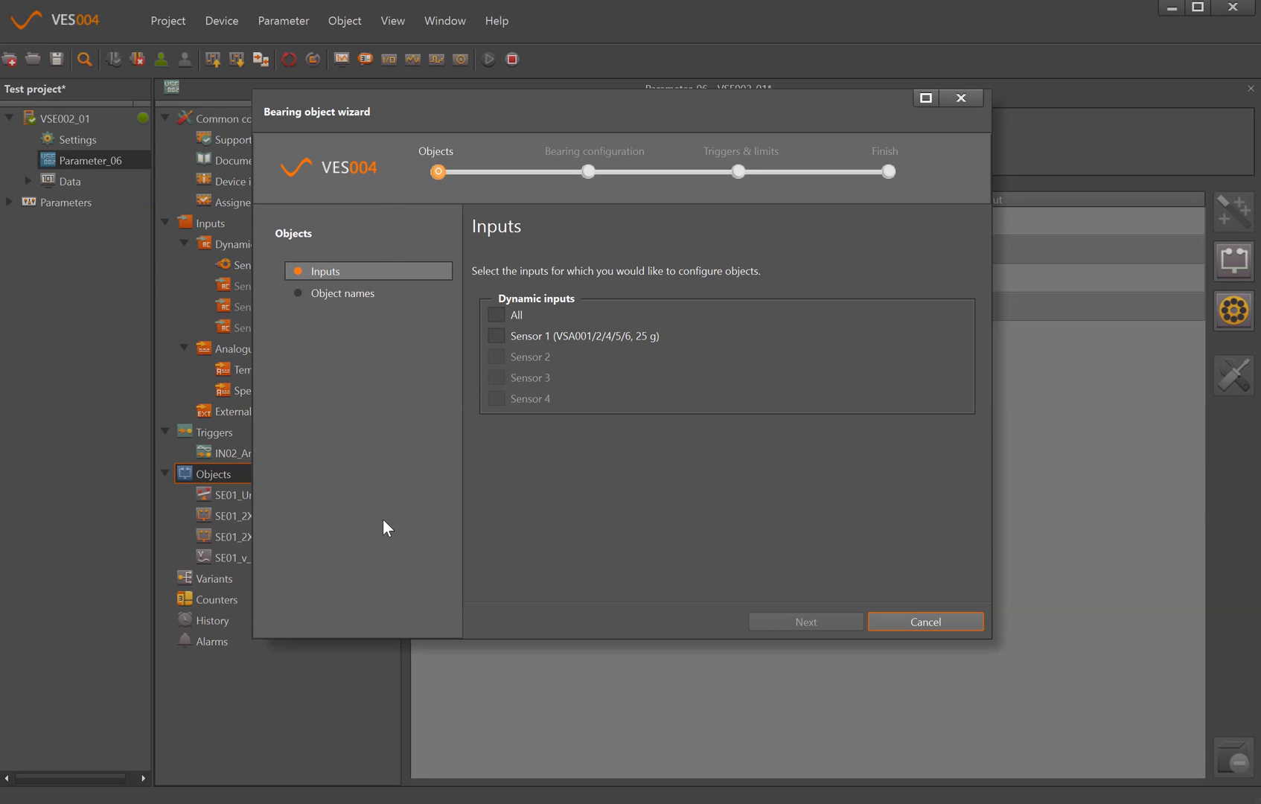
{"action": "left_click", "coordinate": [499, 315]}
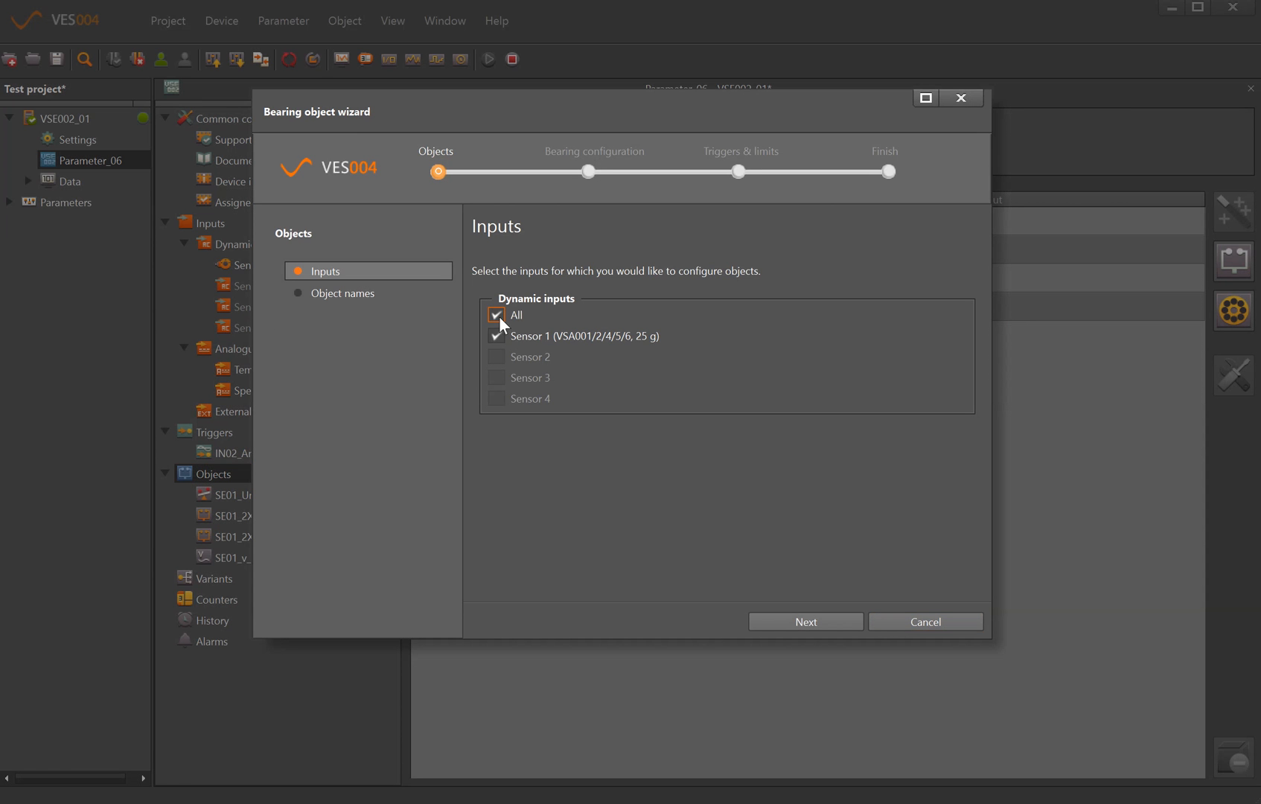
{"action": "left_click", "coordinate": [498, 316]}
{"action": "left_click", "coordinate": [807, 622]}
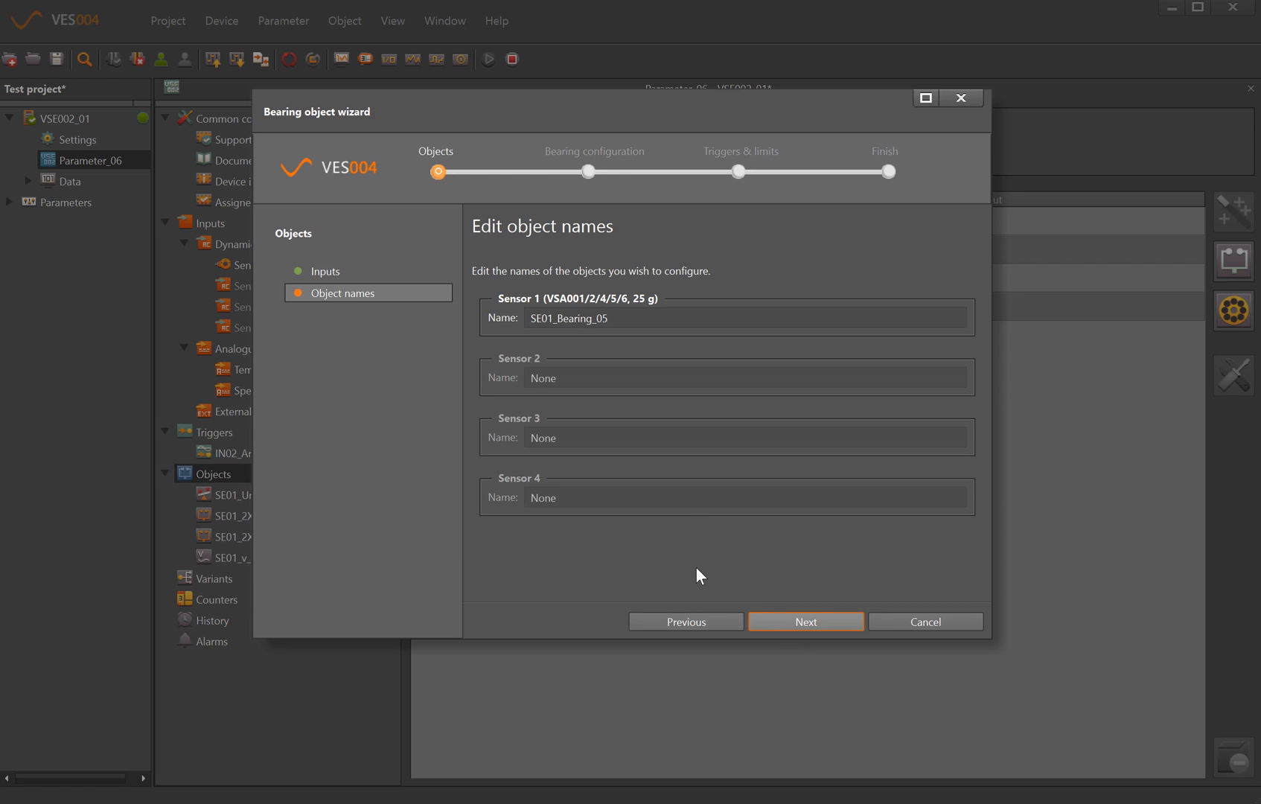
Step: Name the object SE01_Bearing_6210_05 and proceed to bearing configuration
{"action": "left_click", "coordinate": [592, 318]}
{"action": "type", "text": "_"}
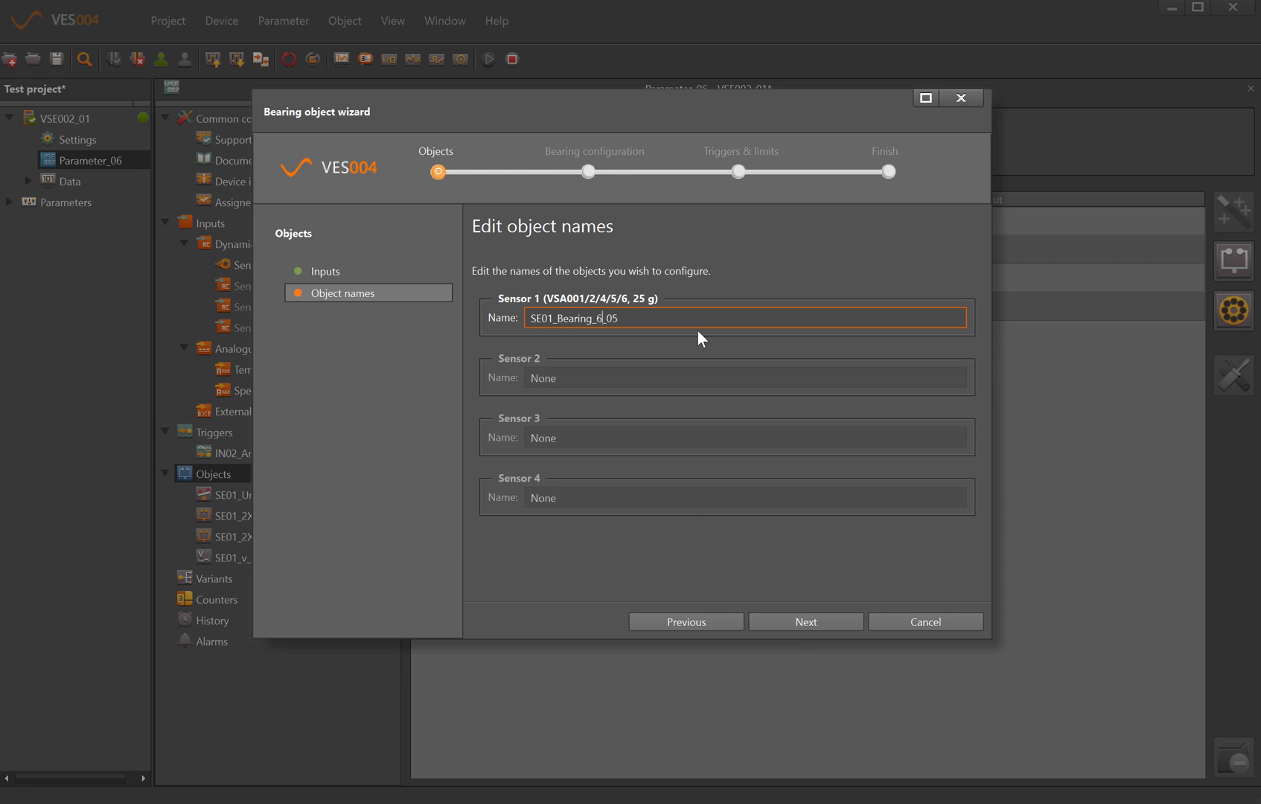
{"action": "type", "text": "210"}
{"action": "left_click", "coordinate": [815, 620]}
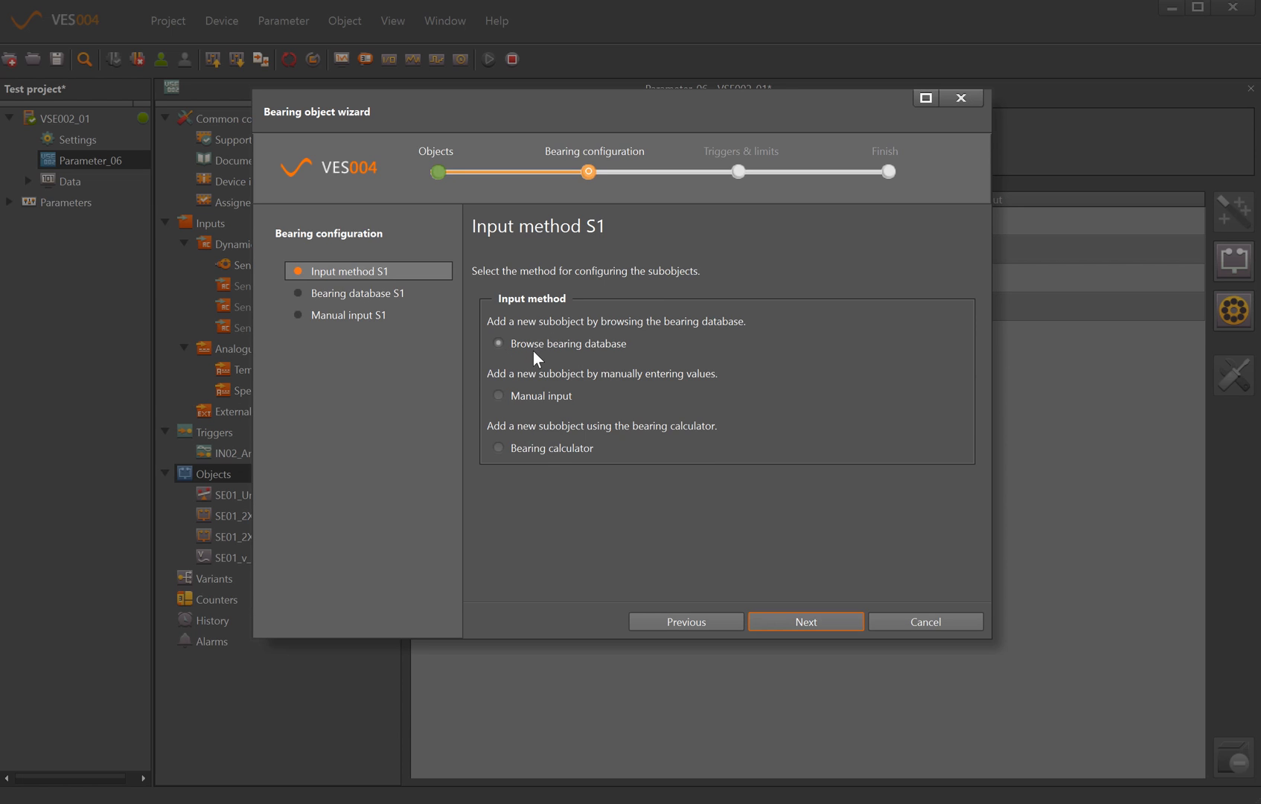
Step: Preview the bearing calculator and manual input methods before returning to the method choice
{"action": "left_click", "coordinate": [539, 449]}
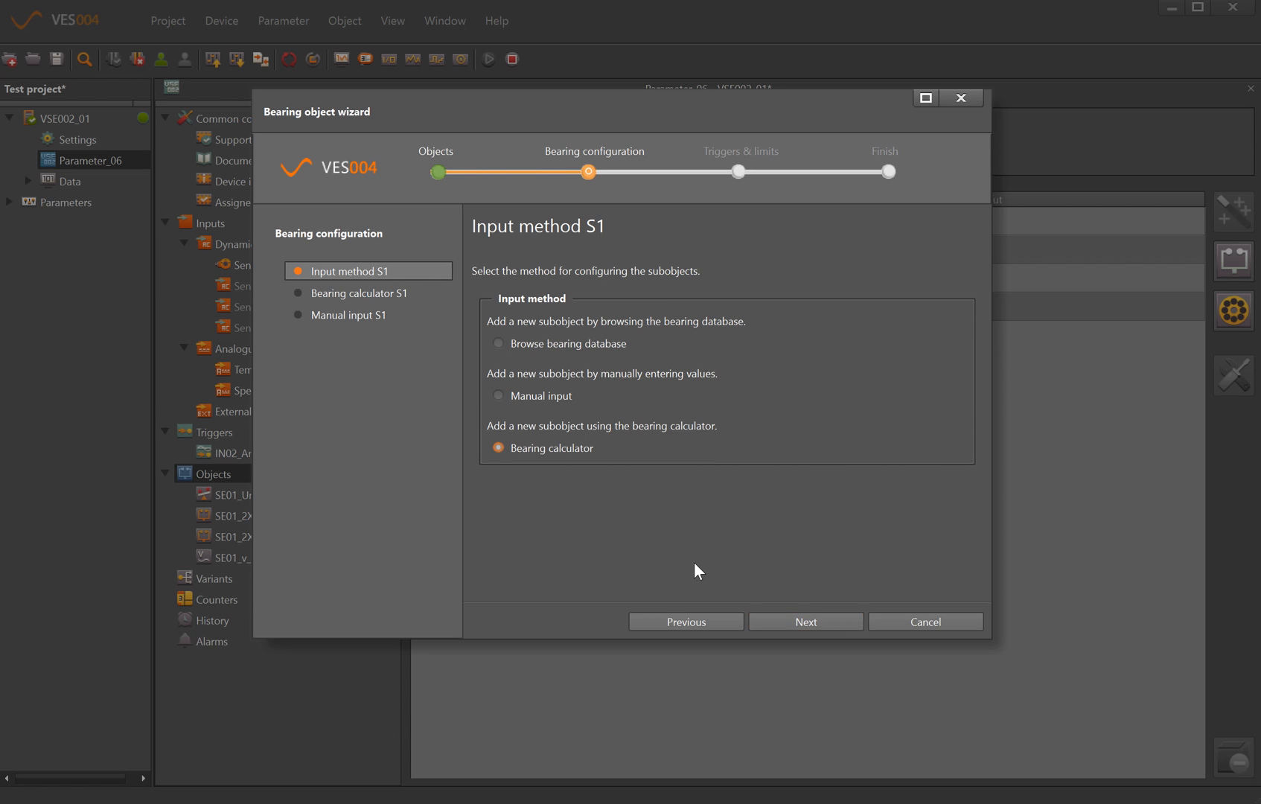
{"action": "left_click", "coordinate": [840, 627]}
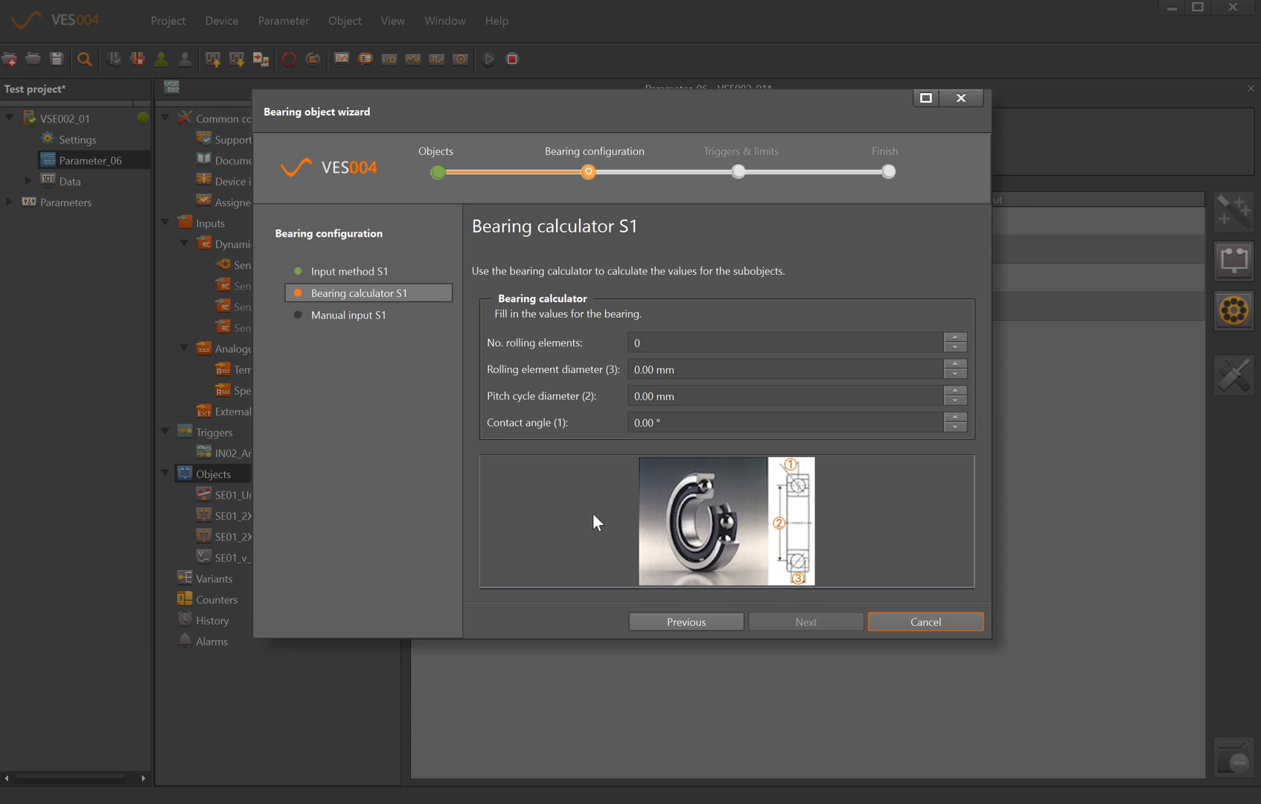
{"action": "left_click", "coordinate": [696, 622]}
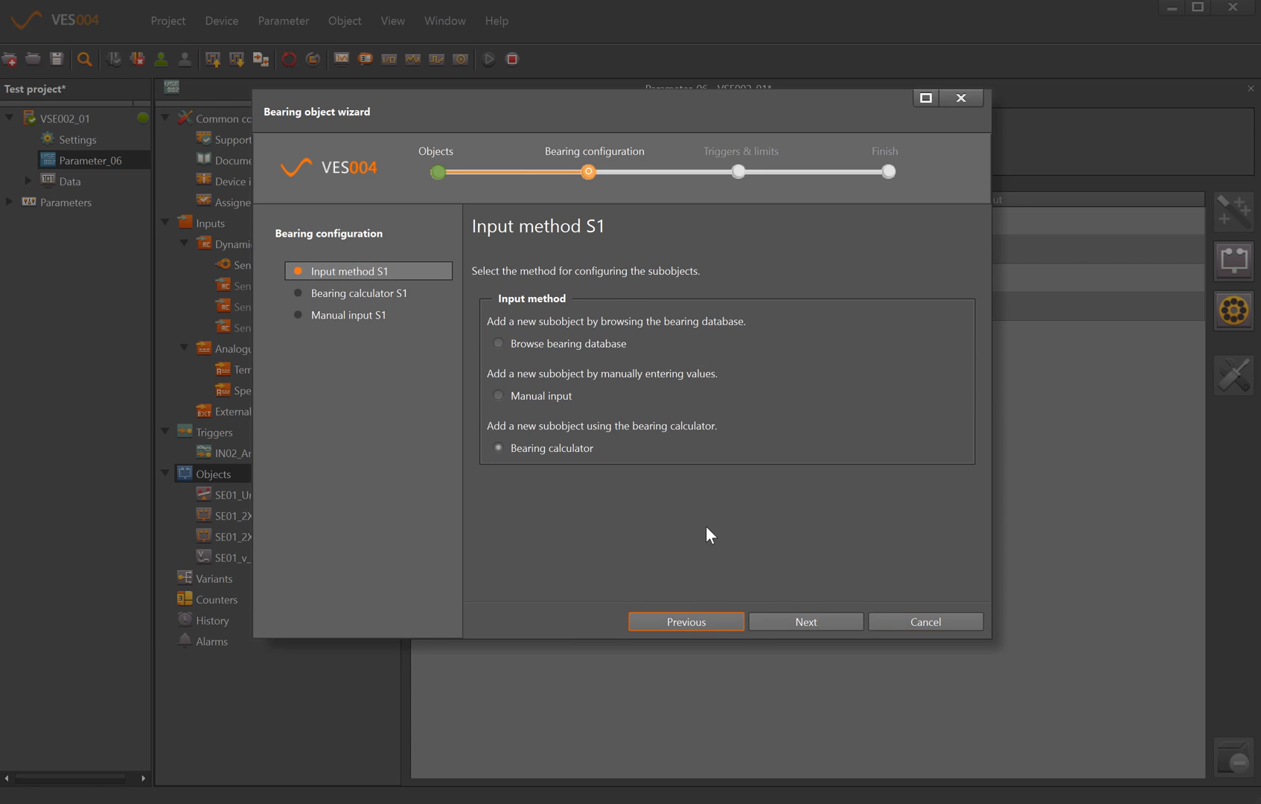
{"action": "left_click", "coordinate": [545, 399]}
{"action": "left_click", "coordinate": [815, 618]}
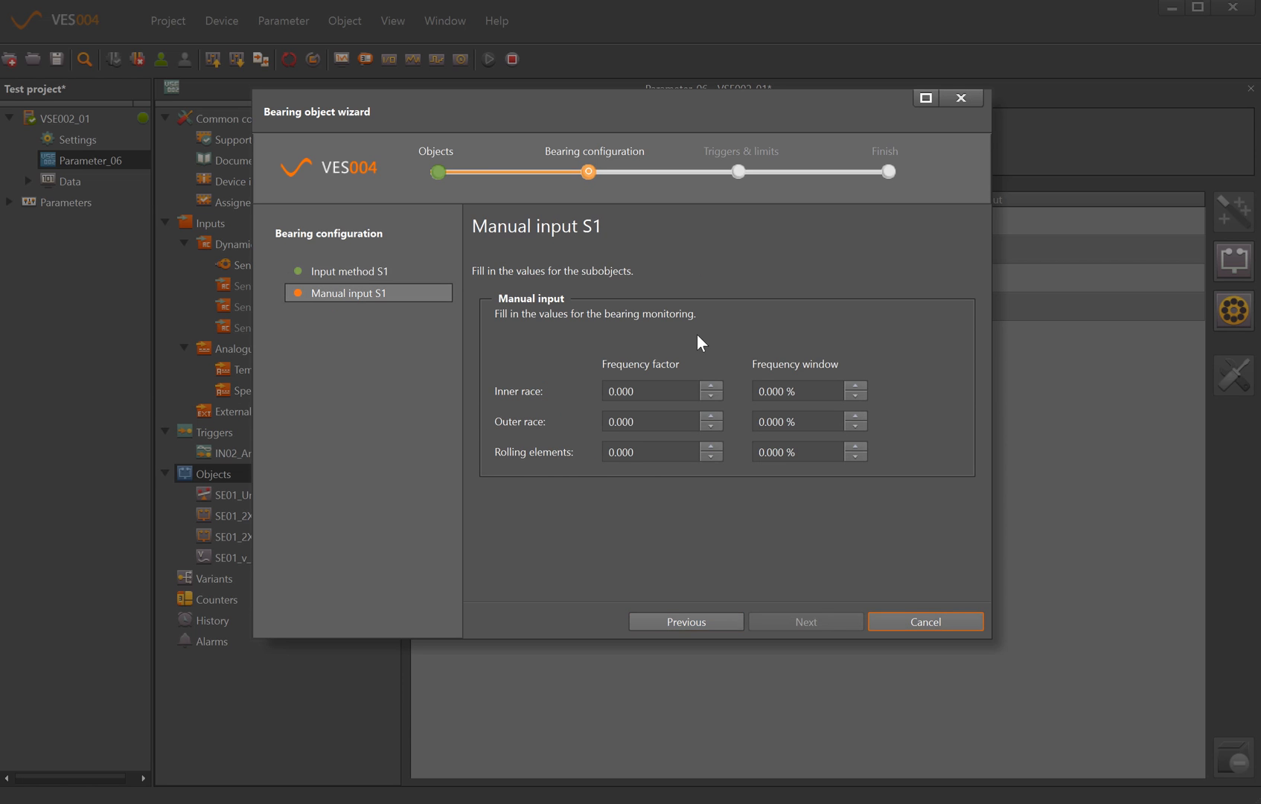
{"action": "left_click", "coordinate": [706, 621]}
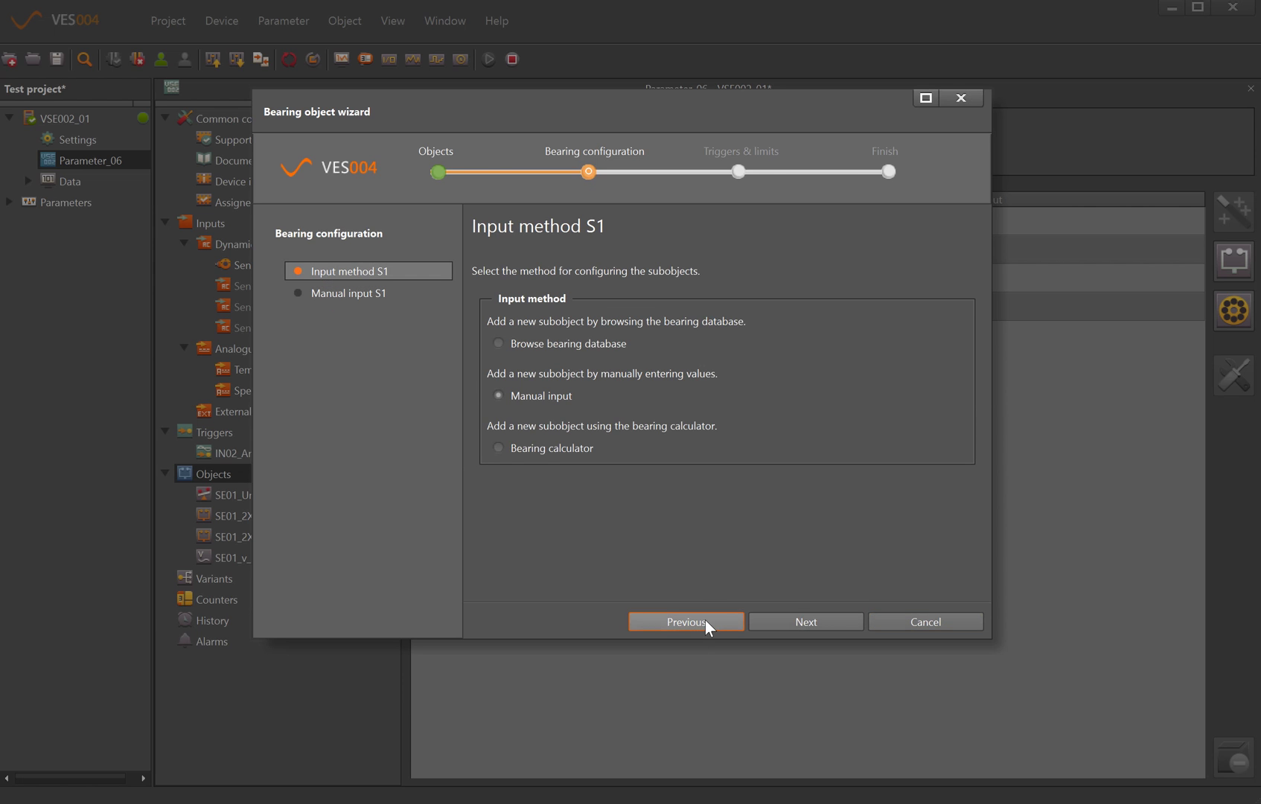
Step: Search the bearing database for 6210 and take over the SKF 6210 frequency factors
{"action": "left_click", "coordinate": [542, 345]}
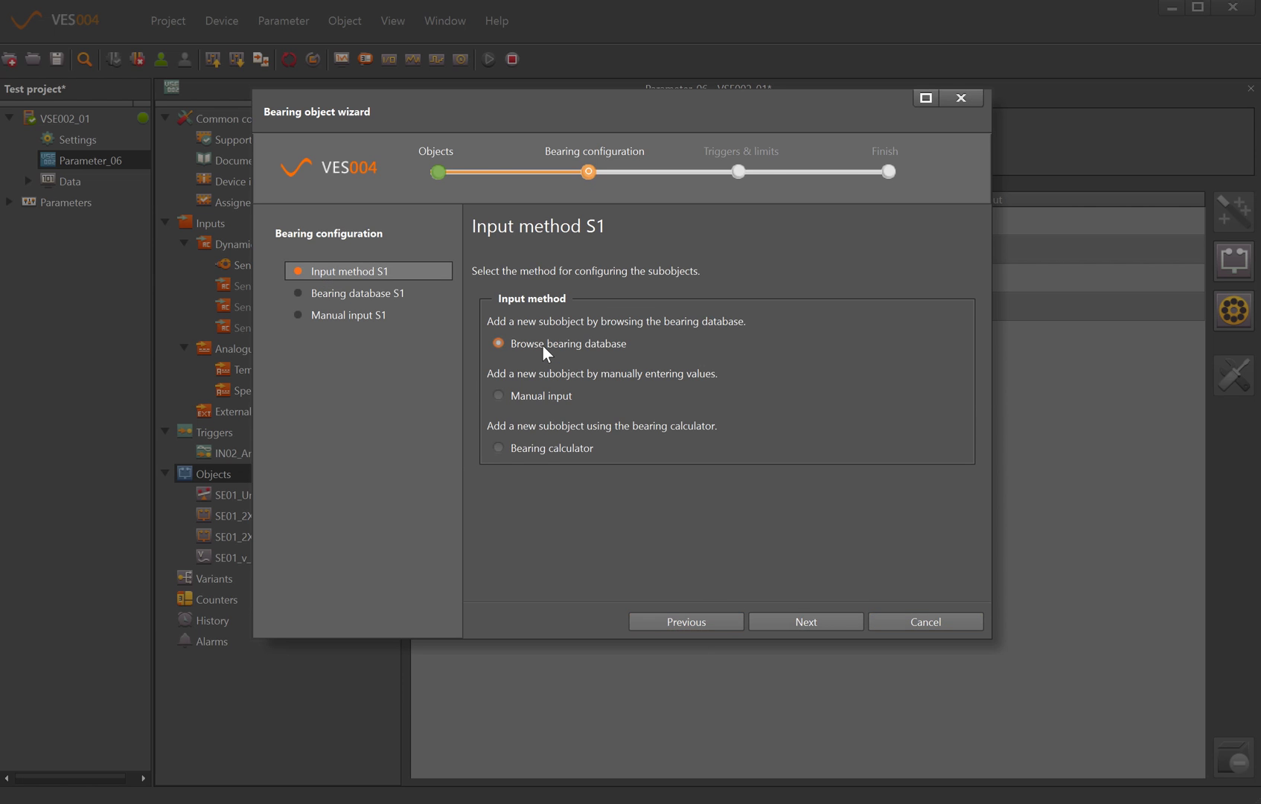
{"action": "left_click", "coordinate": [826, 623]}
{"action": "left_click", "coordinate": [643, 340]}
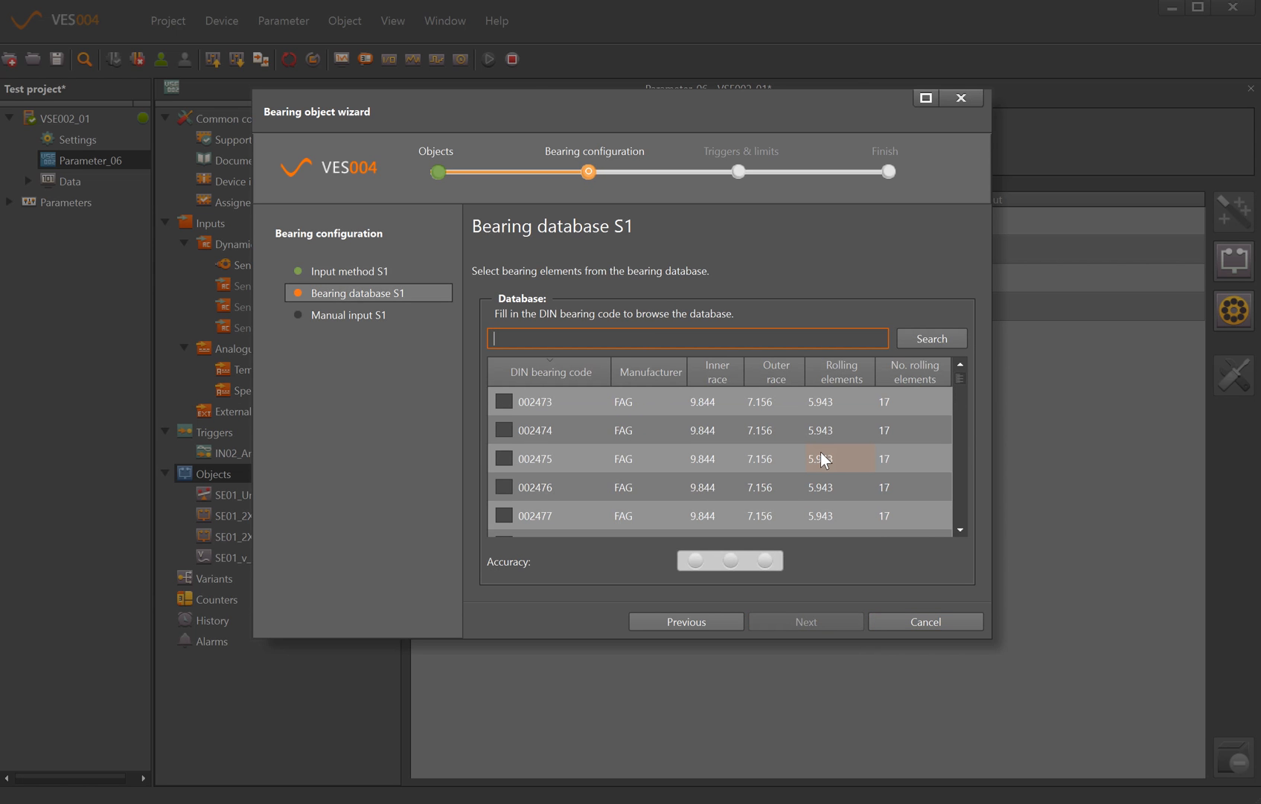
{"action": "type", "text": "6210"}
{"action": "left_click", "coordinate": [931, 338]}
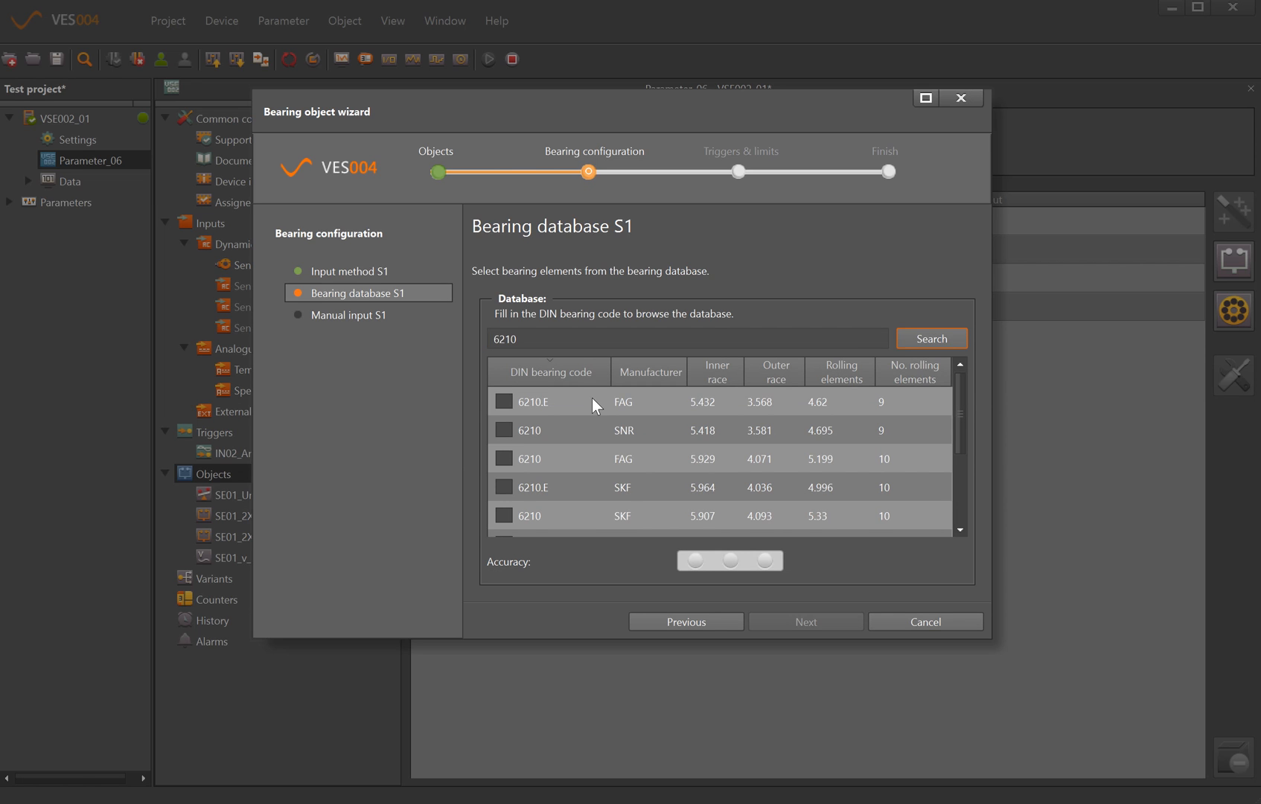
{"action": "scroll", "coordinate": [593, 398], "scroll_direction": "down", "scroll_amount": 3}
{"action": "left_click", "coordinate": [503, 431]}
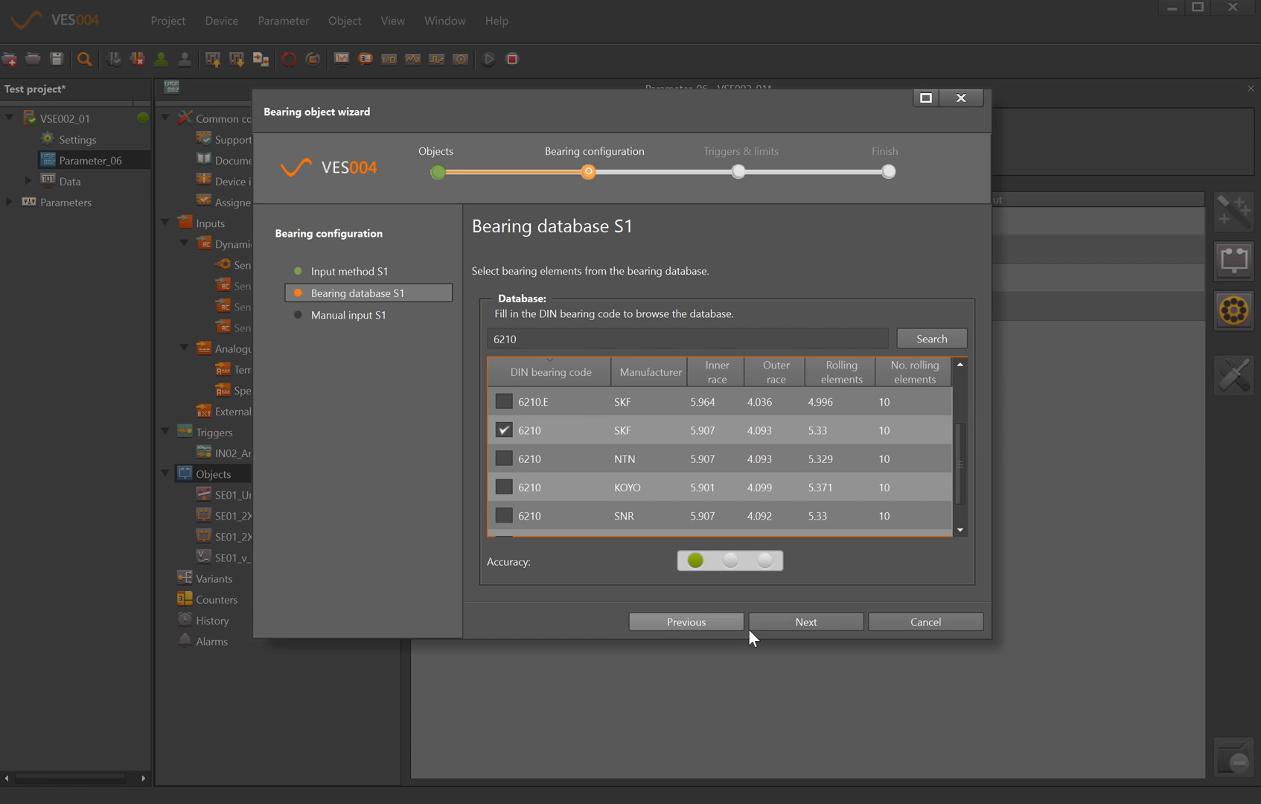
{"action": "left_click", "coordinate": [806, 622]}
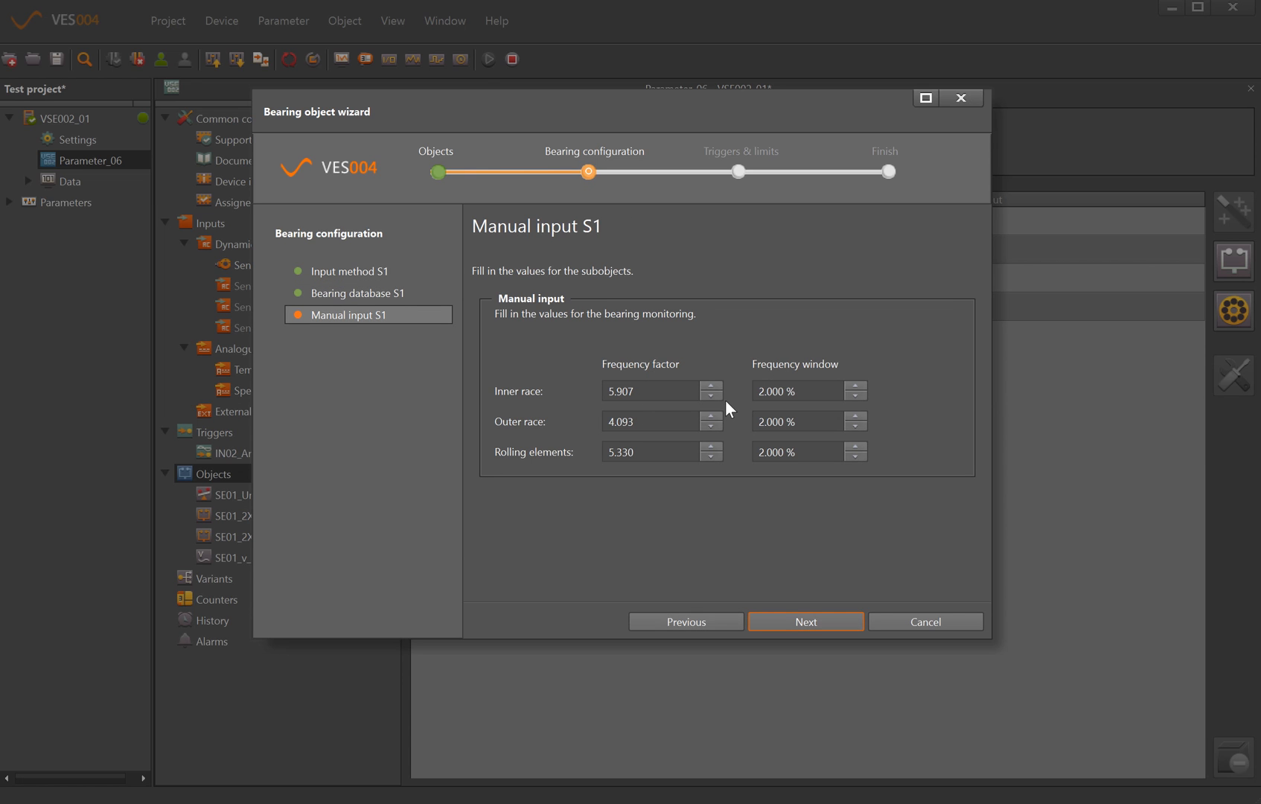
Step: Step through trigger, speed and gear pages and finish SE01_Bearing_6210_05 with 450 mg damage, 250 mg warning
{"action": "left_click", "coordinate": [799, 620]}
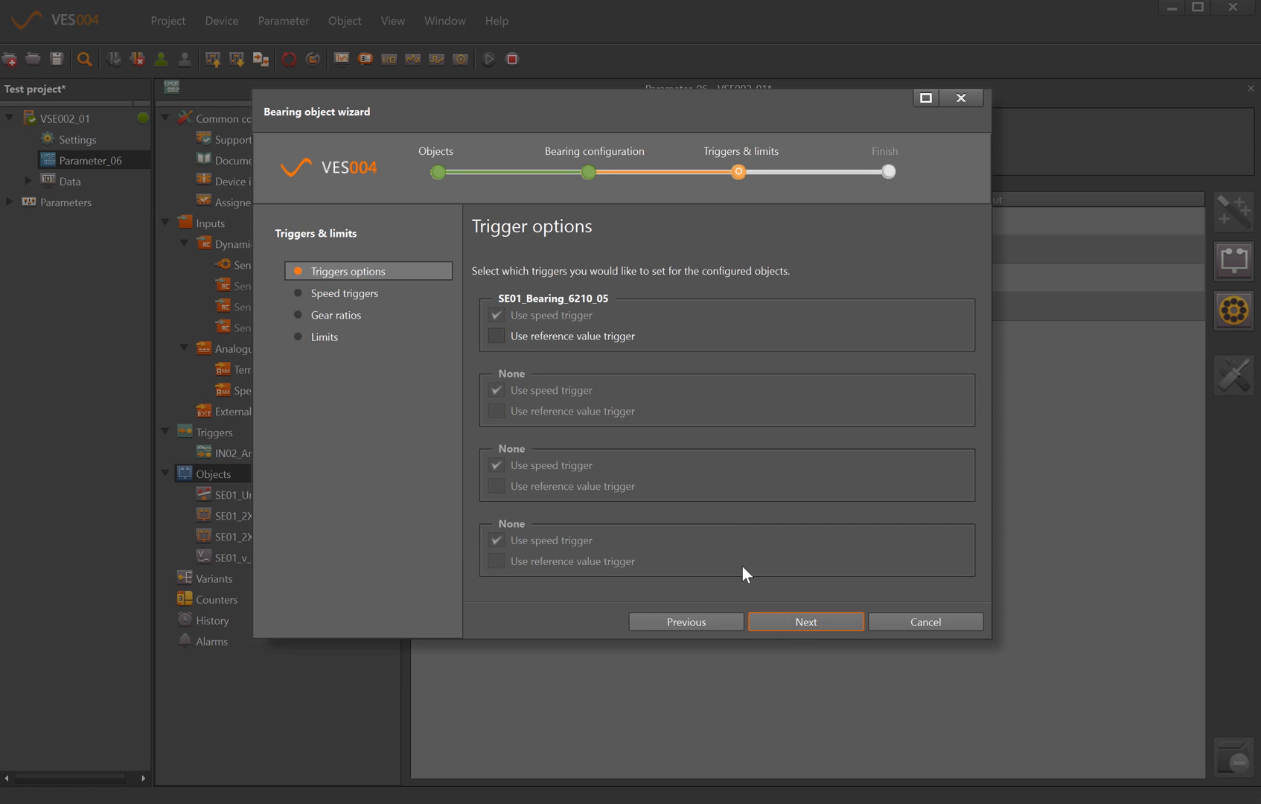
{"action": "left_click", "coordinate": [815, 624]}
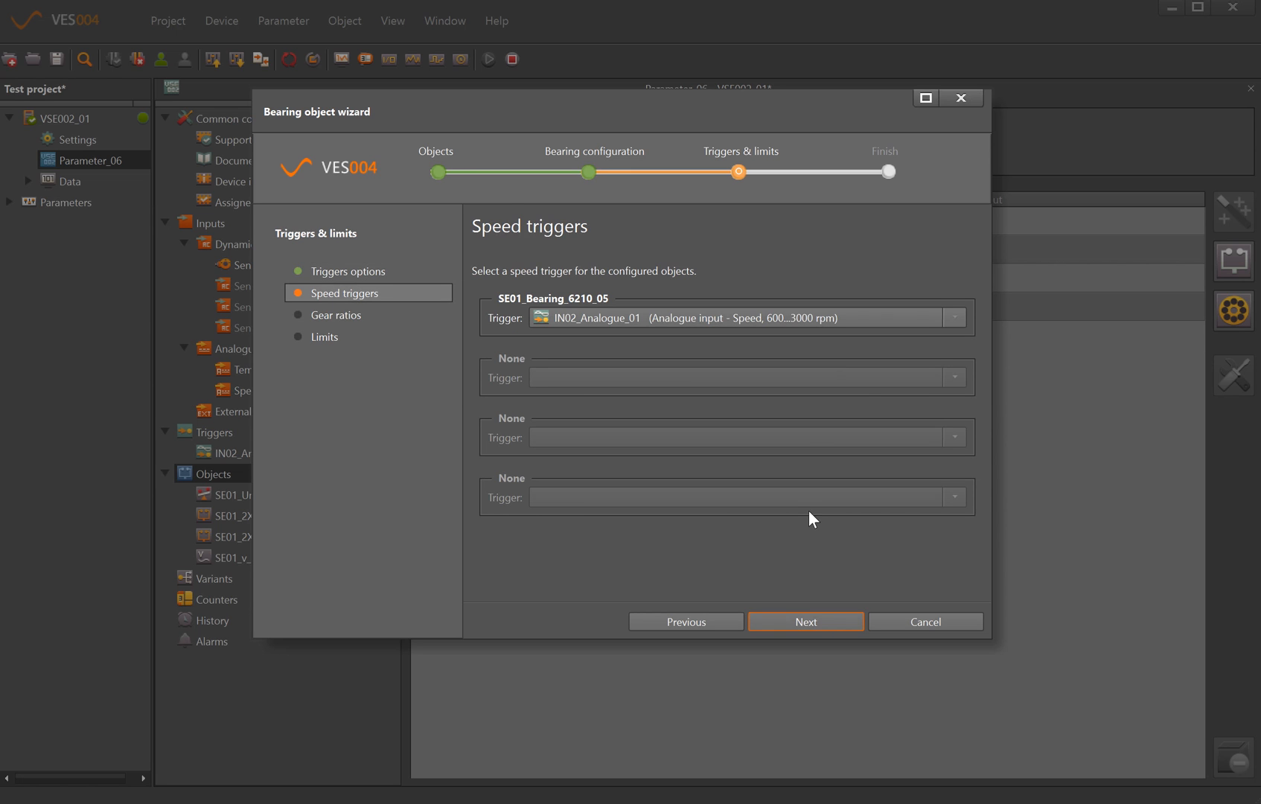
{"action": "left_click", "coordinate": [844, 626]}
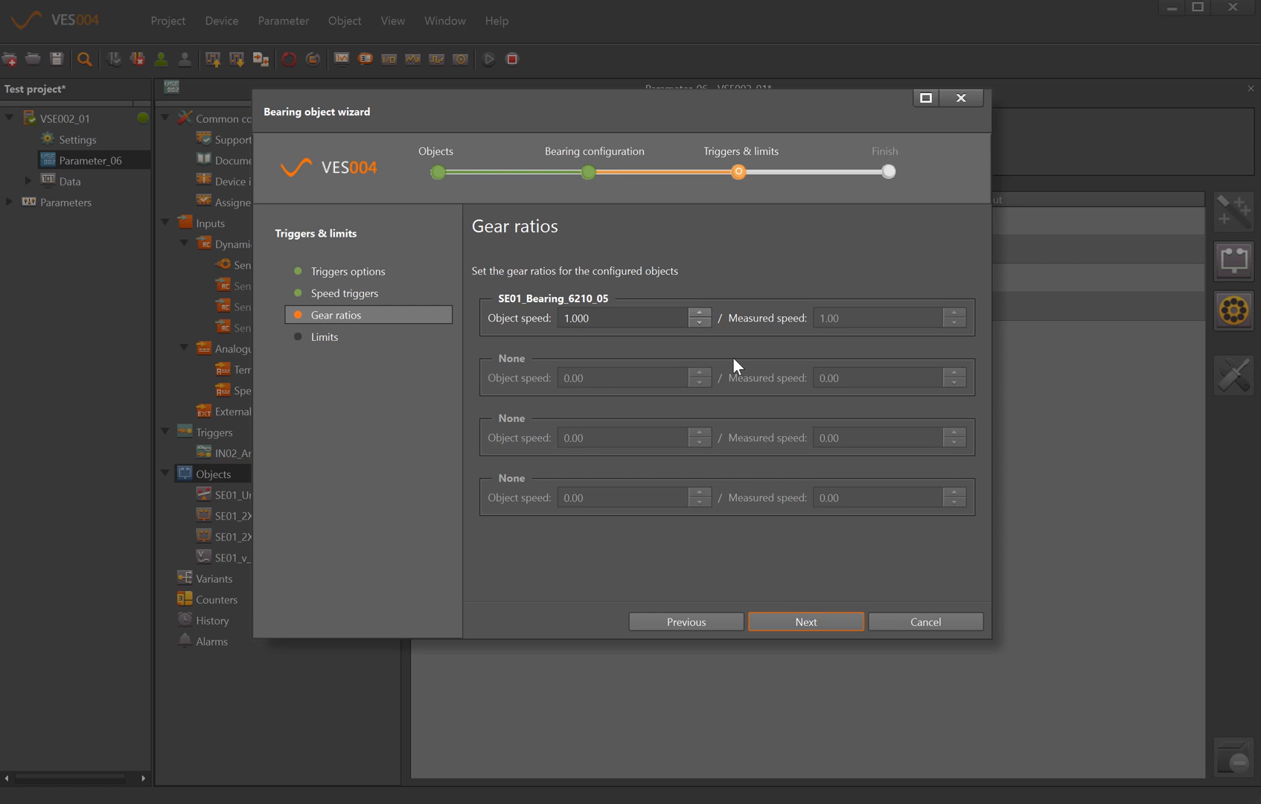
{"action": "left_click", "coordinate": [817, 618]}
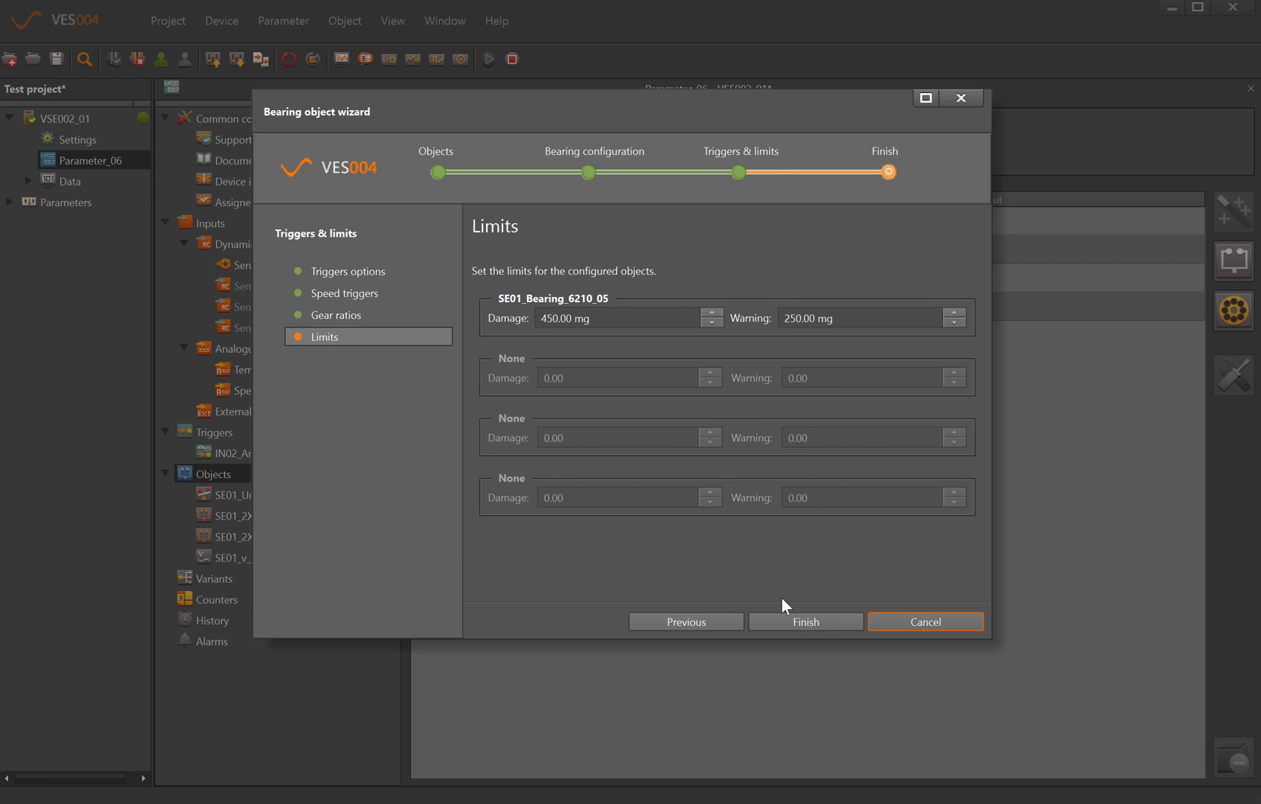
{"action": "left_click", "coordinate": [816, 318]}
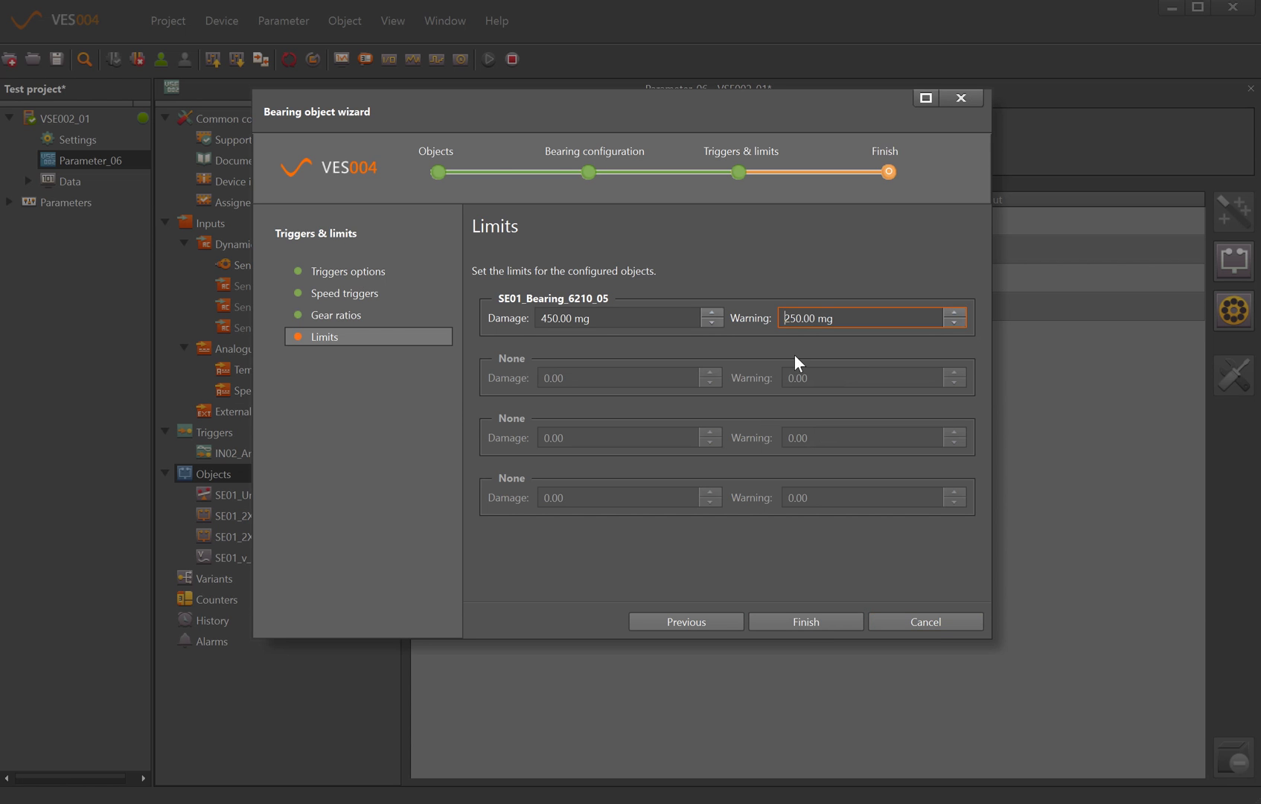
{"action": "left_click", "coordinate": [806, 622]}
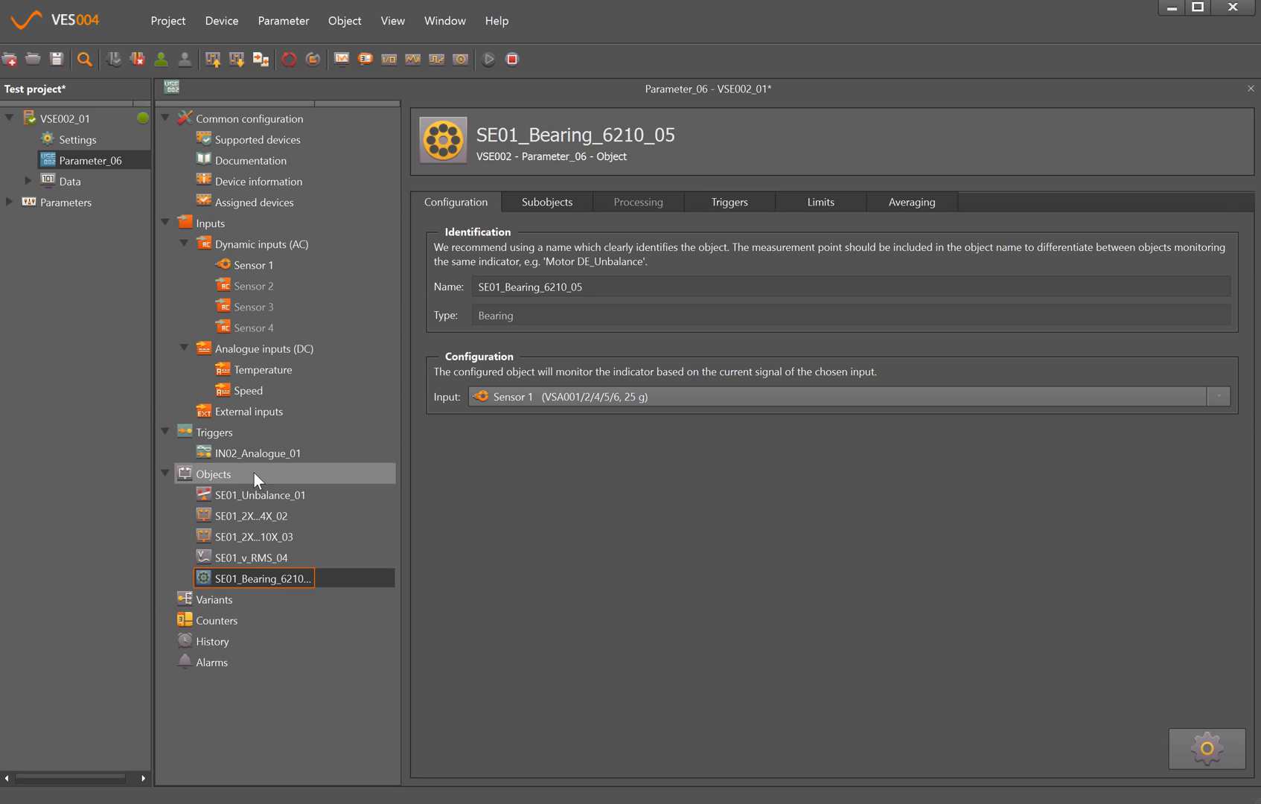
Step: Create a-Peak time-domain object SE01_a_Peak_06 with a Highpass 975 Hz processing filter
{"action": "right_click", "coordinate": [227, 472]}
{"action": "mouse_move", "coordinate": [287, 530]}
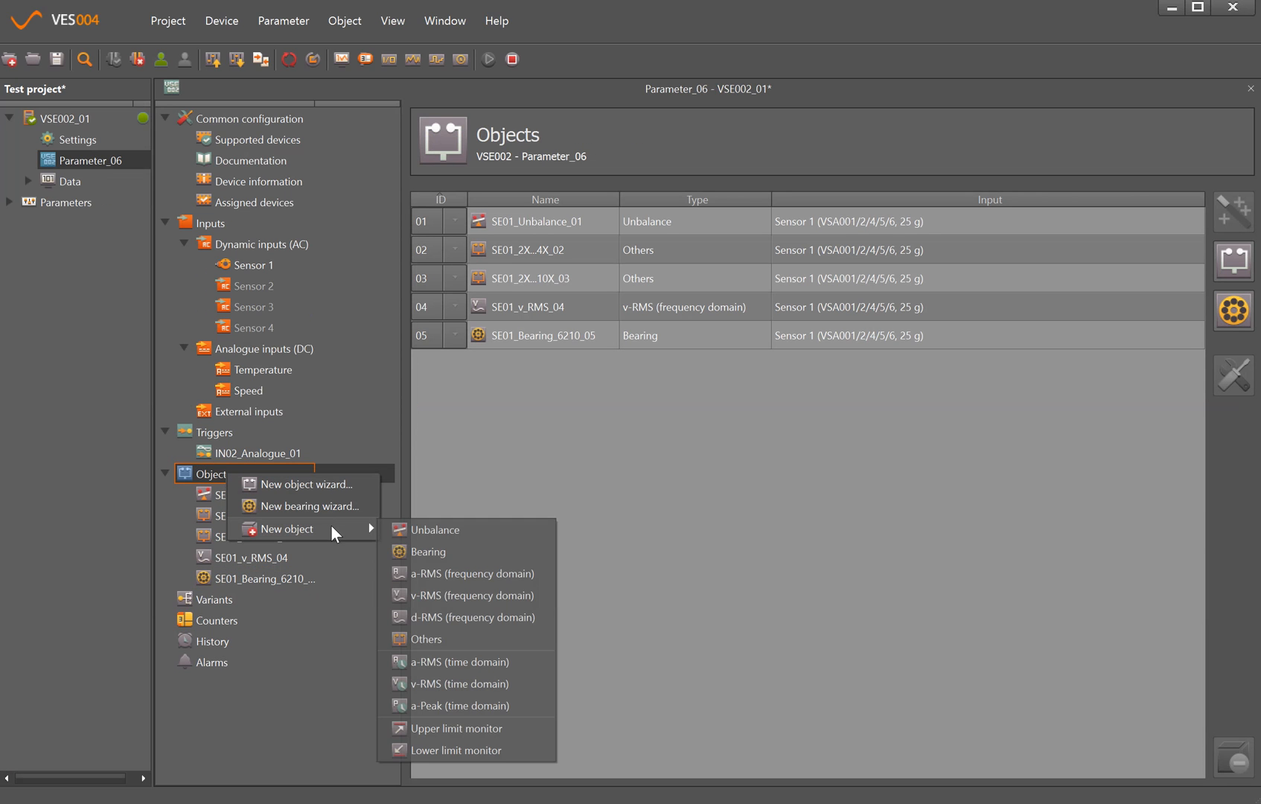
{"action": "left_click", "coordinate": [471, 707]}
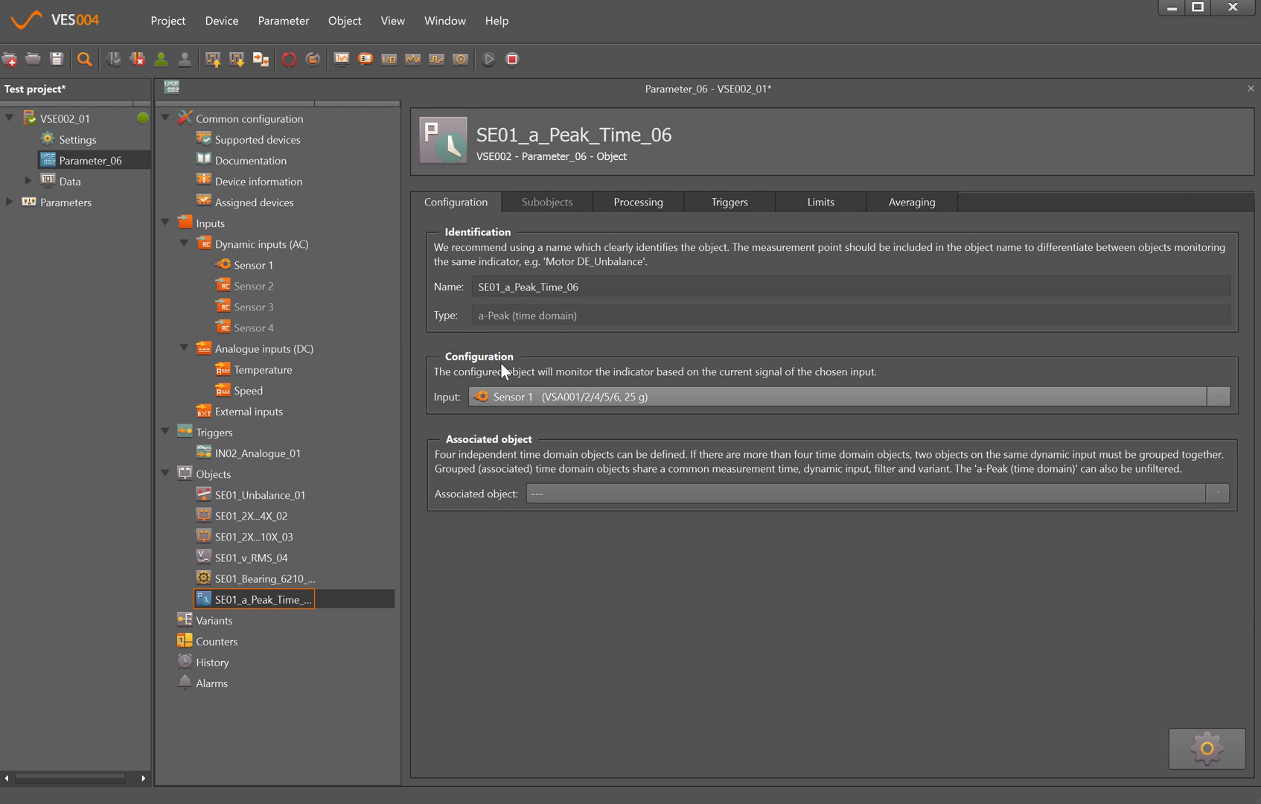
{"action": "left_click", "coordinate": [563, 286]}
{"action": "key", "text": "BackSpace"}
{"action": "key", "text": "BackSpace"}
{"action": "key", "text": "BackSpace"}
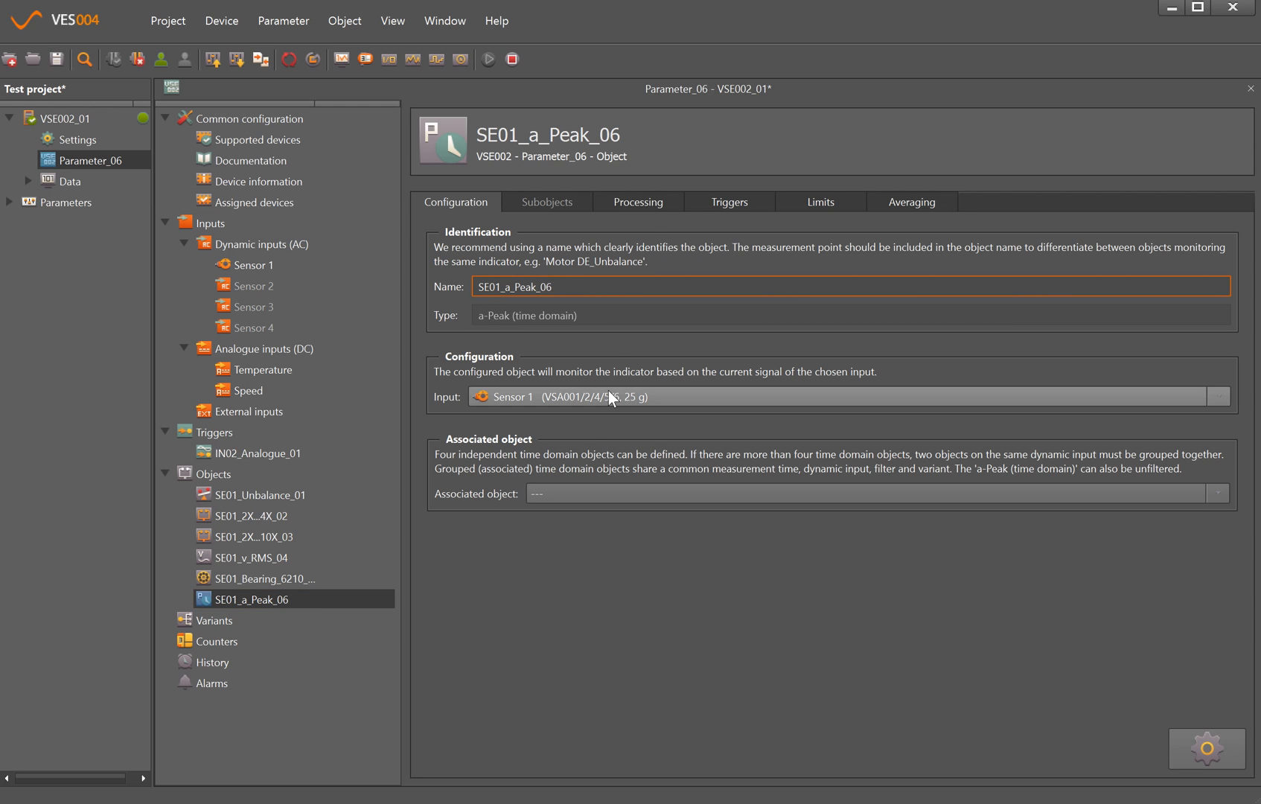
{"action": "left_click", "coordinate": [643, 199]}
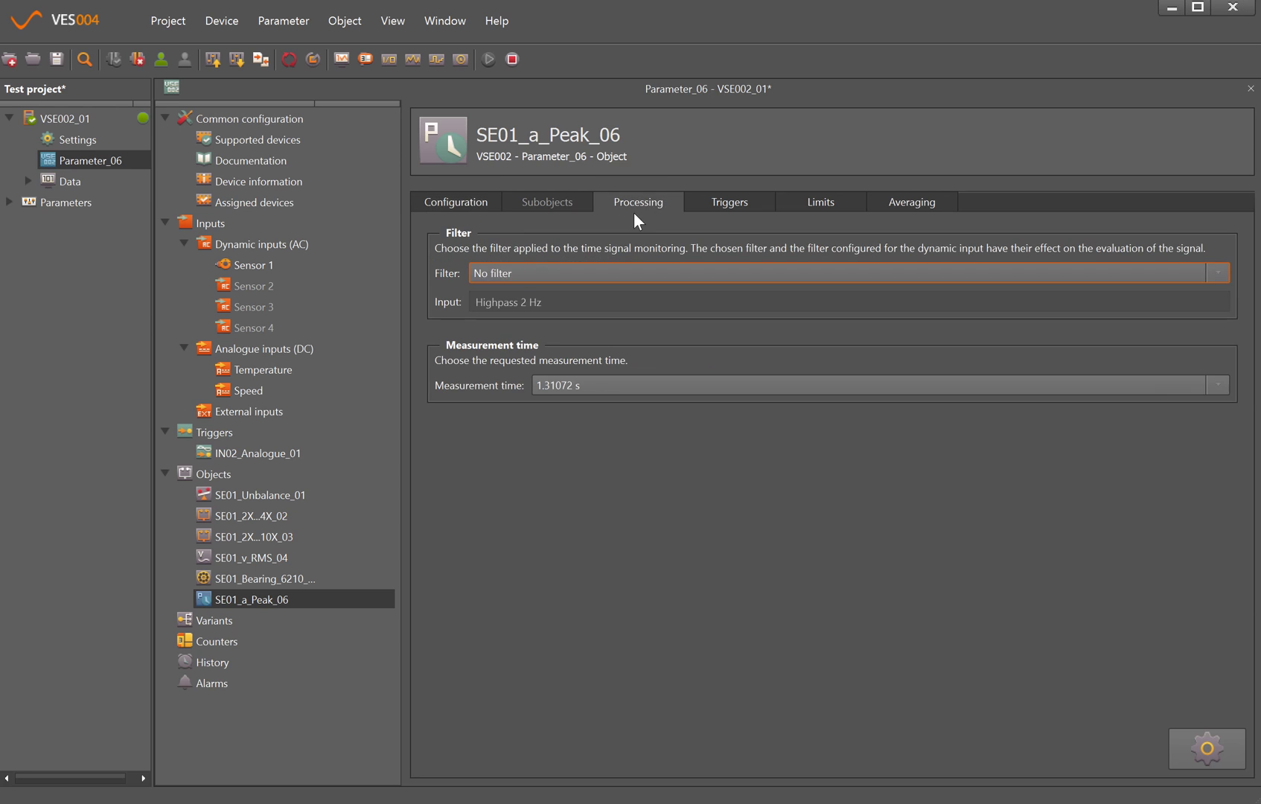
{"action": "left_click", "coordinate": [543, 272]}
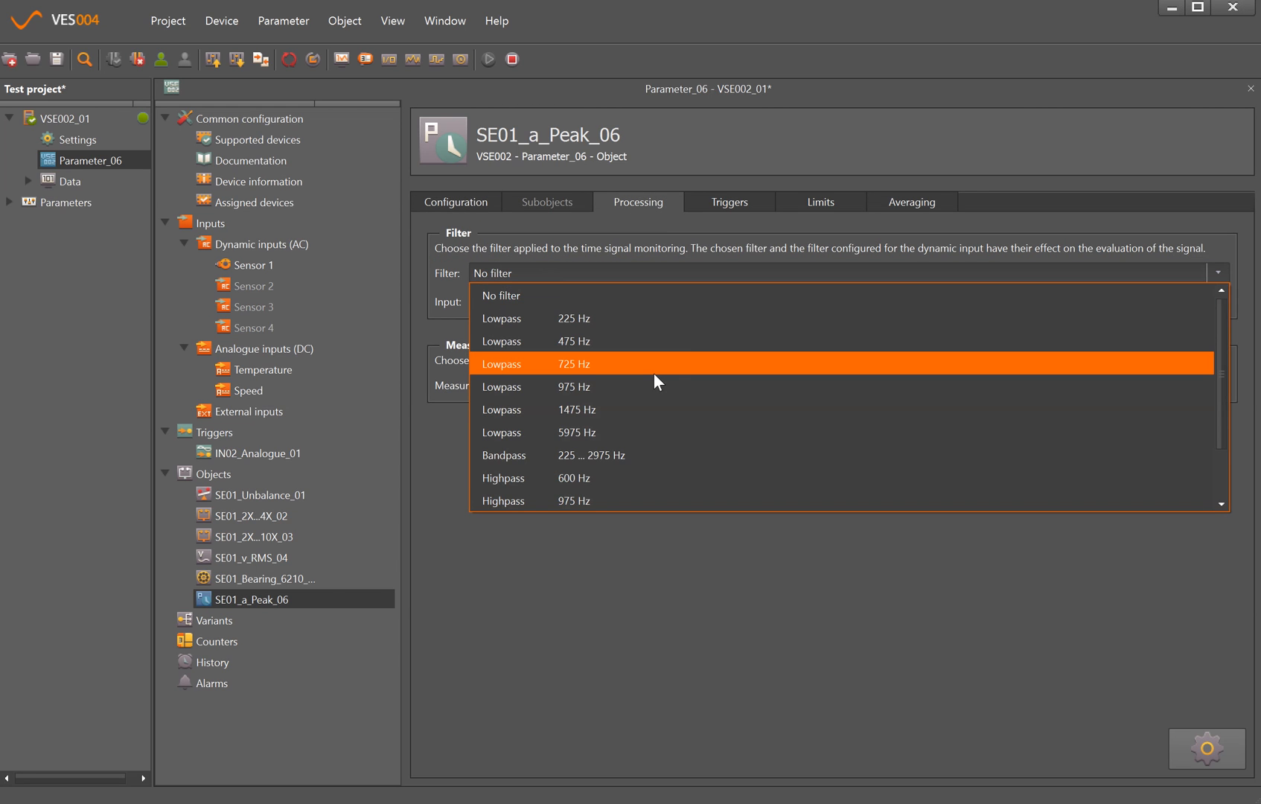
{"action": "scroll", "coordinate": [678, 346], "scroll_direction": "down", "scroll_amount": 3}
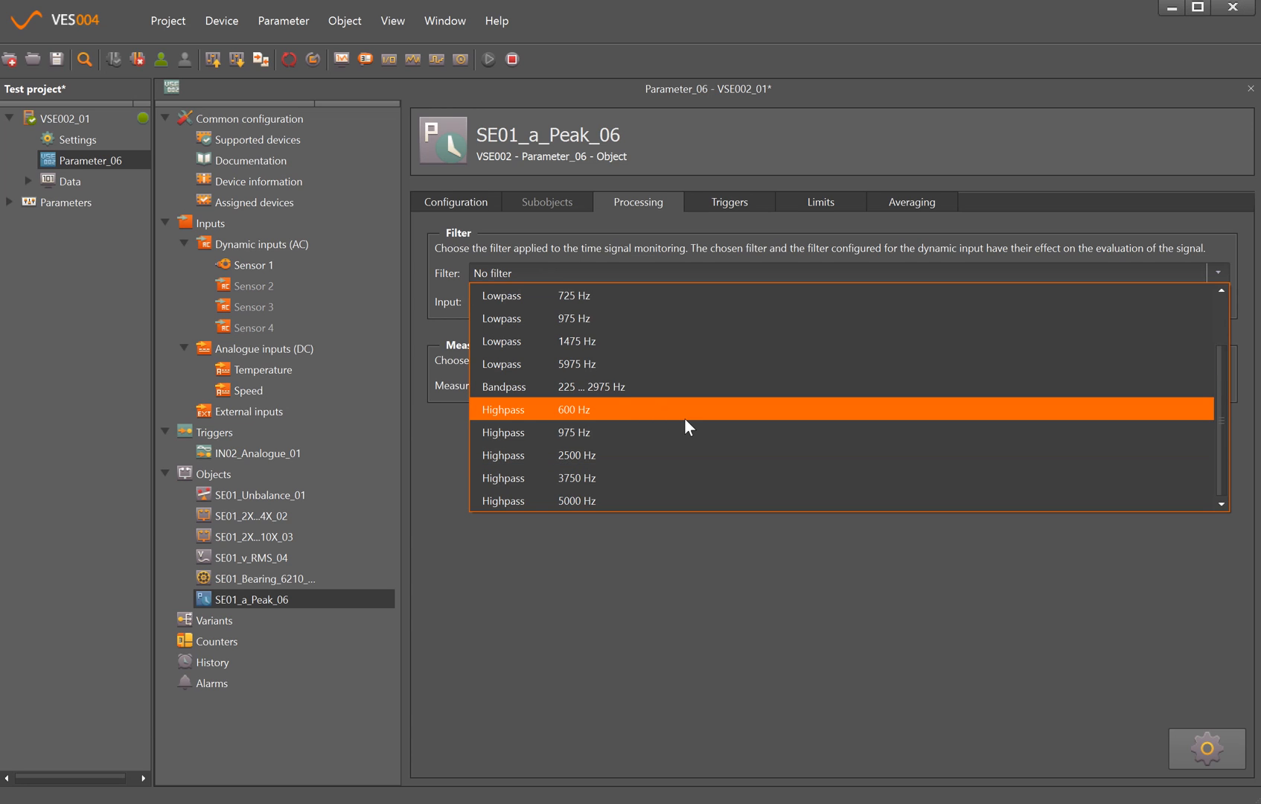
{"action": "left_click", "coordinate": [587, 432]}
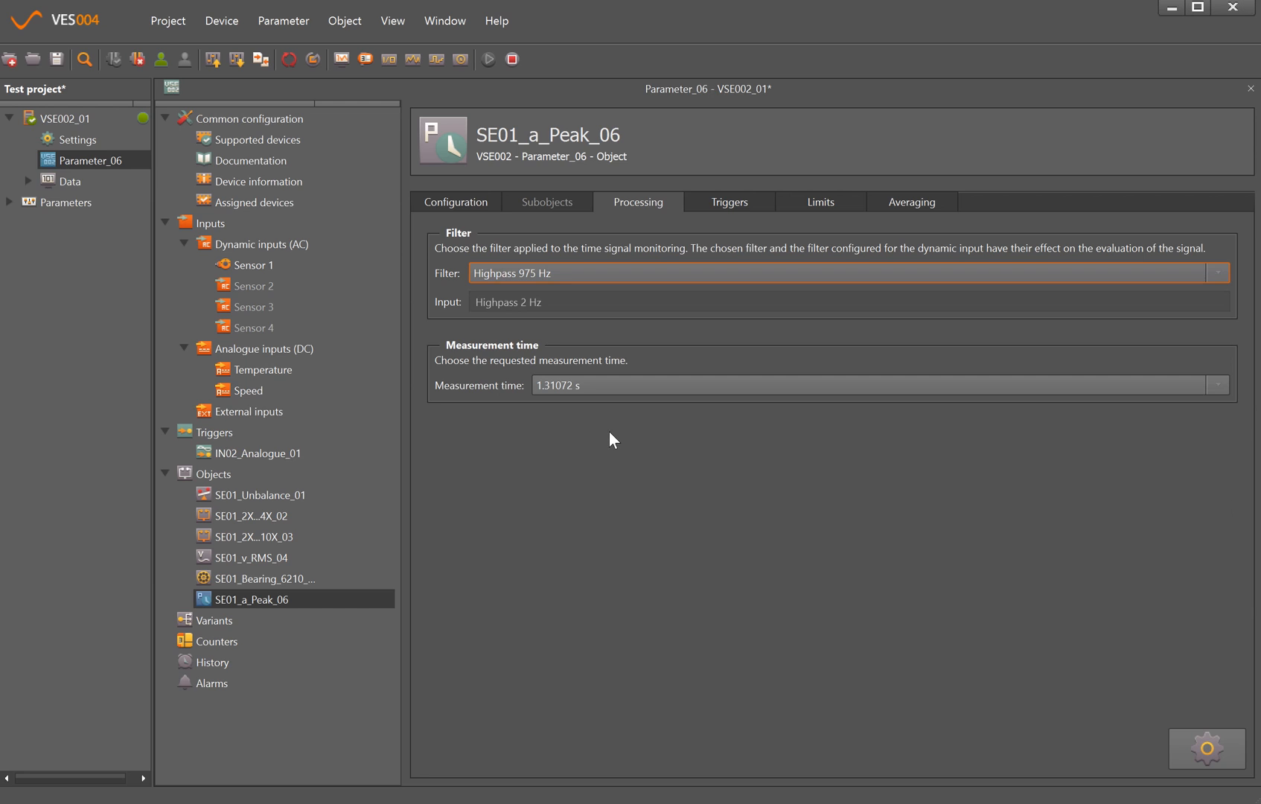
Step: Give SE01_a_Peak_06 a 4000 mg damage limit and 2000 mg warning limit
{"action": "left_click", "coordinate": [739, 198]}
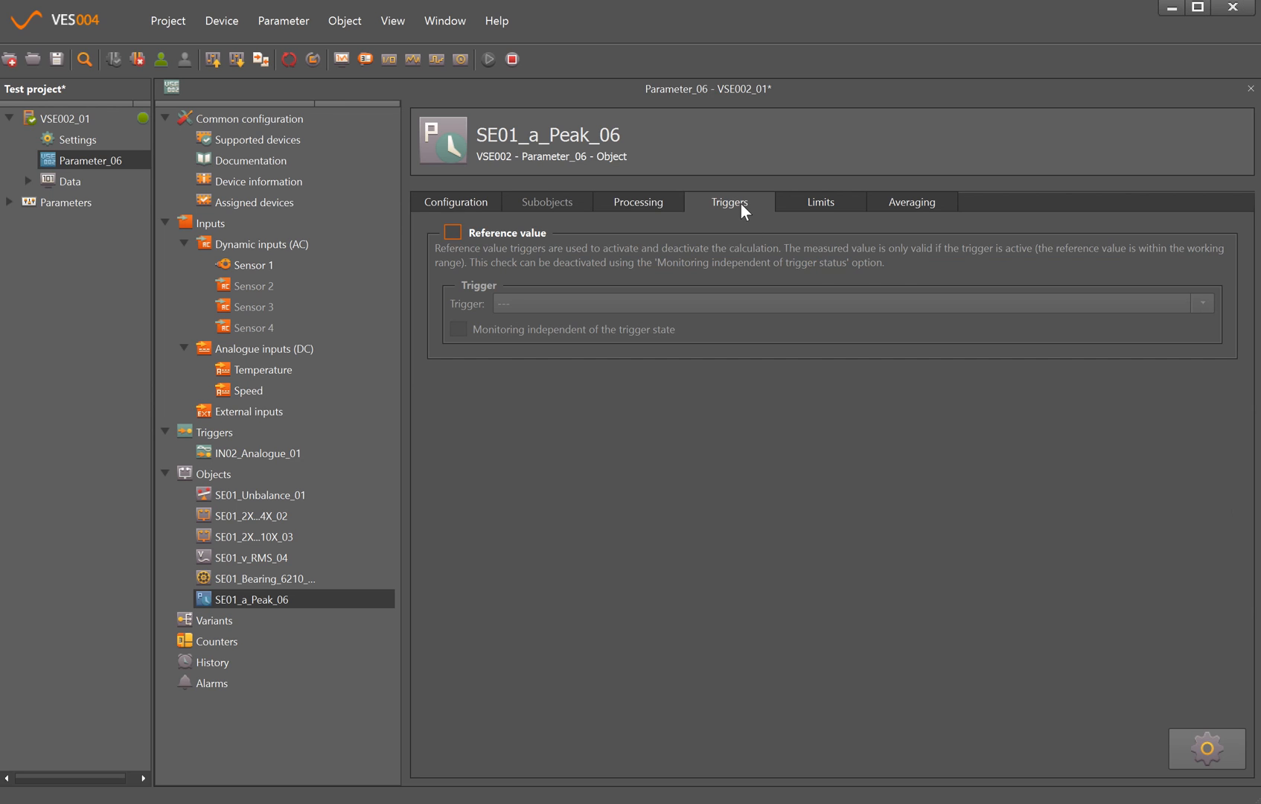
{"action": "left_click", "coordinate": [808, 196]}
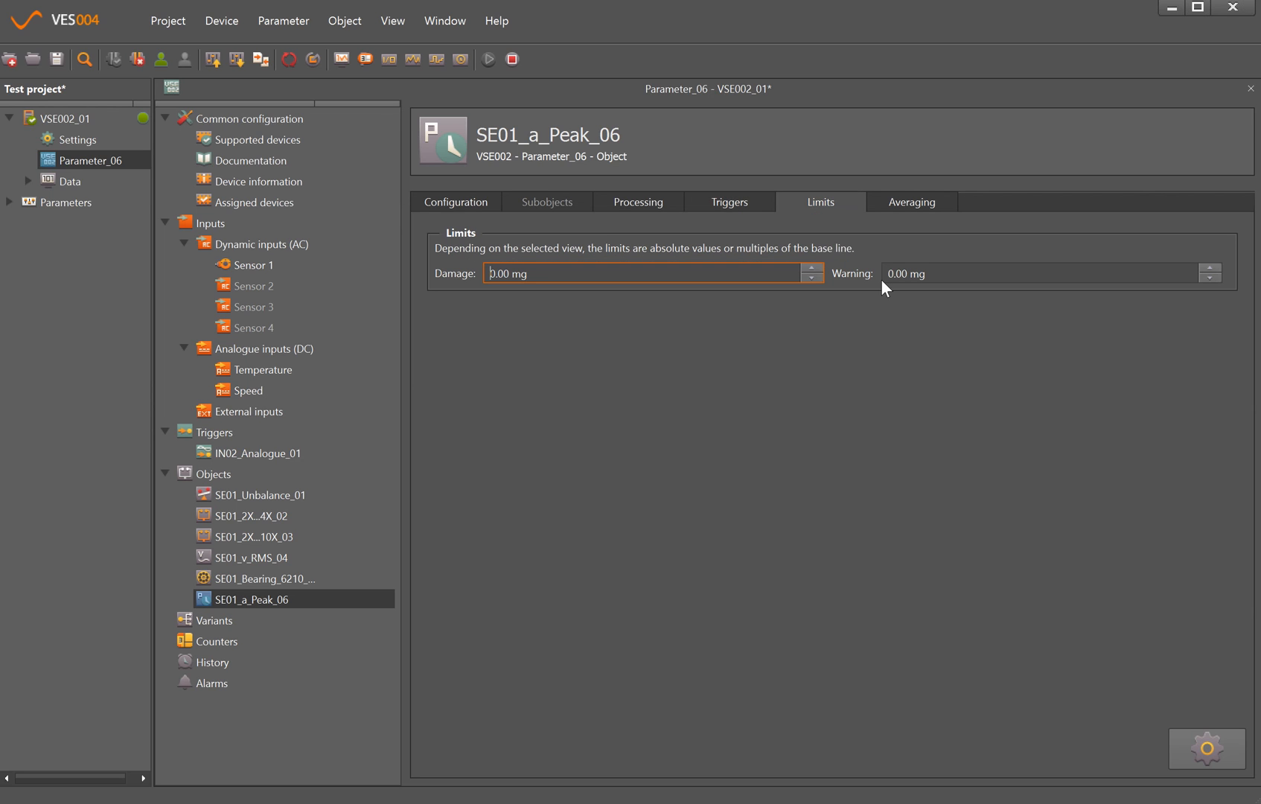
{"action": "left_click", "coordinate": [912, 273]}
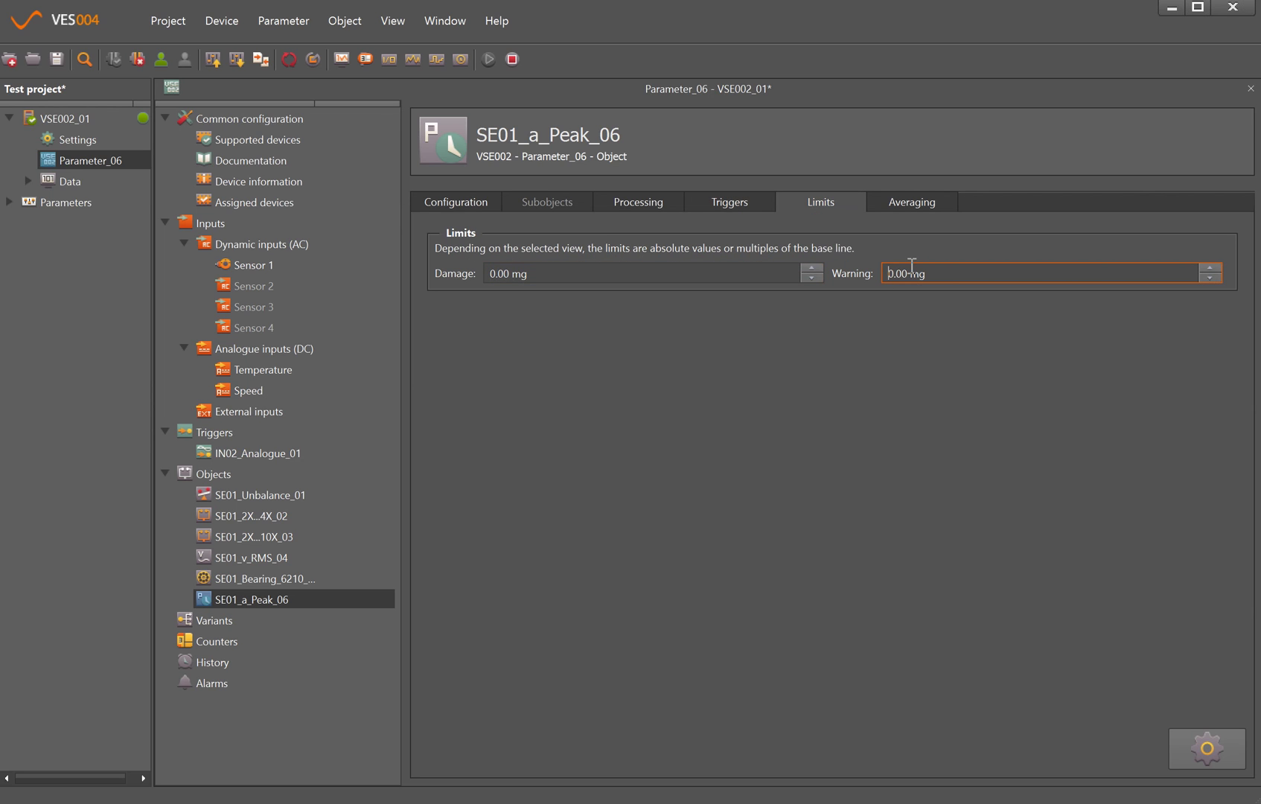
{"action": "left_click", "coordinate": [490, 273]}
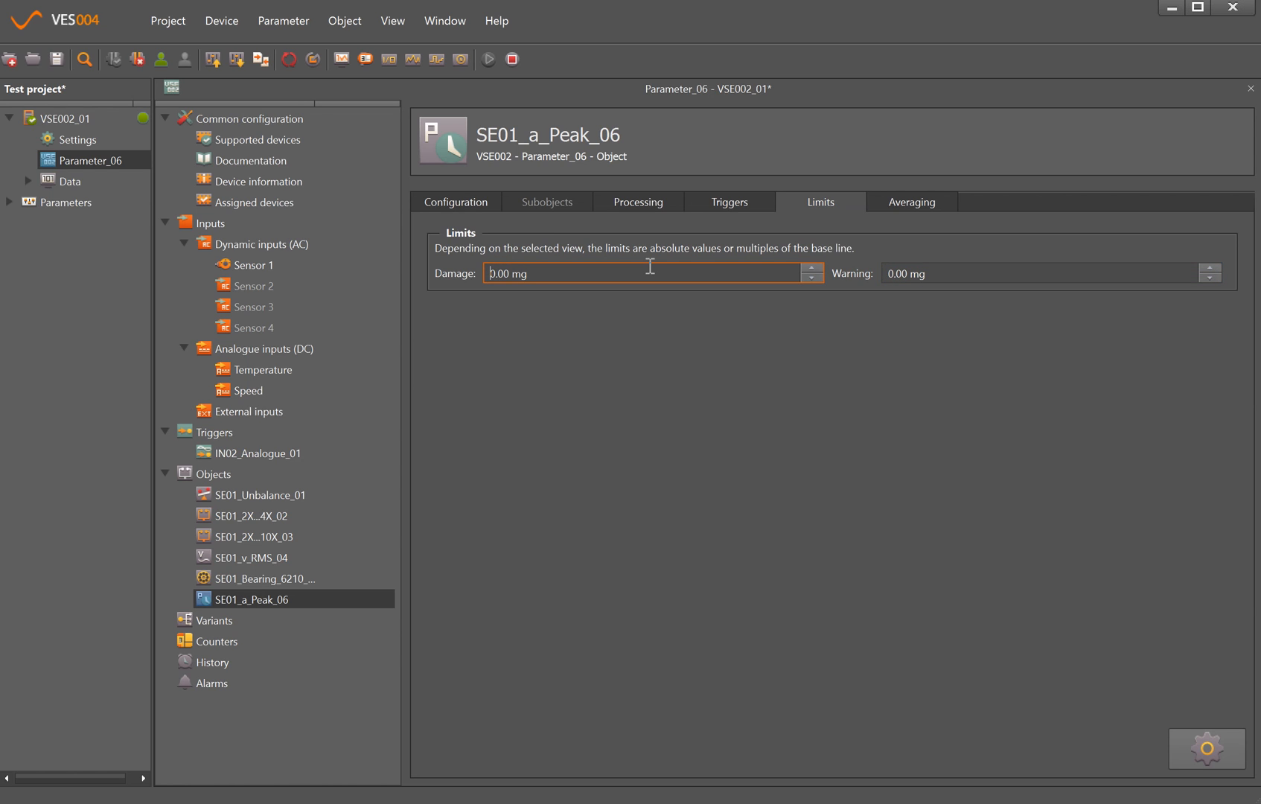
{"action": "type", "text": "400"}
{"action": "left_click", "coordinate": [924, 273]}
{"action": "type", "text": "200"}
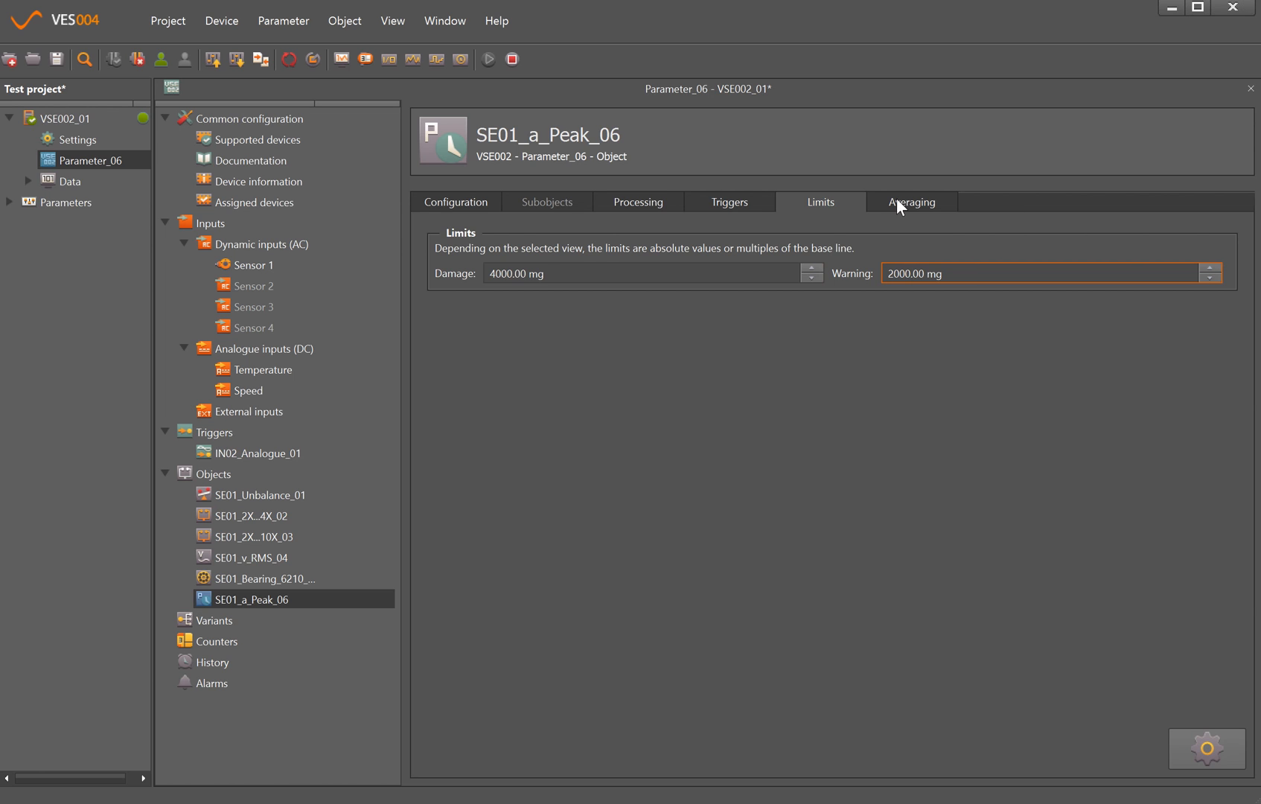
{"action": "left_click", "coordinate": [897, 201]}
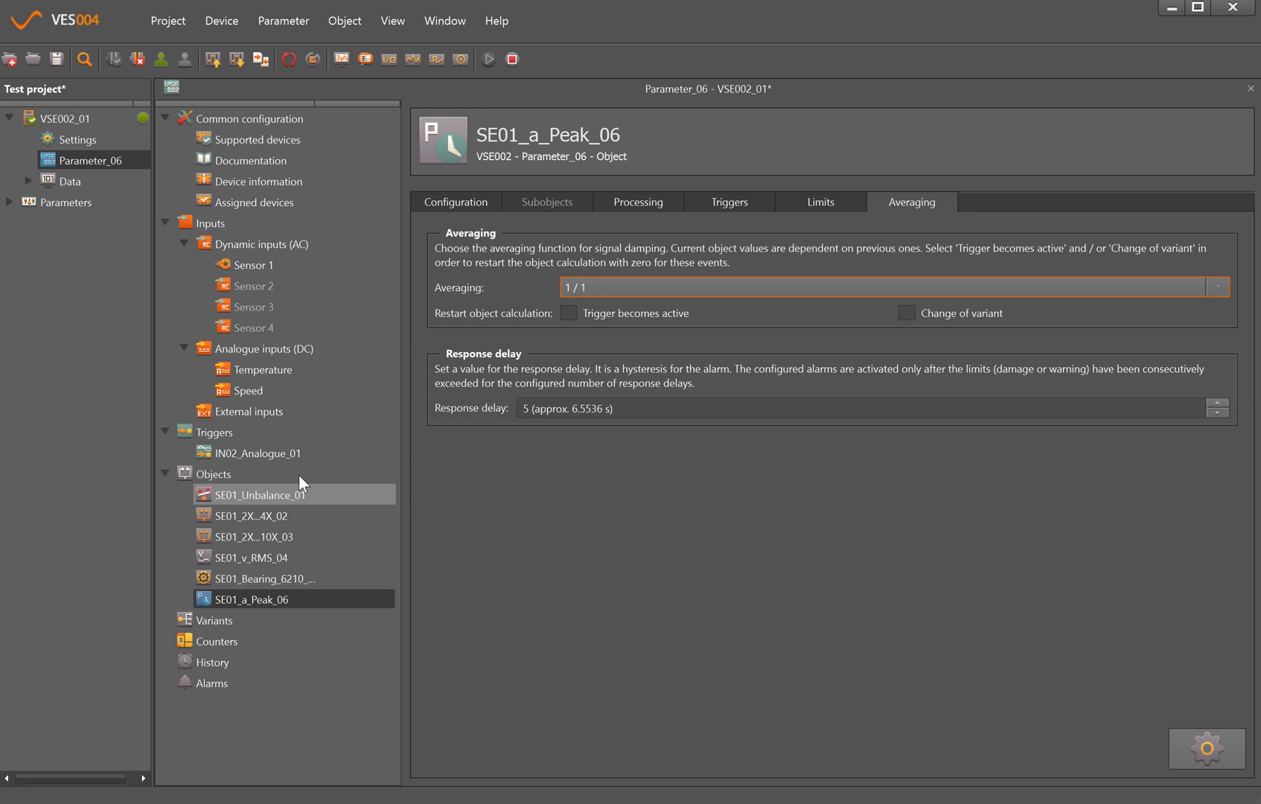
Step: Create upper limit monitor IN01_UpperLimit_07 on the Temperature input
{"action": "right_click", "coordinate": [221, 477]}
{"action": "mouse_move", "coordinate": [286, 533]}
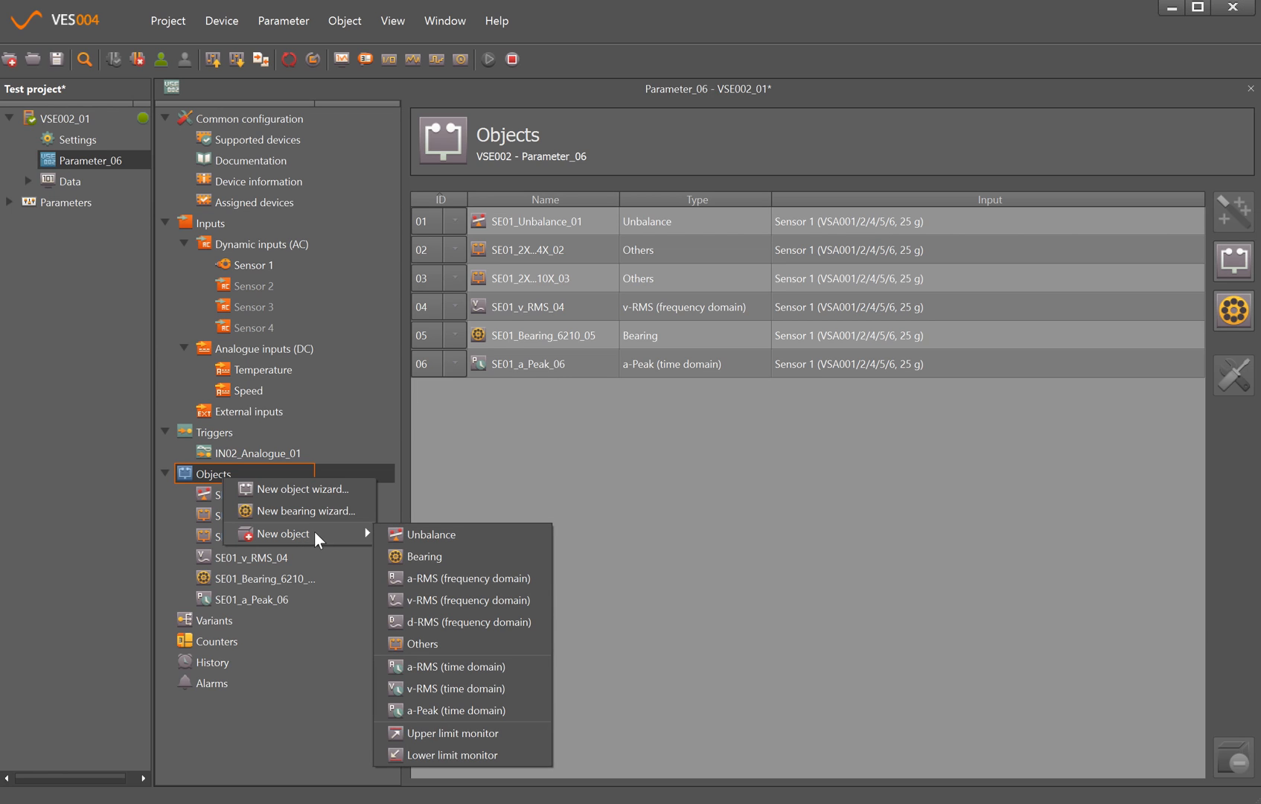
{"action": "left_click", "coordinate": [470, 733]}
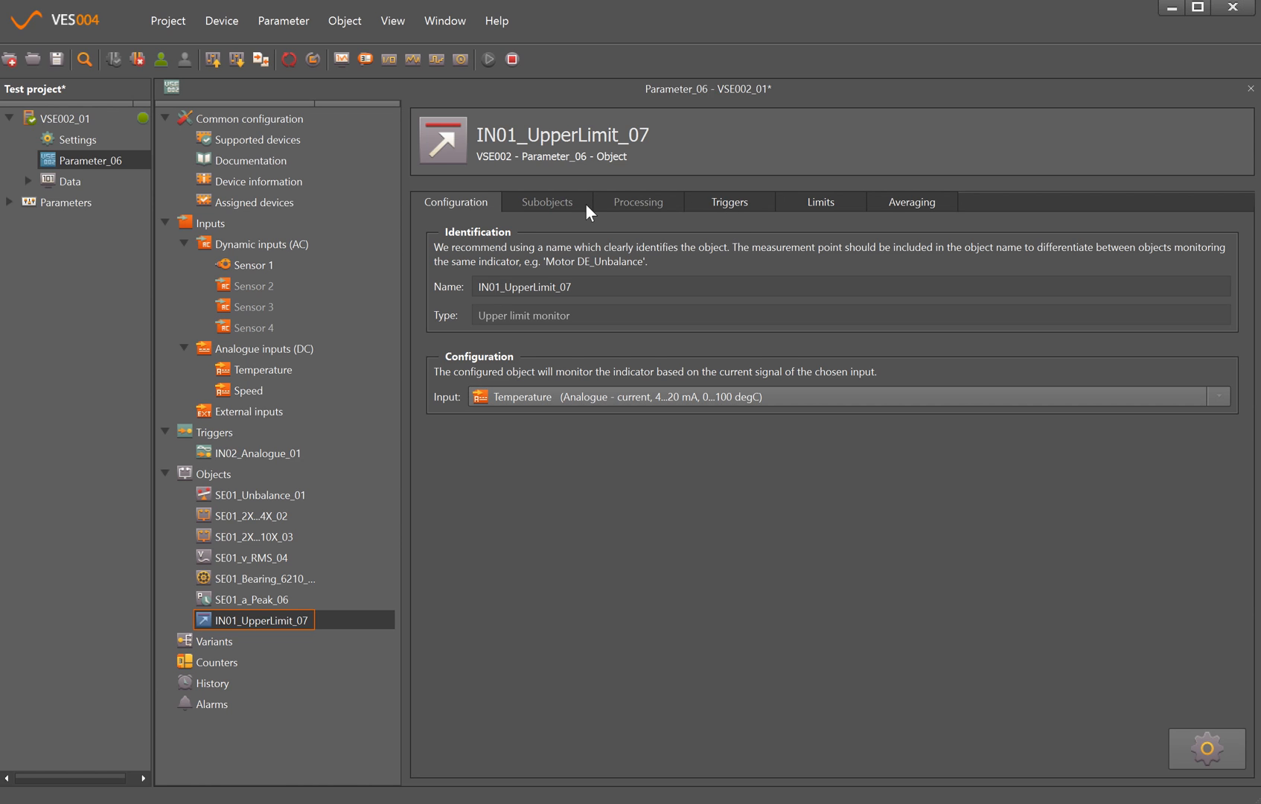
{"action": "left_click", "coordinate": [727, 200]}
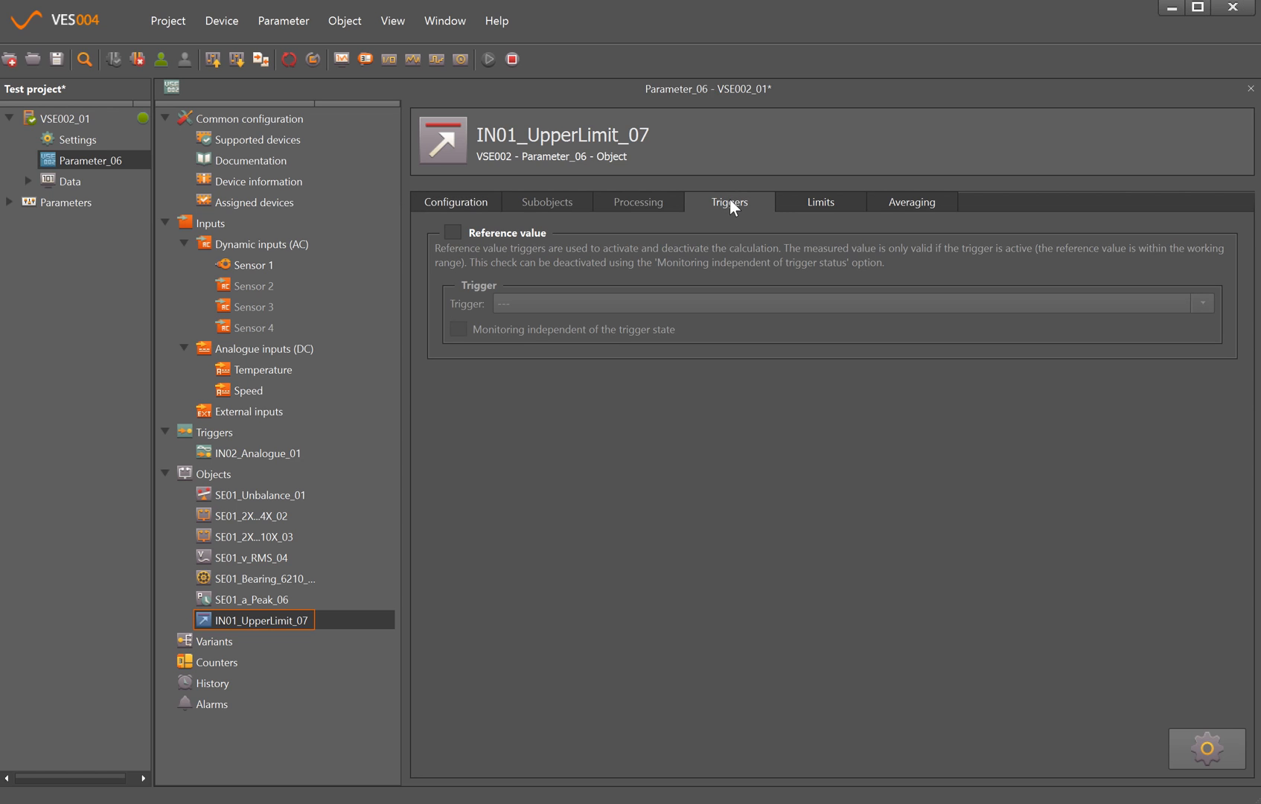
{"action": "left_click", "coordinate": [820, 209]}
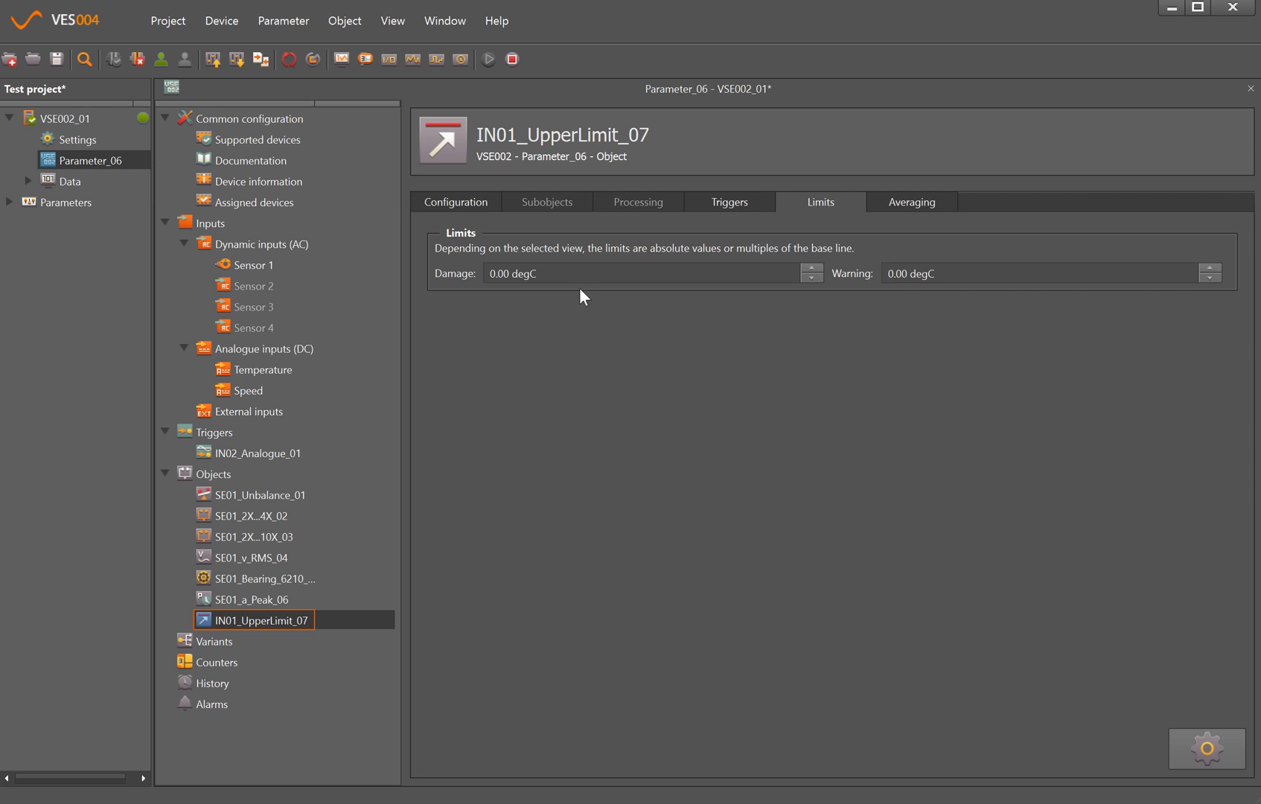
Step: Set the monitor's damage limit to 50 degC and warning to 40 degC, then show the variants page
{"action": "left_click", "coordinate": [485, 274]}
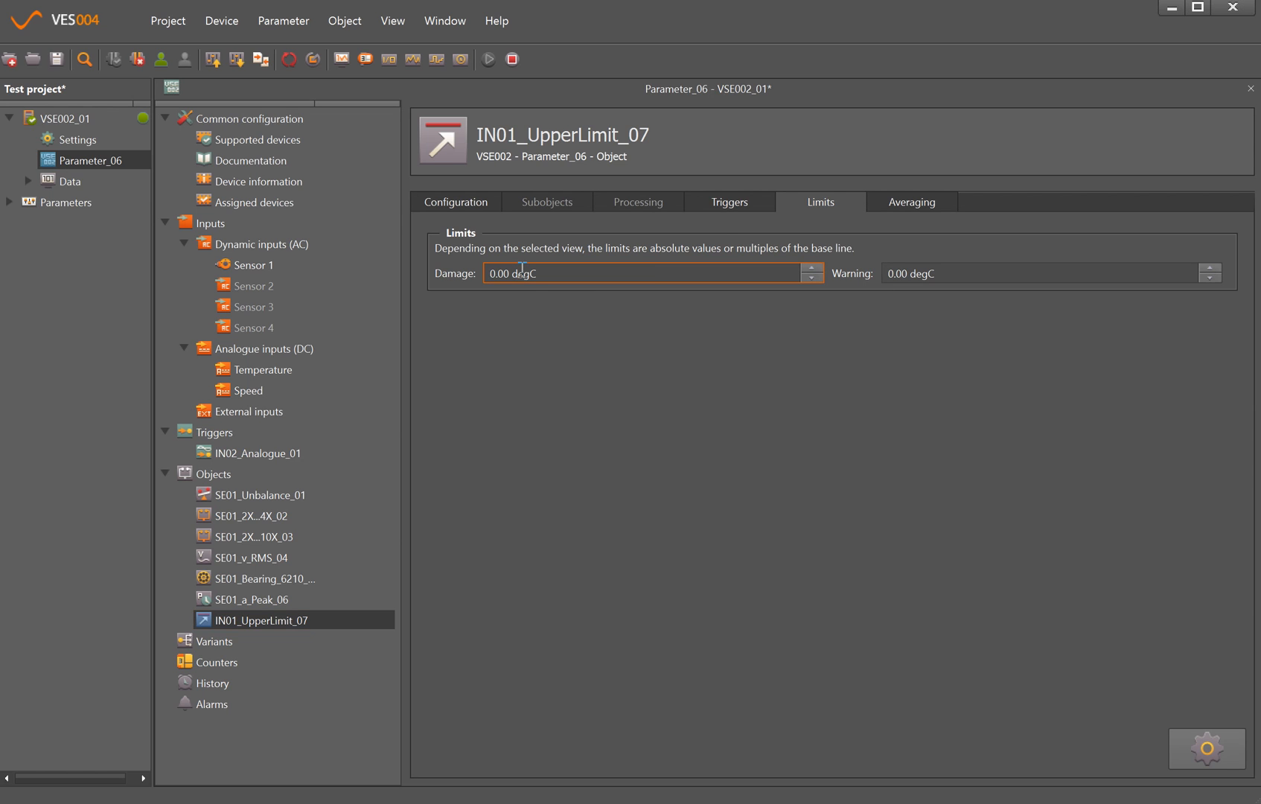
{"action": "type", "text": "5"}
{"action": "left_click", "coordinate": [890, 274]}
{"action": "type", "text": "4"}
{"action": "left_click", "coordinate": [893, 202]}
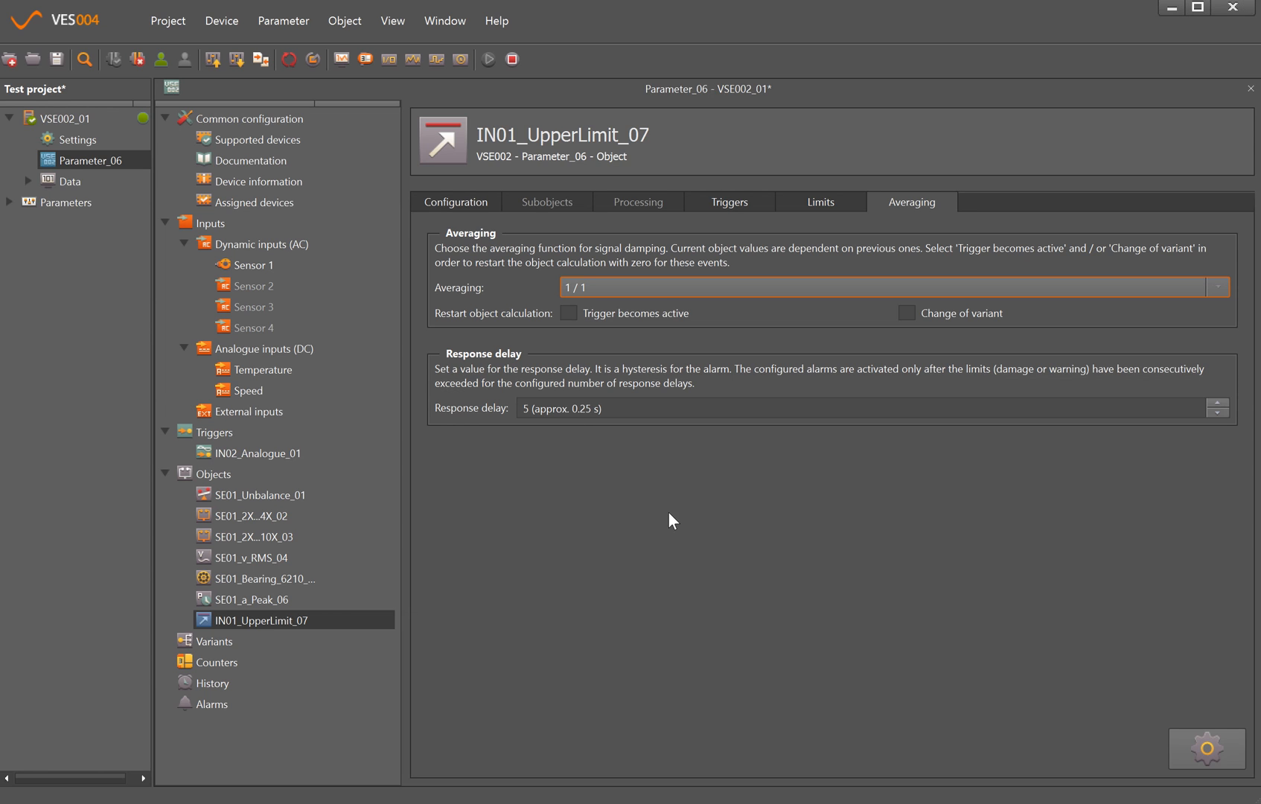
{"action": "left_click", "coordinate": [229, 639]}
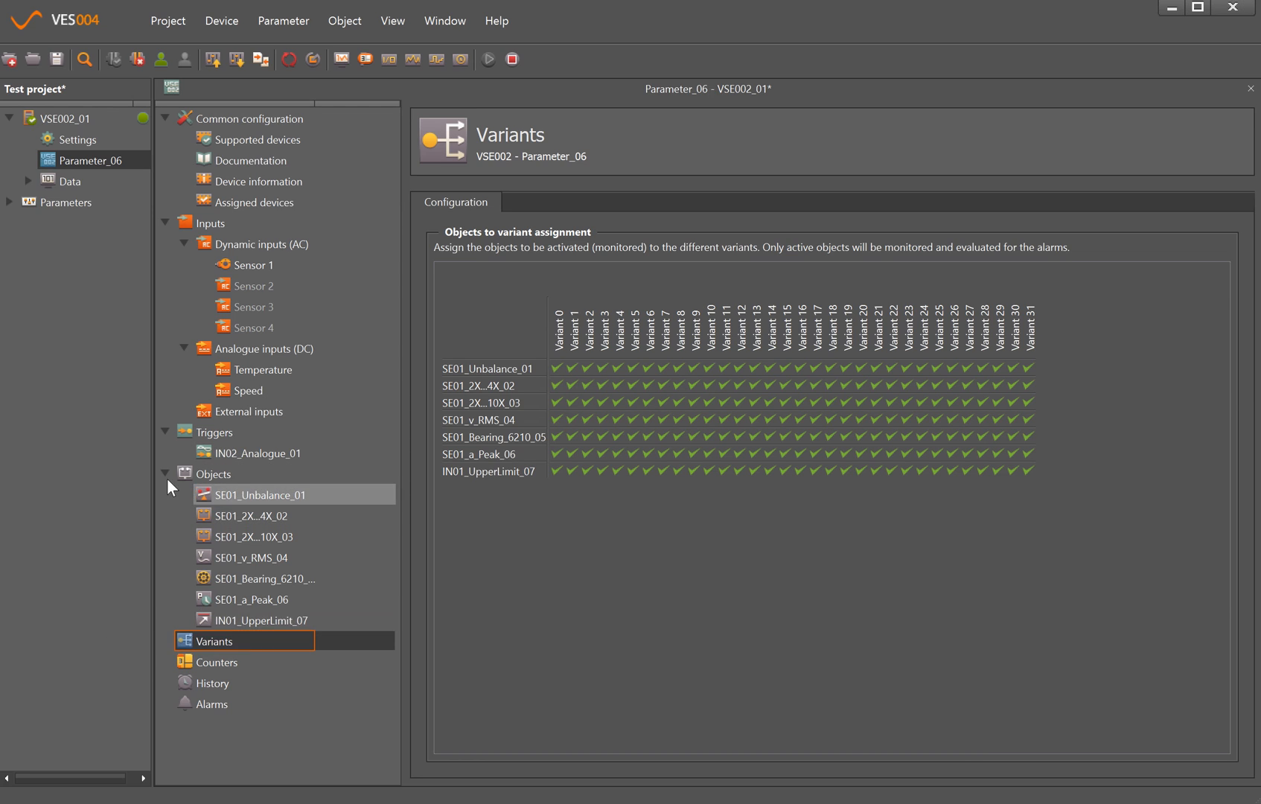
Step: Bring up the new-counter choices on the Counters node
{"action": "right_click", "coordinate": [209, 666]}
{"action": "mouse_move", "coordinate": [275, 676]}
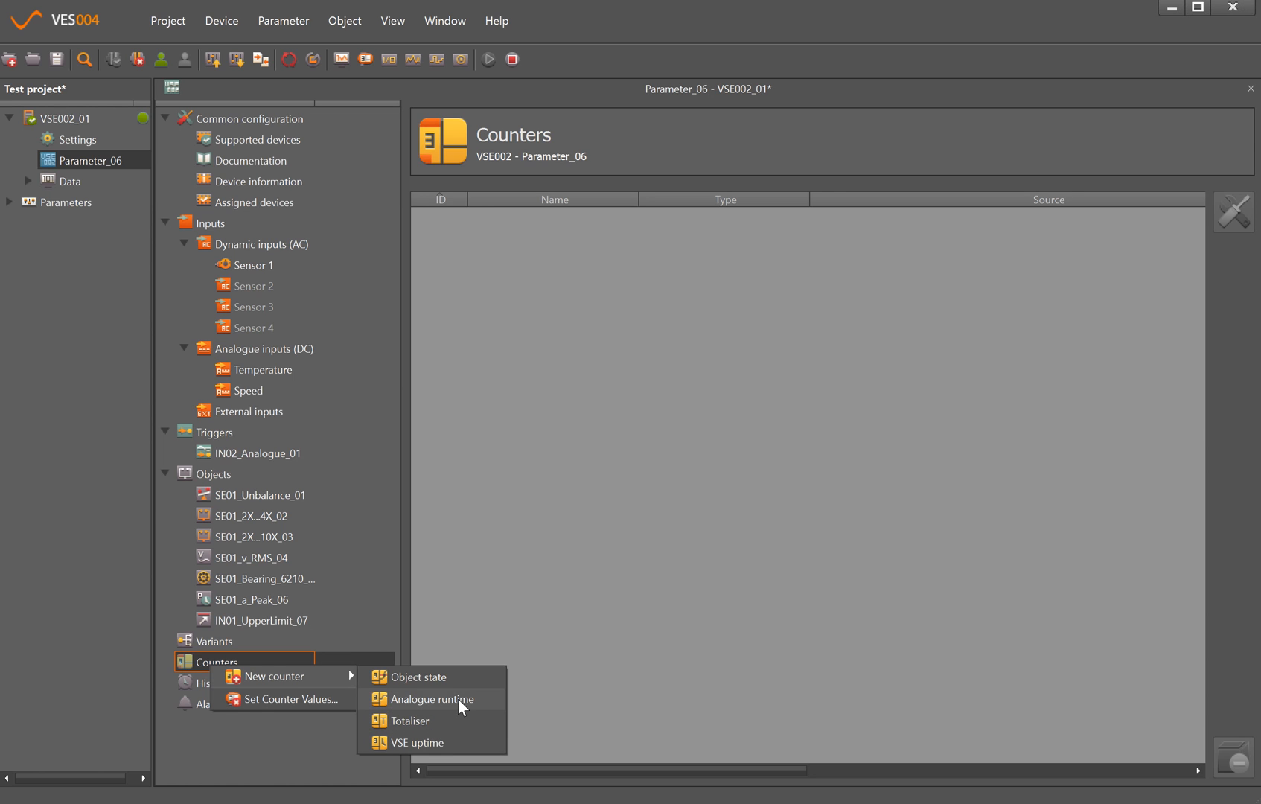
Step: Create object-state counter OB06_ObjectState_01 tracking SE01_a_Peak_06
{"action": "left_click", "coordinate": [430, 674]}
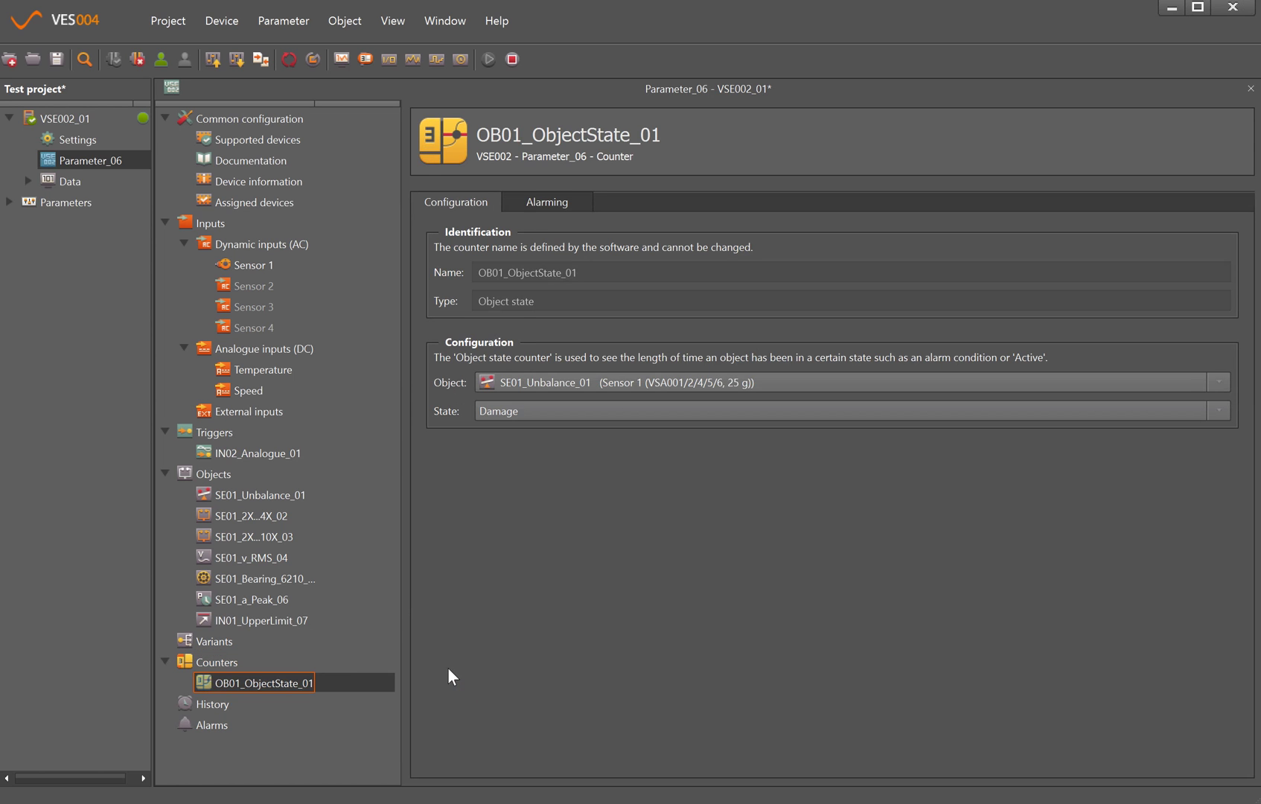
{"action": "left_click", "coordinate": [781, 381]}
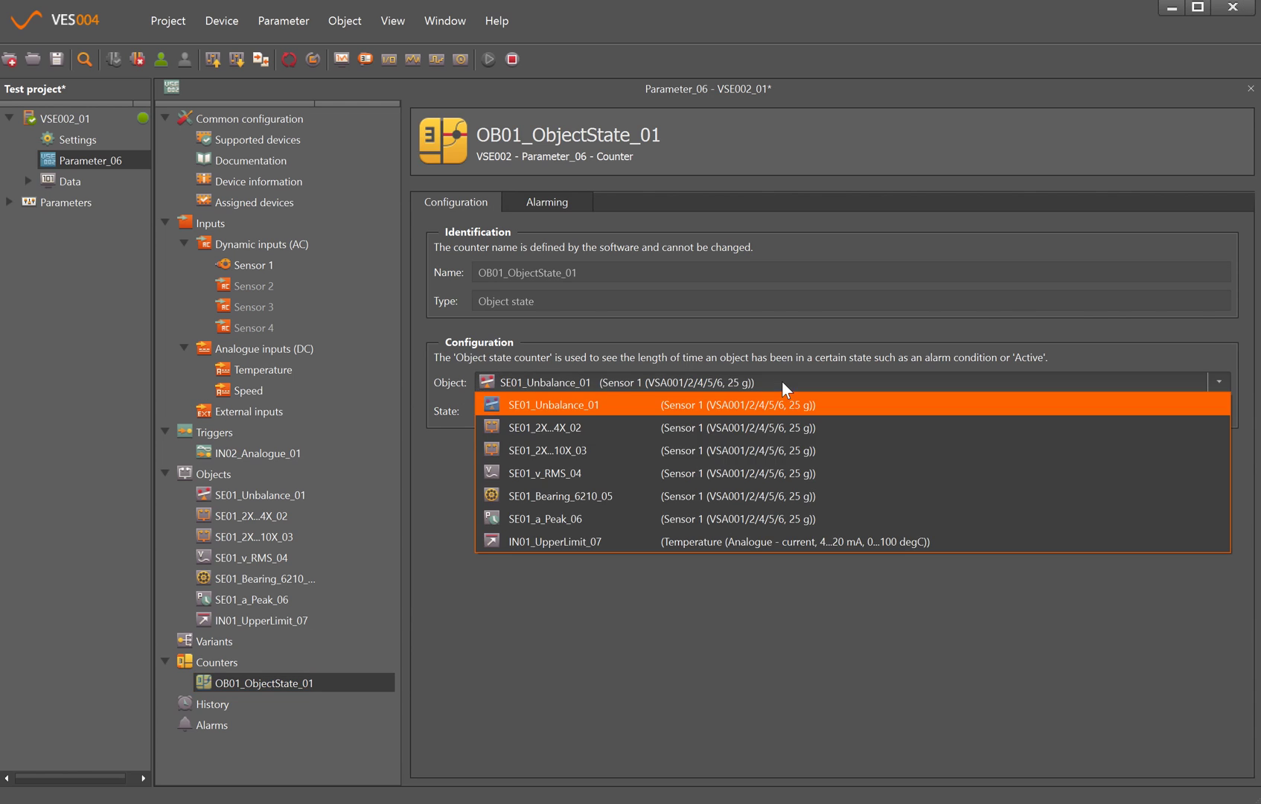
{"action": "left_click", "coordinate": [589, 520]}
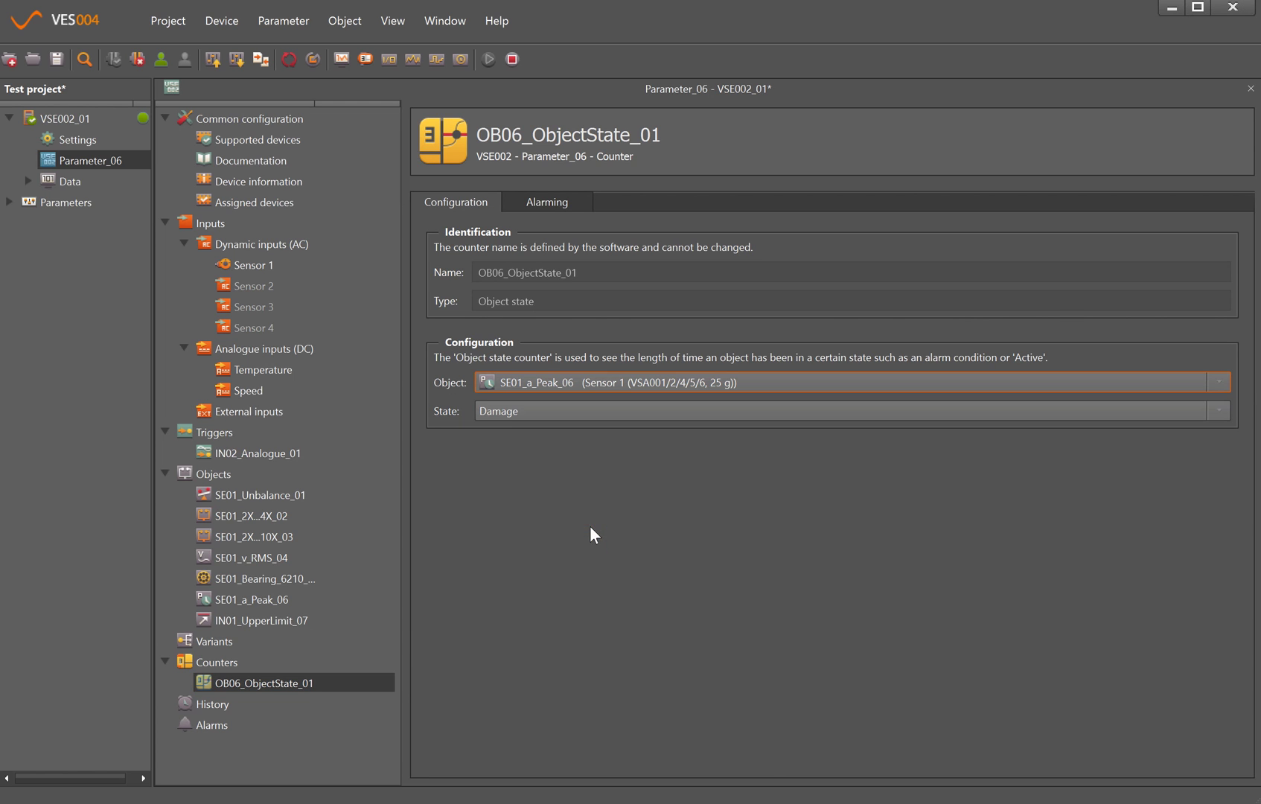
Step: Give the counter a 00:10:00 alarm limit in Alarm group 1
{"action": "left_click", "coordinate": [541, 204]}
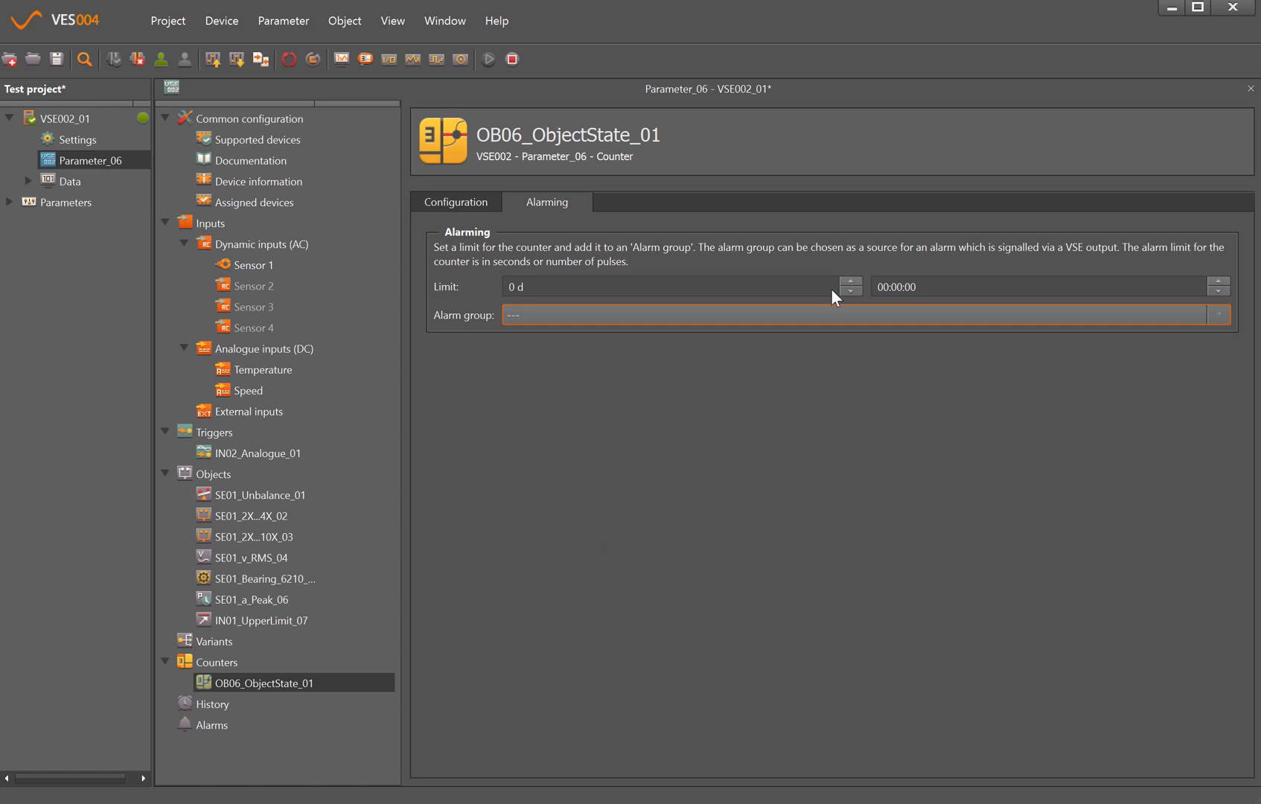
{"action": "left_click", "coordinate": [907, 286]}
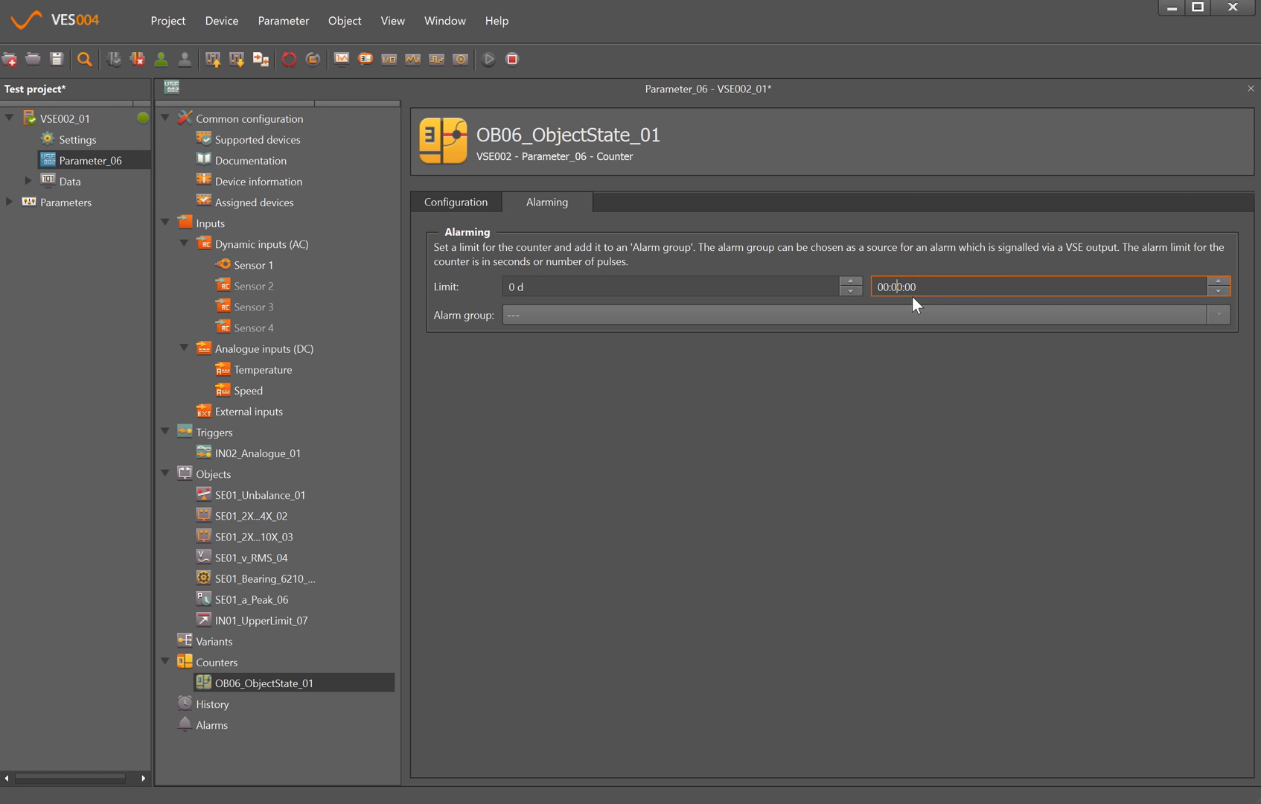
{"action": "type", "text": "100"}
{"action": "left_click", "coordinate": [932, 288]}
{"action": "left_click", "coordinate": [909, 286]}
{"action": "left_click", "coordinate": [901, 287]}
{"action": "type", "text": "10"}
{"action": "left_click", "coordinate": [584, 315]}
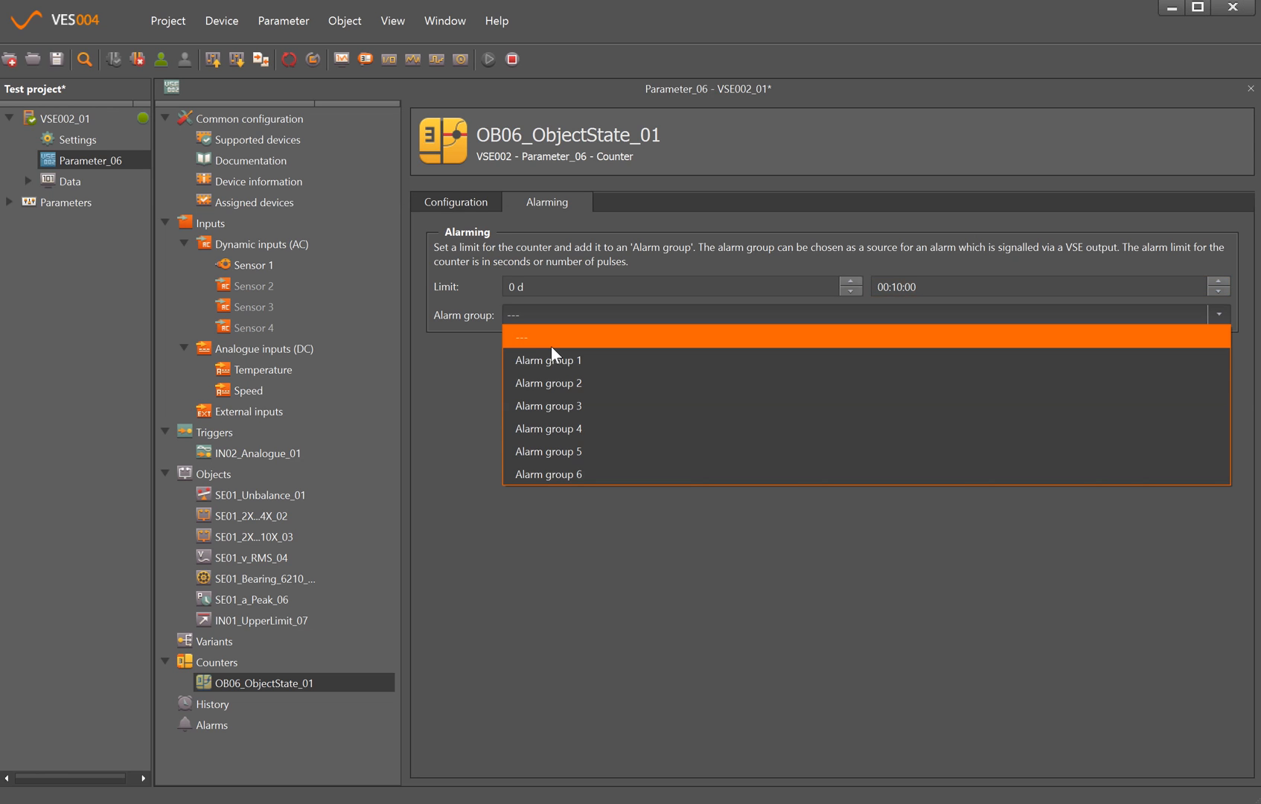
{"action": "left_click", "coordinate": [551, 356]}
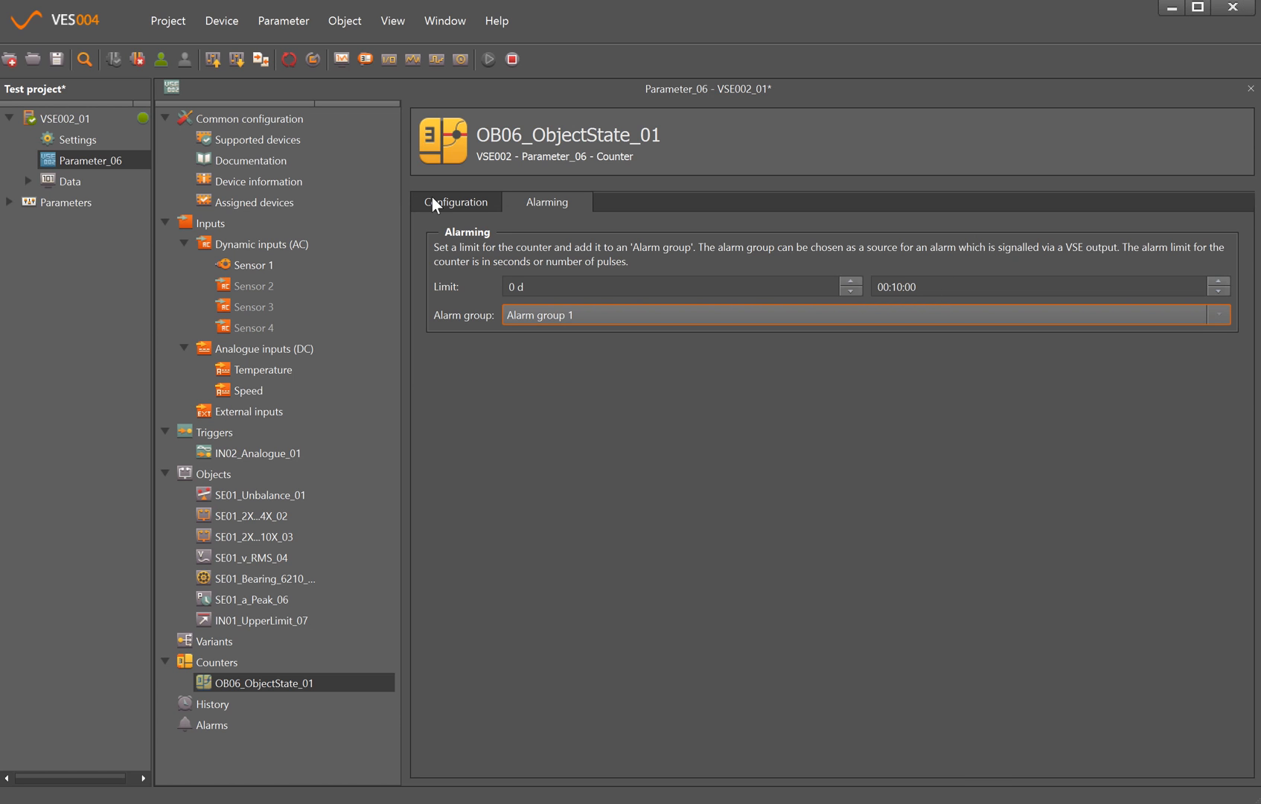
{"action": "left_click", "coordinate": [209, 707]}
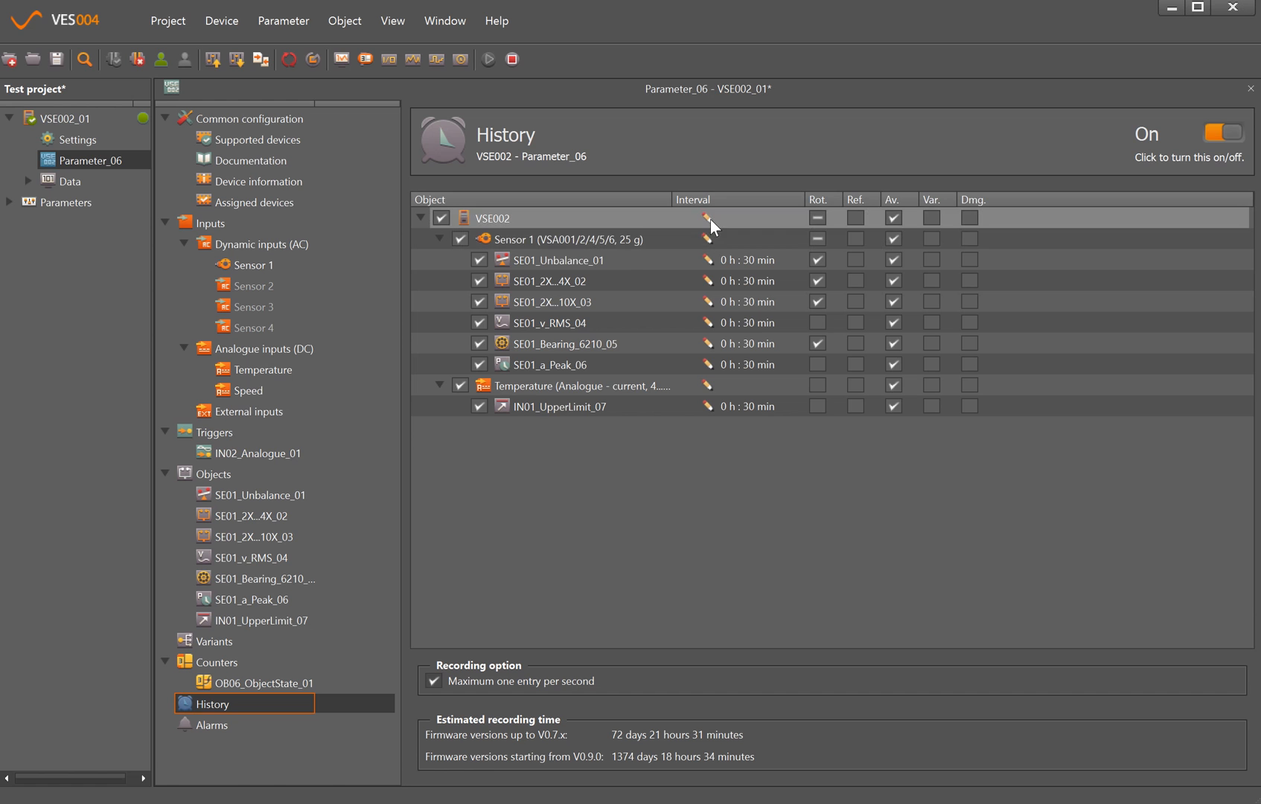
Step: Set the VSE002 history interval to 10 minutes for all objects
{"action": "double_click", "coordinate": [748, 260]}
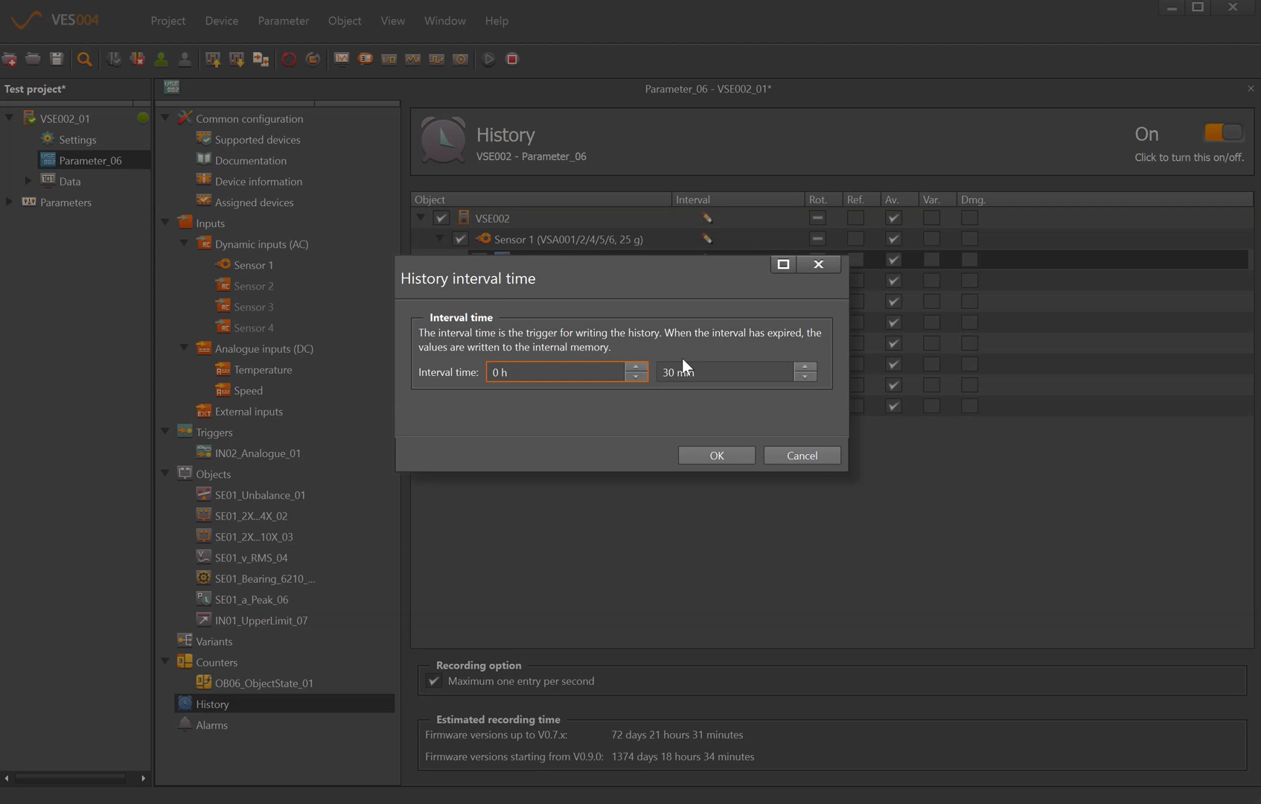
{"action": "left_click", "coordinate": [812, 453]}
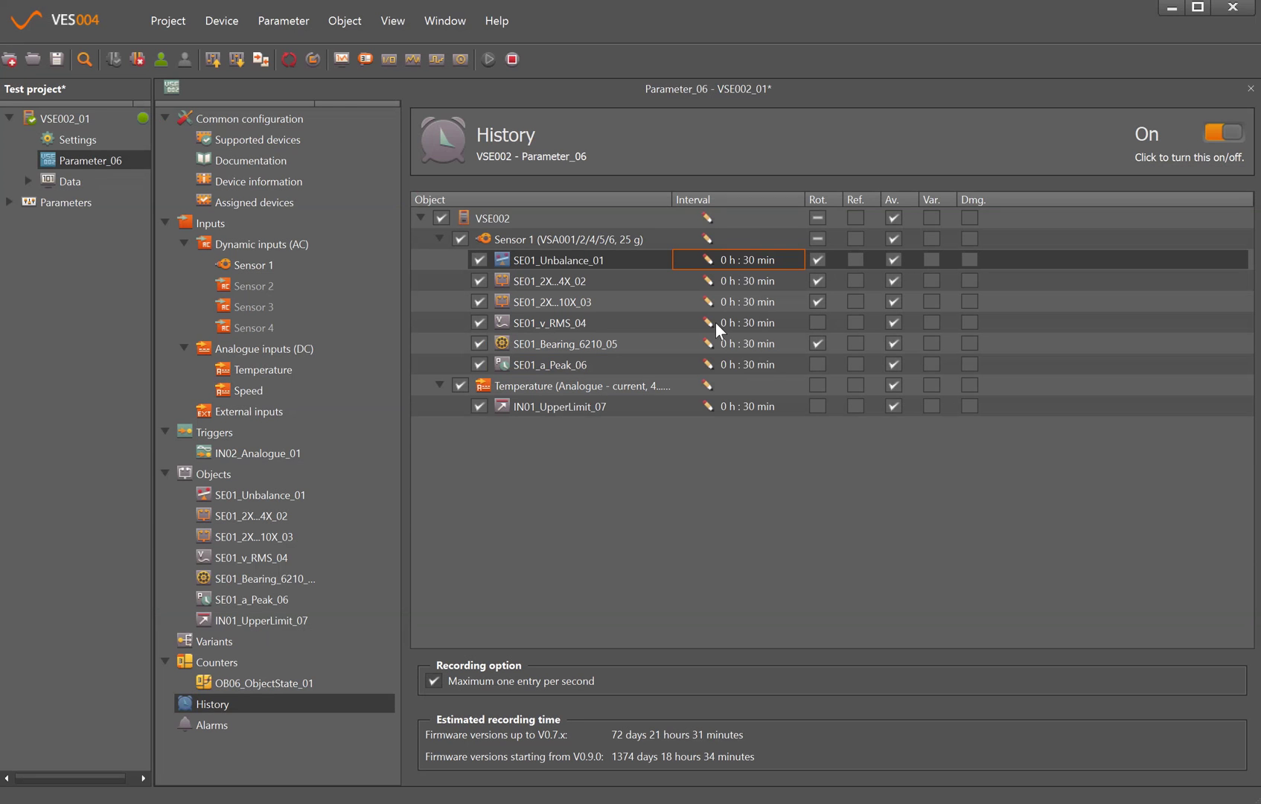
{"action": "double_click", "coordinate": [709, 218]}
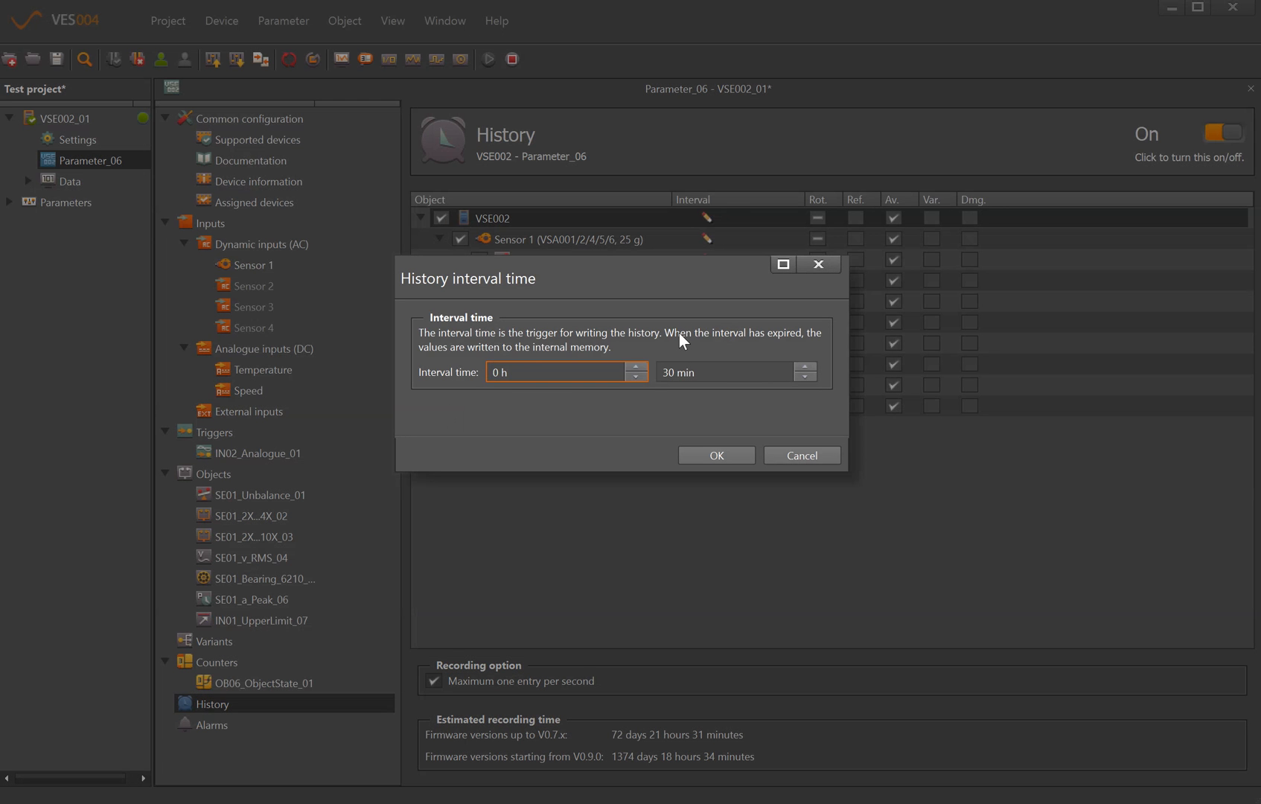
{"action": "left_click", "coordinate": [667, 372]}
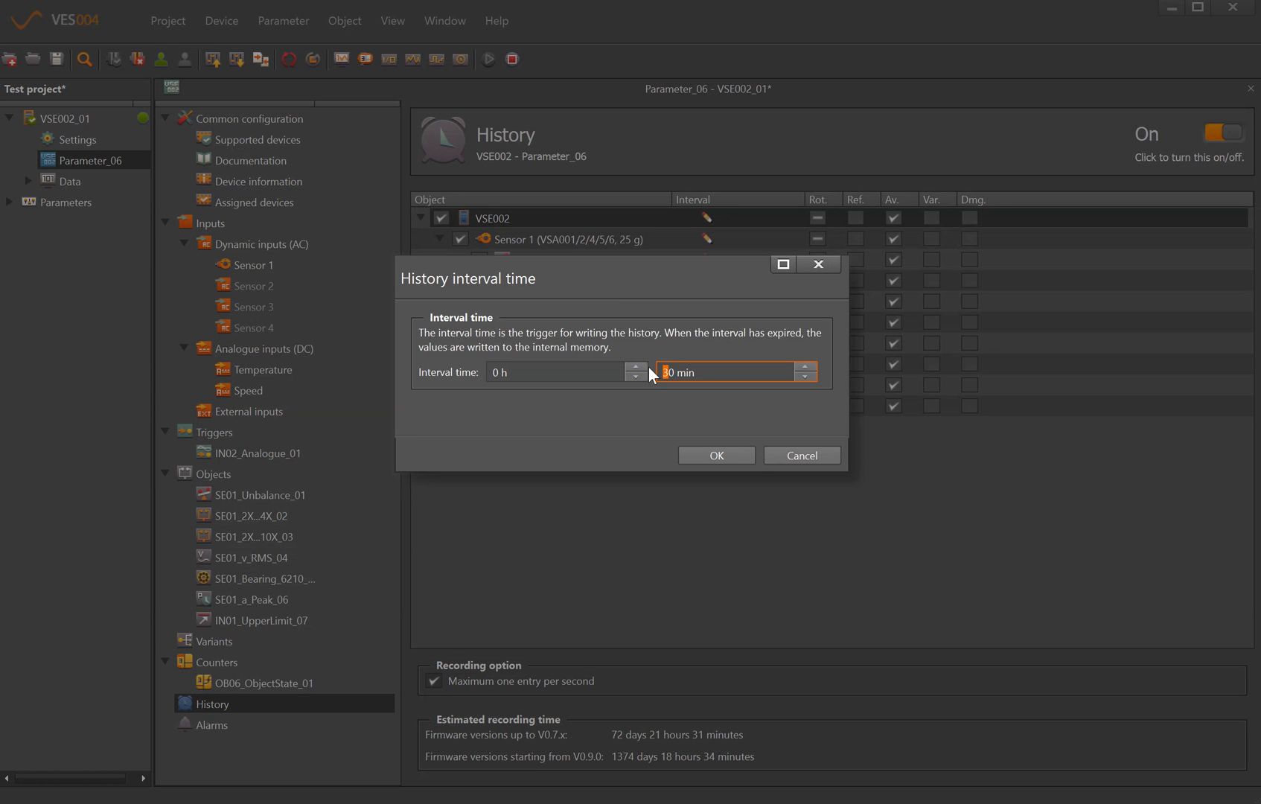
{"action": "type", "text": "1"}
{"action": "left_click", "coordinate": [718, 456]}
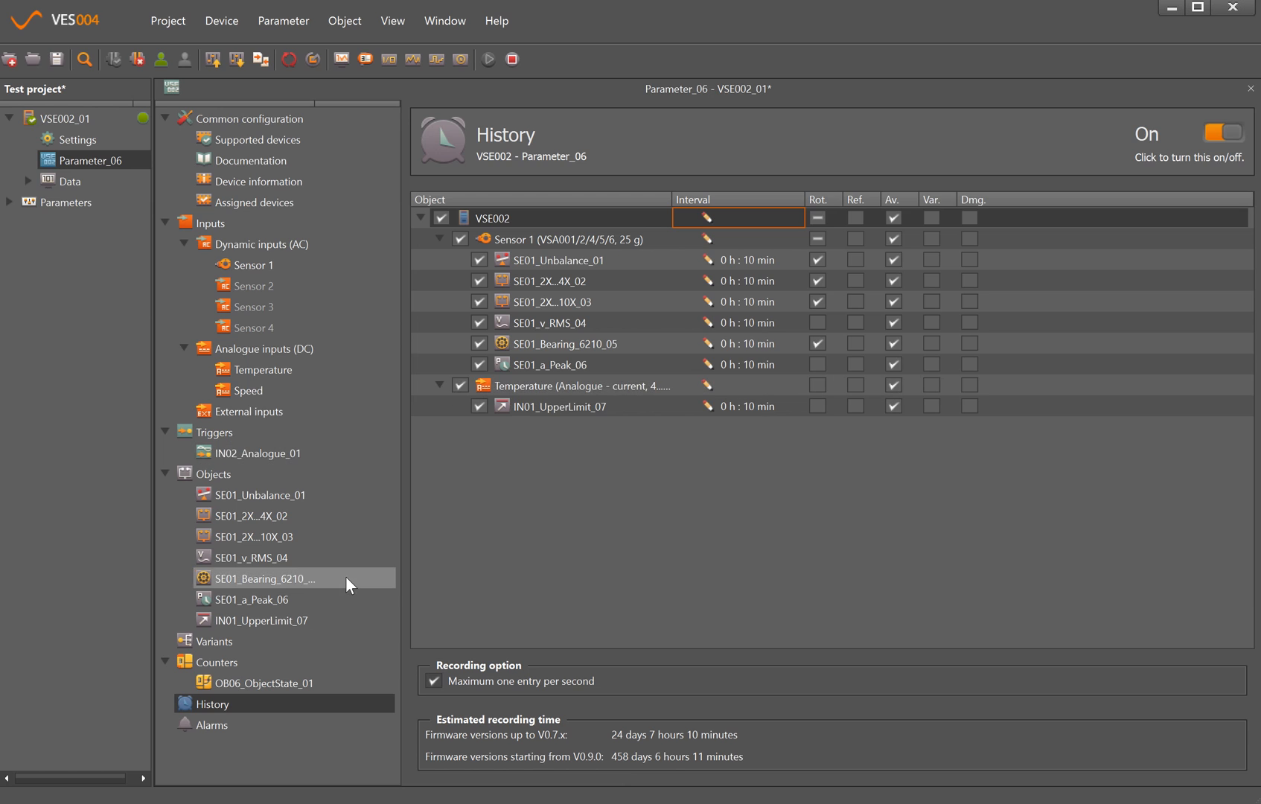
{"action": "left_click", "coordinate": [218, 722]}
Step: Add warning alarm OU01_Warning_01 triggered by any object, with self-test enabled
{"action": "right_click", "coordinate": [218, 721]}
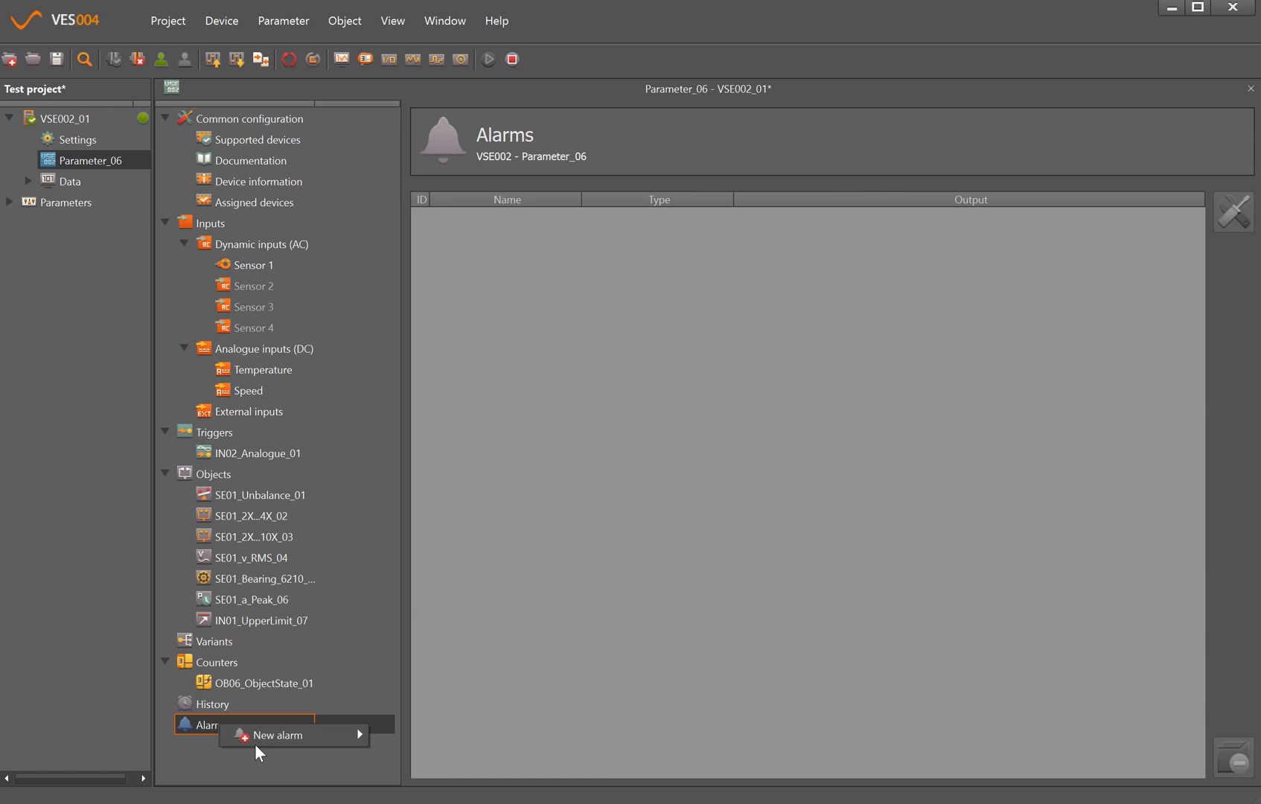
{"action": "mouse_move", "coordinate": [279, 736]}
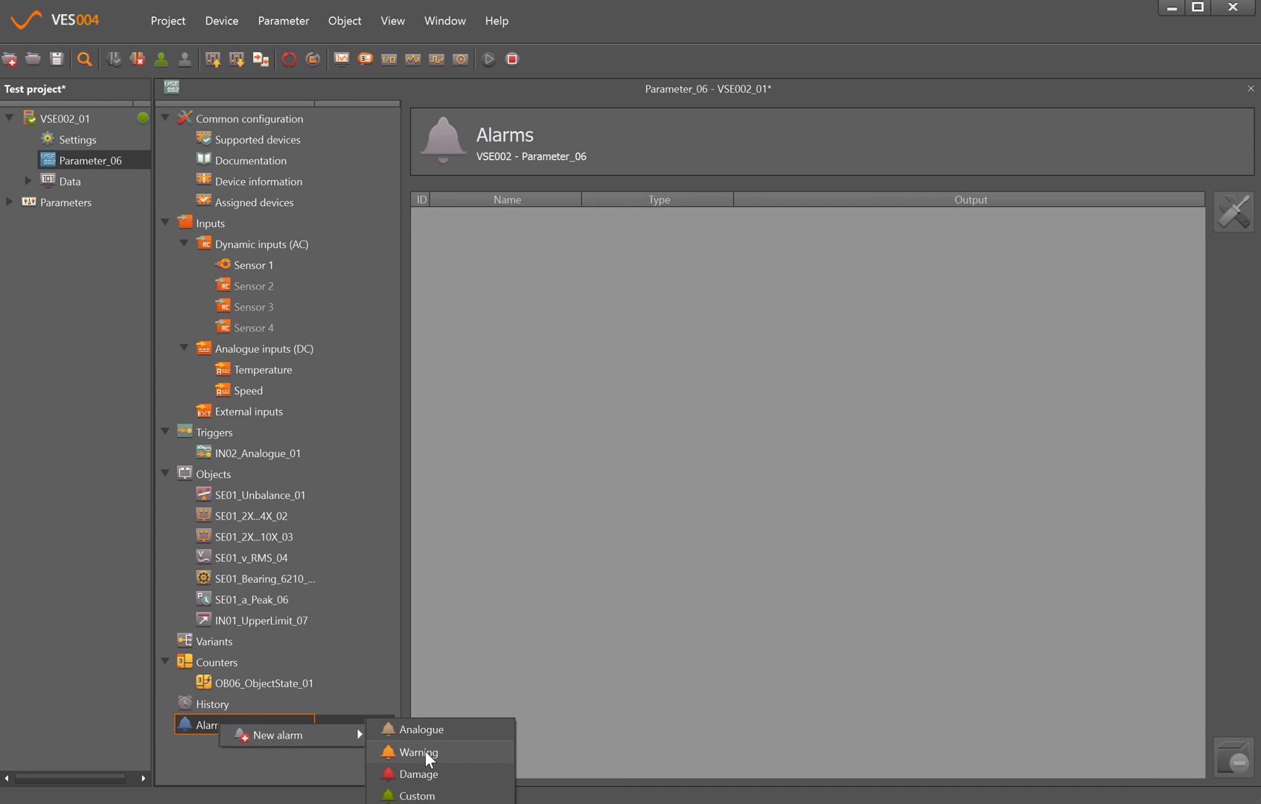
{"action": "left_click", "coordinate": [425, 751]}
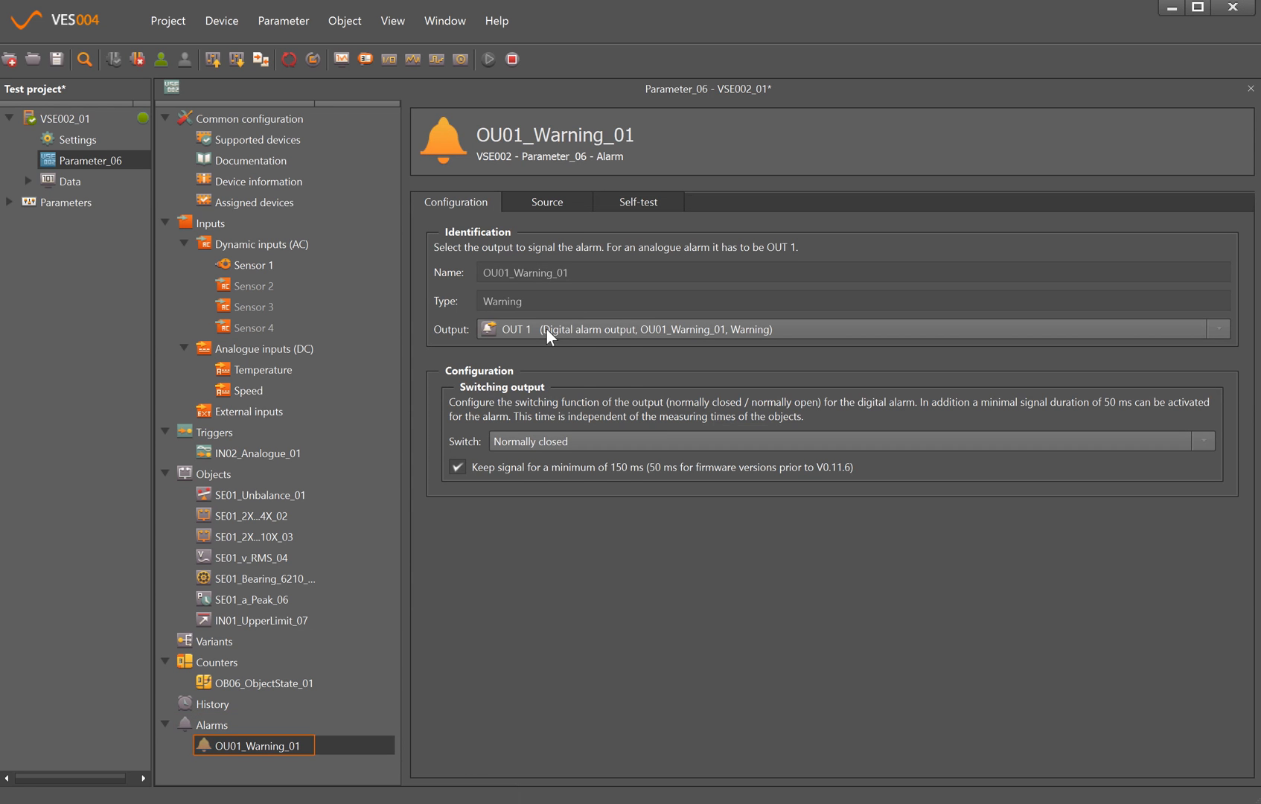
{"action": "left_click", "coordinate": [542, 196]}
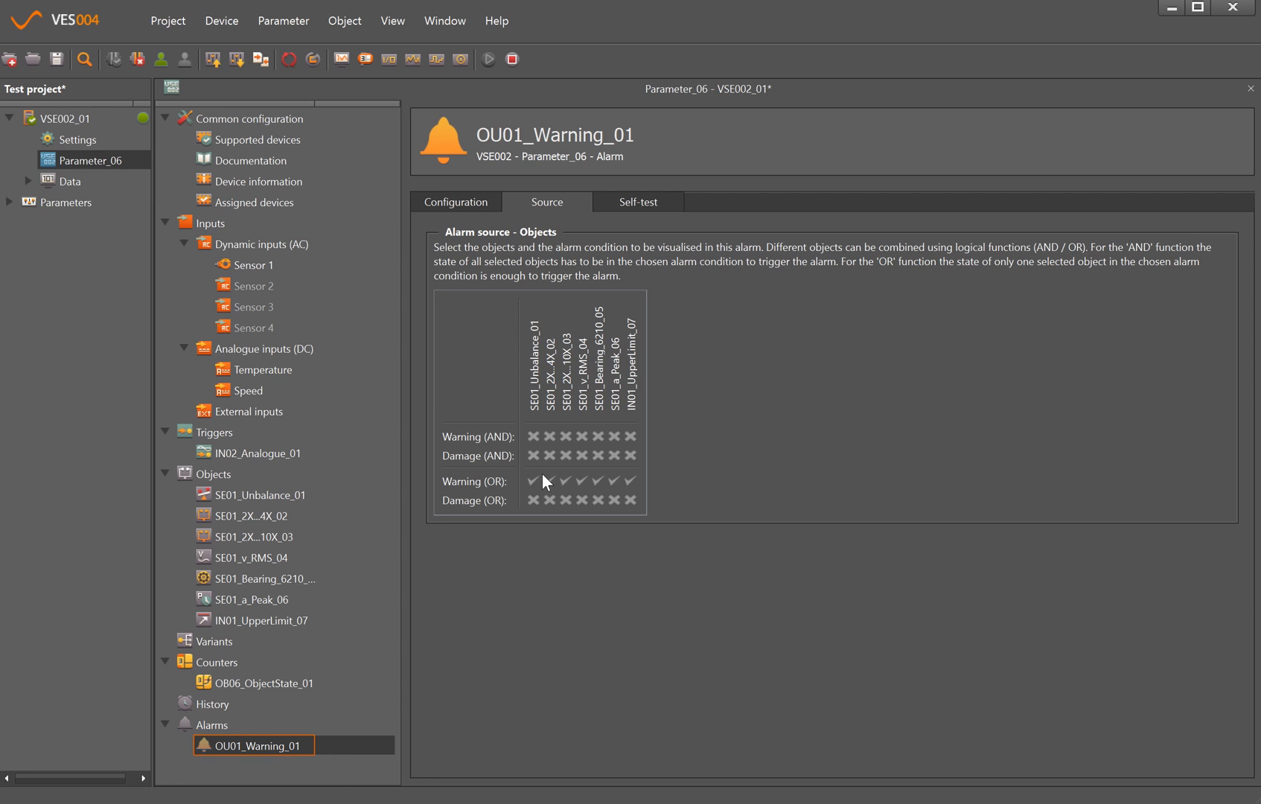
{"action": "left_click", "coordinate": [630, 202]}
{"action": "left_click", "coordinate": [454, 232]}
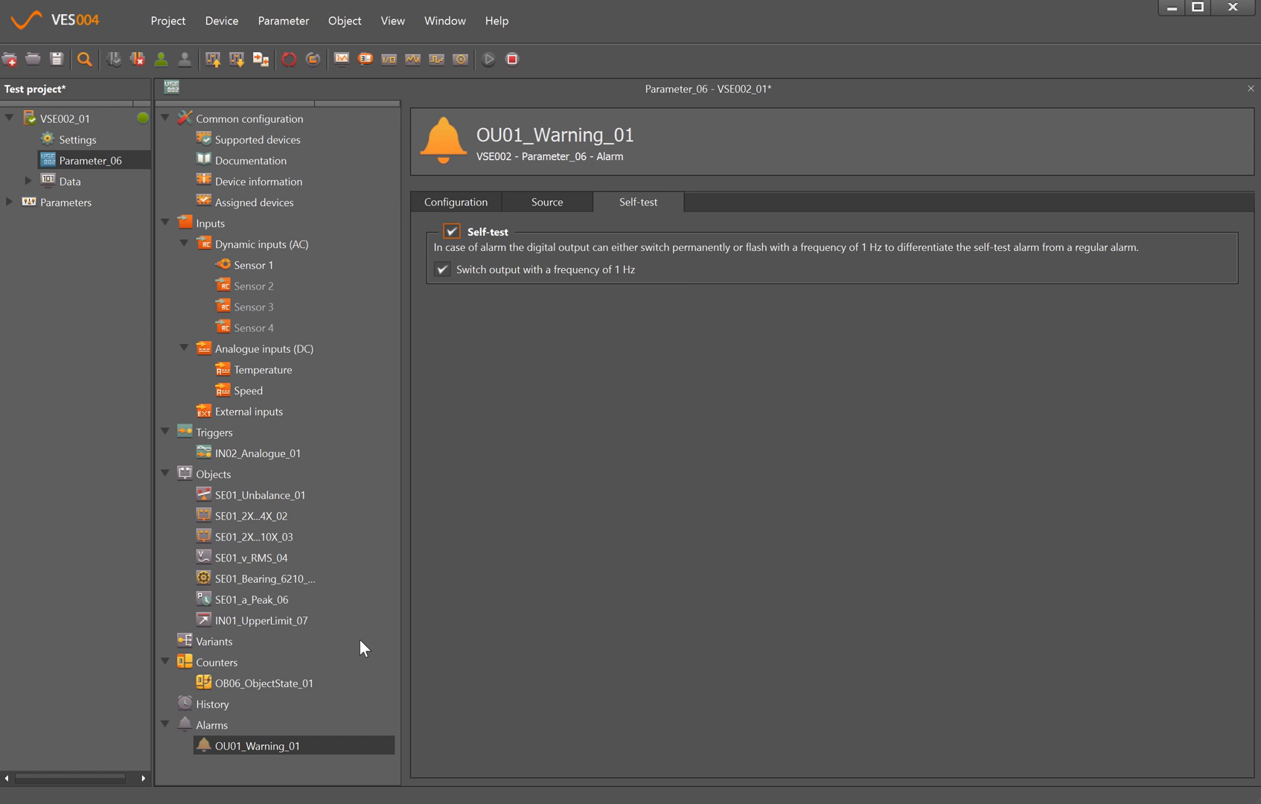
Step: Add damage alarm OU02_Damage_02 on OUT 2 triggered by any object
{"action": "right_click", "coordinate": [216, 727]}
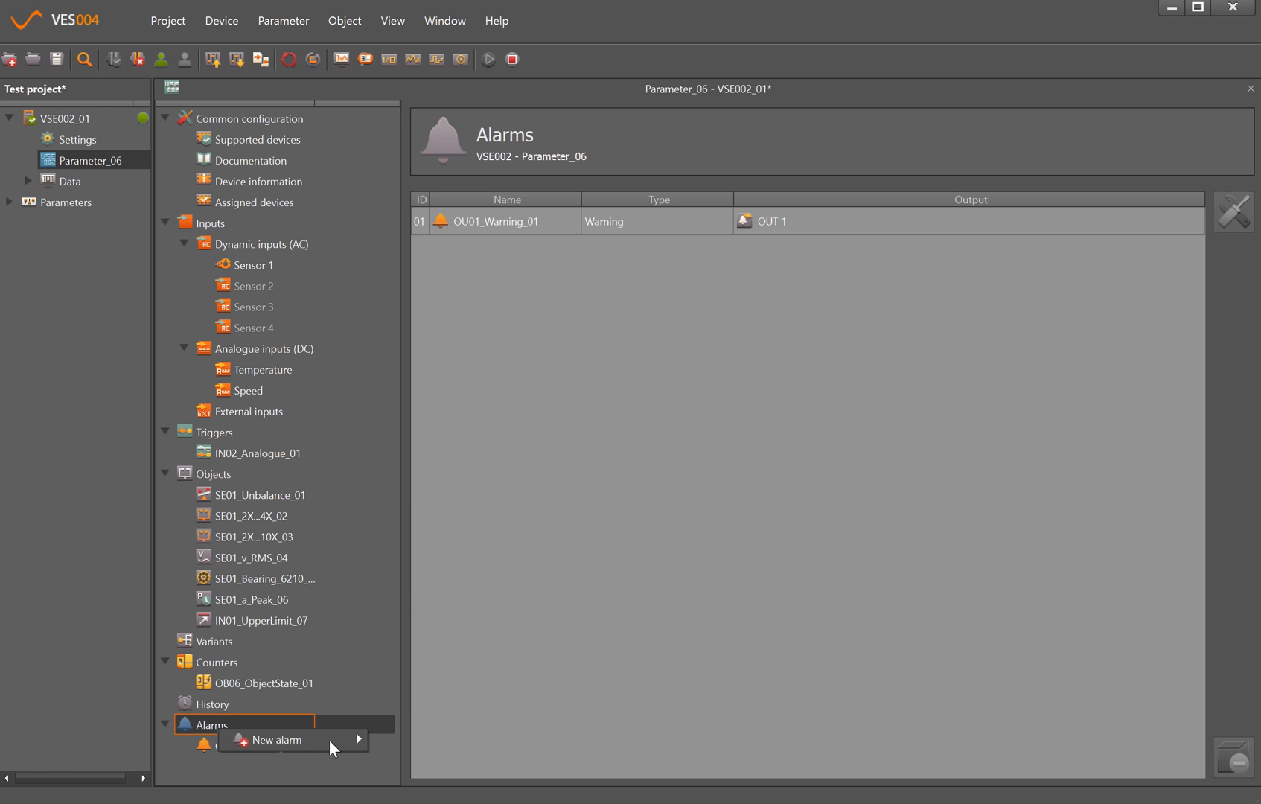
{"action": "mouse_move", "coordinate": [286, 739]}
{"action": "left_click", "coordinate": [424, 775]}
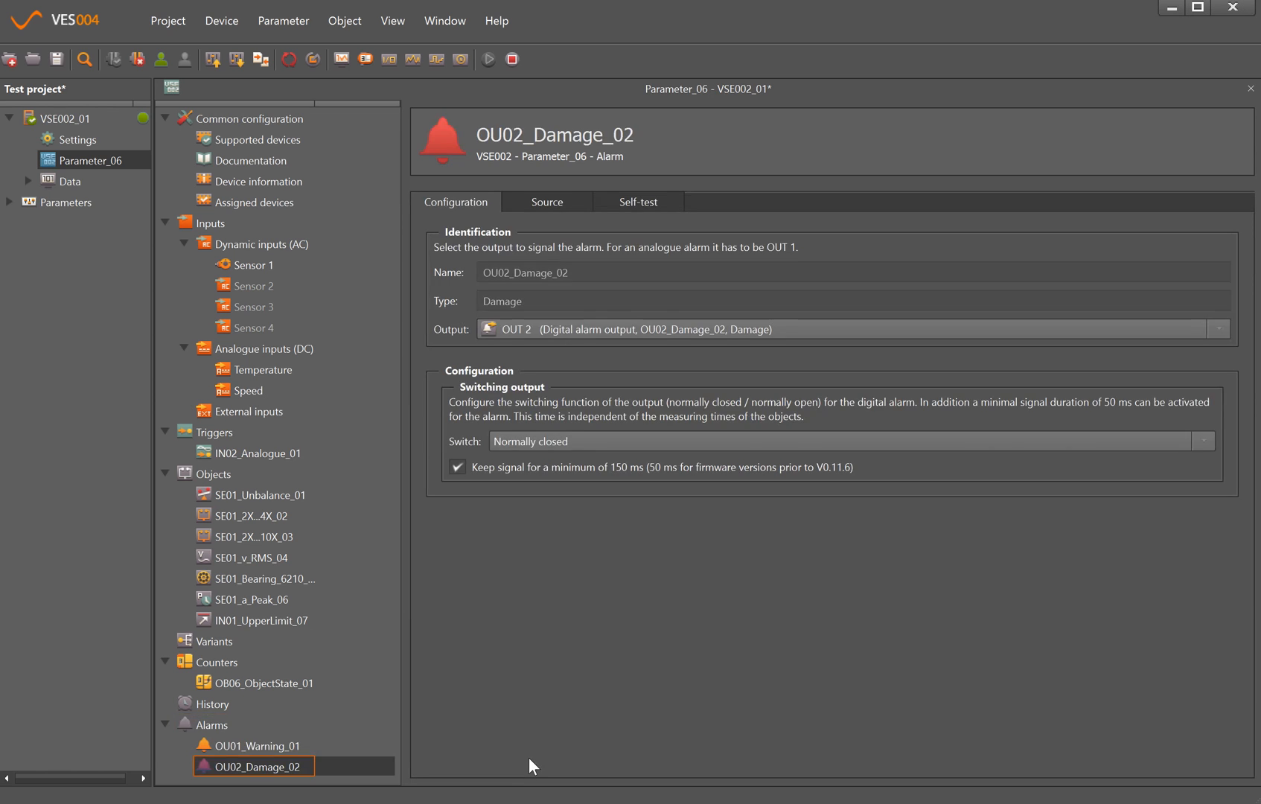
{"action": "left_click", "coordinate": [553, 202]}
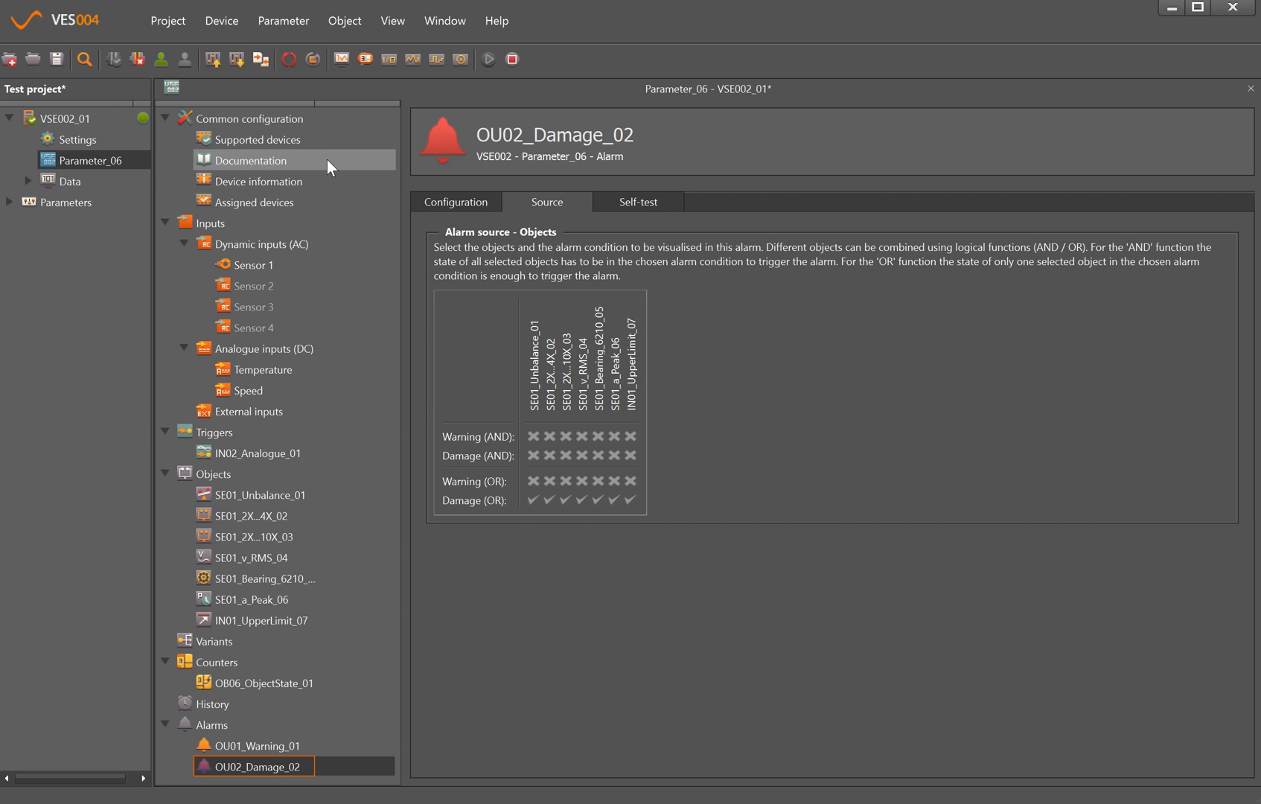
Step: Write the parameter set to VSE002_01, saving the project, and view its live monitoring values
{"action": "left_click", "coordinate": [212, 61]}
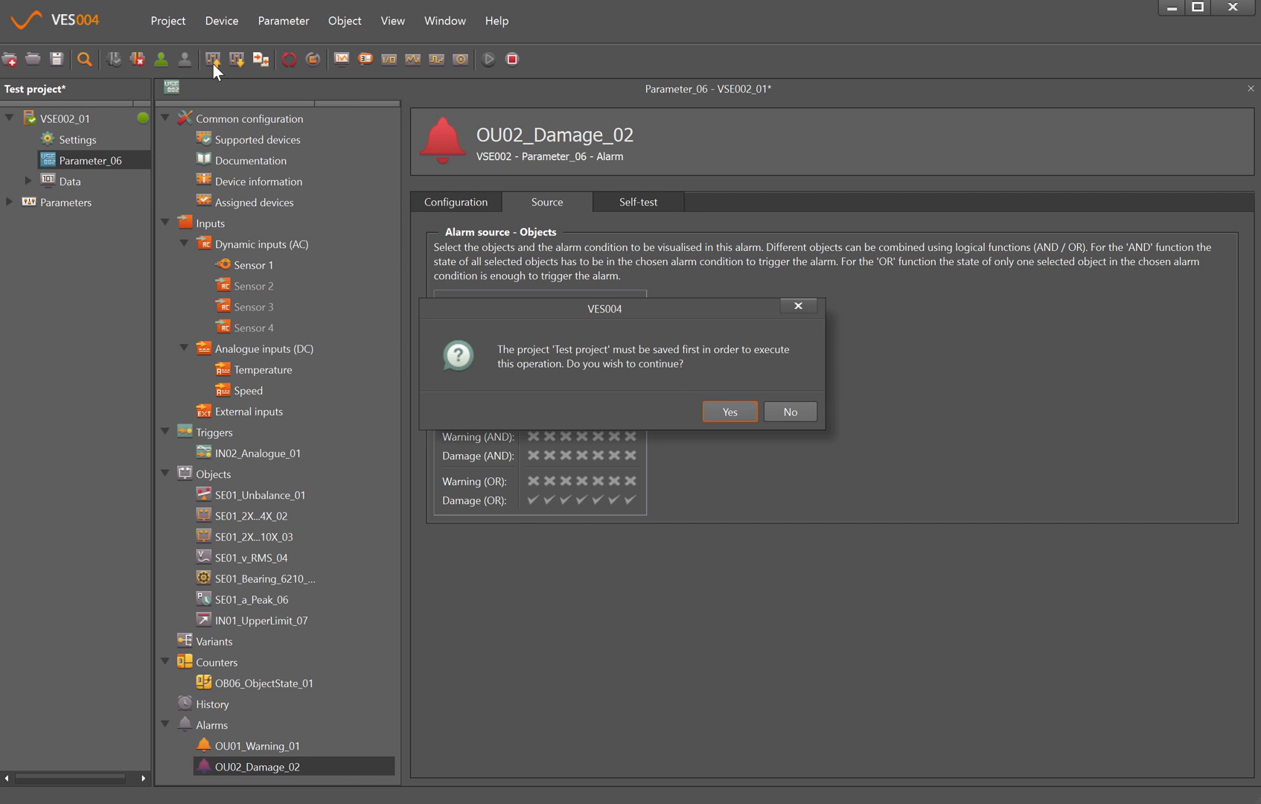
{"action": "left_click", "coordinate": [729, 411]}
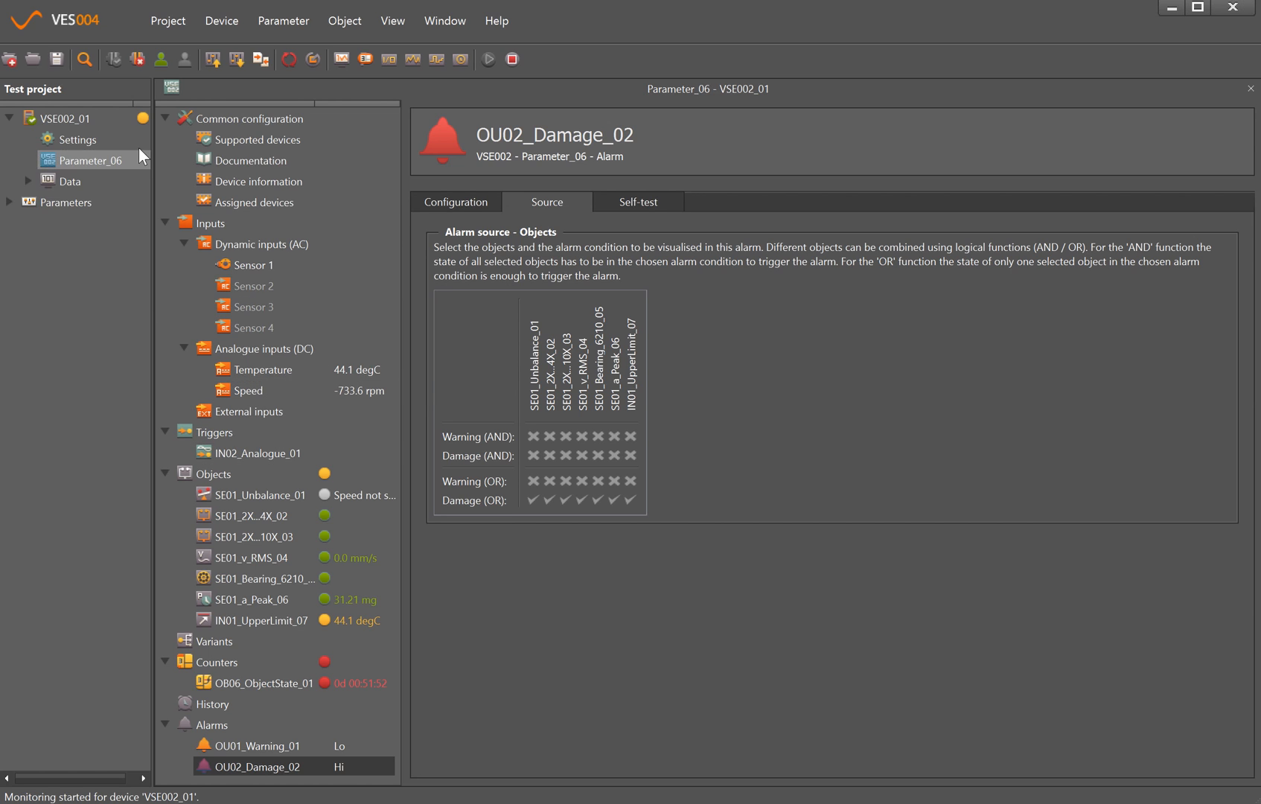
{"action": "left_click", "coordinate": [143, 125]}
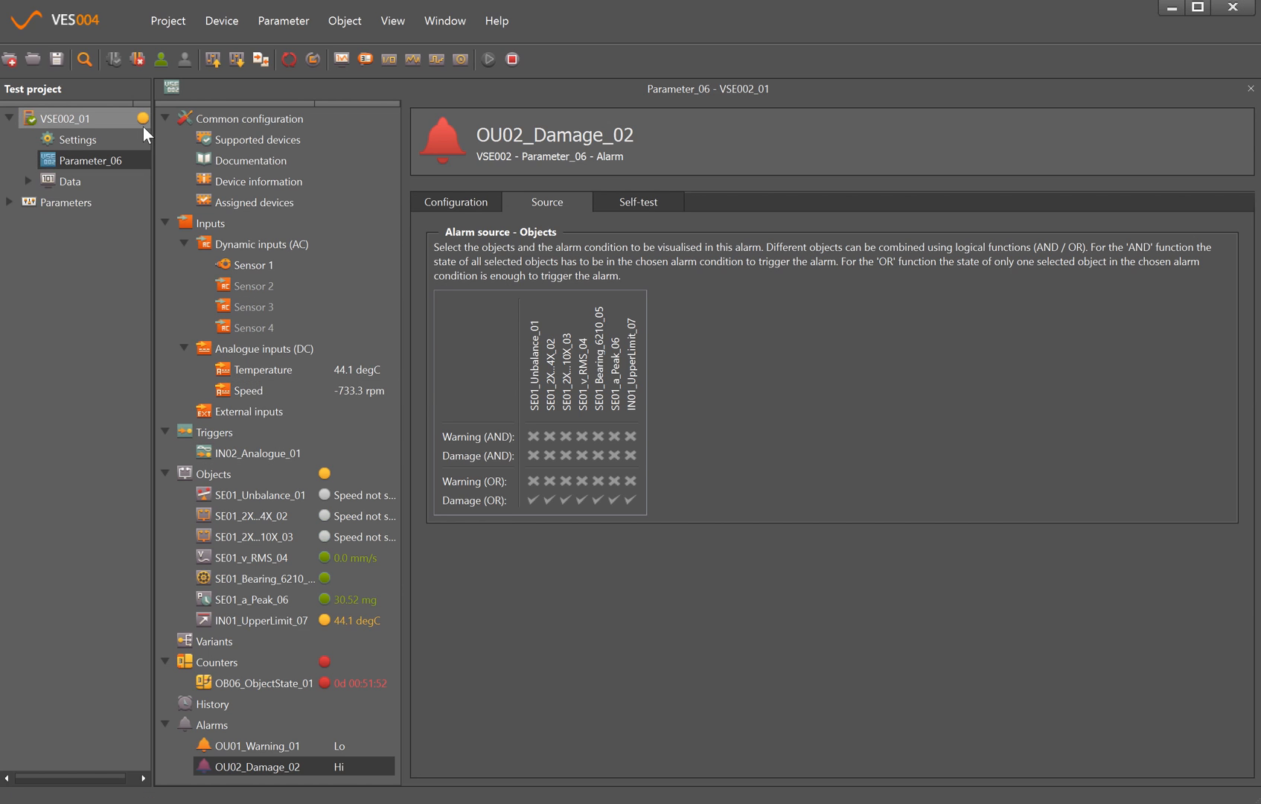